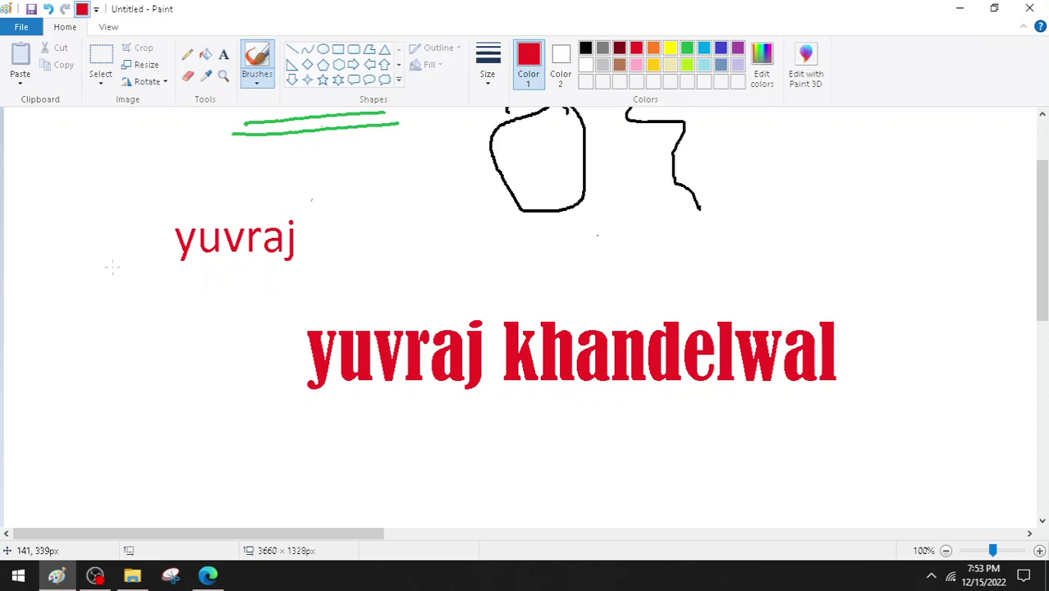
# Paint two freehand red strokes with the basic brush, a loop below the small red text and a curve just above it.
pyautogui.moveTo(113, 268)
pyautogui.mouseDown()
pyautogui.moveTo(155, 318)
pyautogui.moveTo(132, 353)
pyautogui.moveTo(114, 353)
pyautogui.moveTo(101, 304)
pyautogui.mouseUp()
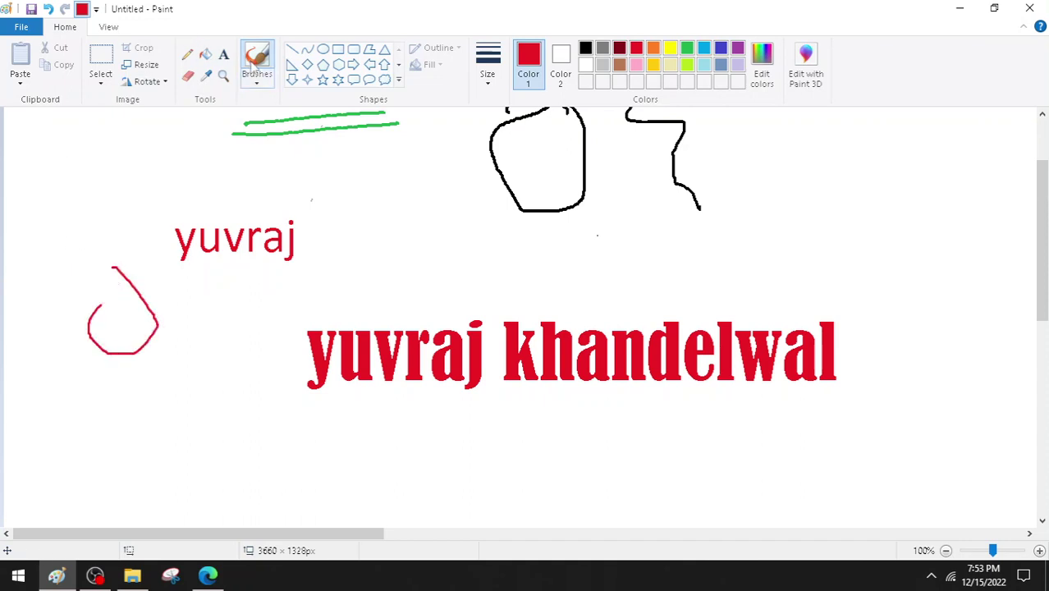
pyautogui.click(253, 80)
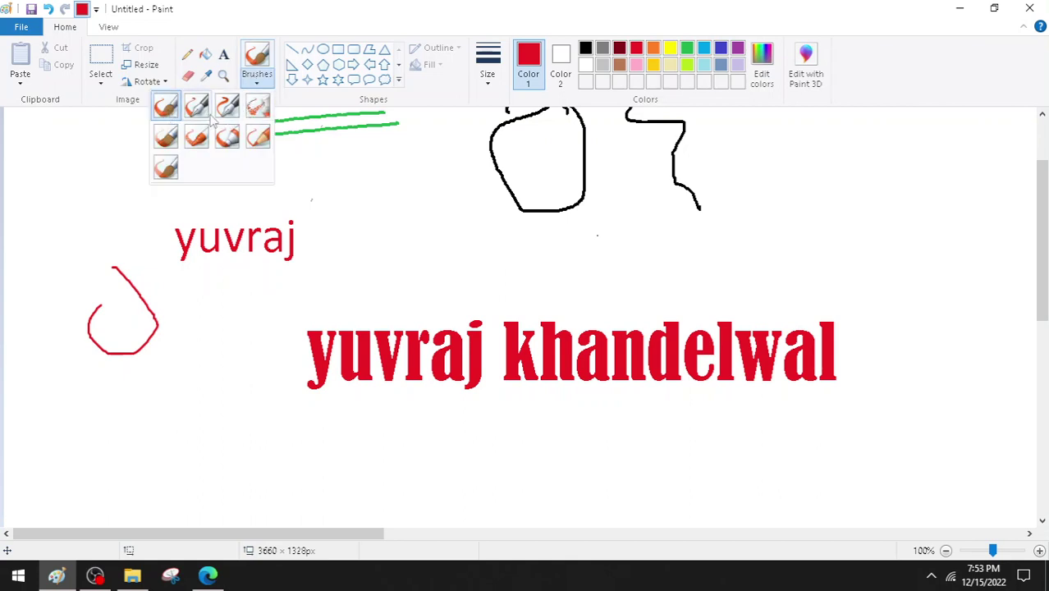
pyautogui.click(158, 112)
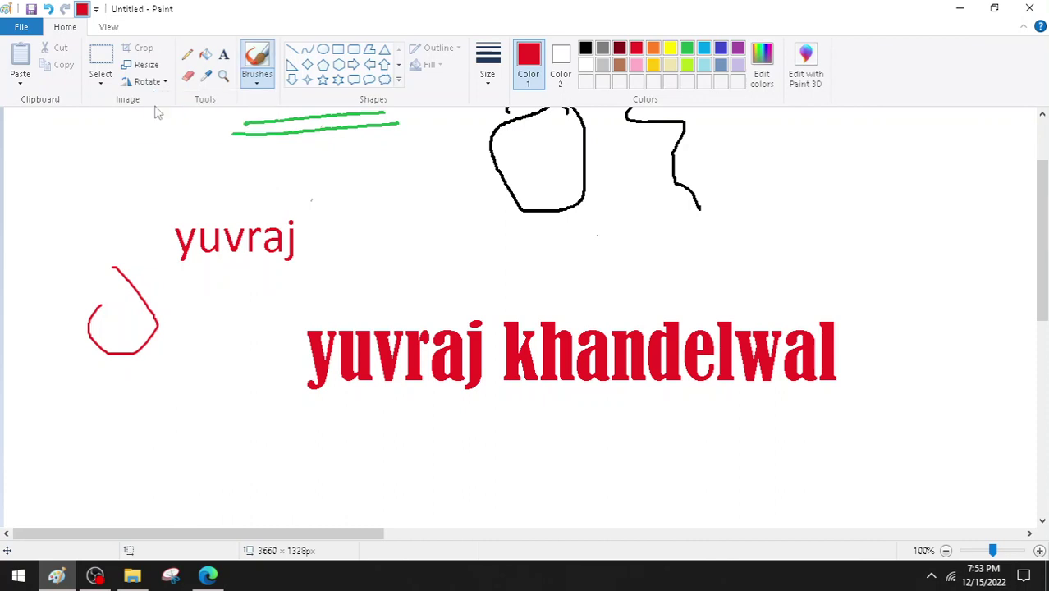
pyautogui.moveTo(165, 167)
pyautogui.mouseDown()
pyautogui.moveTo(259, 202)
pyautogui.moveTo(318, 185)
pyautogui.mouseUp()
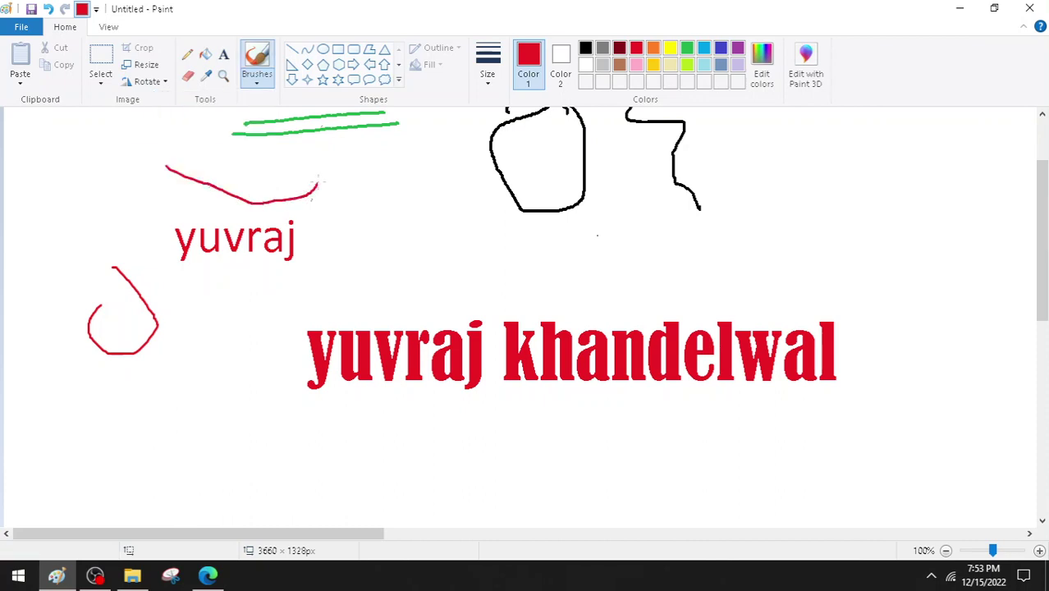
# Spray freehand red strokes with the Airbrush beside the small red text and across the large red text.
pyautogui.click(256, 79)
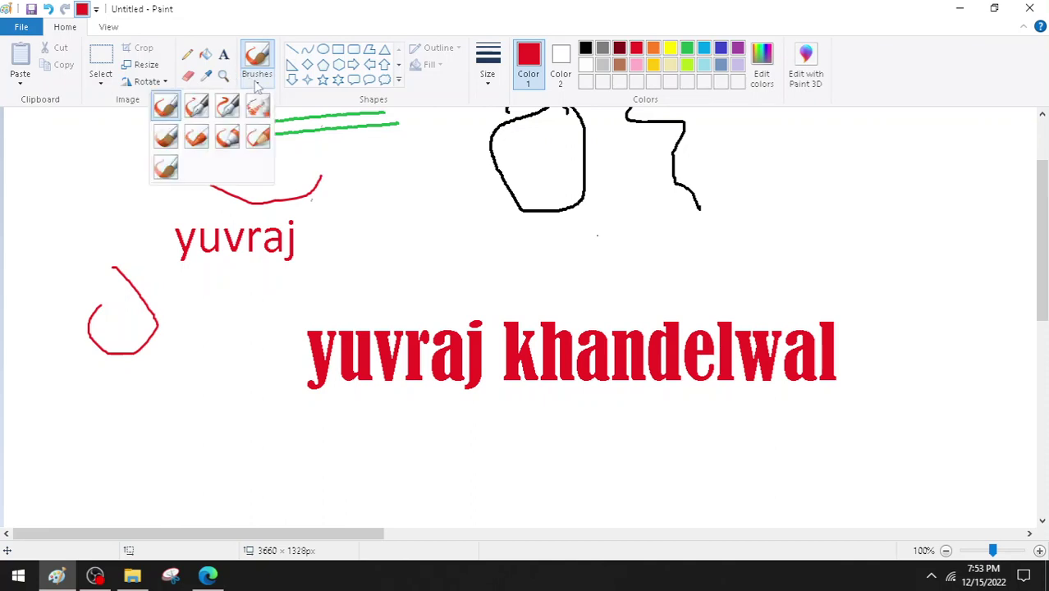
pyautogui.click(258, 105)
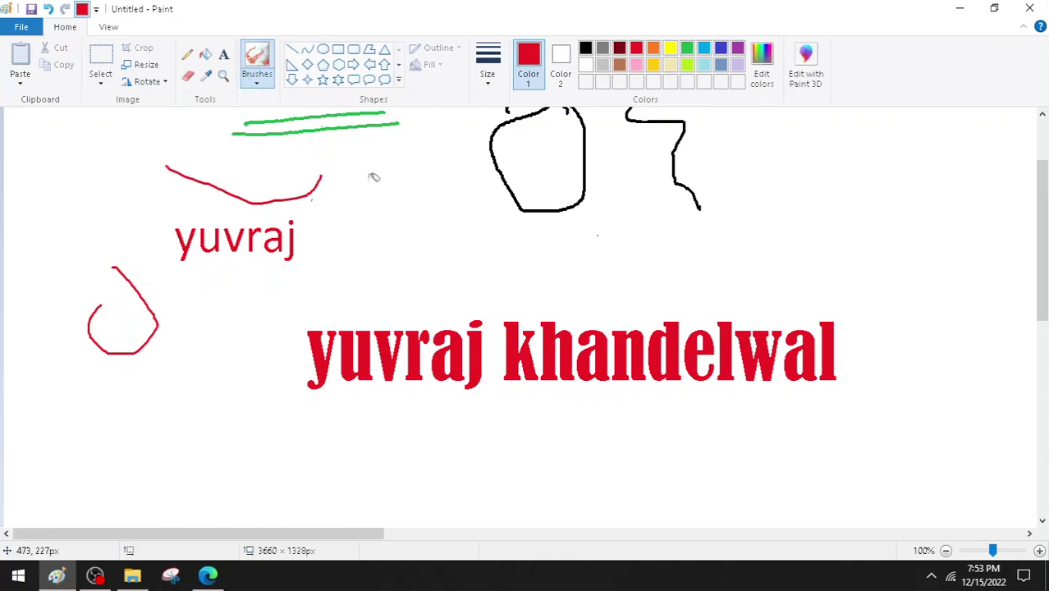
pyautogui.moveTo(367, 179)
pyautogui.mouseDown()
pyautogui.moveTo(371, 192)
pyautogui.moveTo(422, 212)
pyautogui.moveTo(453, 212)
pyautogui.moveTo(465, 179)
pyautogui.moveTo(356, 189)
pyautogui.moveTo(391, 236)
pyautogui.moveTo(398, 161)
pyautogui.moveTo(382, 218)
pyautogui.moveTo(427, 167)
pyautogui.moveTo(406, 226)
pyautogui.moveTo(421, 201)
pyautogui.moveTo(335, 176)
pyautogui.moveTo(281, 187)
pyautogui.moveTo(780, 309)
pyautogui.moveTo(71, 383)
pyautogui.moveTo(485, 329)
pyautogui.mouseUp()
pyautogui.moveTo(400, 371); pyautogui.dragTo(417, 293)
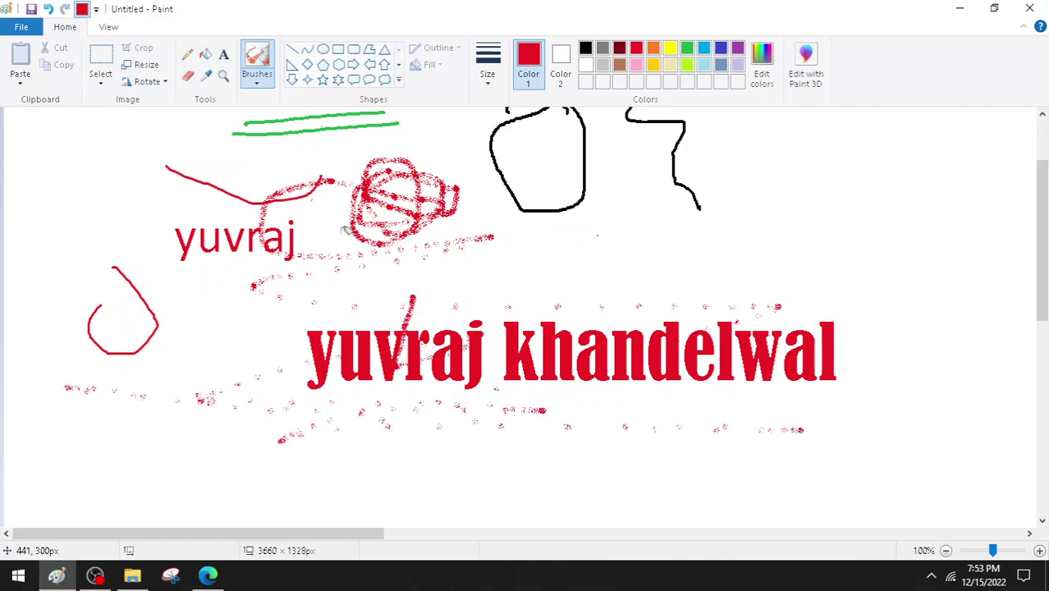
# Draw red zigzag and curved strokes with the second calligraphy brush around the loop beside the small red text.
pyautogui.click(255, 82)
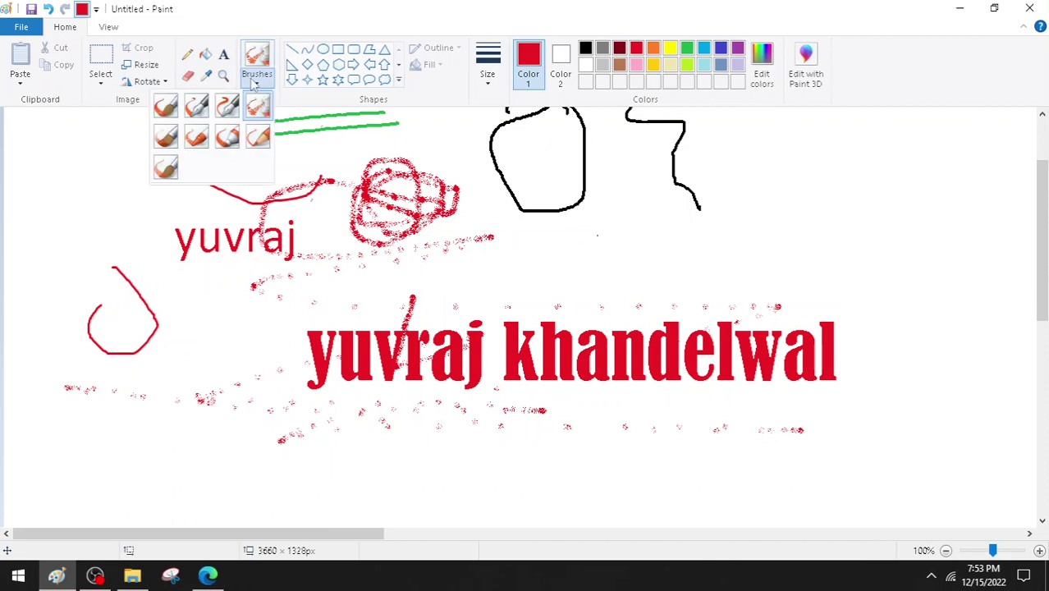
pyautogui.click(223, 109)
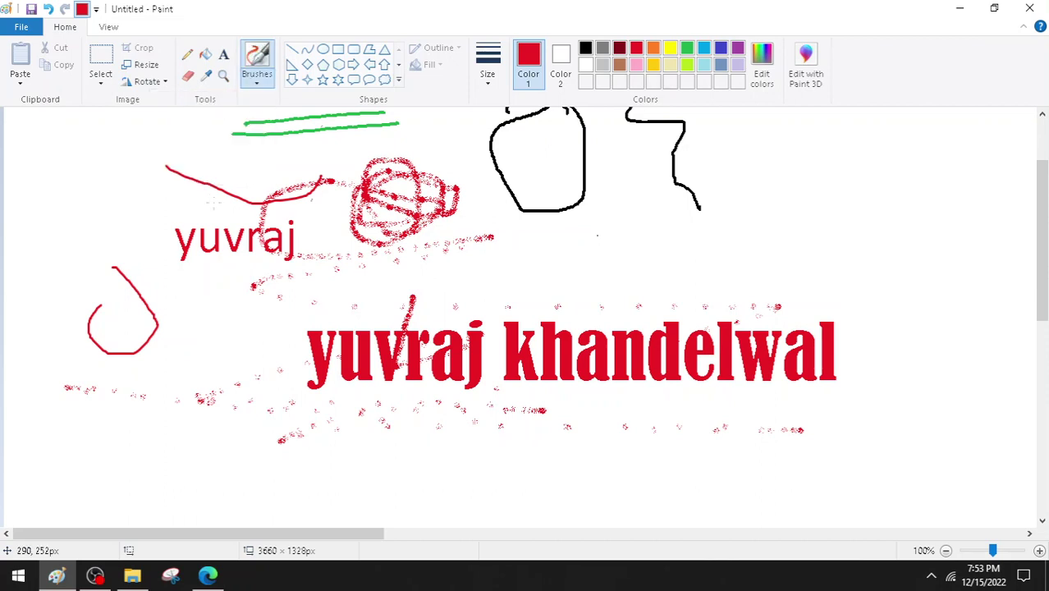
pyautogui.moveTo(119, 205)
pyautogui.mouseDown()
pyautogui.moveTo(80, 202)
pyautogui.moveTo(115, 241)
pyautogui.moveTo(84, 232)
pyautogui.moveTo(141, 281)
pyautogui.moveTo(121, 256)
pyautogui.moveTo(70, 250)
pyautogui.moveTo(100, 268)
pyautogui.moveTo(71, 268)
pyautogui.moveTo(109, 287)
pyautogui.moveTo(62, 283)
pyautogui.moveTo(60, 296)
pyautogui.moveTo(81, 310)
pyautogui.moveTo(34, 318)
pyautogui.moveTo(98, 337)
pyautogui.moveTo(166, 318)
pyautogui.moveTo(172, 287)
pyautogui.moveTo(123, 267)
pyautogui.moveTo(155, 243)
pyautogui.moveTo(197, 135)
pyautogui.mouseUp()
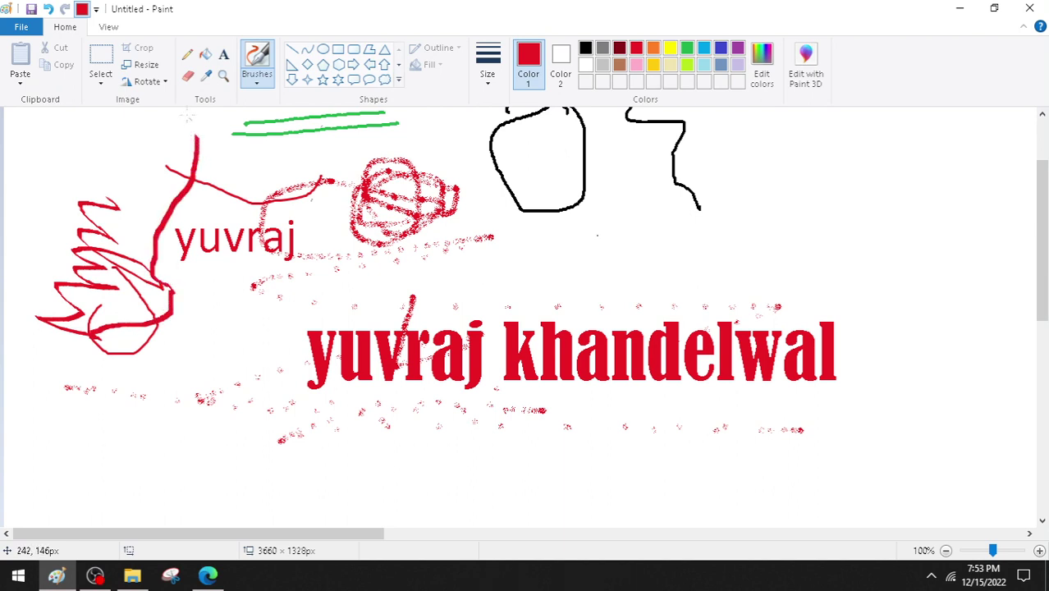
# Scribble broad red strokes with the Marker brush across the area between the small and large red texts.
pyautogui.click(258, 82)
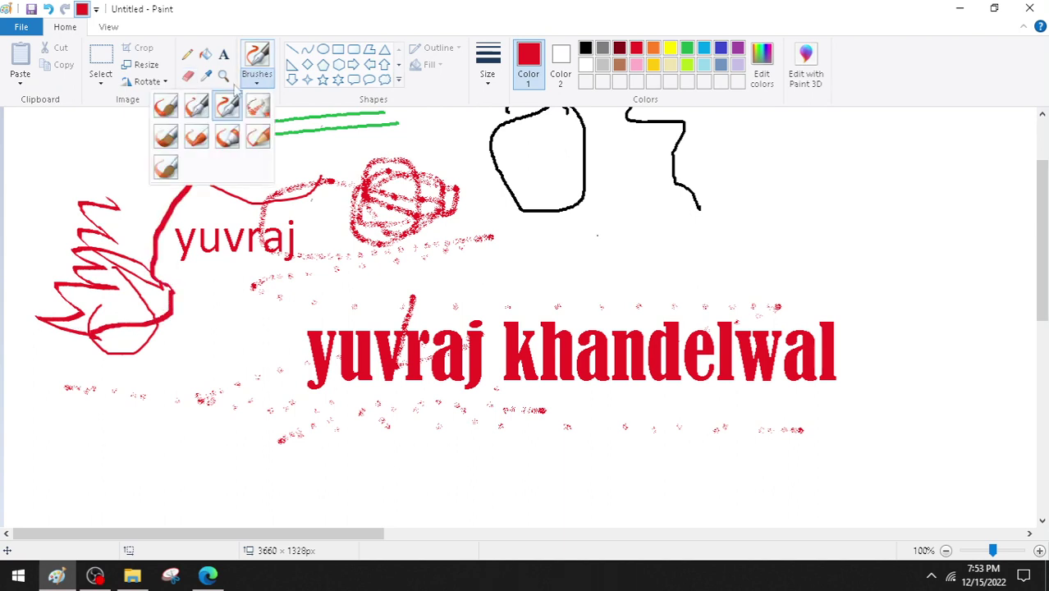
pyautogui.click(220, 143)
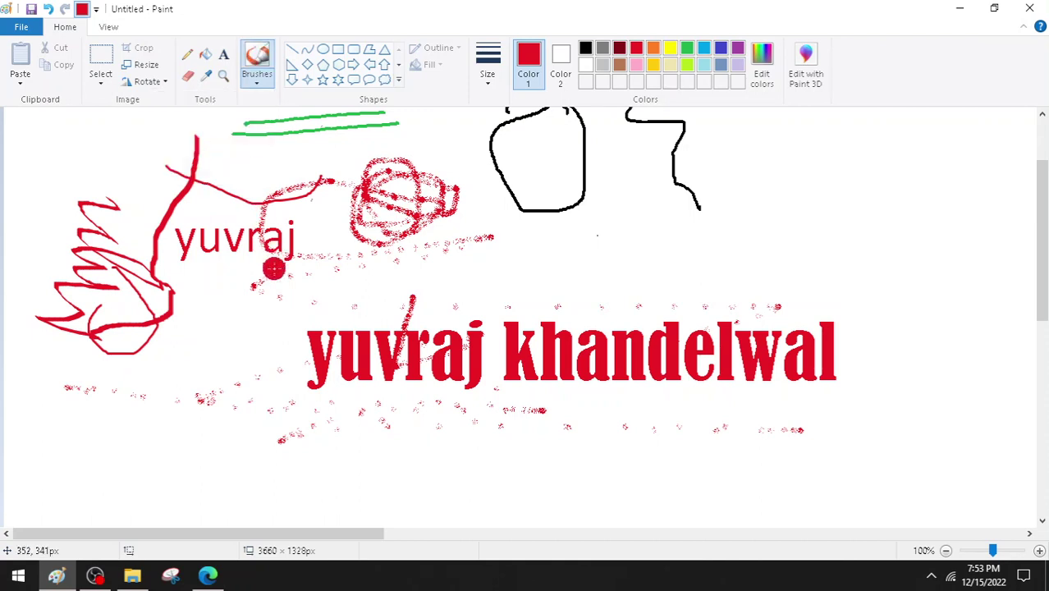
pyautogui.moveTo(273, 266)
pyautogui.mouseDown()
pyautogui.moveTo(278, 346)
pyautogui.moveTo(322, 372)
pyautogui.moveTo(315, 316)
pyautogui.moveTo(274, 300)
pyautogui.moveTo(239, 317)
pyautogui.moveTo(243, 329)
pyautogui.moveTo(261, 286)
pyautogui.moveTo(374, 287)
pyautogui.moveTo(359, 263)
pyautogui.moveTo(412, 227)
pyautogui.moveTo(404, 248)
pyautogui.moveTo(343, 264)
pyautogui.moveTo(431, 283)
pyautogui.moveTo(356, 292)
pyautogui.moveTo(382, 275)
pyautogui.moveTo(560, 245)
pyautogui.moveTo(359, 421)
pyautogui.moveTo(141, 460)
pyautogui.moveTo(398, 282)
pyautogui.moveTo(77, 321)
pyautogui.moveTo(59, 370)
pyautogui.moveTo(211, 271)
pyautogui.moveTo(265, 279)
pyautogui.mouseUp()
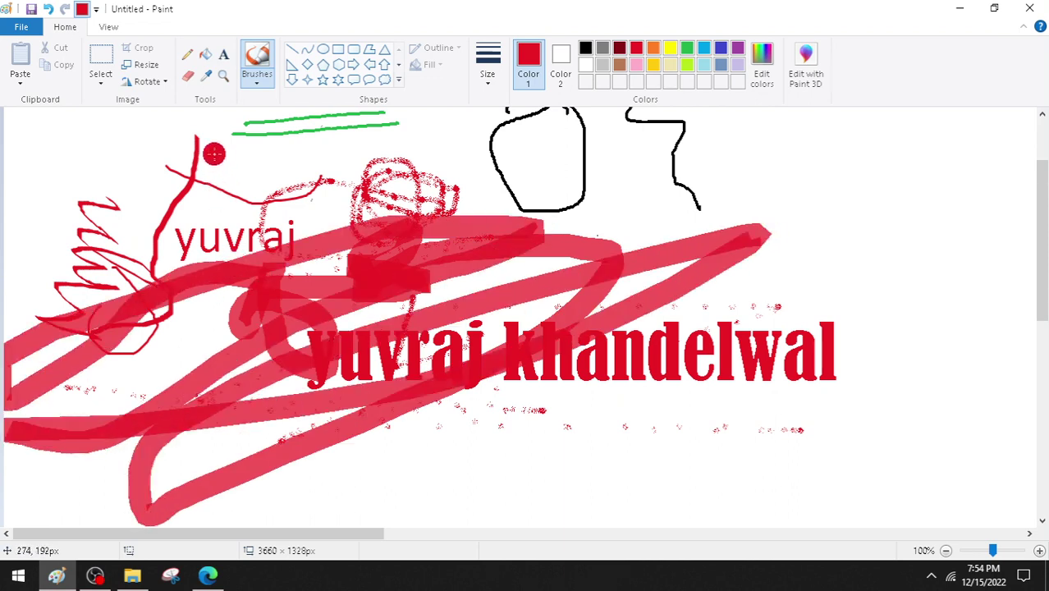
# Draw two short freehand strokes with the Natural pencil brush in red, beside the black outlines and above the large text.
pyautogui.click(257, 80)
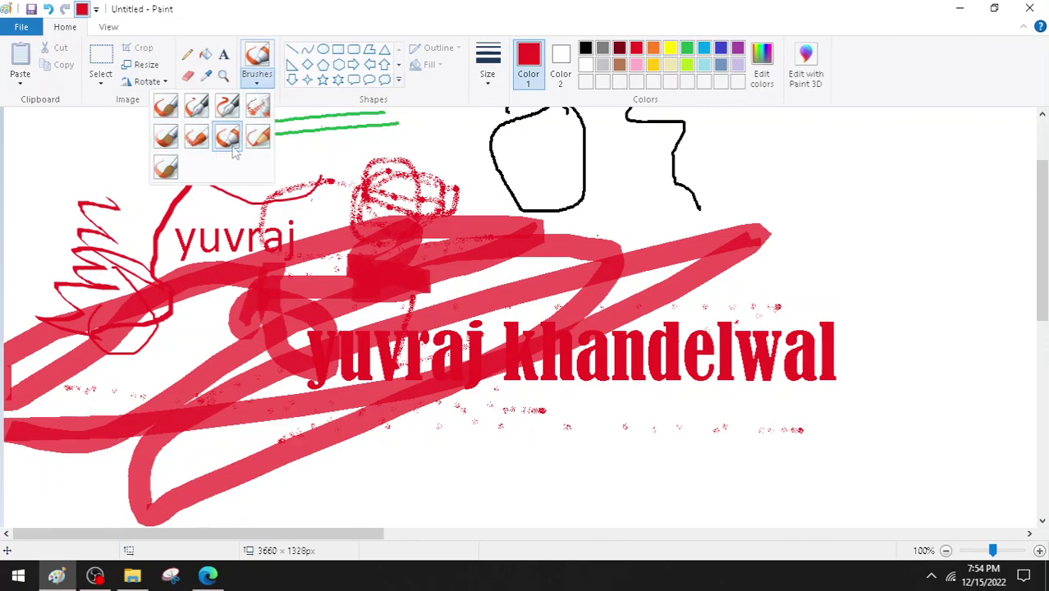
pyautogui.click(261, 139)
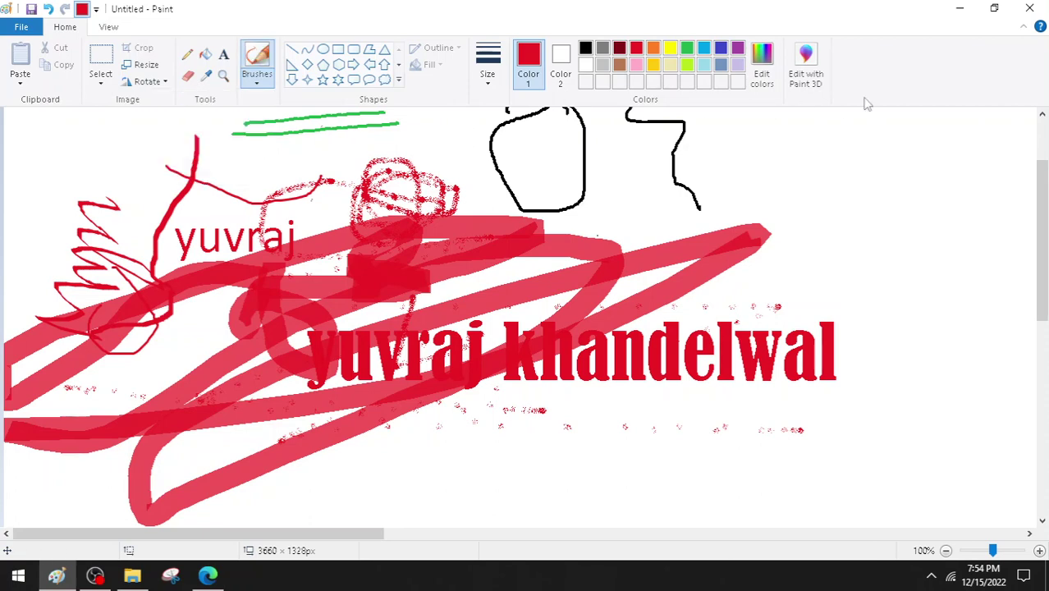
pyautogui.moveTo(809, 144)
pyautogui.mouseDown()
pyautogui.moveTo(823, 185)
pyautogui.moveTo(811, 214)
pyautogui.moveTo(800, 216)
pyautogui.moveTo(764, 164)
pyautogui.mouseUp()
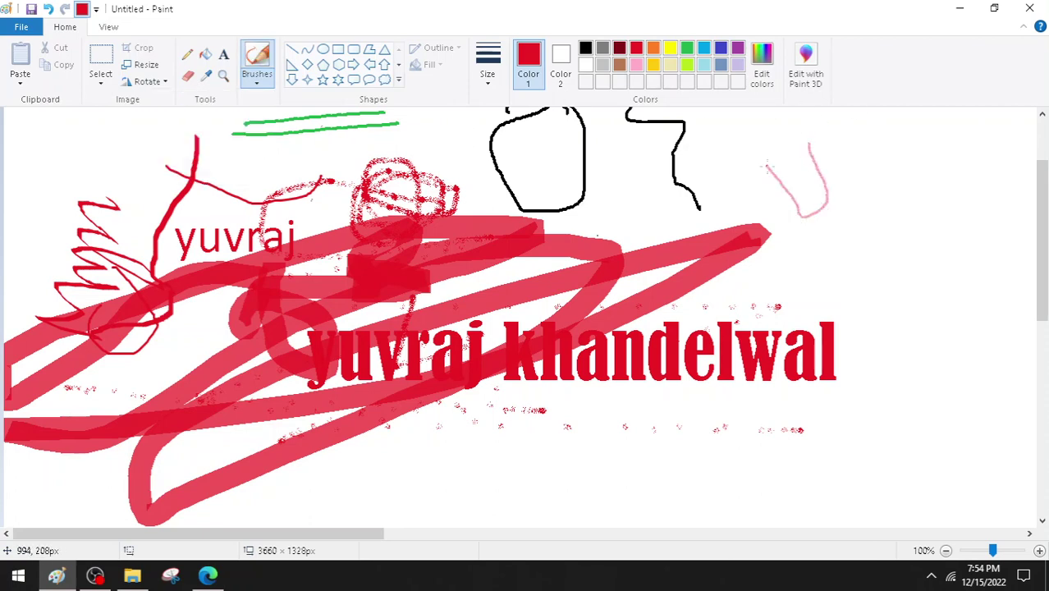
pyautogui.moveTo(694, 148); pyautogui.dragTo(691, 161)
pyautogui.click(258, 82)
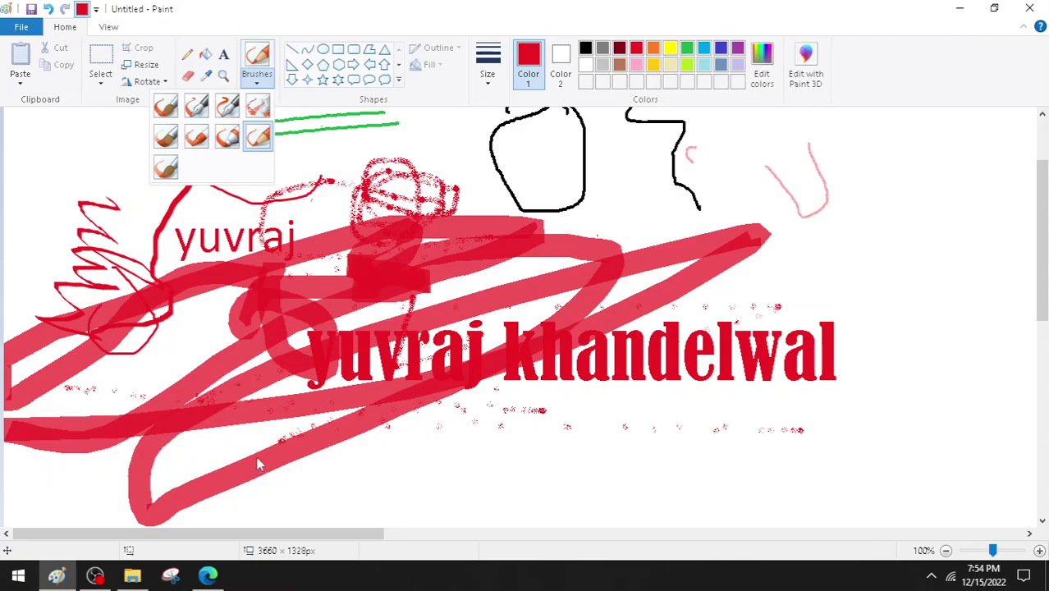
# Switch to the computer book PDF in Edge, tick the Line Shape entry and underline 'left' to 'right' in its description.
pyautogui.click(216, 577)
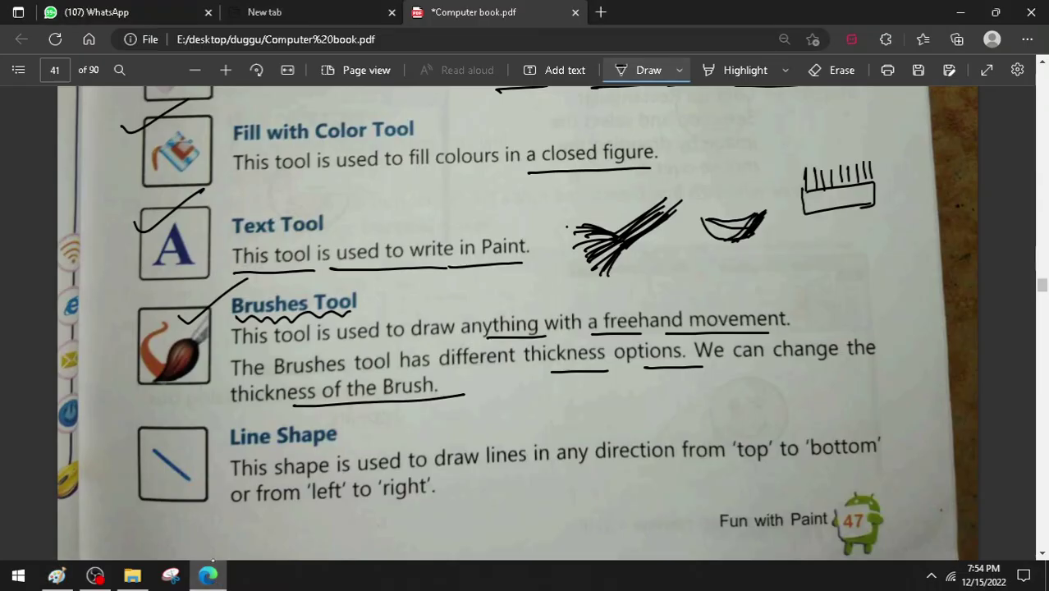
pyautogui.moveTo(125, 435); pyautogui.dragTo(184, 407)
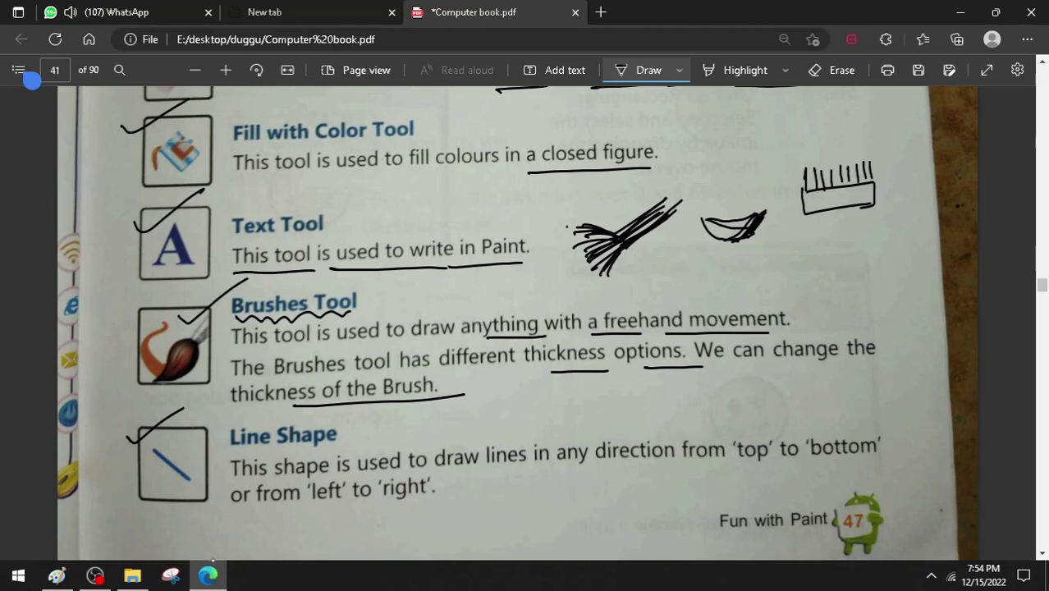
pyautogui.moveTo(295, 515); pyautogui.dragTo(449, 502)
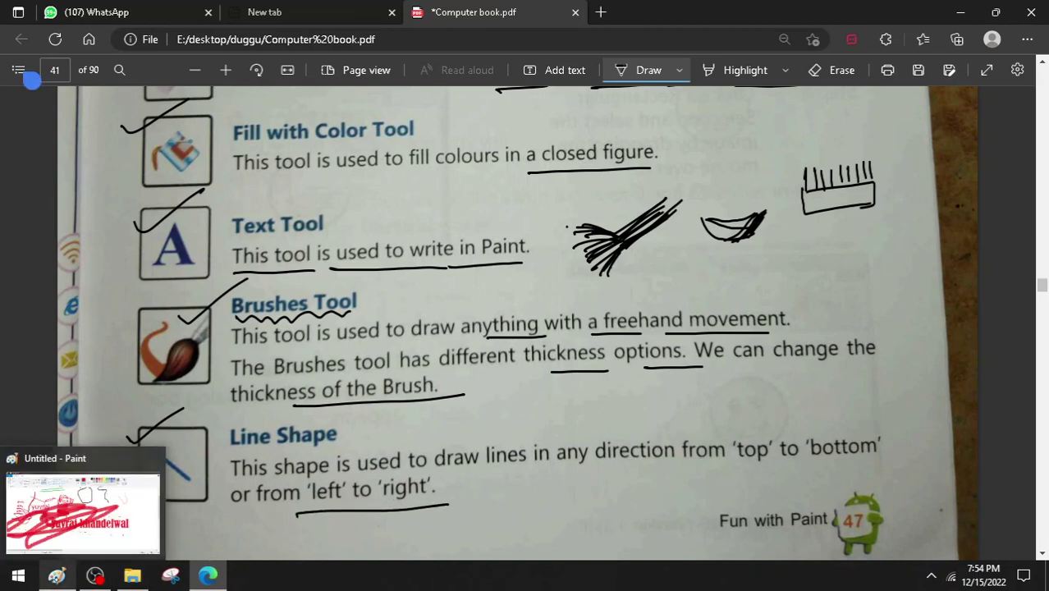
# Switch back to Paint and look through the available shapes, including the line, curve, rectangle, rounded rectangle and polygon.
pyautogui.click(56, 576)
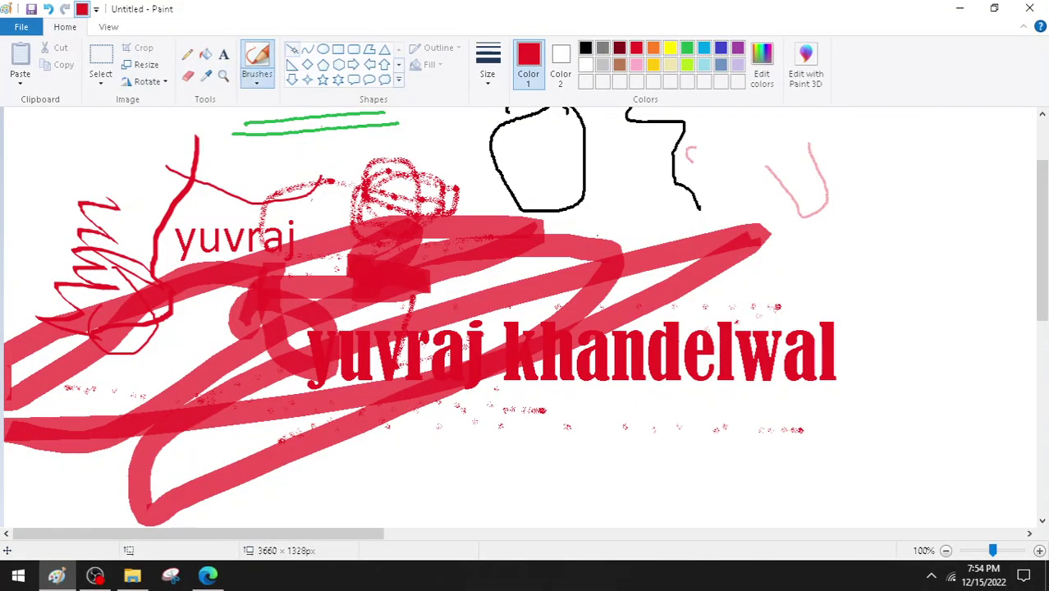
pyautogui.click(292, 50)
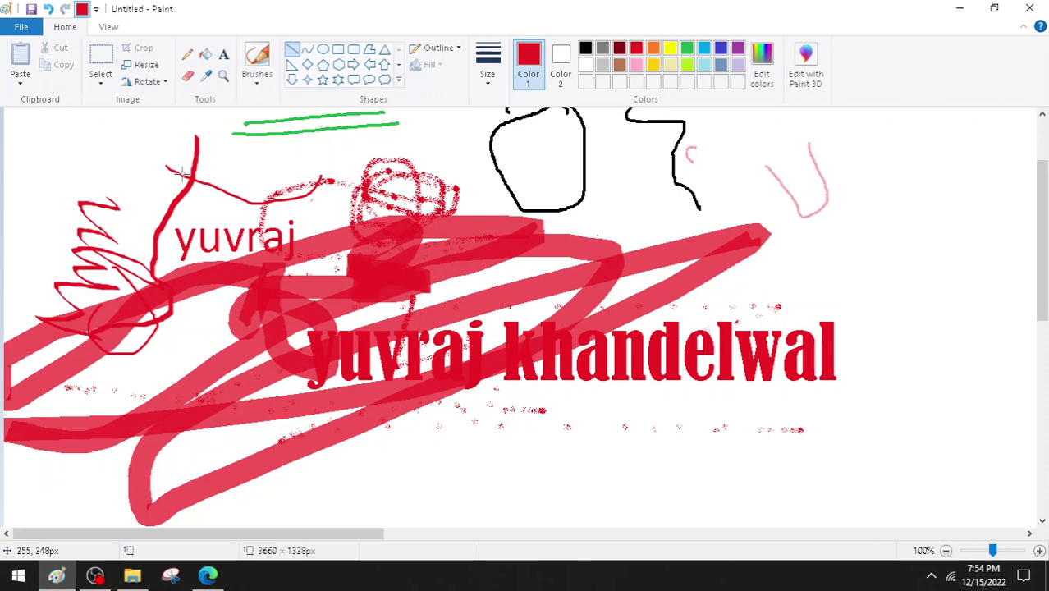
pyautogui.click(308, 51)
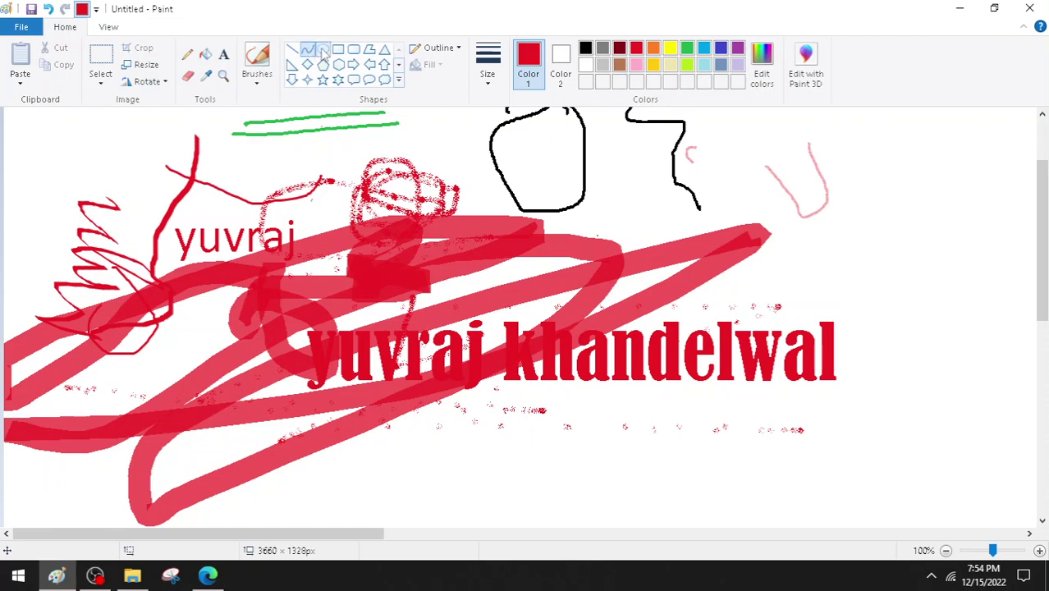
pyautogui.click(339, 50)
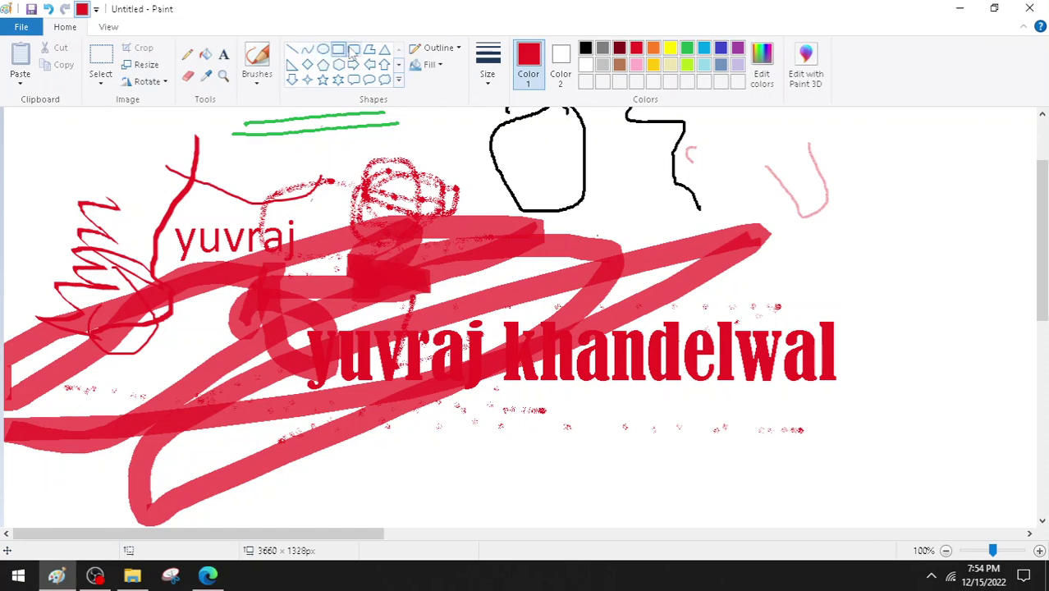
pyautogui.click(353, 50)
pyautogui.click(368, 51)
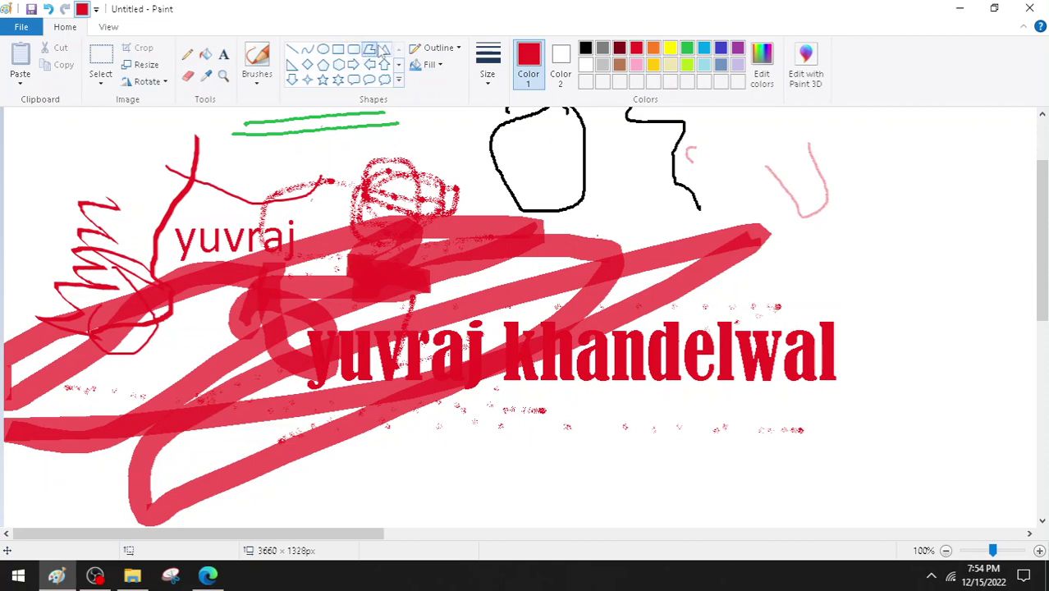
pyautogui.click(398, 80)
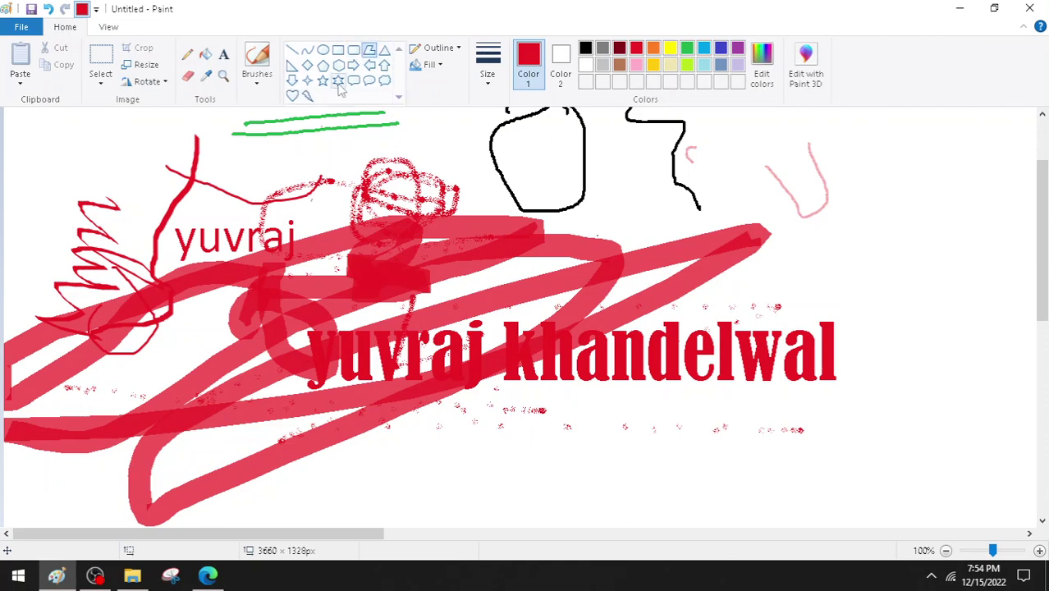
# Draw two connected black straight lines, one about 244 × 205 px and another about 305 × 226 px from its lower end.
pyautogui.click(292, 50)
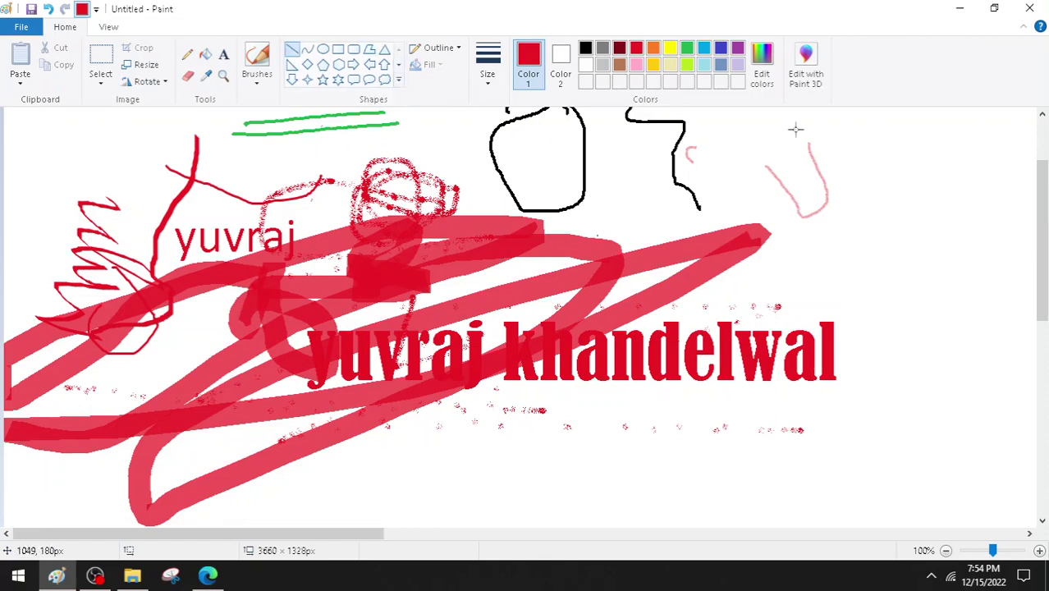
pyautogui.click(585, 48)
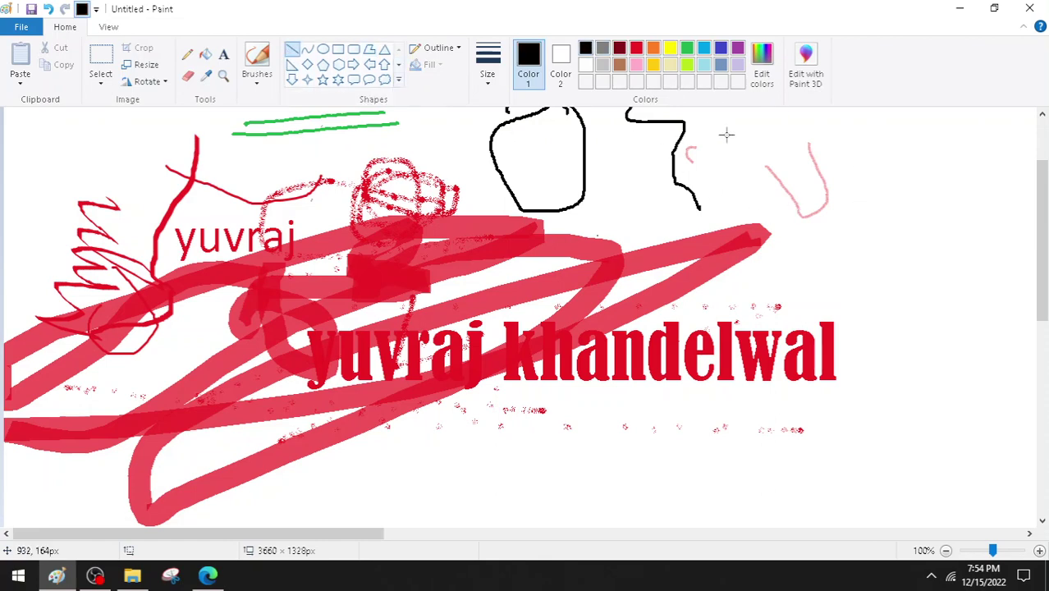
pyautogui.moveTo(793, 129); pyautogui.dragTo(980, 285)
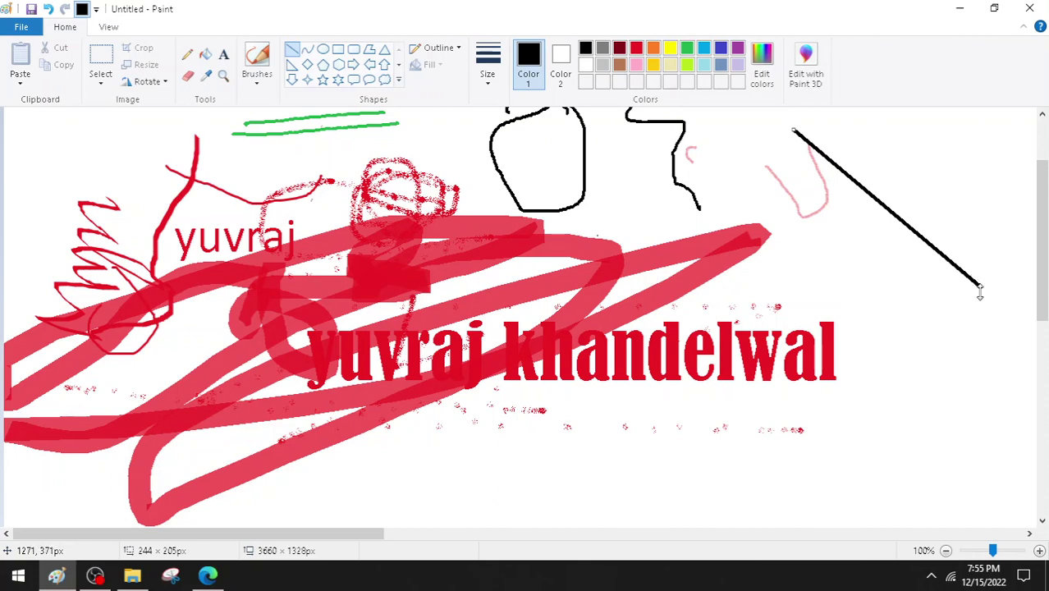
pyautogui.click(1008, 160)
pyautogui.moveTo(980, 286)
pyautogui.mouseDown()
pyautogui.moveTo(946, 297)
pyautogui.moveTo(854, 401)
pyautogui.moveTo(746, 459)
pyautogui.mouseUp()
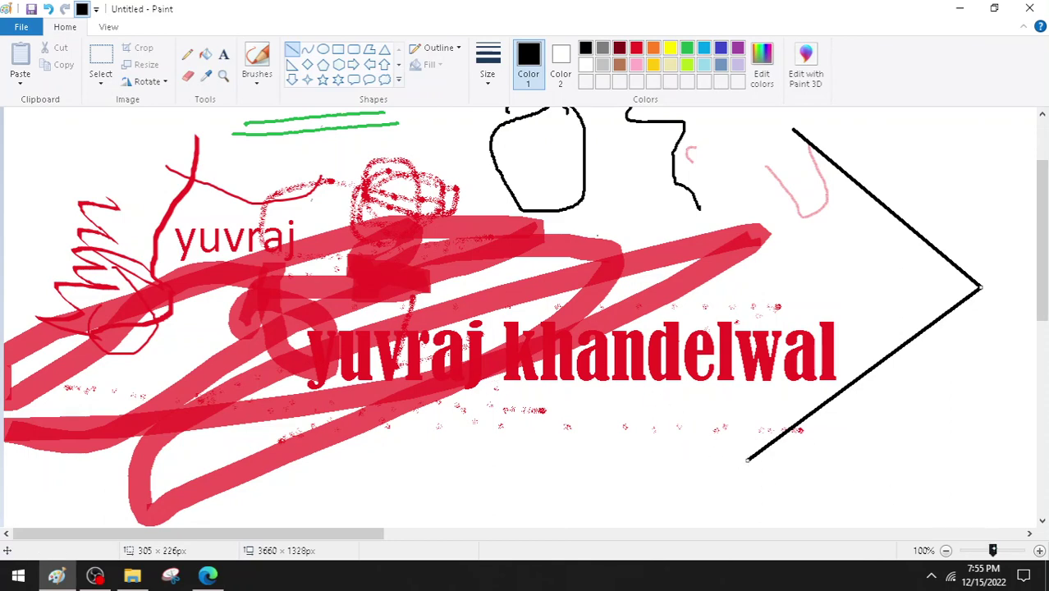
# Shorten the lower black line to about 201 × 160 px by moving its free end toward the corner.
pyautogui.moveTo(992, 549)
pyautogui.mouseDown()
pyautogui.moveTo(1014, 549)
pyautogui.moveTo(1001, 550)
pyautogui.mouseUp()
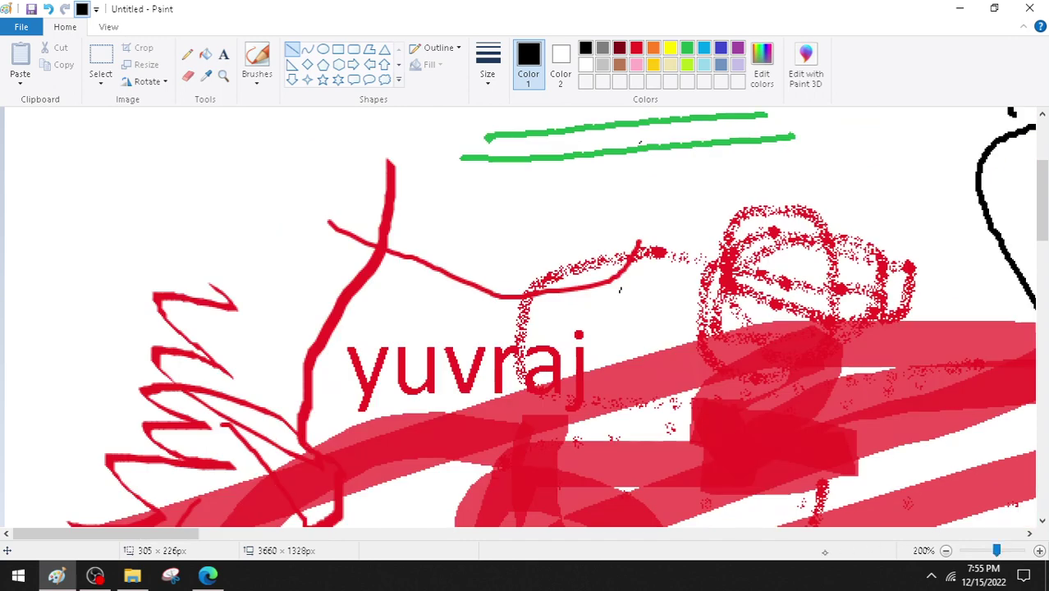
pyautogui.moveTo(179, 541); pyautogui.dragTo(405, 549)
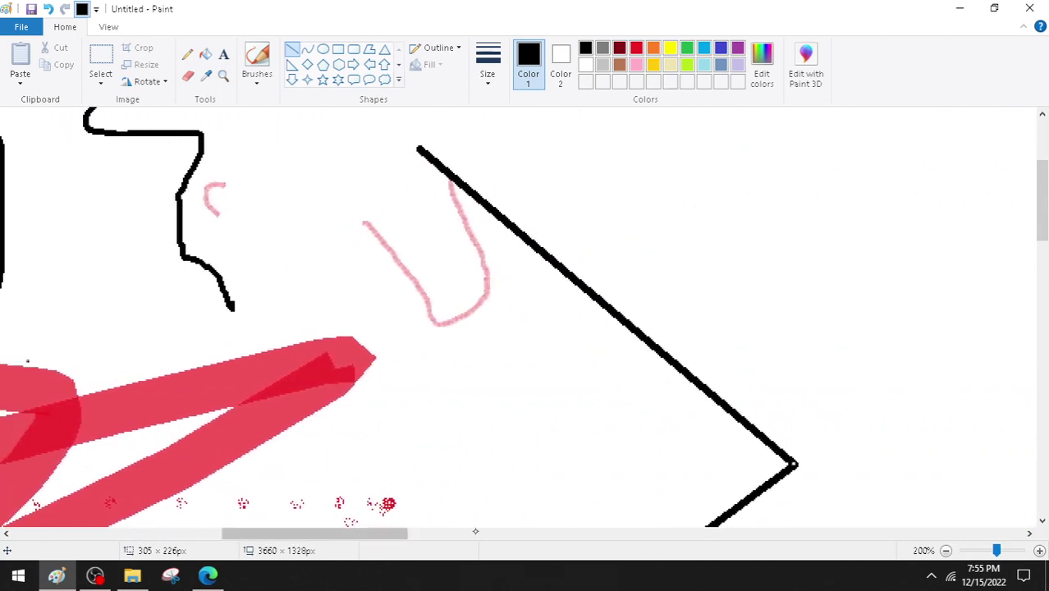
pyautogui.moveTo(1038, 229); pyautogui.dragTo(1039, 298)
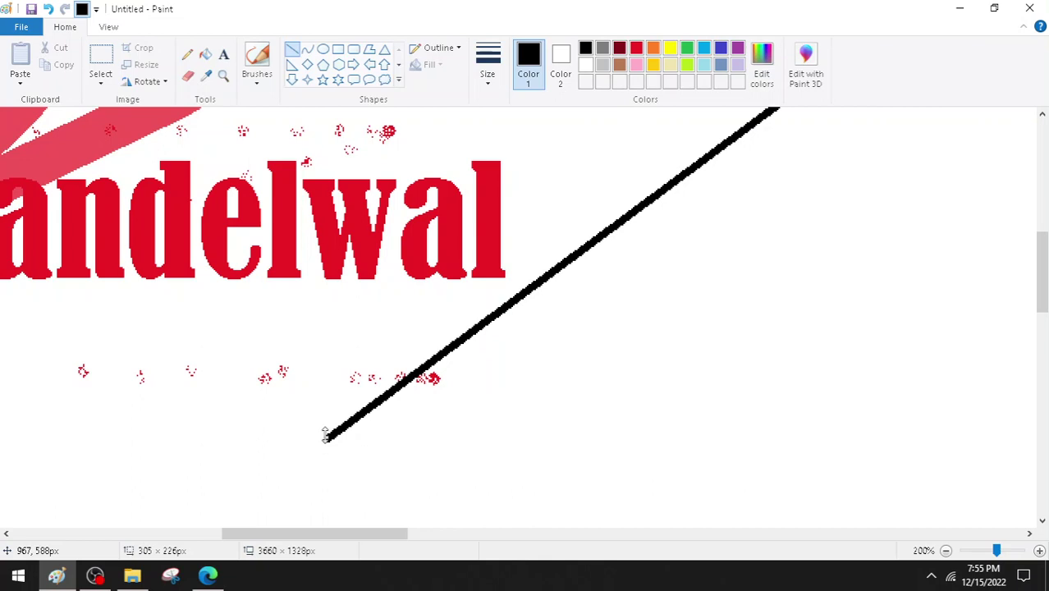
pyautogui.moveTo(326, 437); pyautogui.dragTo(487, 337)
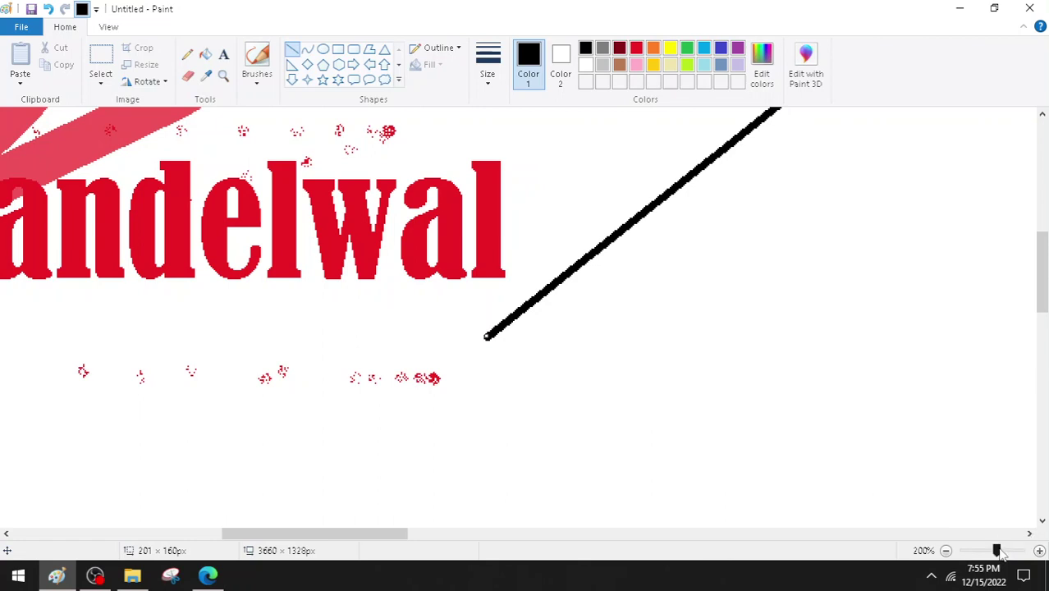
pyautogui.moveTo(997, 555); pyautogui.dragTo(994, 556)
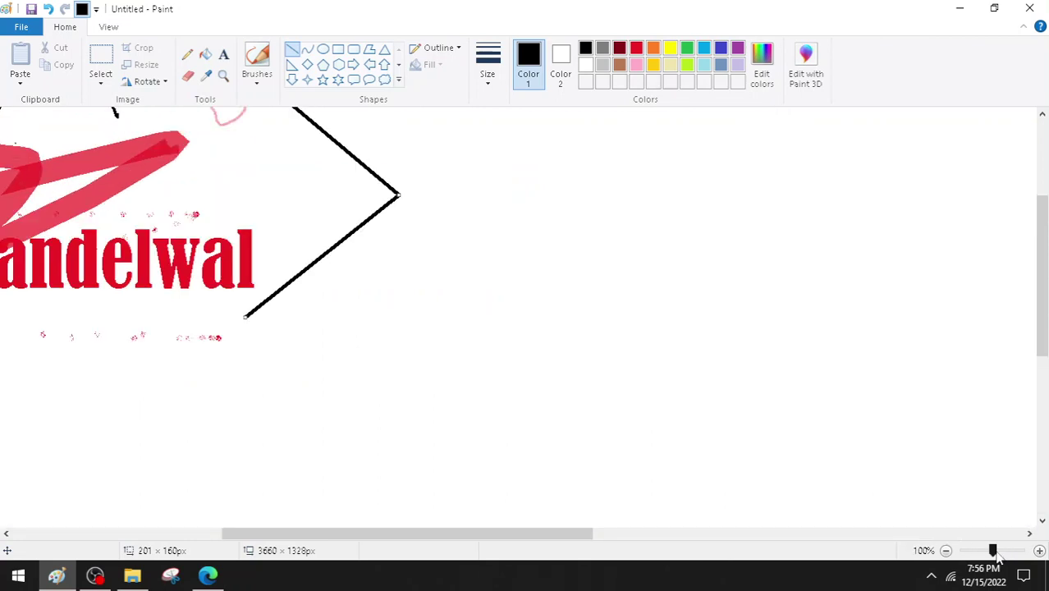
# Close the two connected lines into a triangle with a third black line about 46 × 364 px between their free ends.
pyautogui.scroll(5, 454, 431)
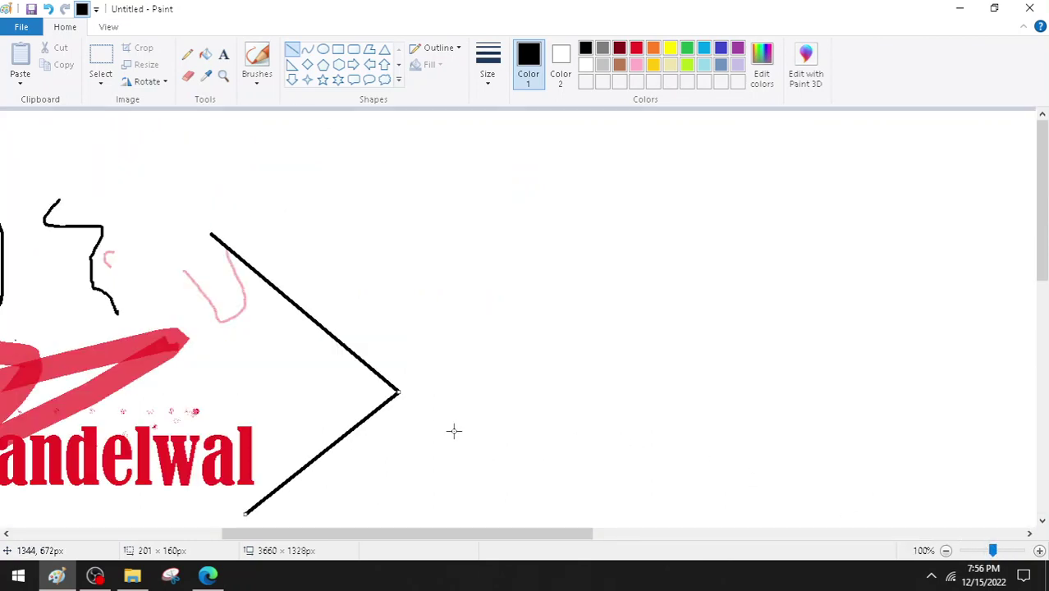
pyautogui.scroll(-3, 454, 430)
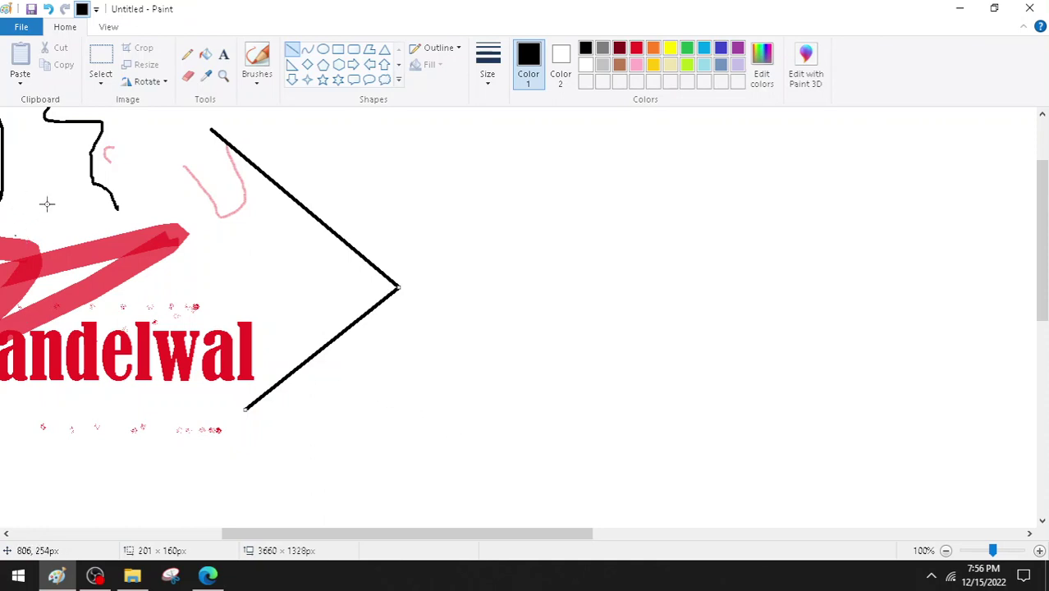
pyautogui.click(67, 218)
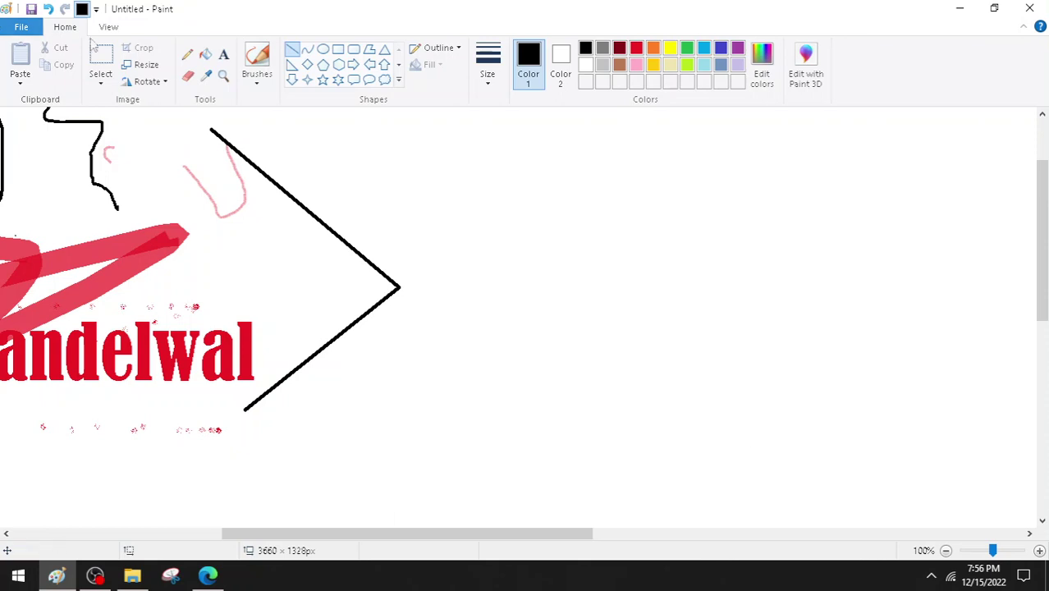
pyautogui.moveTo(211, 133); pyautogui.dragTo(244, 408)
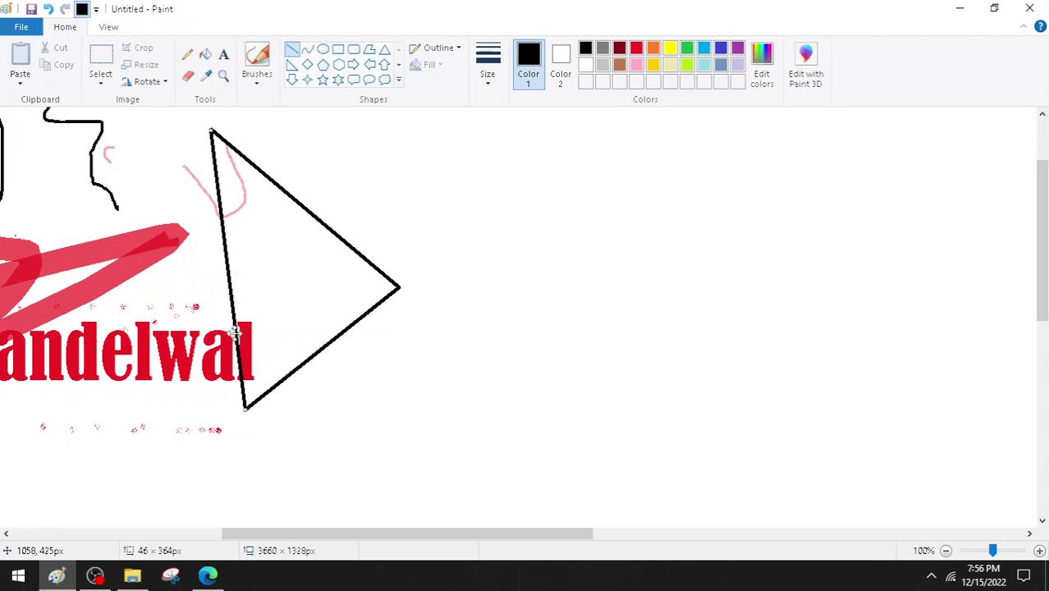
pyautogui.moveTo(224, 269)
pyautogui.mouseDown()
pyautogui.moveTo(325, 253)
pyautogui.moveTo(244, 278)
pyautogui.moveTo(328, 264)
pyautogui.moveTo(261, 279)
pyautogui.moveTo(227, 271)
pyautogui.mouseUp()
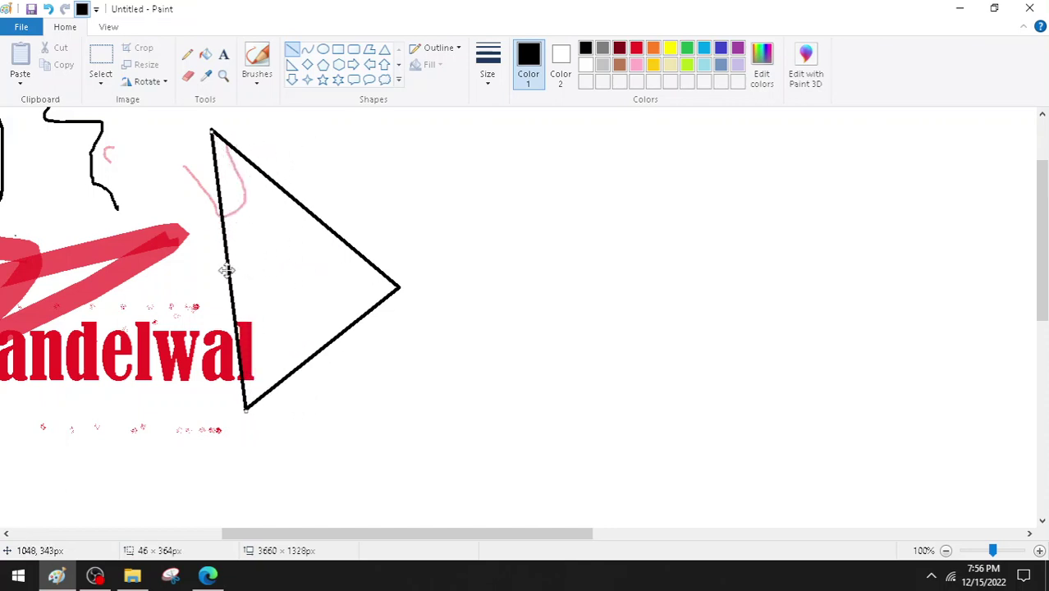
pyautogui.click(198, 279)
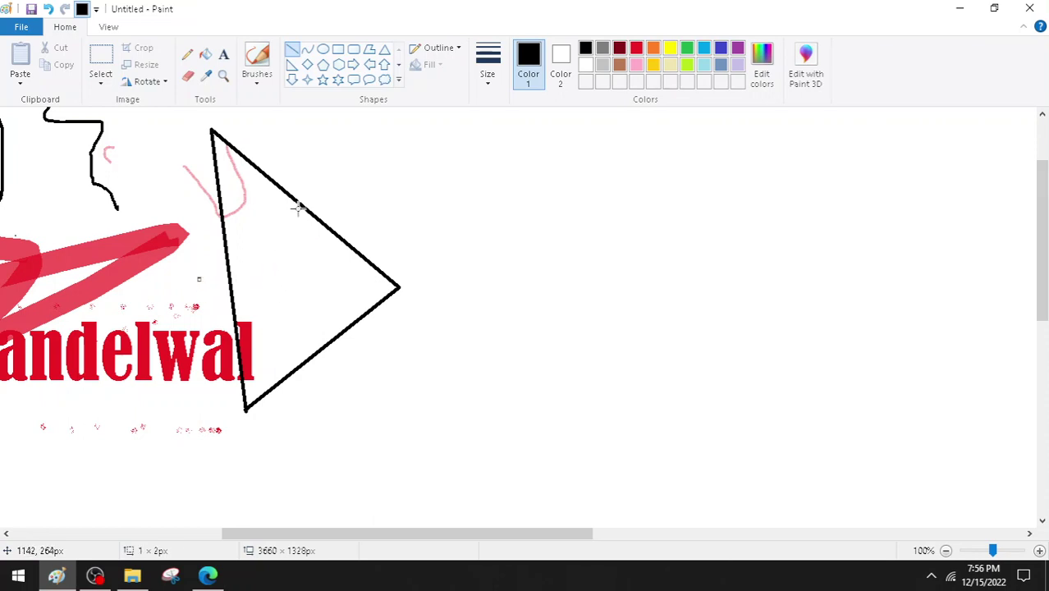
# Draw two lines inside the triangle roughly parallel to its long side, one about 30 × 213 px and a shorter one nearer the tip.
pyautogui.moveTo(289, 196); pyautogui.dragTo(311, 359)
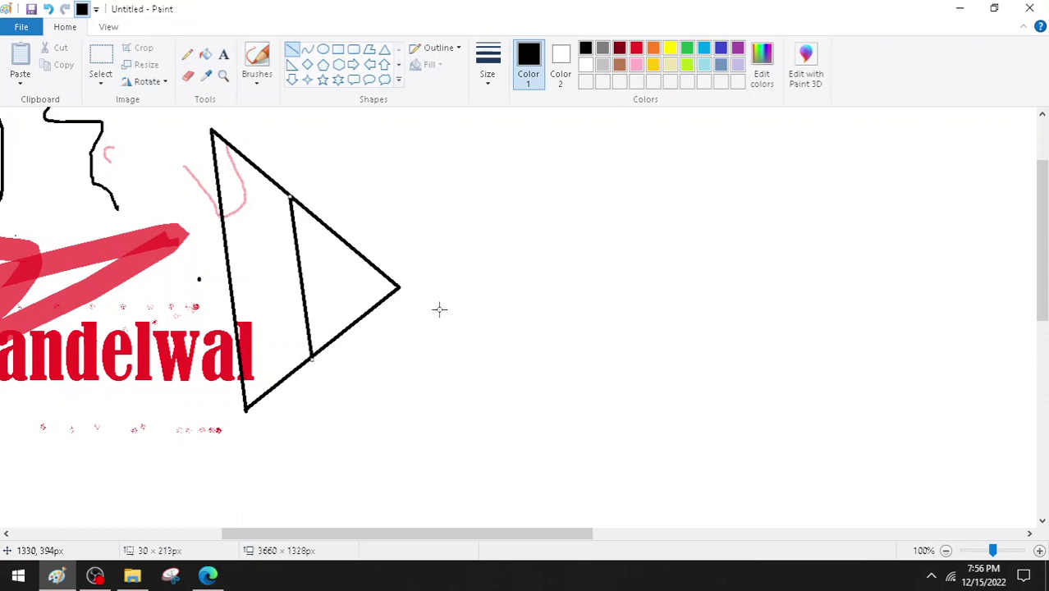
pyautogui.click(366, 217)
pyautogui.moveTo(348, 243); pyautogui.dragTo(357, 309)
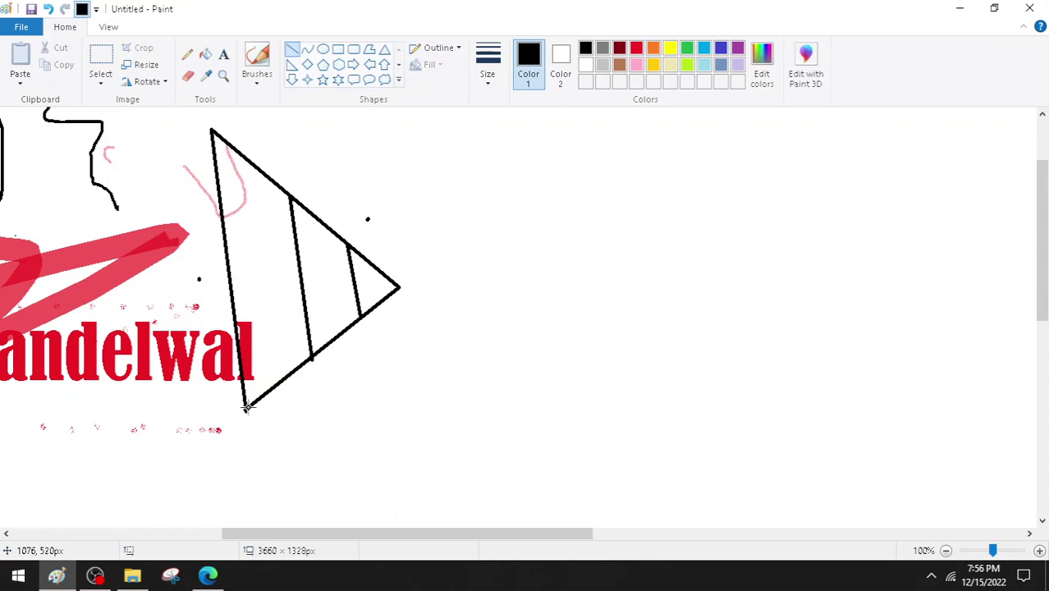
# Draw two crossing lines from the long side's corners to the inner line's ends, about 57 × 279 px and 132 × 297 px.
pyautogui.moveTo(246, 407); pyautogui.dragTo(290, 201)
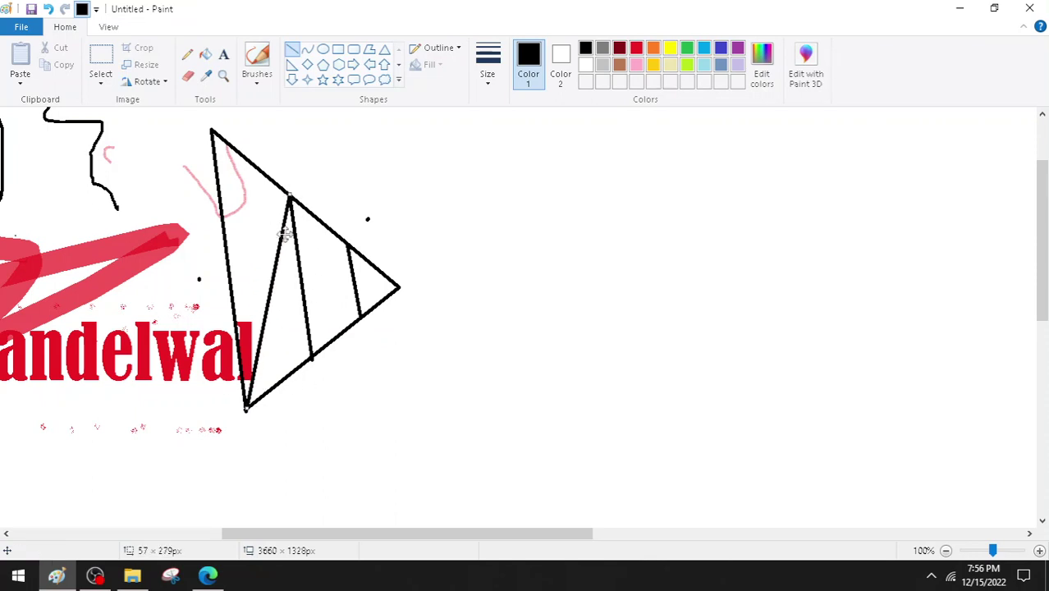
pyautogui.click(169, 240)
pyautogui.moveTo(211, 133); pyautogui.dragTo(311, 359)
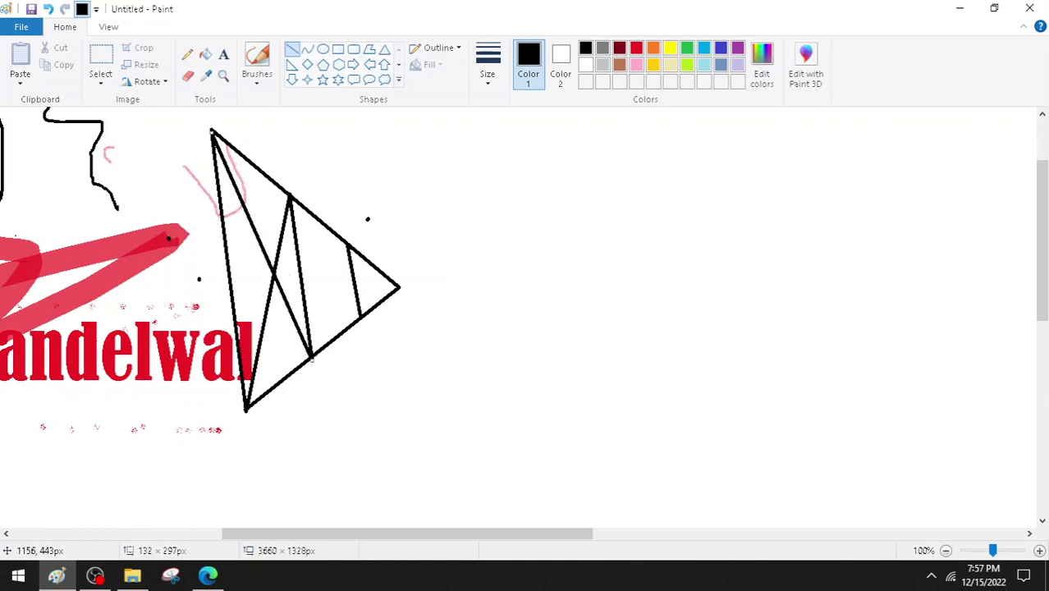
pyautogui.click(116, 203)
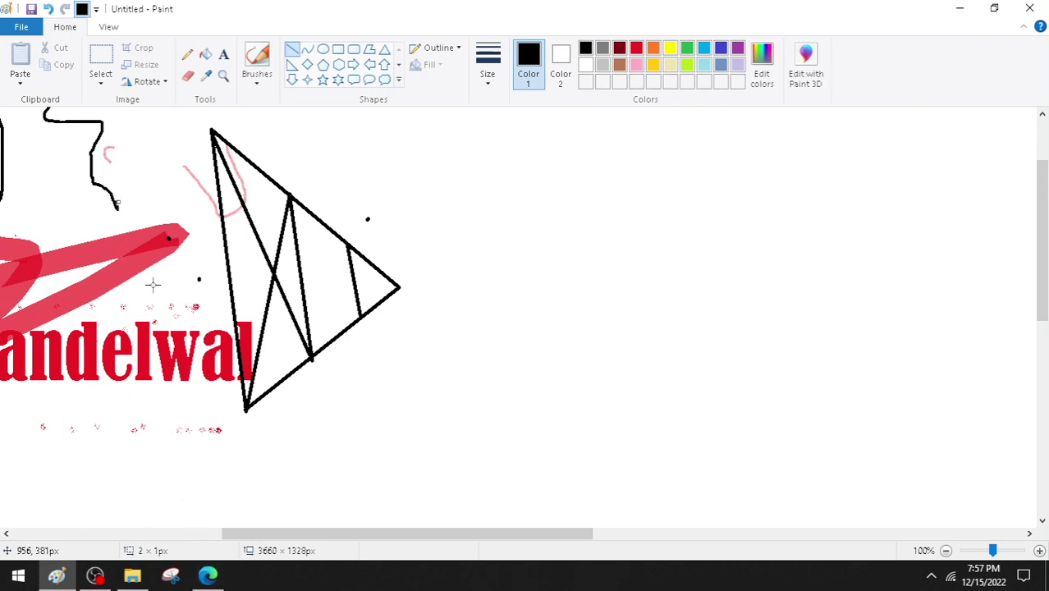
# Switch to the computer book PDF in Edge and tick the Line Shape, Rectangle Shape and Oval Shape entries.
pyautogui.click(207, 574)
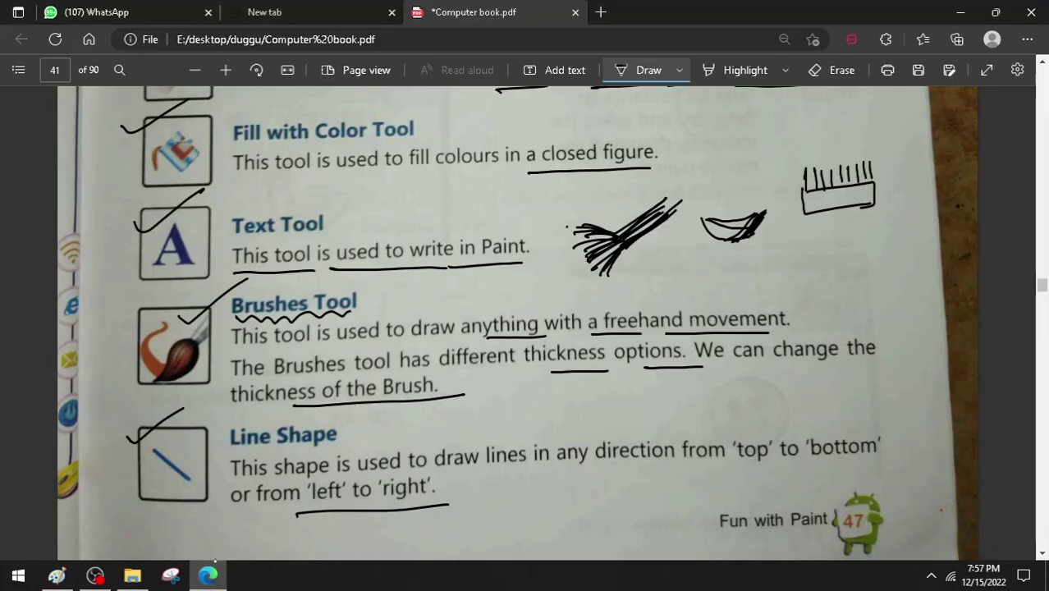
pyautogui.moveTo(132, 490)
pyautogui.mouseDown()
pyautogui.moveTo(207, 470)
pyautogui.moveTo(231, 450)
pyautogui.mouseUp()
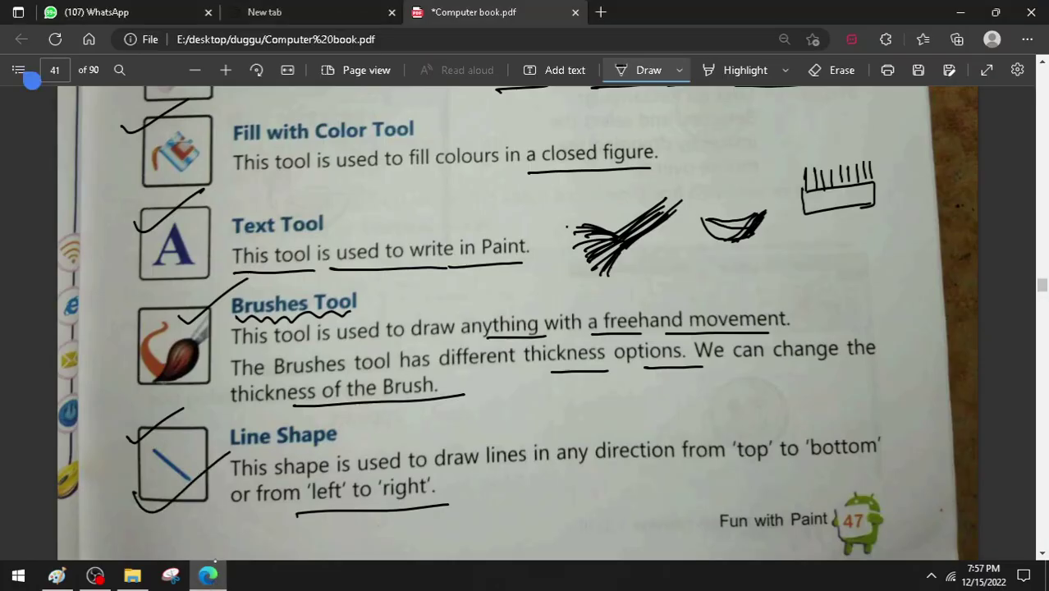
pyautogui.scroll(-5, 31, 79)
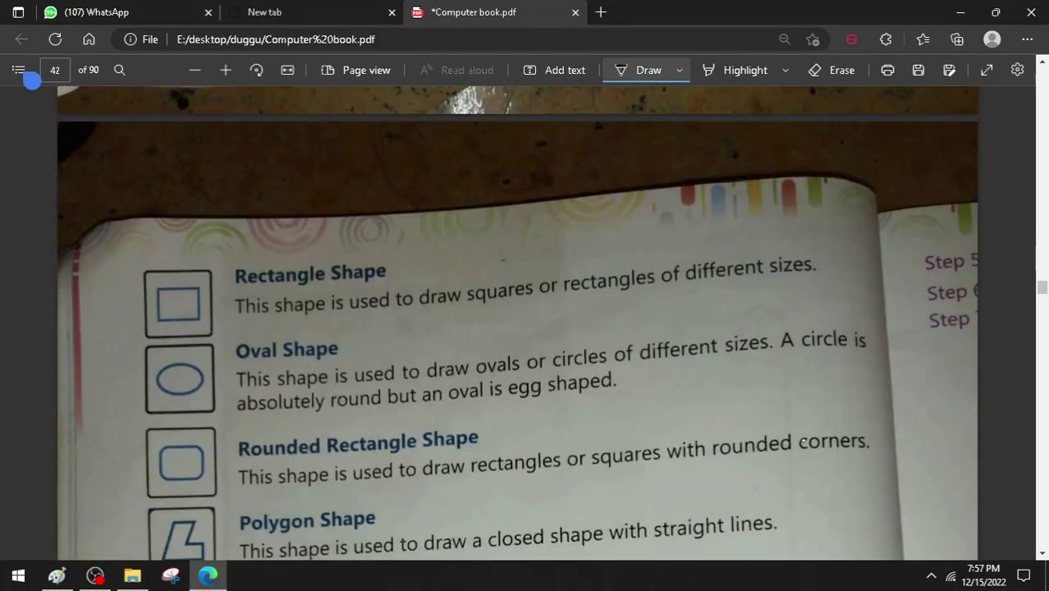
pyautogui.moveTo(115, 276); pyautogui.dragTo(202, 242)
pyautogui.scroll(-2, 31, 80)
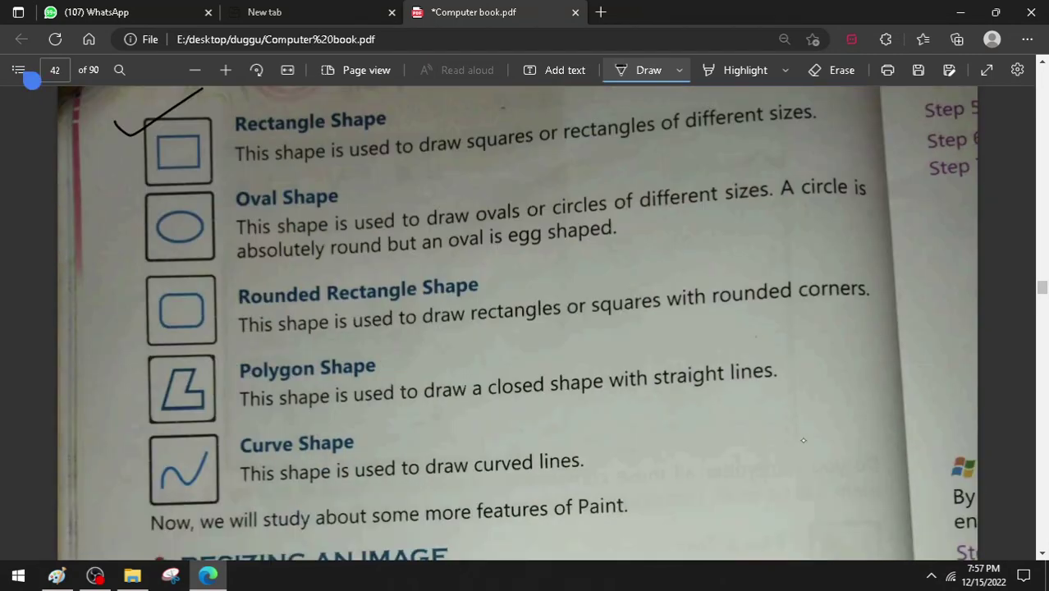
pyautogui.moveTo(116, 222); pyautogui.dragTo(188, 195)
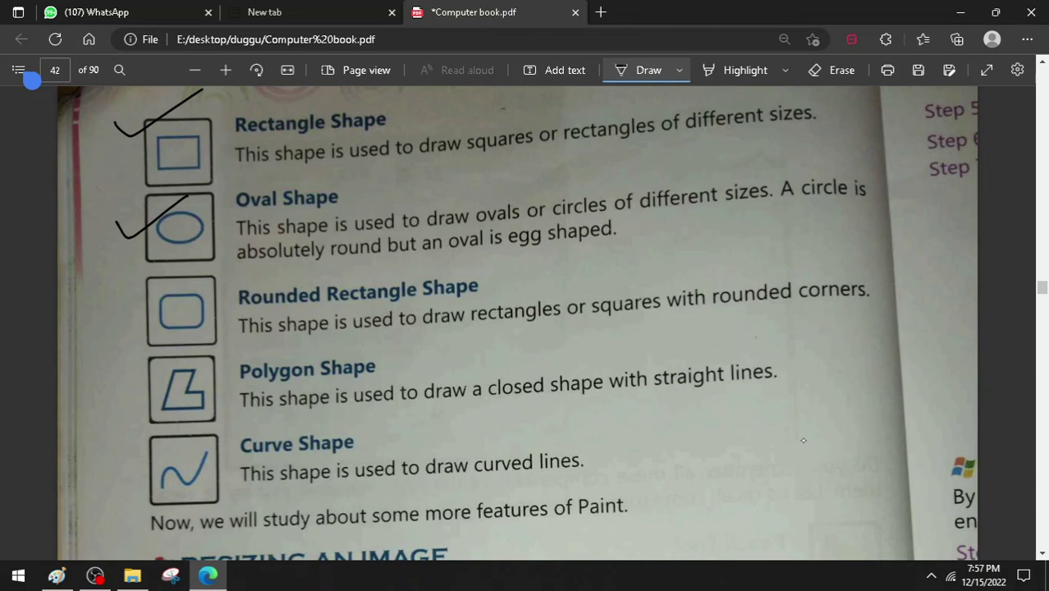
# Tick the Rounded Rectangle Shape, Curve Shape and Resizing an Image entries, and underline 'rounded corners' and 'features of Paint'.
pyautogui.moveTo(713, 309); pyautogui.dragTo(879, 297)
pyautogui.moveTo(136, 303); pyautogui.dragTo(194, 266)
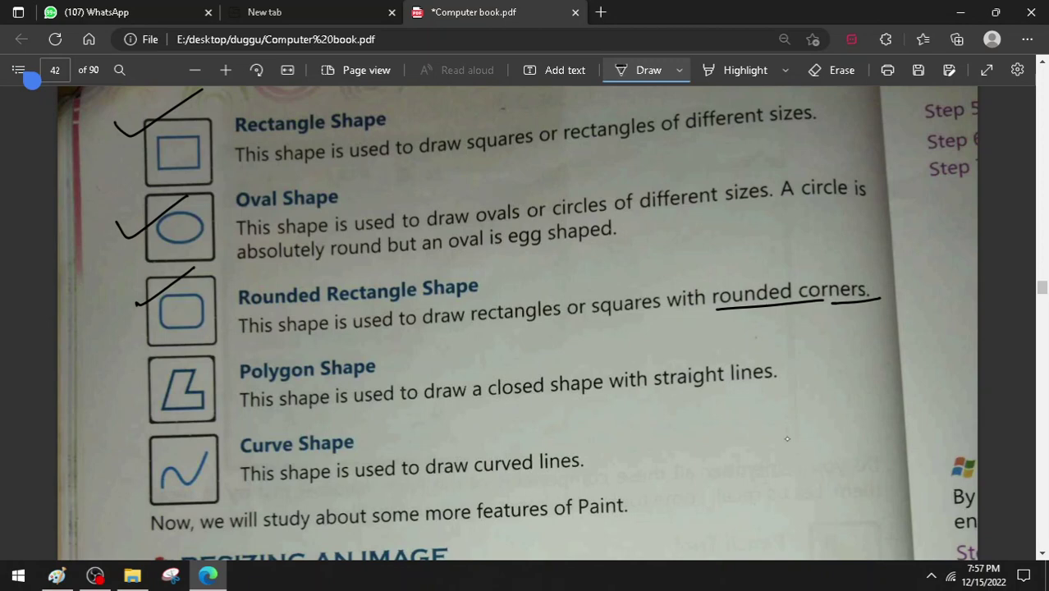
pyautogui.scroll(-1, 786, 439)
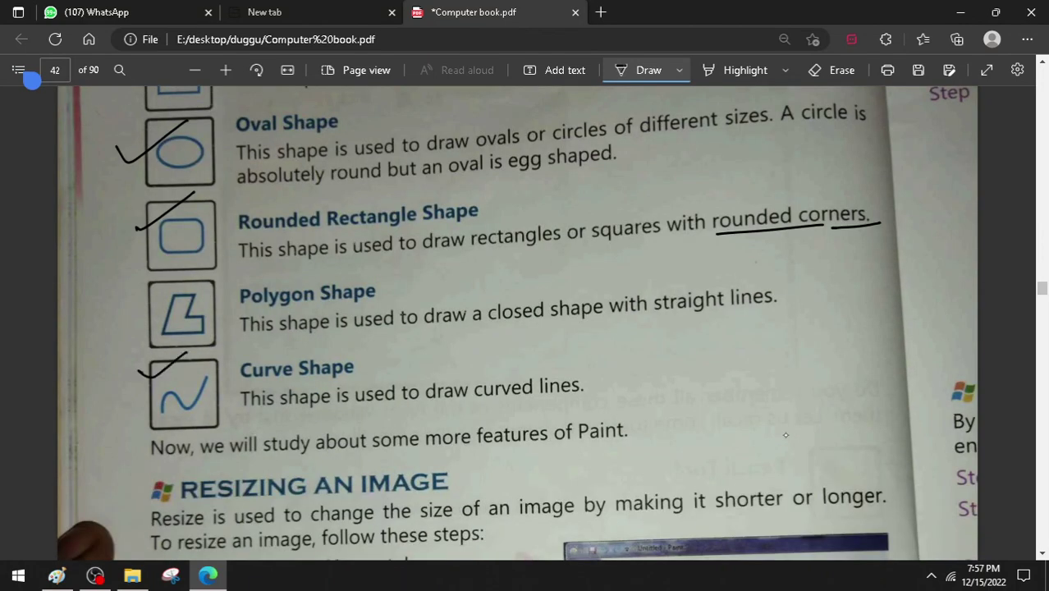
pyautogui.moveTo(516, 462); pyautogui.dragTo(648, 452)
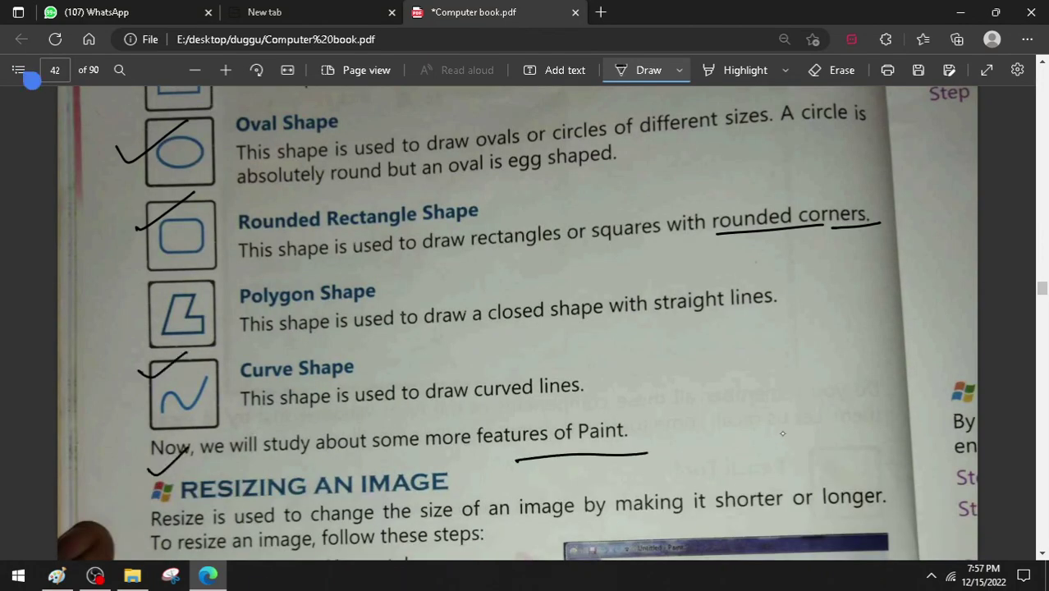
# Switch back to Paint and draw a black curve about 318 px wide beside the triangle, arched upward in the middle.
pyautogui.click(56, 575)
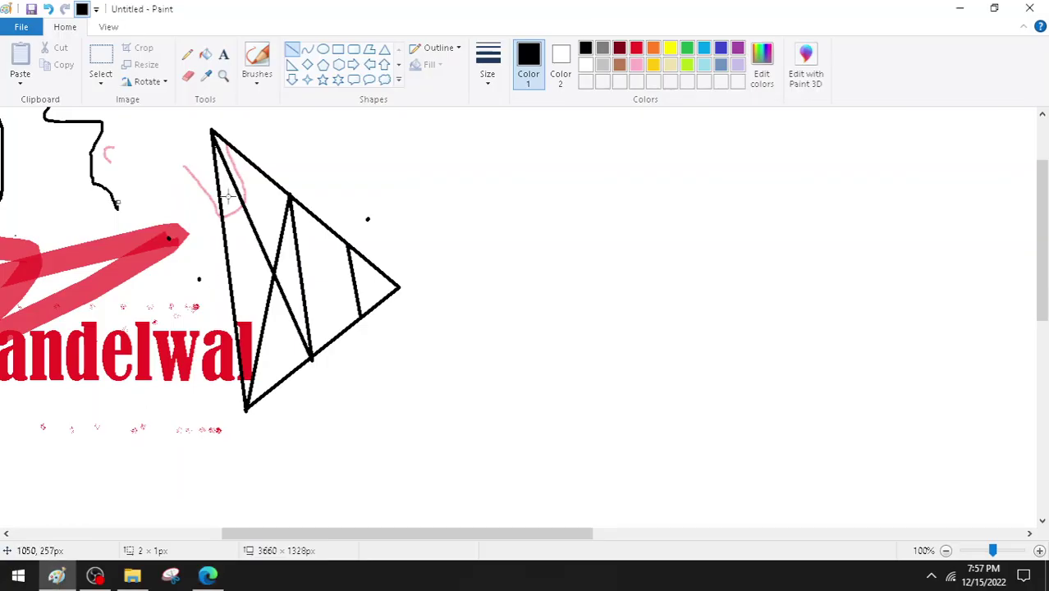
pyautogui.click(307, 49)
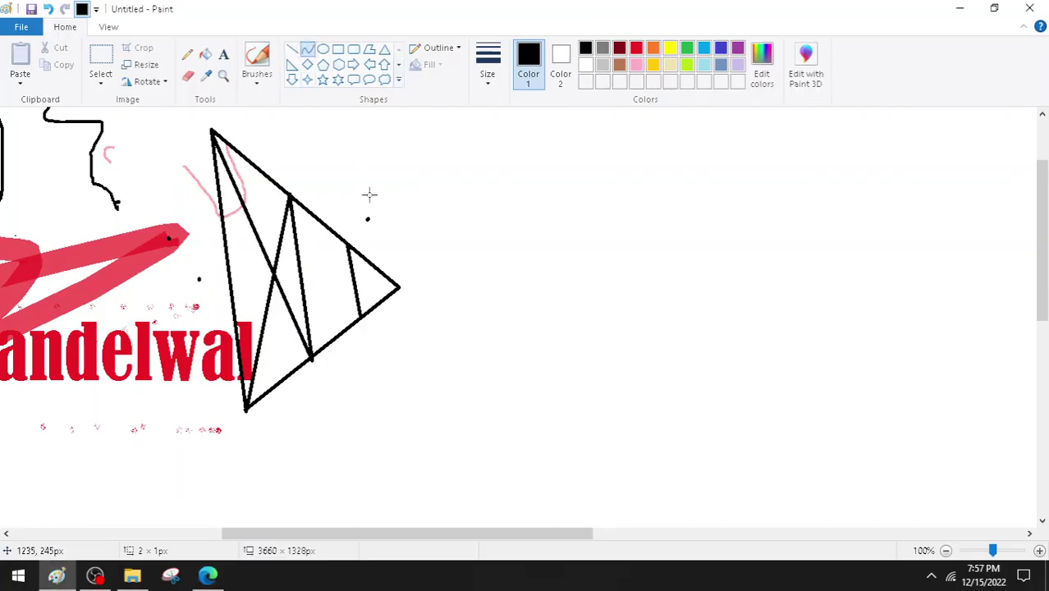
pyautogui.moveTo(369, 195); pyautogui.dragTo(608, 187)
pyautogui.moveTo(481, 190); pyautogui.dragTo(496, 107)
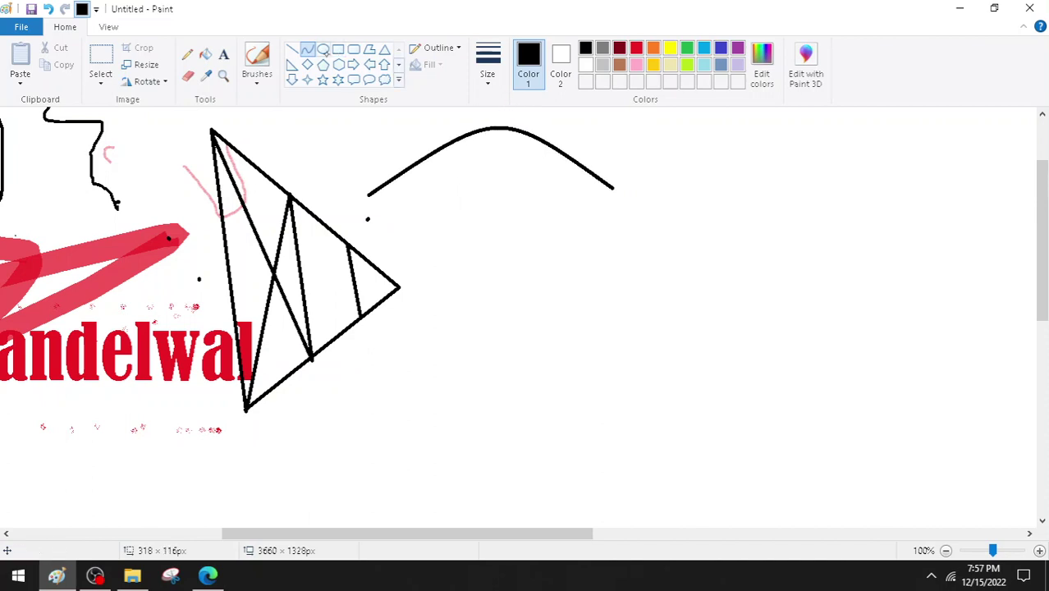
# Draw an oval face about 239 × 231 px below the curve, with two small ovals inside as eyes.
pyautogui.click(324, 50)
pyautogui.moveTo(511, 216); pyautogui.dragTo(697, 391)
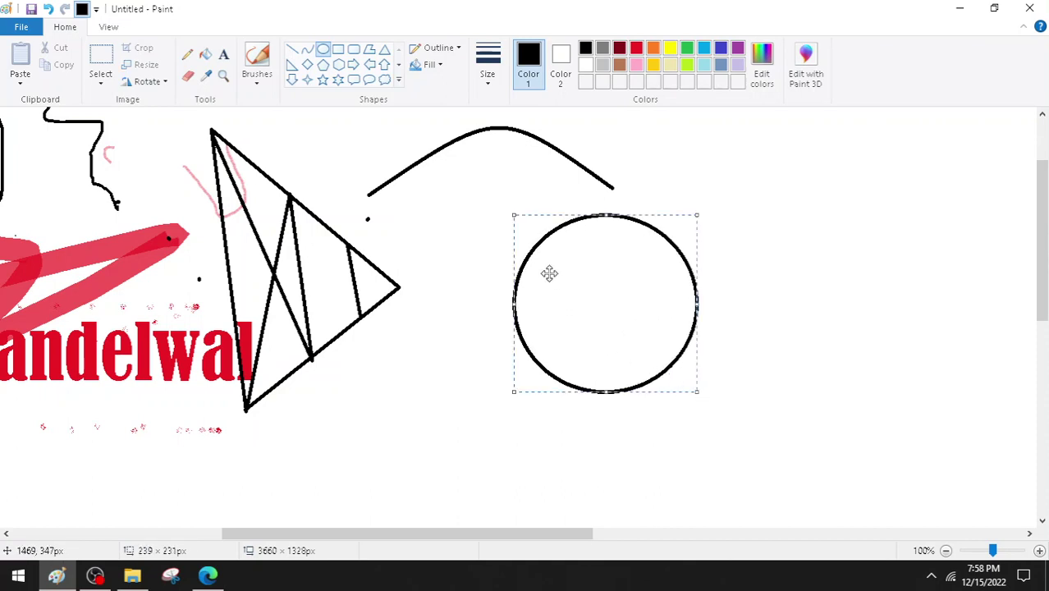
pyautogui.click(749, 276)
pyautogui.moveTo(546, 275)
pyautogui.mouseDown()
pyautogui.moveTo(574, 299)
pyautogui.moveTo(650, 304)
pyautogui.mouseUp()
pyautogui.click(710, 278)
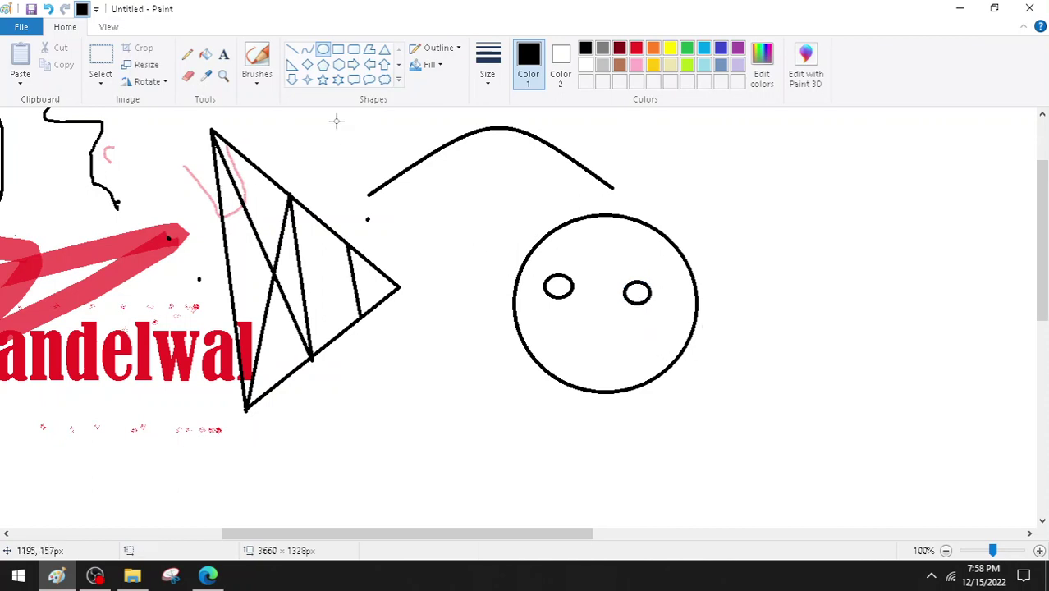
# Add a rectangle mouth about 97 × 37 px and a rounded rectangle about 48 × 39 px above and between the eyes.
pyautogui.click(337, 50)
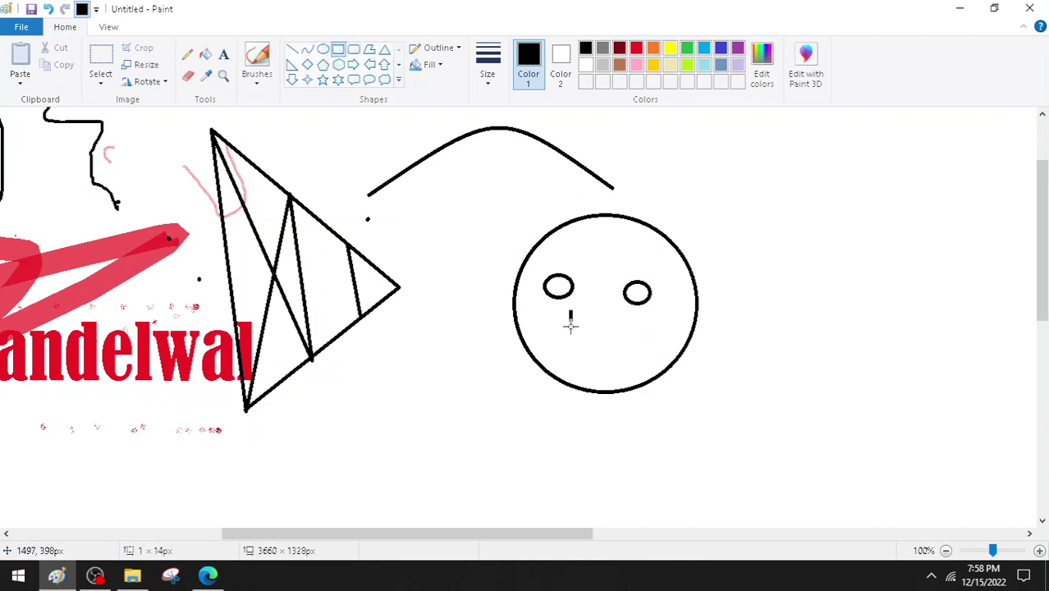
pyautogui.moveTo(570, 326); pyautogui.dragTo(649, 340)
pyautogui.click(353, 51)
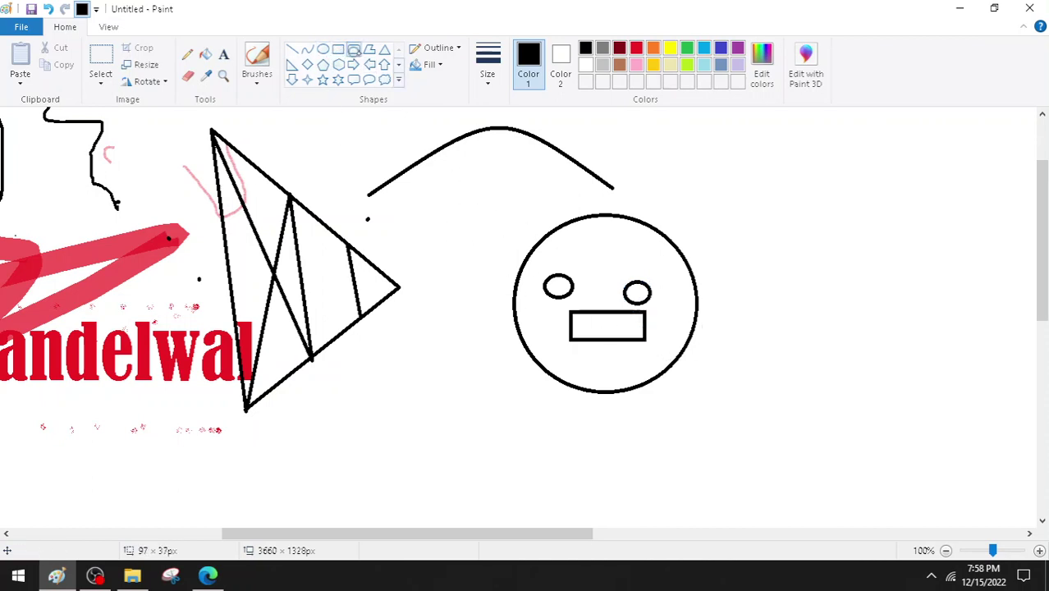
pyautogui.moveTo(582, 243); pyautogui.dragTo(621, 276)
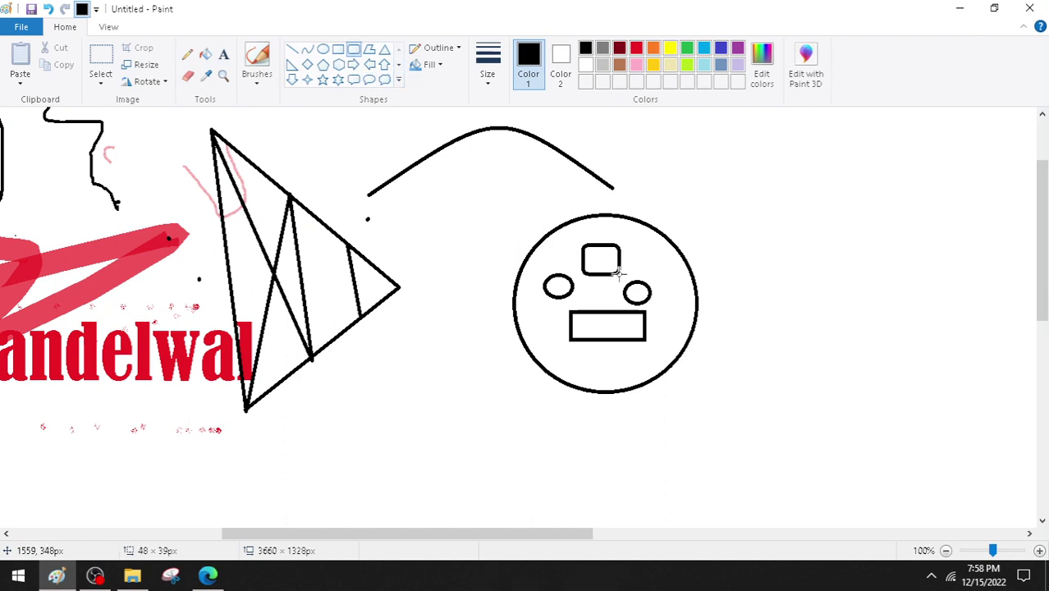
# Draw a closed V-shaped four-sided polygon about 128 × 105 px between the curve and the face.
pyautogui.click(369, 51)
pyautogui.moveTo(431, 199); pyautogui.dragTo(472, 275)
pyautogui.moveTo(429, 200); pyautogui.dragTo(529, 192)
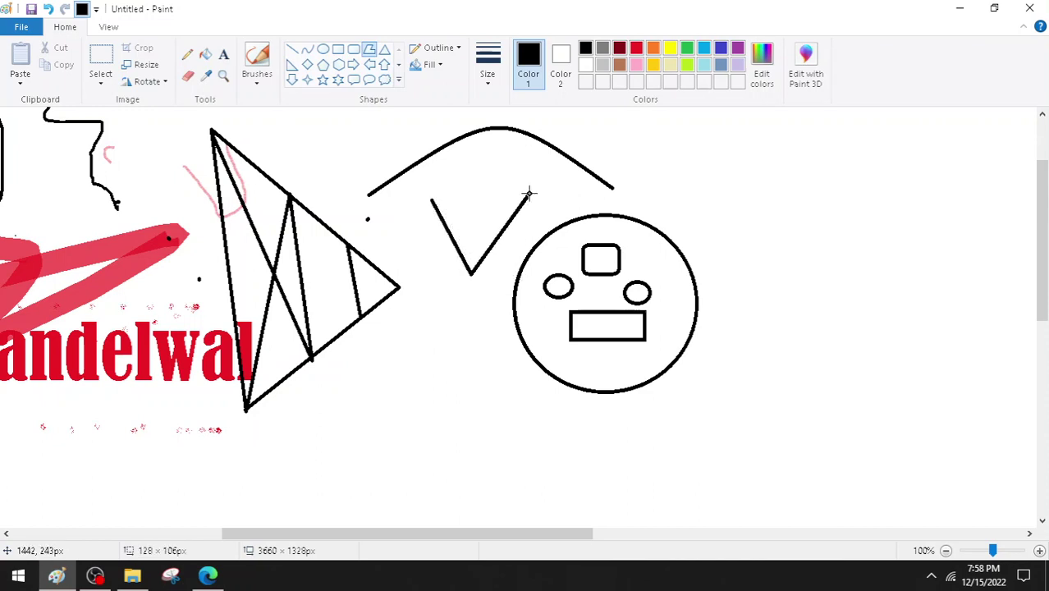
pyautogui.moveTo(456, 206); pyautogui.dragTo(432, 199)
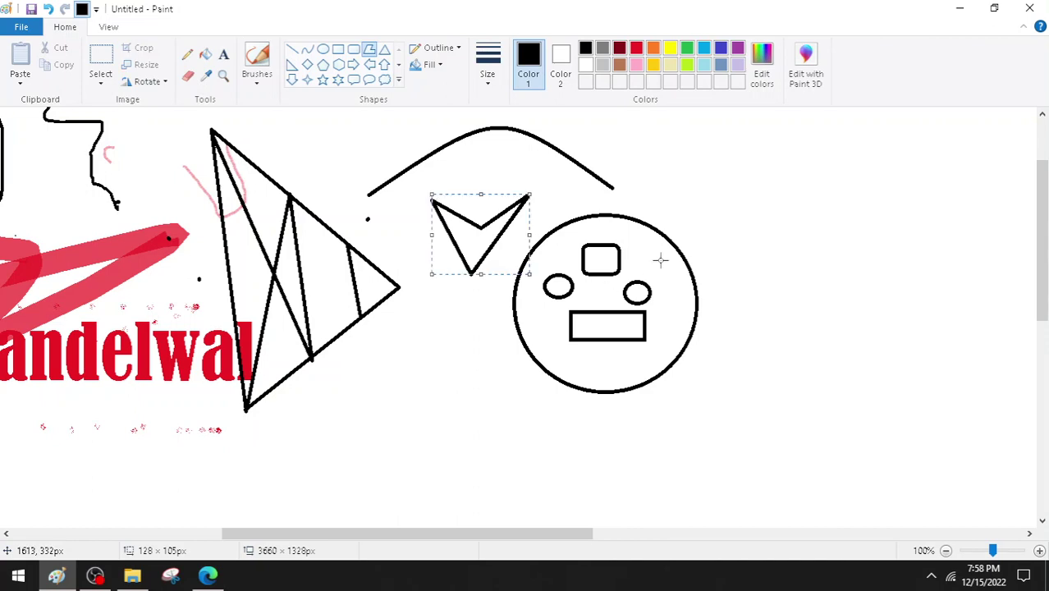
pyautogui.click(647, 181)
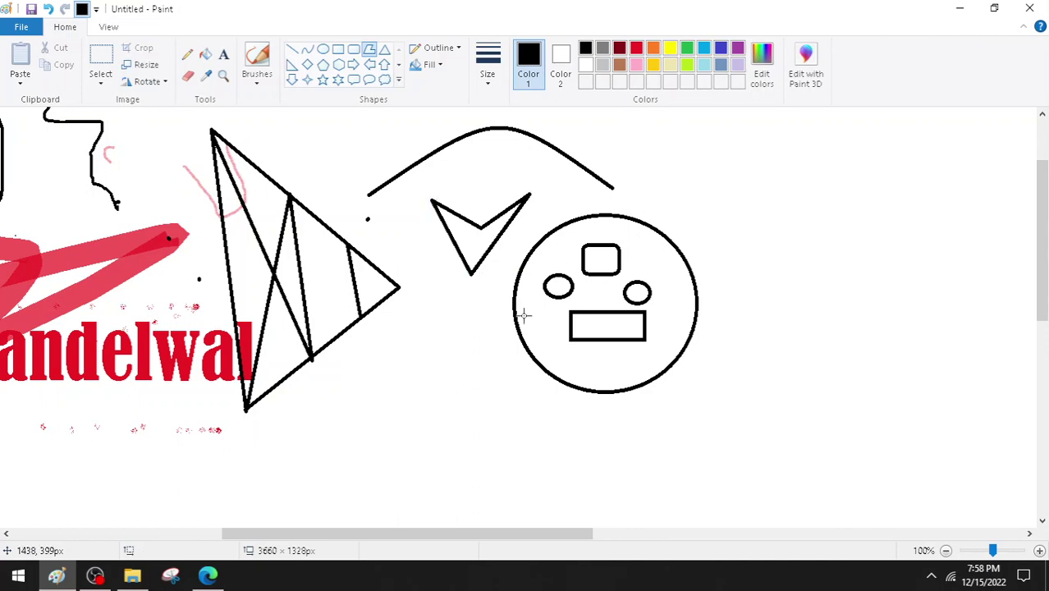
# Draw a tall triangle about 108 × 237 px below the polygon and a small right triangle beside it.
pyautogui.click(385, 51)
pyautogui.moveTo(449, 271); pyautogui.dragTo(533, 453)
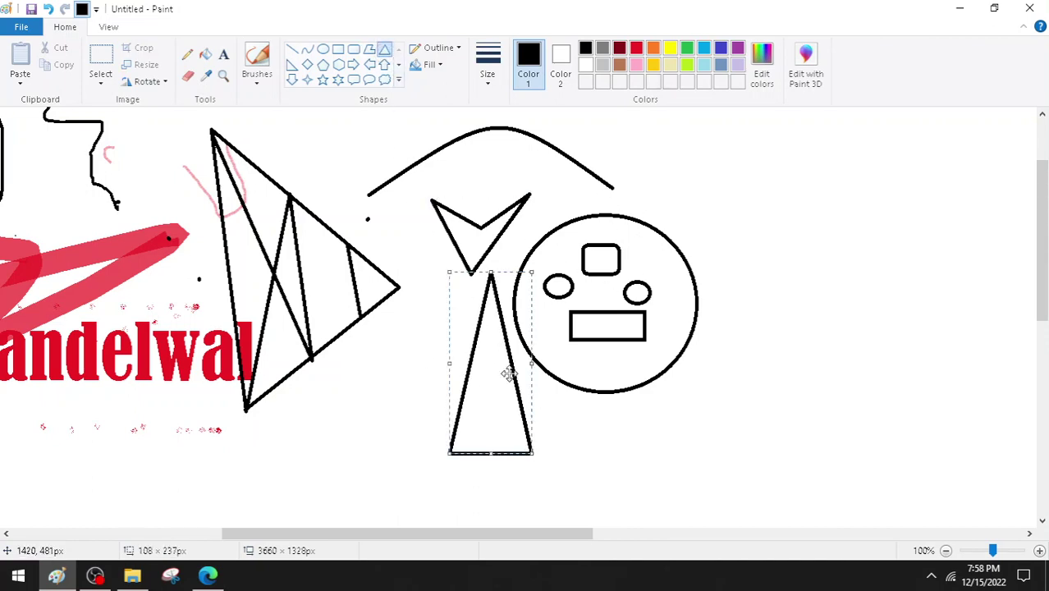
pyautogui.click(292, 65)
pyautogui.moveTo(347, 366); pyautogui.dragTo(449, 415)
pyautogui.click(304, 432)
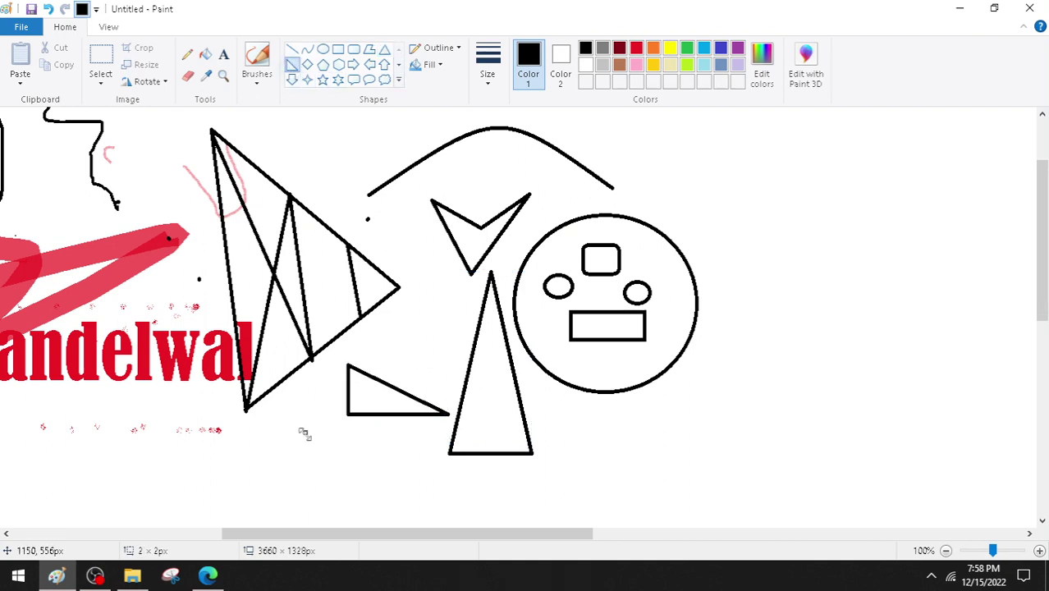
# Draw a diamond about 77 × 127 px under the large triangle and a pentagon about 128 × 127 px above the face.
pyautogui.click(307, 65)
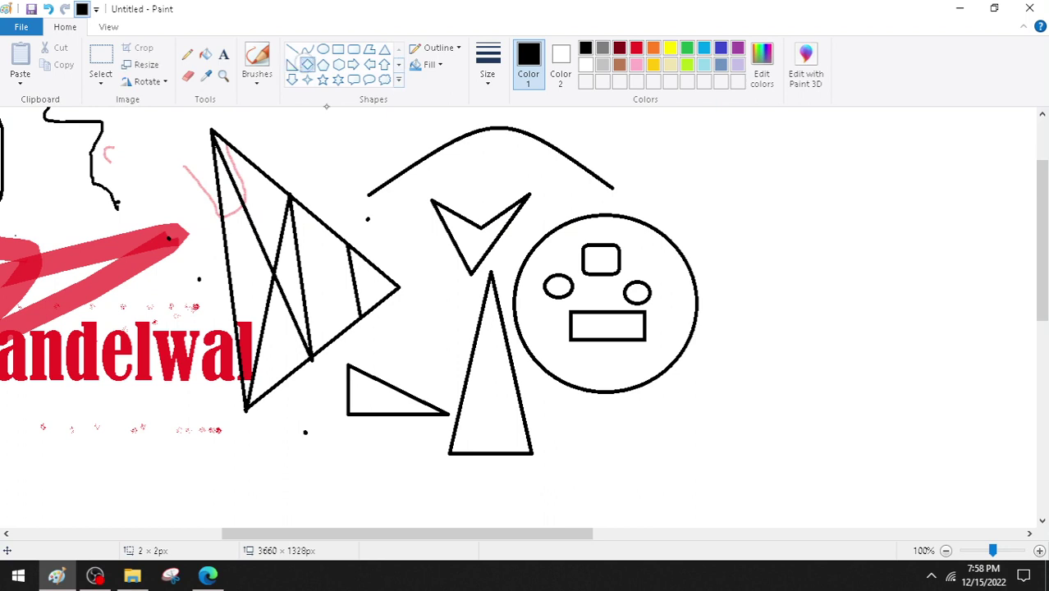
pyautogui.moveTo(274, 417); pyautogui.dragTo(215, 517)
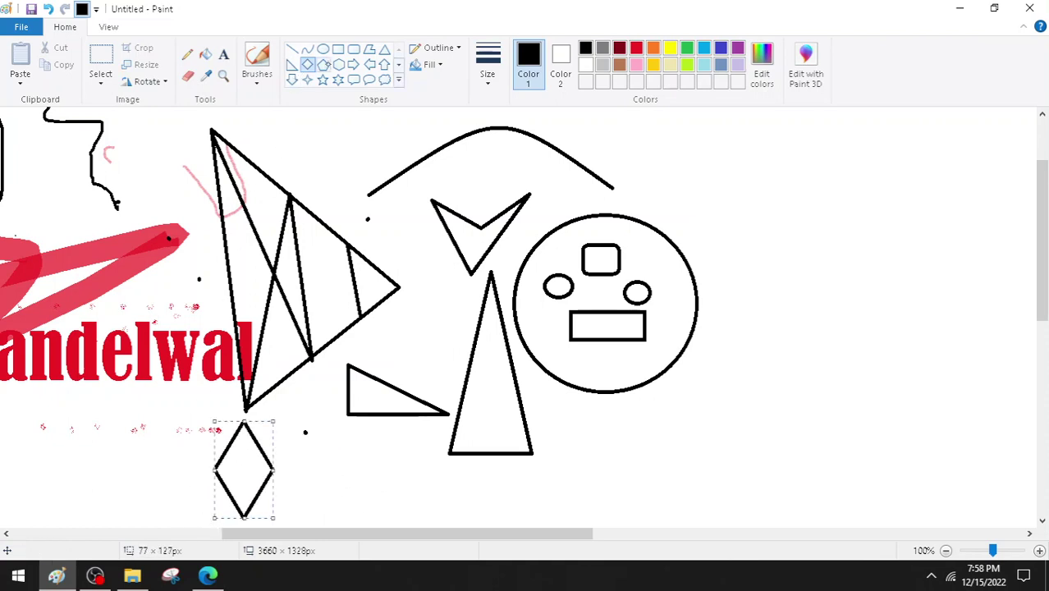
pyautogui.click(322, 64)
pyautogui.moveTo(681, 138); pyautogui.dragTo(779, 235)
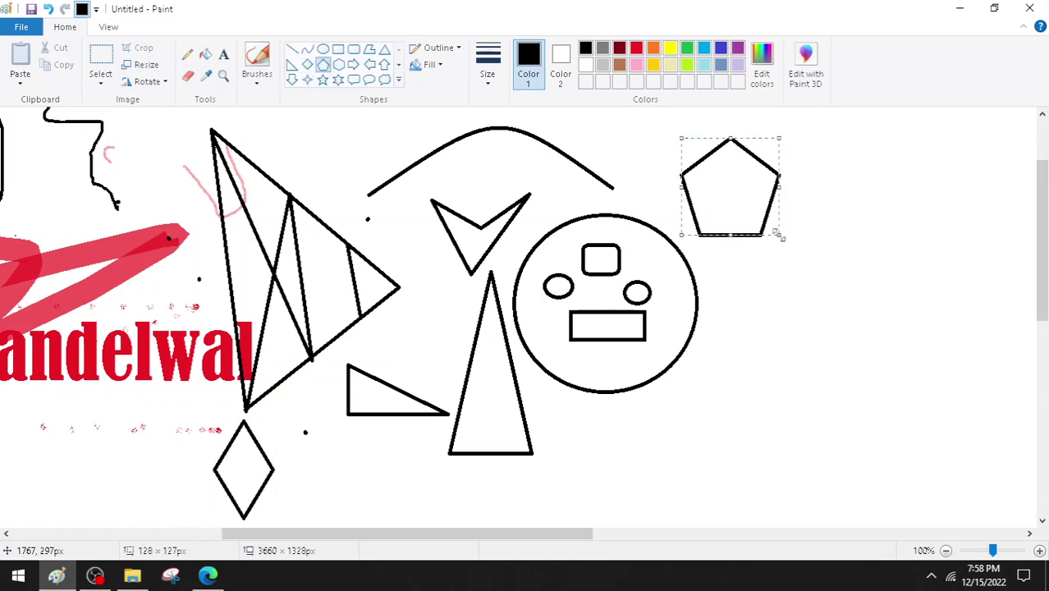
# Draw a right arrow about 160 × 107 px beside the pentagon and a left arrow about 179 × 84 px below it.
pyautogui.click(352, 64)
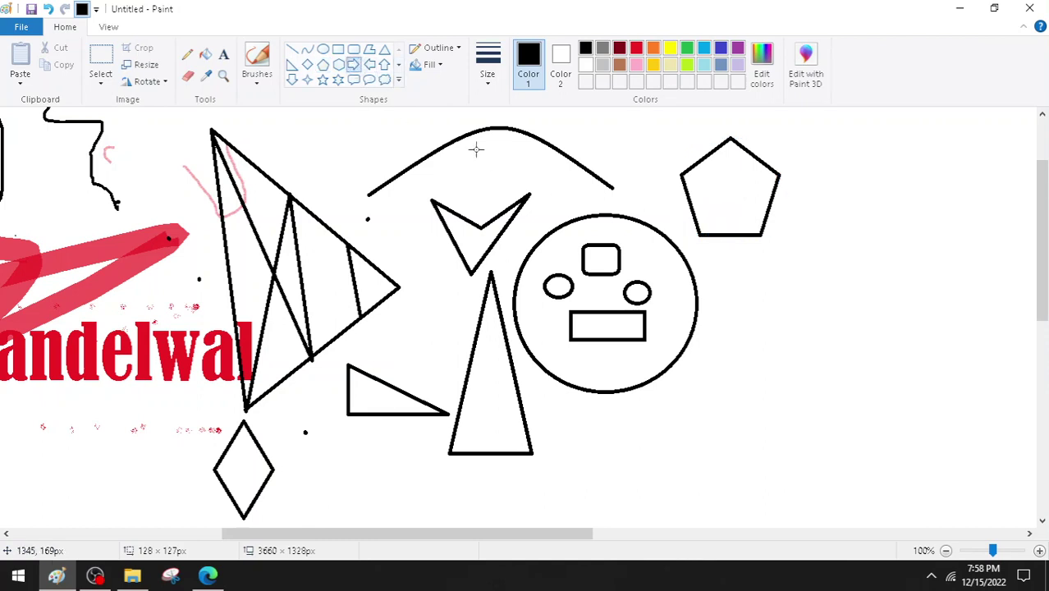
pyautogui.moveTo(810, 178); pyautogui.dragTo(933, 261)
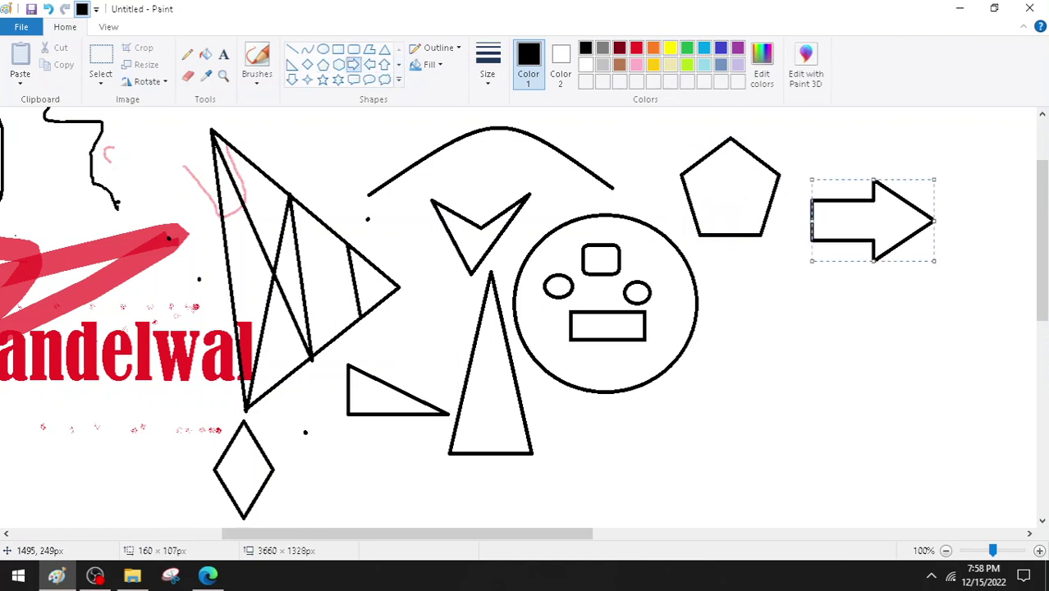
pyautogui.click(368, 64)
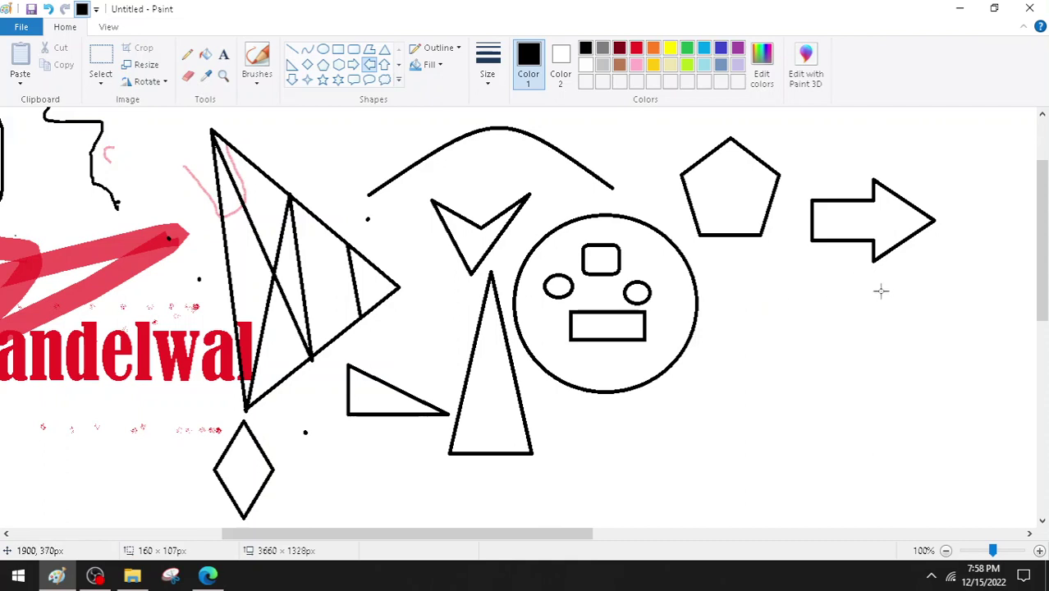
pyautogui.moveTo(883, 289); pyautogui.dragTo(744, 355)
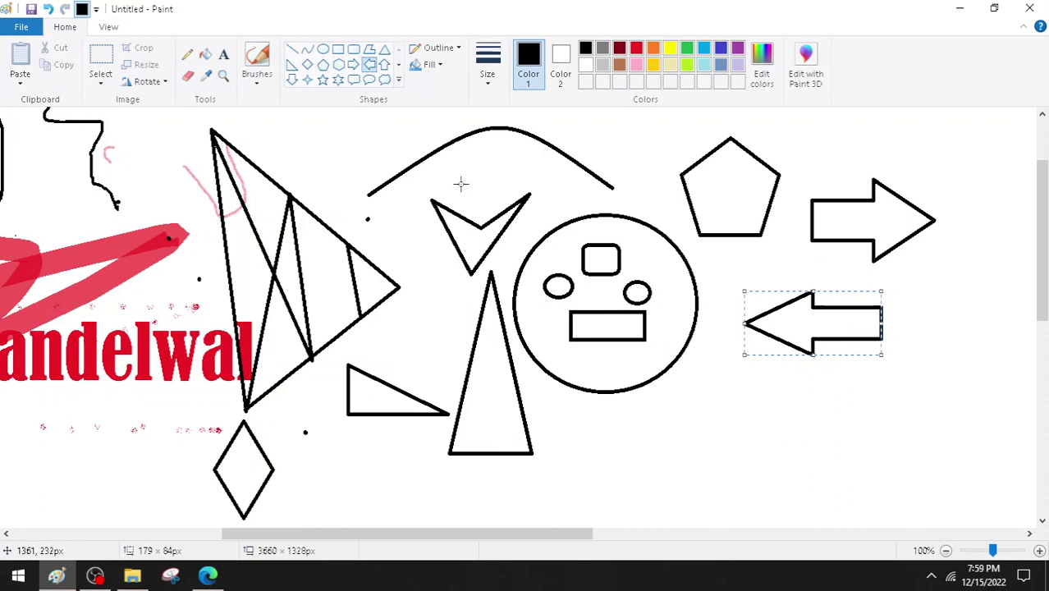
# Draw an up arrow about 73 × 142 px beside the right arrow and a down arrow about 95 × 131 px beside the left arrow.
pyautogui.click(384, 64)
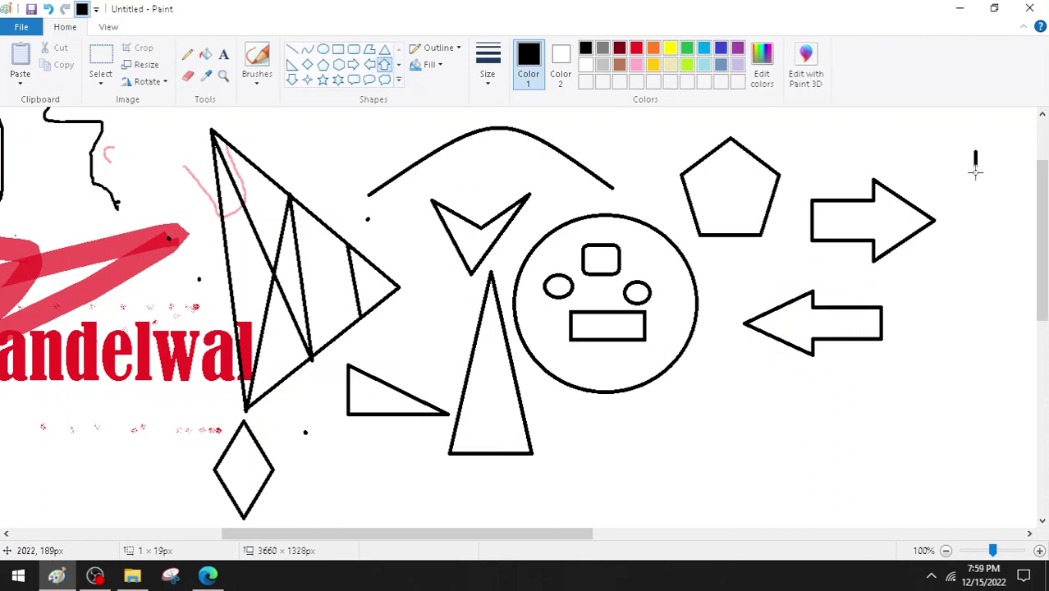
pyautogui.moveTo(975, 152); pyautogui.dragTo(1031, 260)
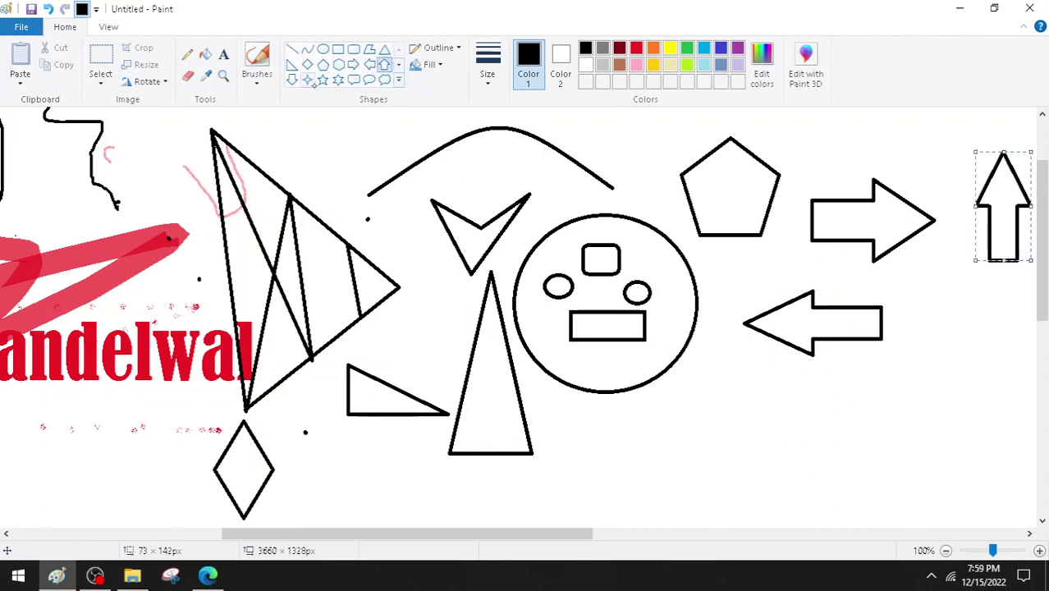
pyautogui.click(291, 80)
pyautogui.moveTo(921, 287); pyautogui.dragTo(992, 388)
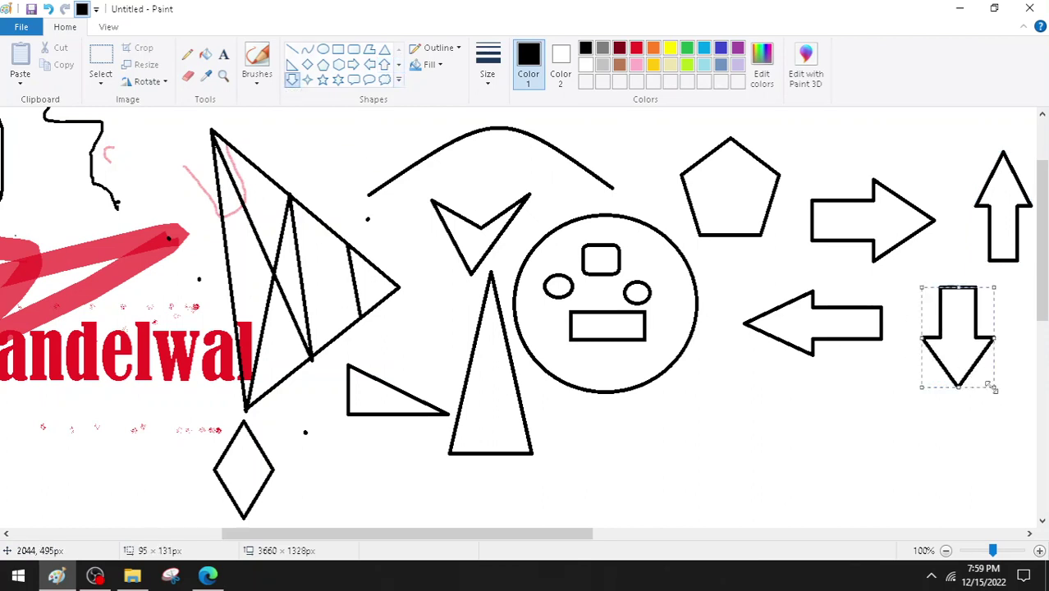
# Draw a four-point star about 158 × 129 px, a five-point star about 150 × 140 px and a six-point star about 92 × 147 px below the arrows and face.
pyautogui.click(307, 82)
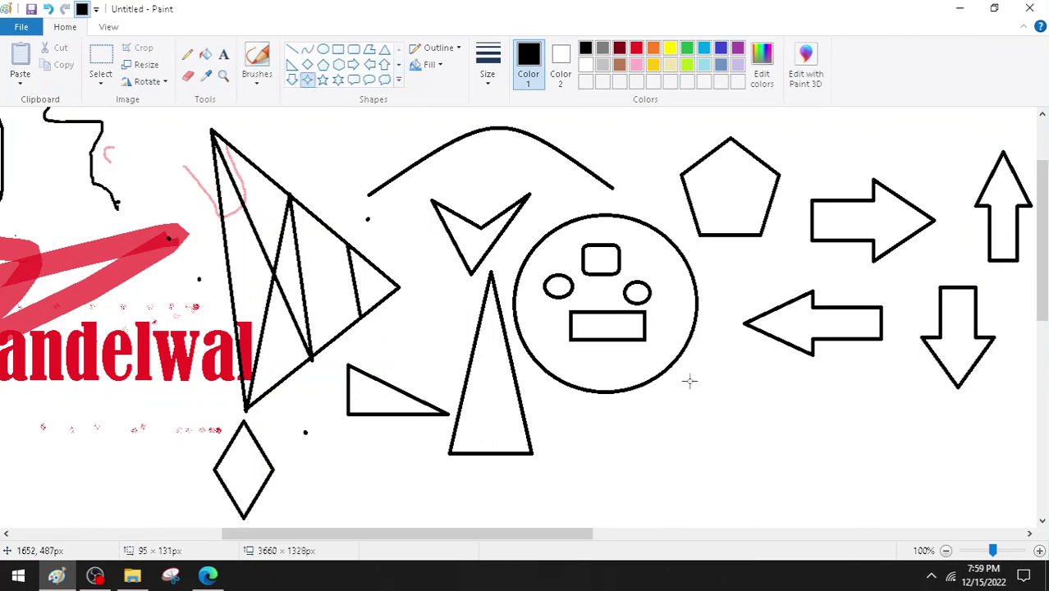
pyautogui.moveTo(695, 380); pyautogui.dragTo(819, 482)
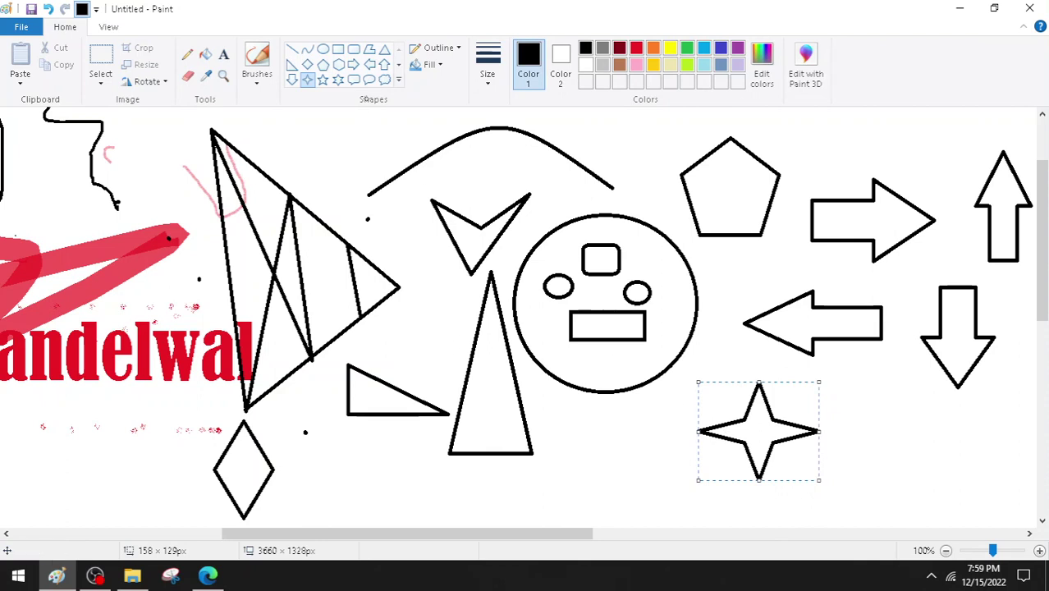
pyautogui.click(323, 80)
pyautogui.moveTo(873, 399); pyautogui.dragTo(990, 508)
pyautogui.click(338, 80)
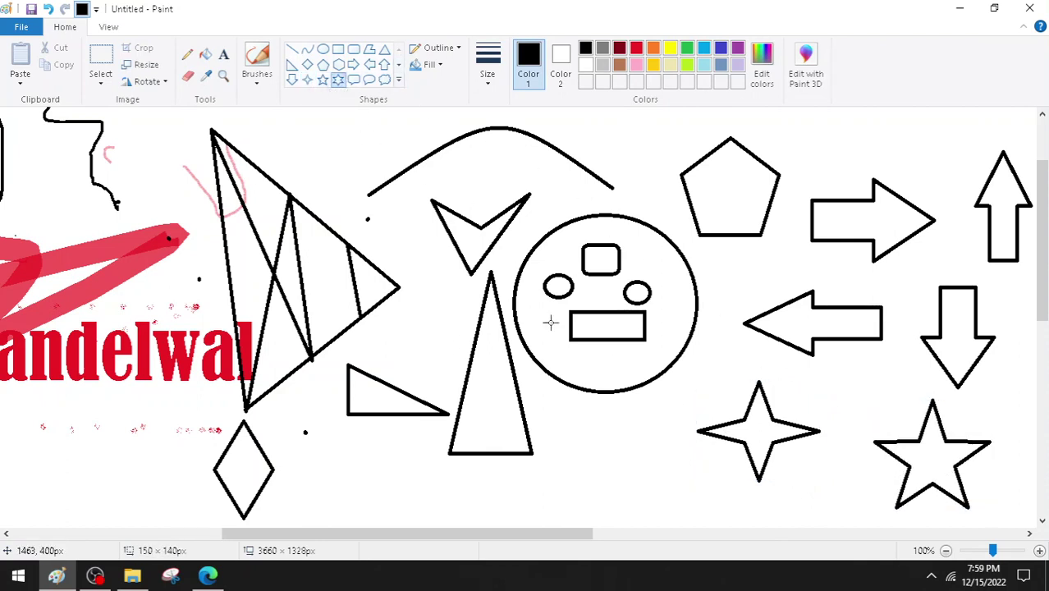
pyautogui.moveTo(596, 412); pyautogui.dragTo(669, 528)
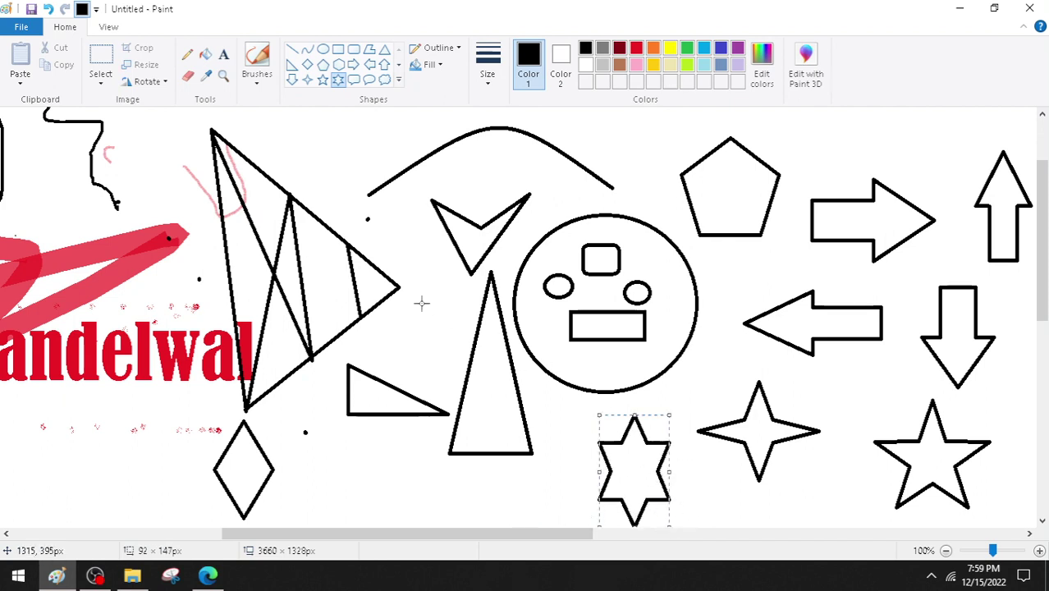
# Draw a rounded rectangular callout about 111 × 83 px over the left end of the curve.
pyautogui.click(353, 79)
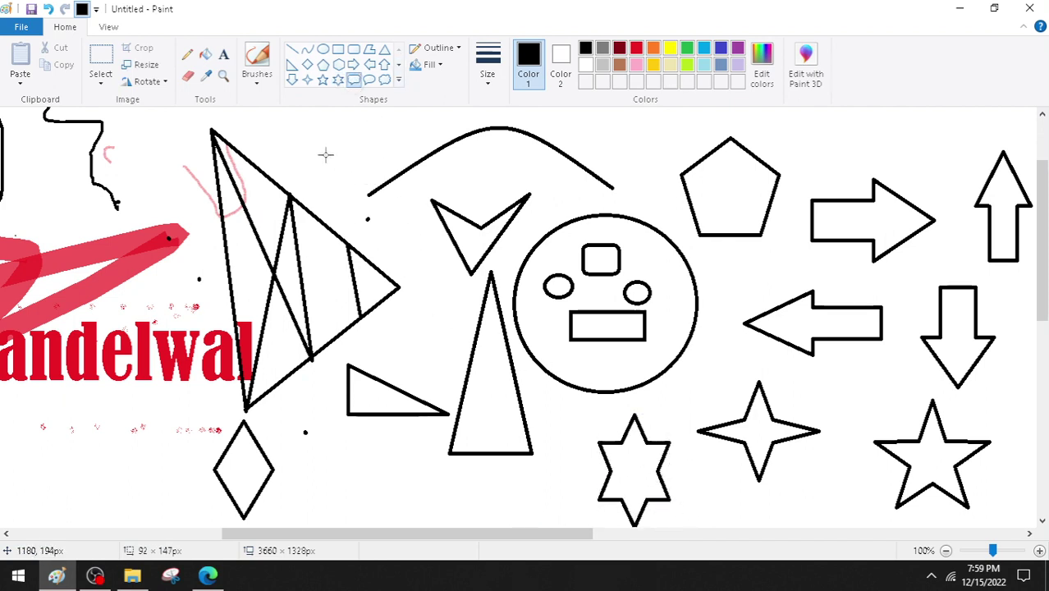
pyautogui.moveTo(310, 143); pyautogui.dragTo(401, 211)
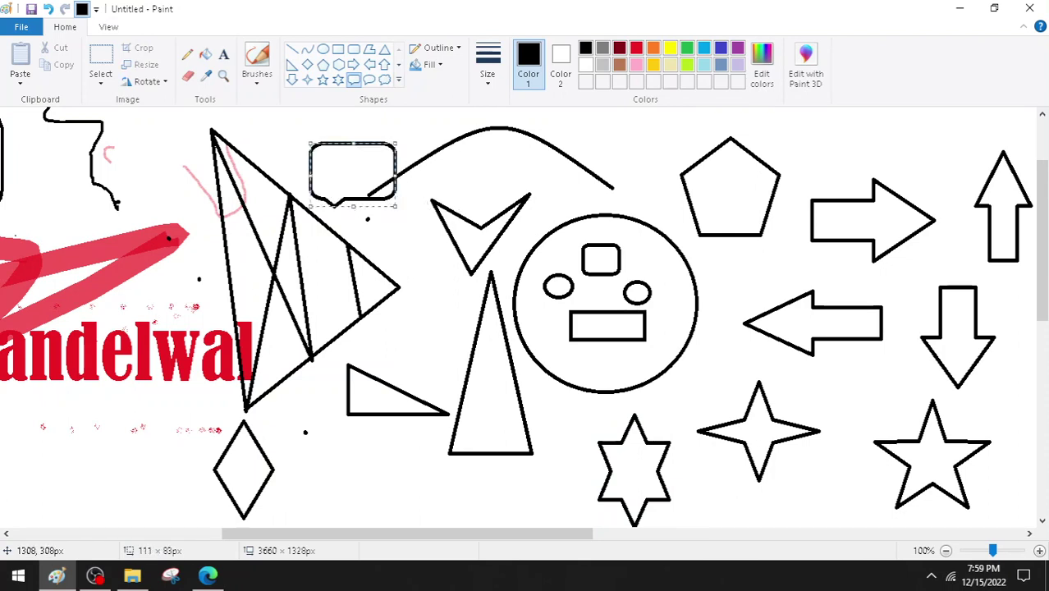
pyautogui.click(451, 225)
# Draw an oval callout about 81 × 65 px beside the tall triangle and another about 90 × 63 px below the right triangle.
pyautogui.click(369, 80)
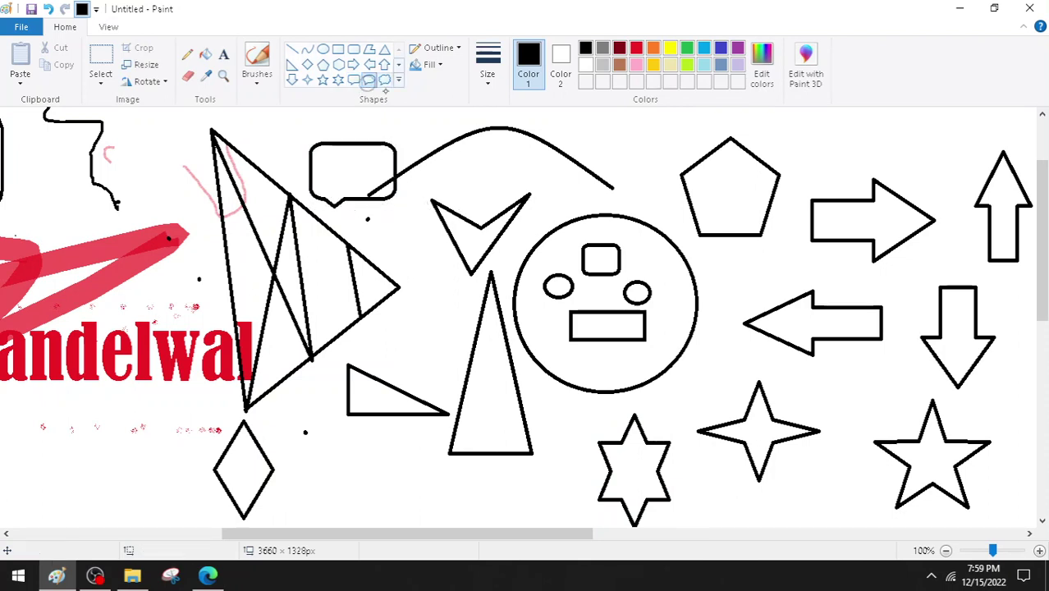
pyautogui.moveTo(410, 294); pyautogui.dragTo(470, 347)
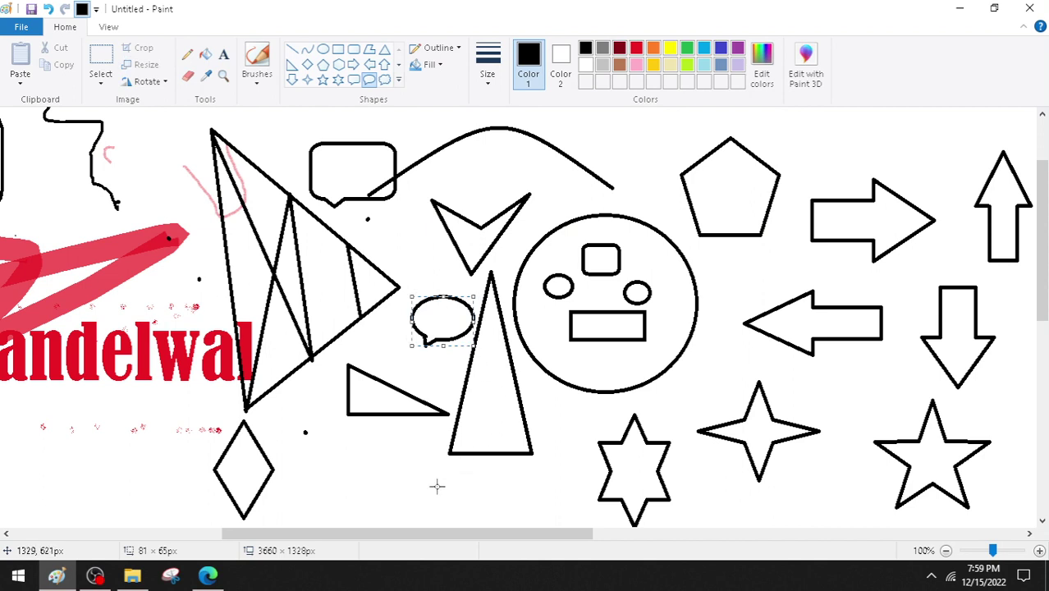
pyautogui.moveTo(344, 466); pyautogui.dragTo(417, 517)
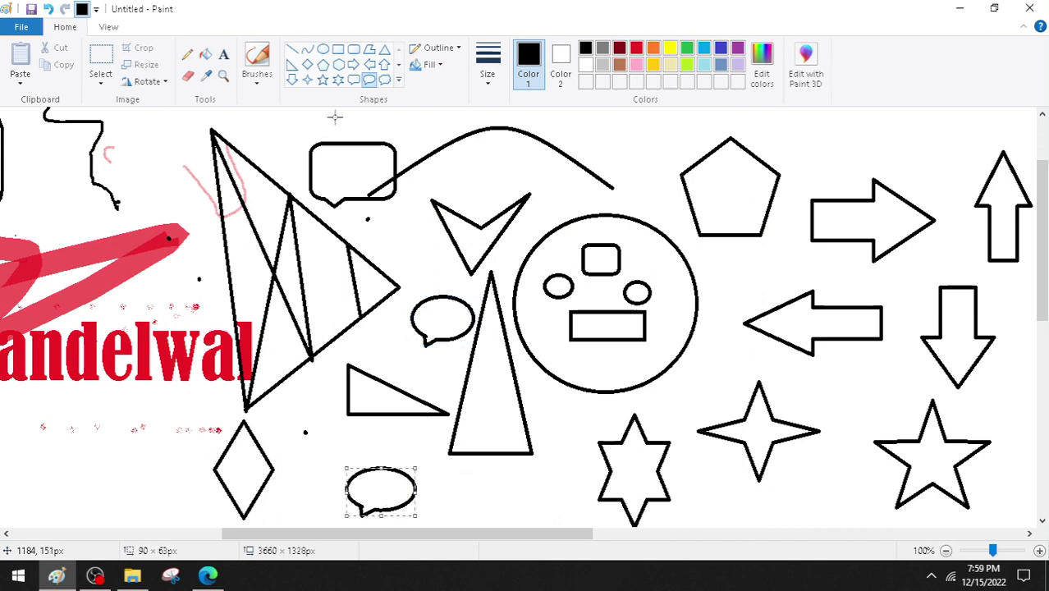
# Draw a cloud callout about 129 × 74 px between the face and the pentagon, and stretch it upward to make it taller.
pyautogui.click(384, 80)
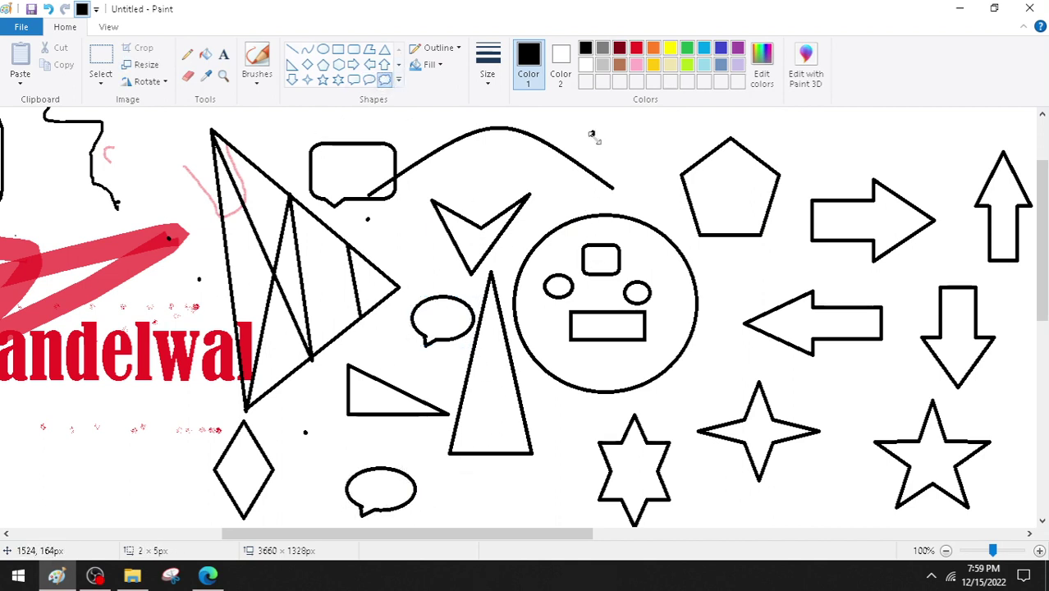
pyautogui.moveTo(598, 155); pyautogui.dragTo(699, 213)
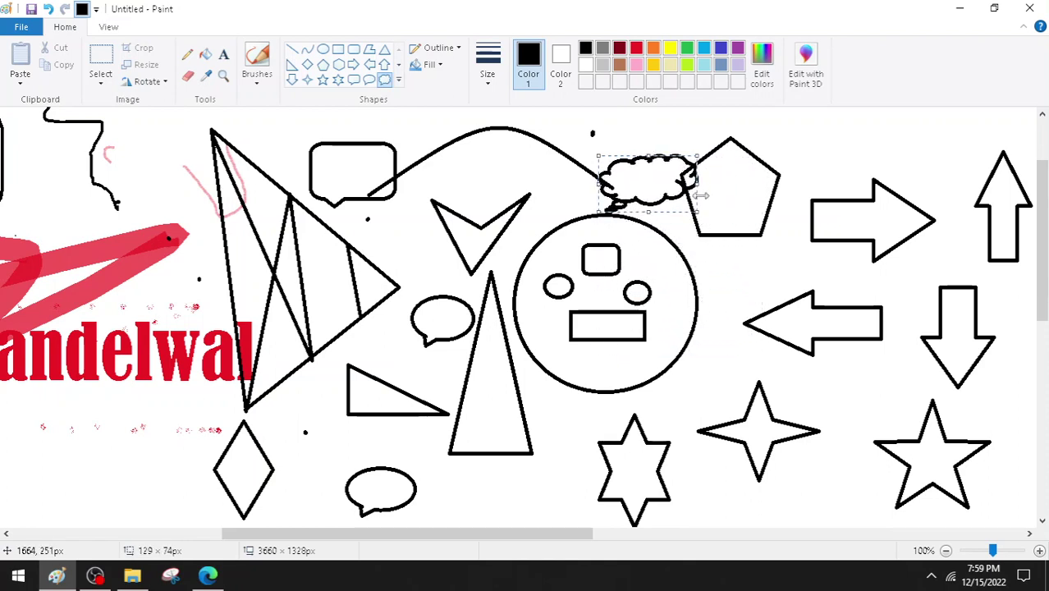
pyautogui.moveTo(645, 153); pyautogui.dragTo(646, 120)
pyautogui.click(755, 200)
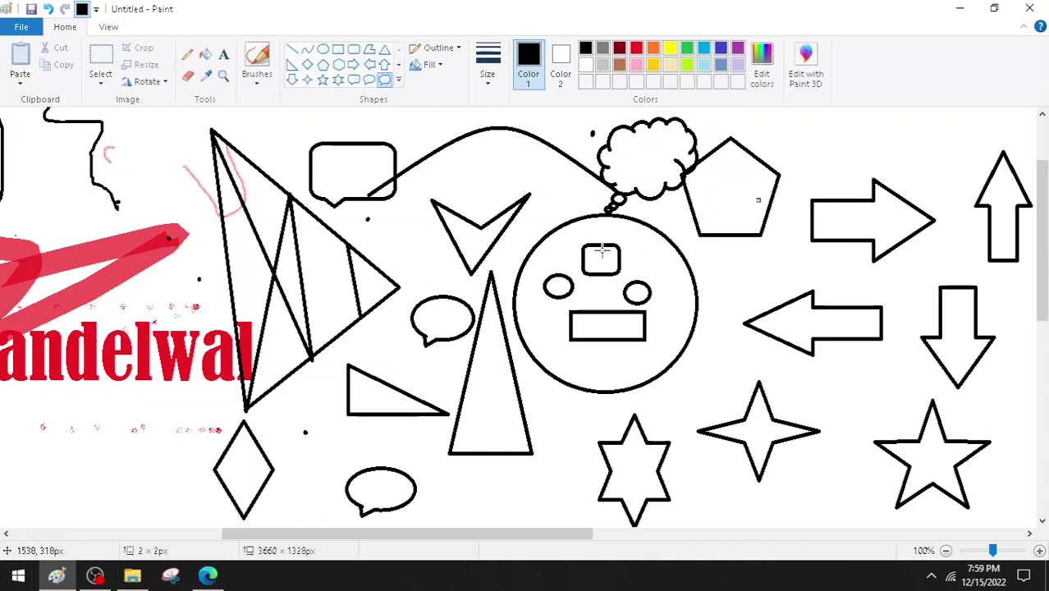
# Draw a heart about 292 × 292 px in the empty canvas area below the other shapes.
pyautogui.click(399, 80)
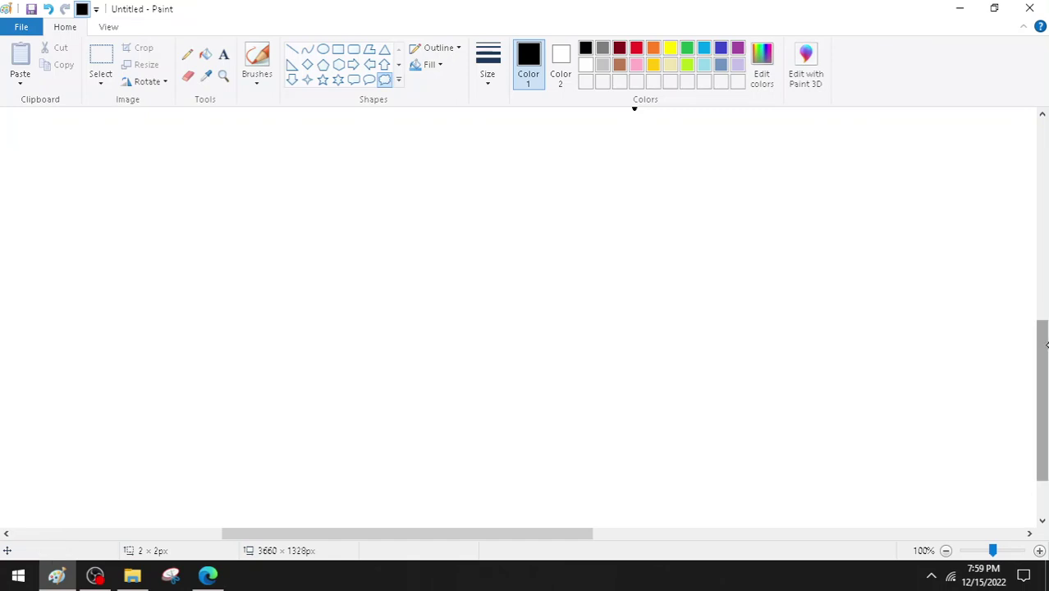
pyautogui.scroll(1, 1032, 334)
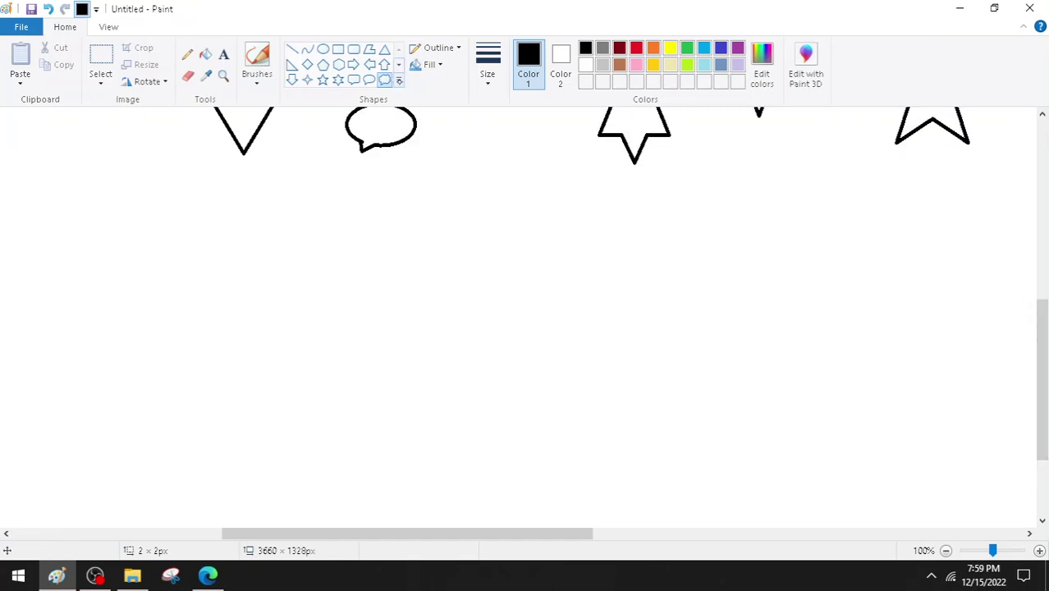
pyautogui.click(398, 65)
pyautogui.click(293, 79)
pyautogui.moveTo(119, 196)
pyautogui.mouseDown()
pyautogui.moveTo(239, 359)
pyautogui.moveTo(345, 420)
pyautogui.mouseUp()
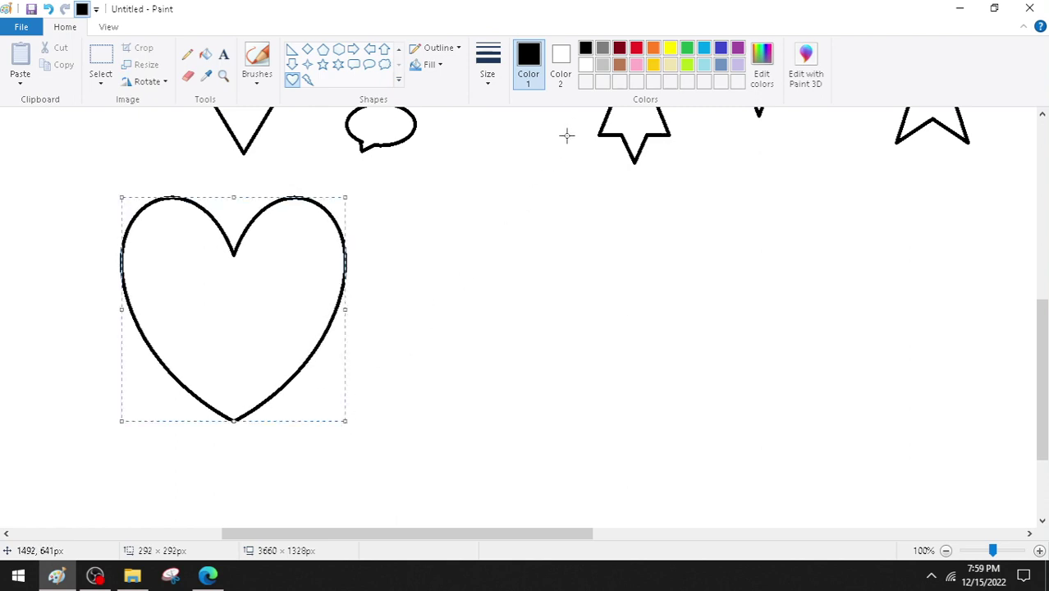
# Draw a lightning bolt about 214 × 262 px to the right of the heart.
pyautogui.click(307, 79)
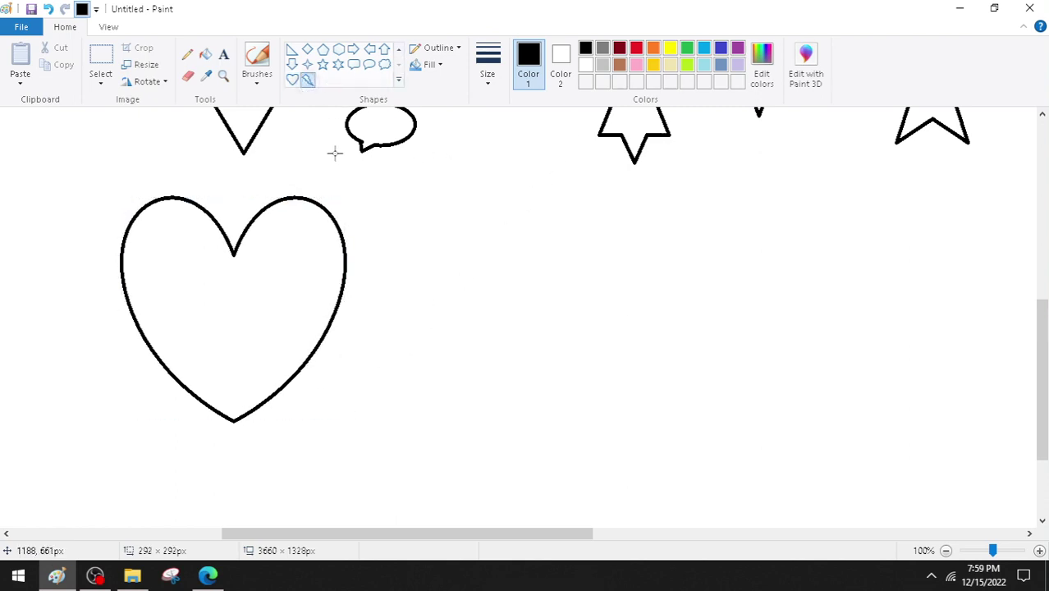
pyautogui.moveTo(430, 236); pyautogui.dragTo(598, 440)
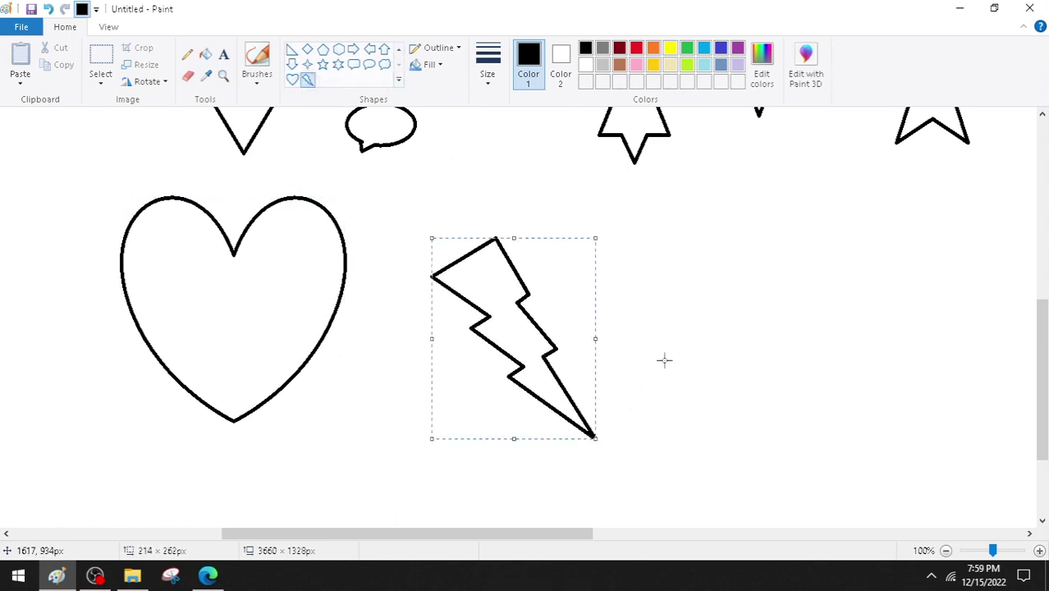
pyautogui.click(665, 359)
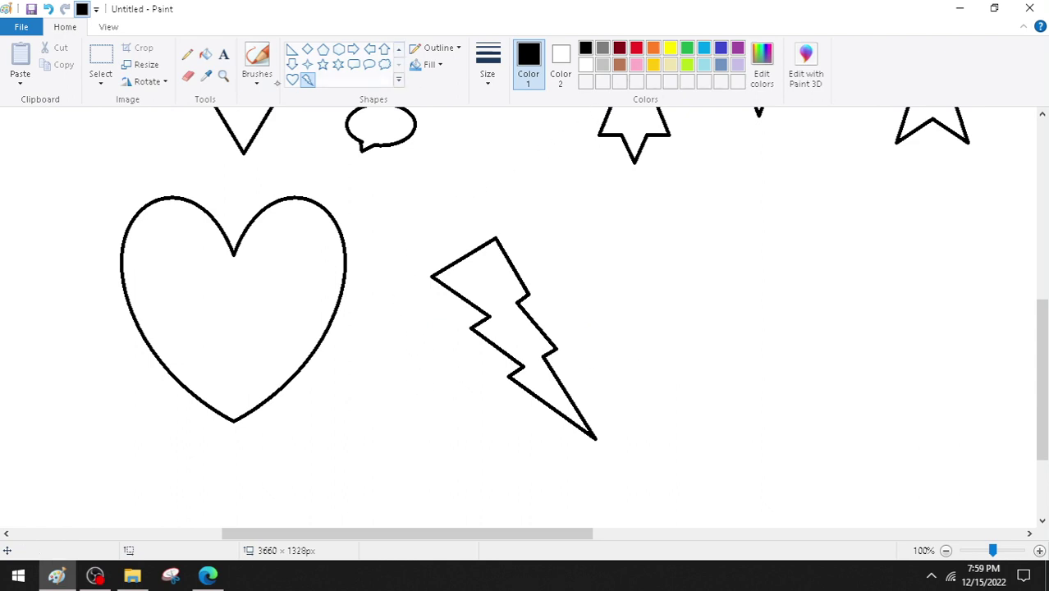
# Fill the heart with red.
pyautogui.click(205, 54)
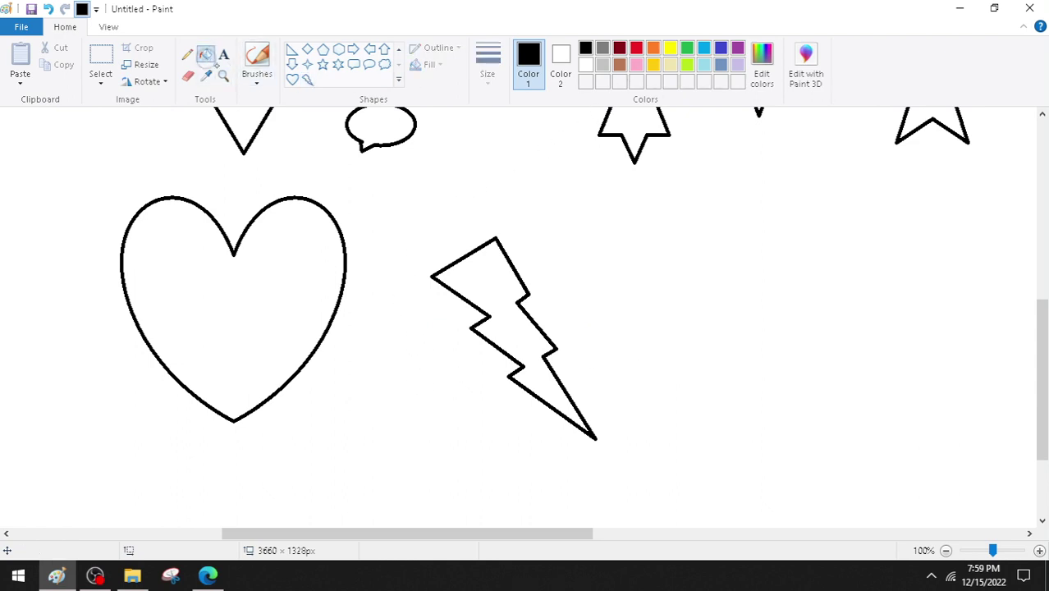
pyautogui.click(637, 48)
pyautogui.click(256, 297)
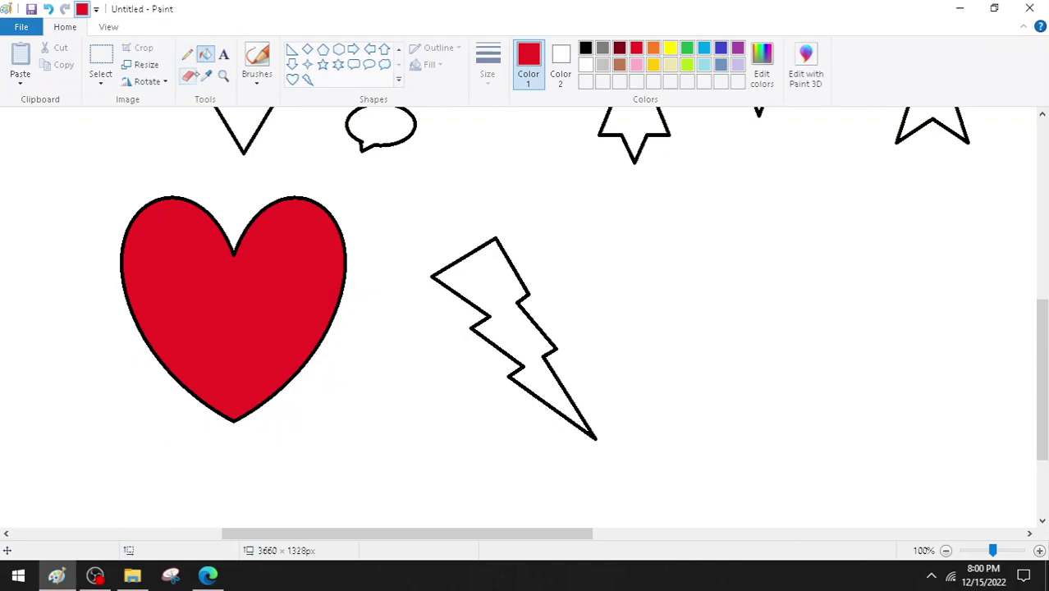
# Switch to the computer book PDF in Edge, tick the "Resizing an Image" heading and underline "an image", "making it" and "or longer" in ink.
pyautogui.click(208, 576)
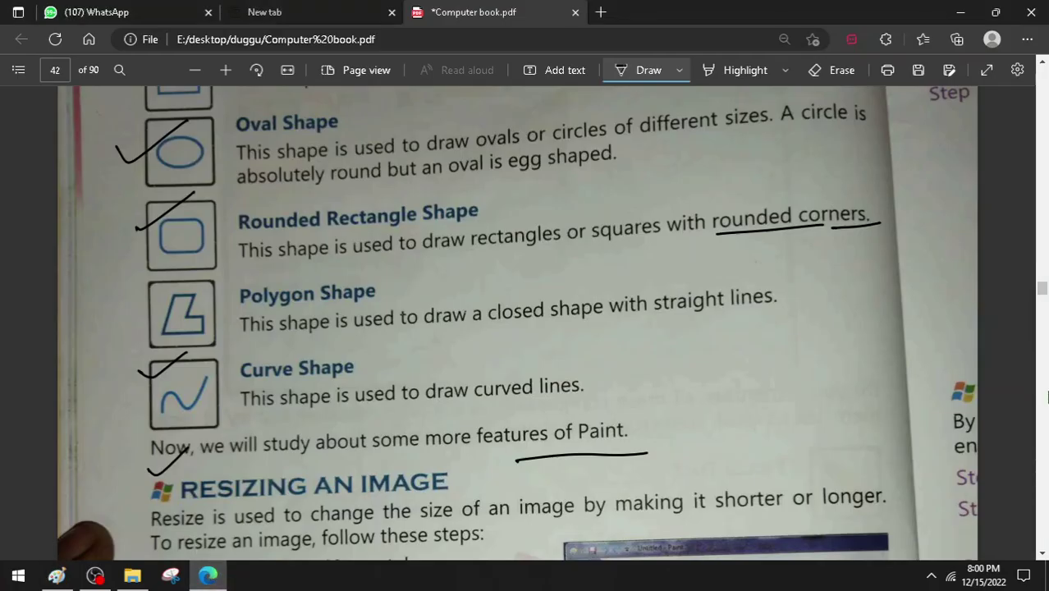
pyautogui.scroll(-3, 663, 412)
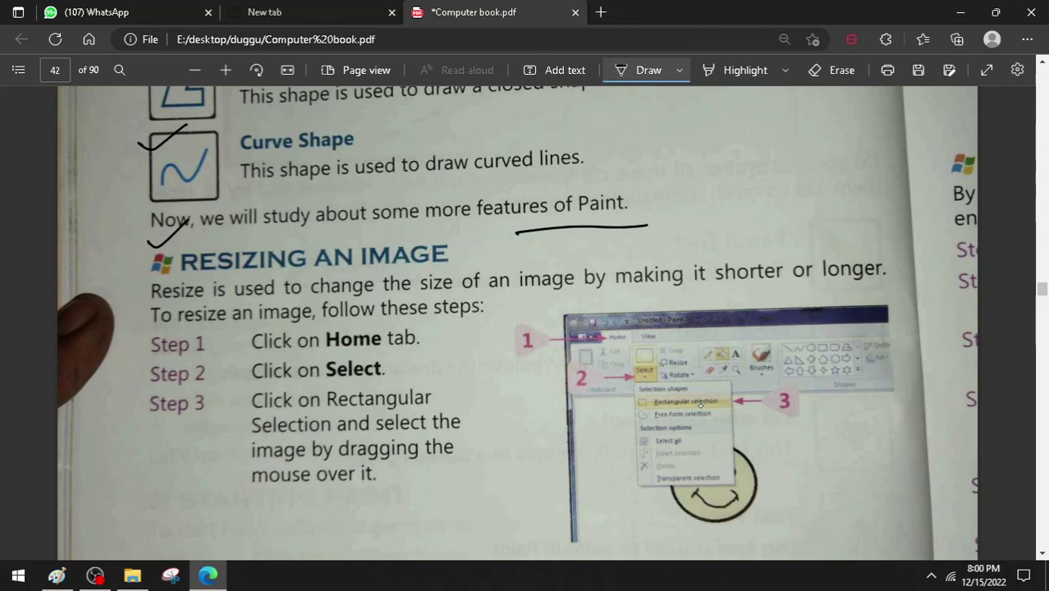
pyautogui.moveTo(123, 270); pyautogui.dragTo(228, 243)
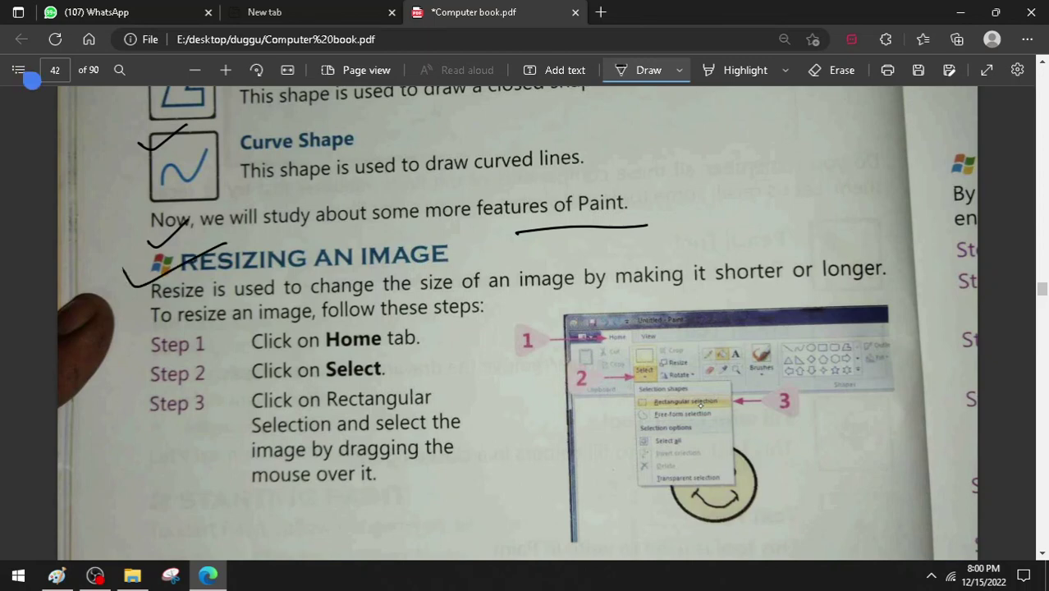
pyautogui.moveTo(475, 295); pyautogui.dragTo(570, 291)
pyautogui.moveTo(646, 292); pyautogui.dragTo(864, 283)
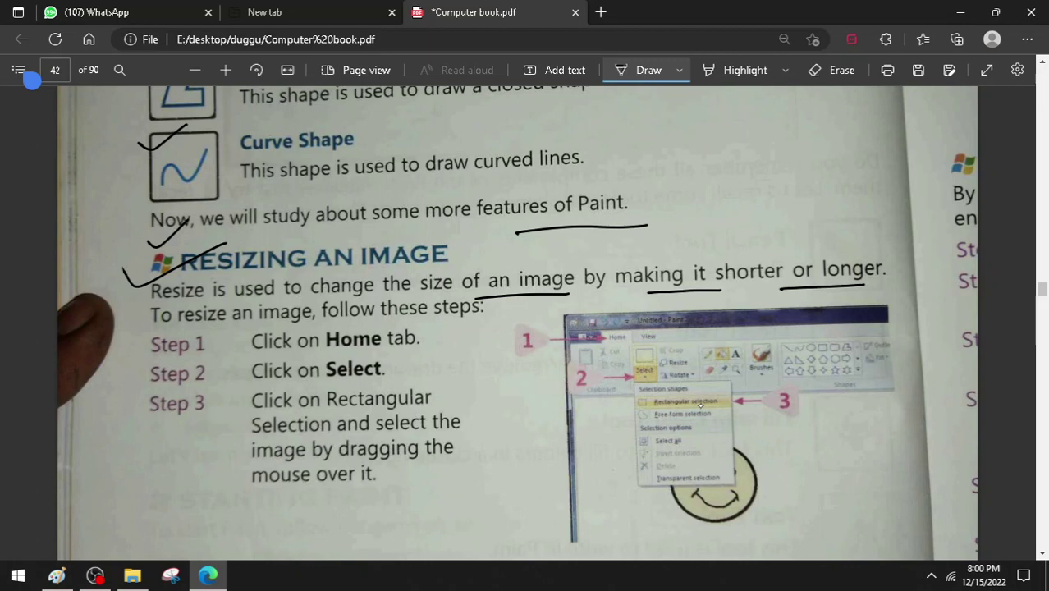
# Underline "these steps" and add tick marks at Step 1, Step 2 and the end of the Step 3 text.
pyautogui.moveTo(402, 316); pyautogui.dragTo(503, 313)
pyautogui.moveTo(131, 341)
pyautogui.mouseDown()
pyautogui.moveTo(140, 352)
pyautogui.moveTo(211, 326)
pyautogui.mouseUp()
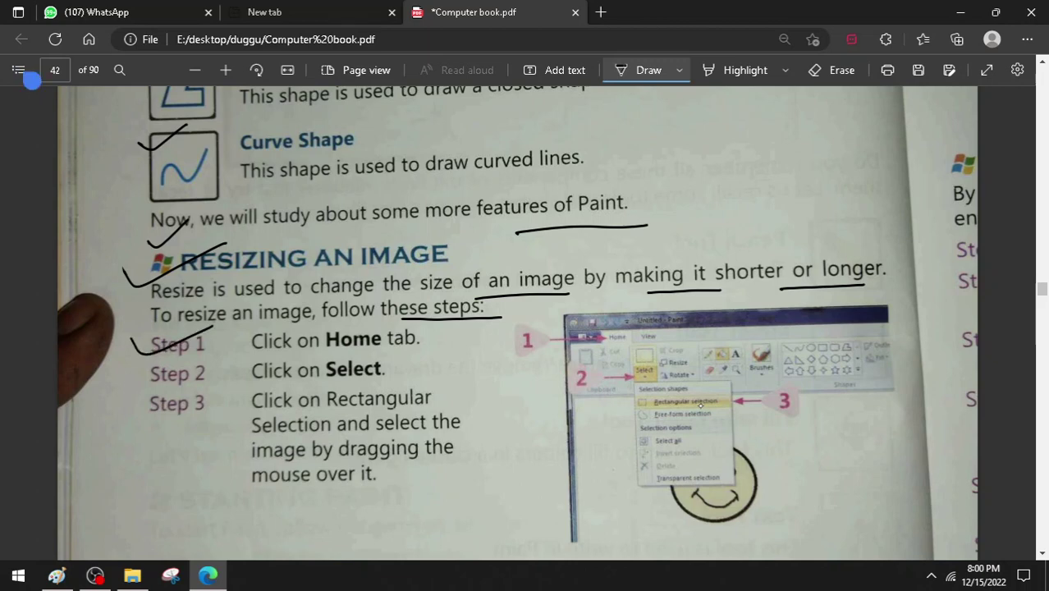
pyautogui.moveTo(113, 385); pyautogui.dragTo(211, 354)
pyautogui.moveTo(344, 496); pyautogui.dragTo(402, 486)
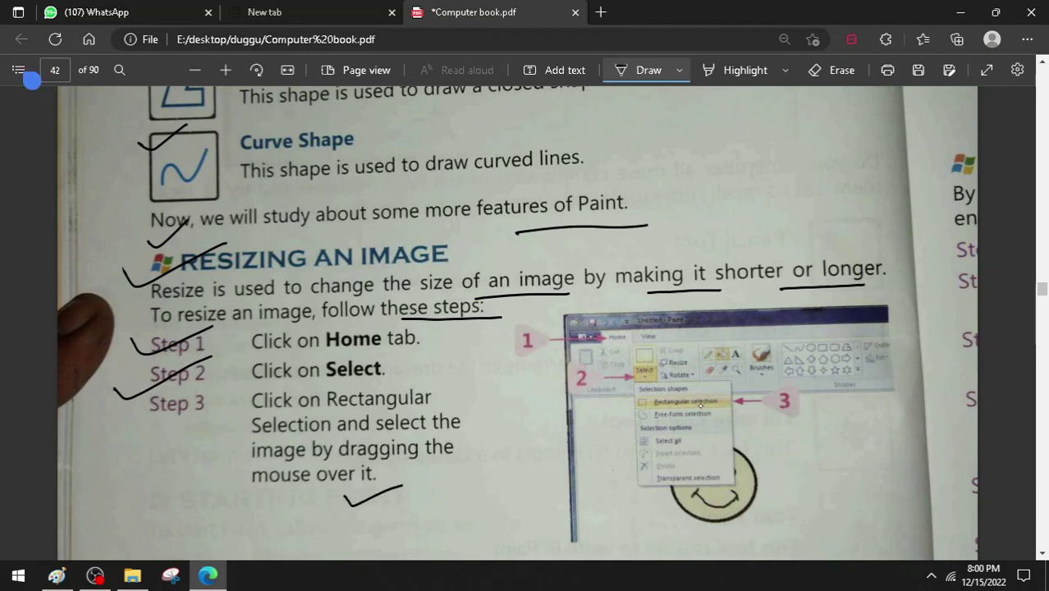
# Read Step 4 of the image resizing instructions in the book and switch back to Paint.
pyautogui.scroll(-5, 645, 277)
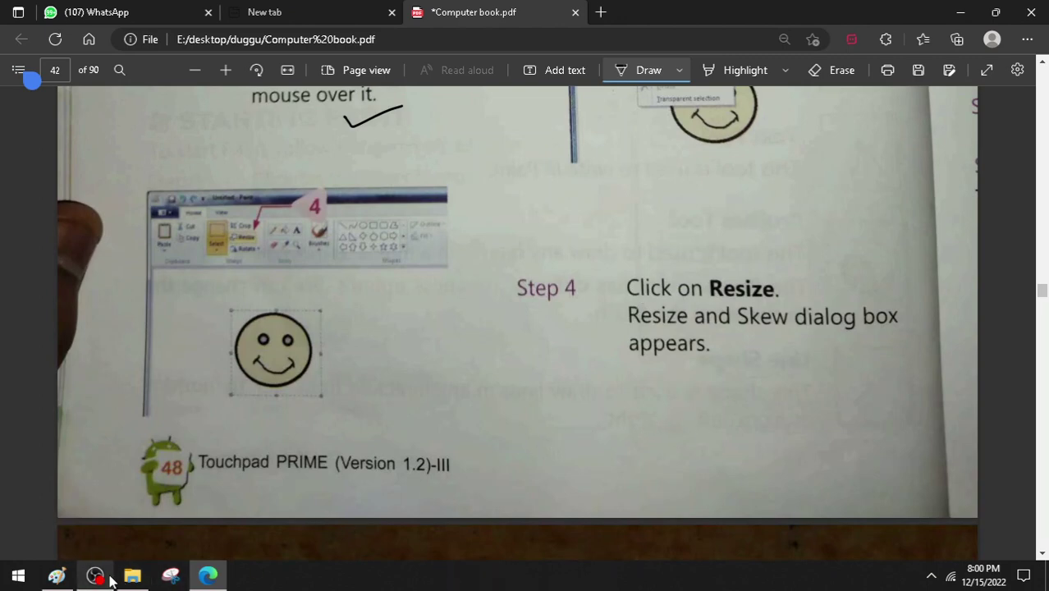
pyautogui.click(56, 576)
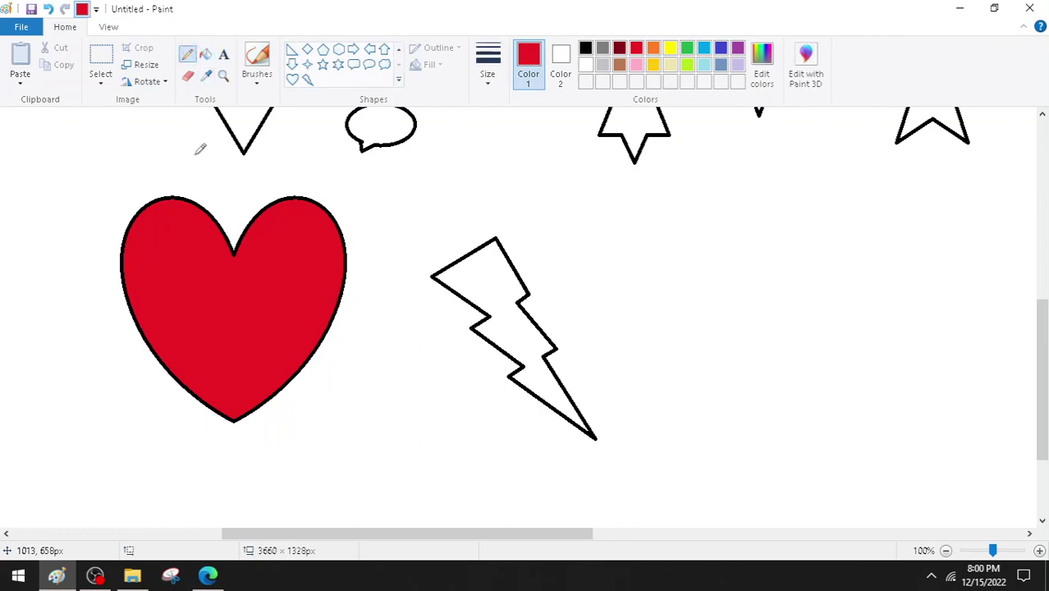
# Put a small red pencil dot above the heart and set Color 1 to black.
pyautogui.click(133, 150)
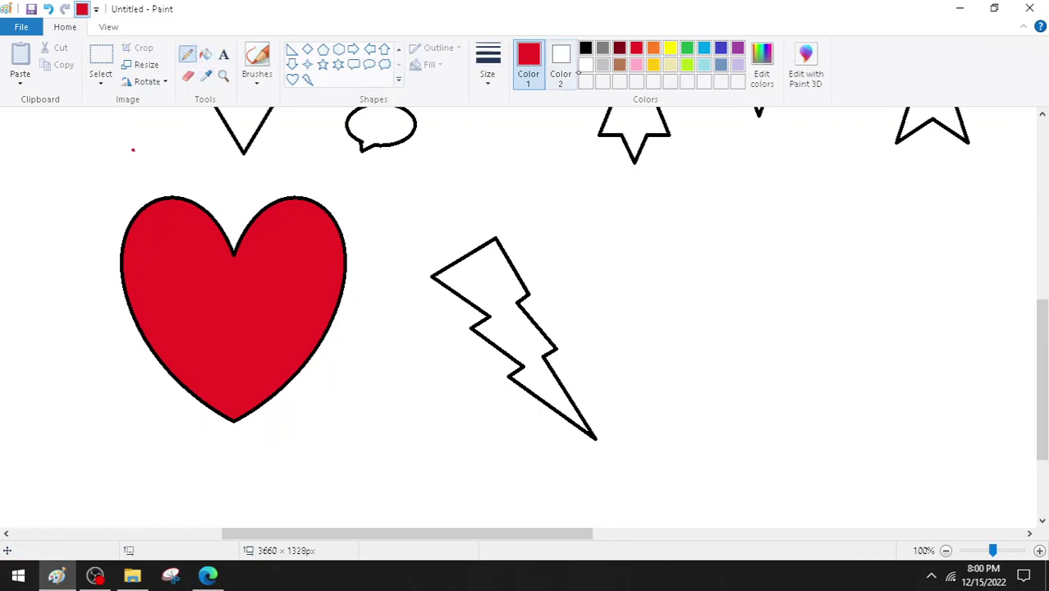
pyautogui.click(586, 49)
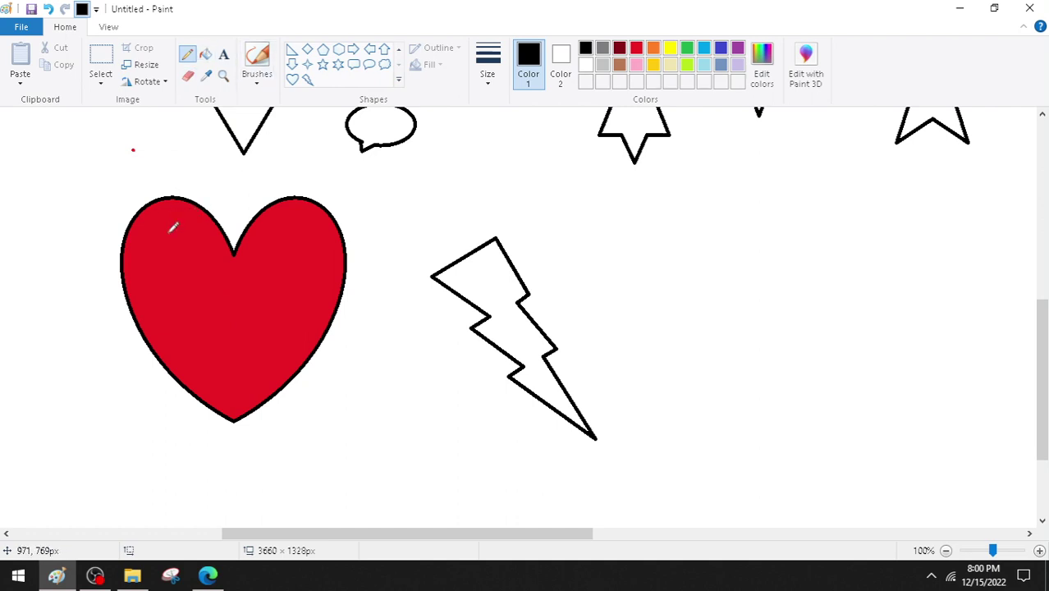
# Try a short diagonal black pencil stroke across the heart's upper edge and undo it.
pyautogui.moveTo(184, 228); pyautogui.dragTo(237, 175)
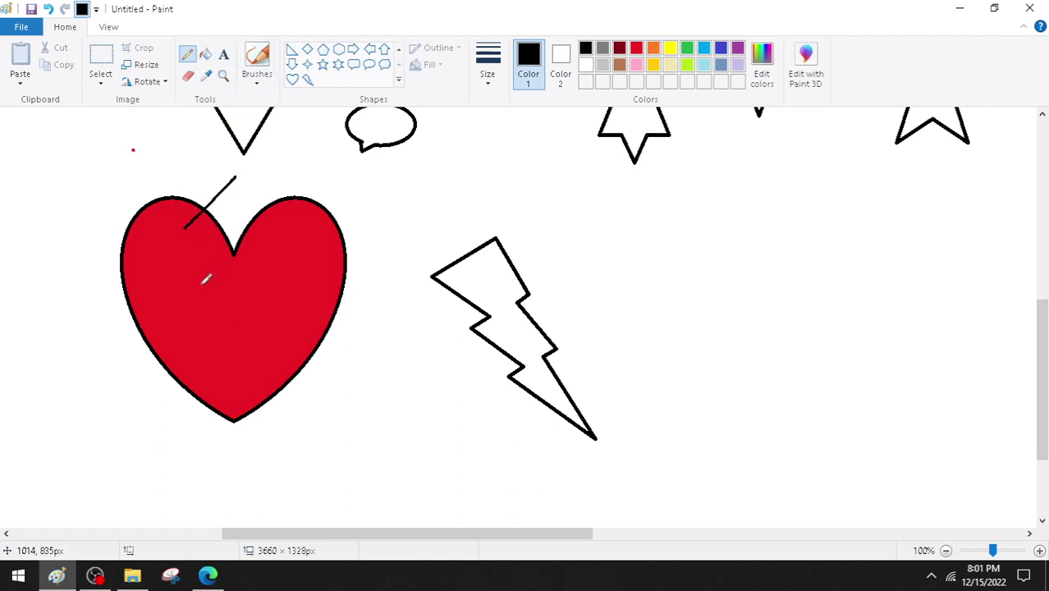
pyautogui.click(47, 9)
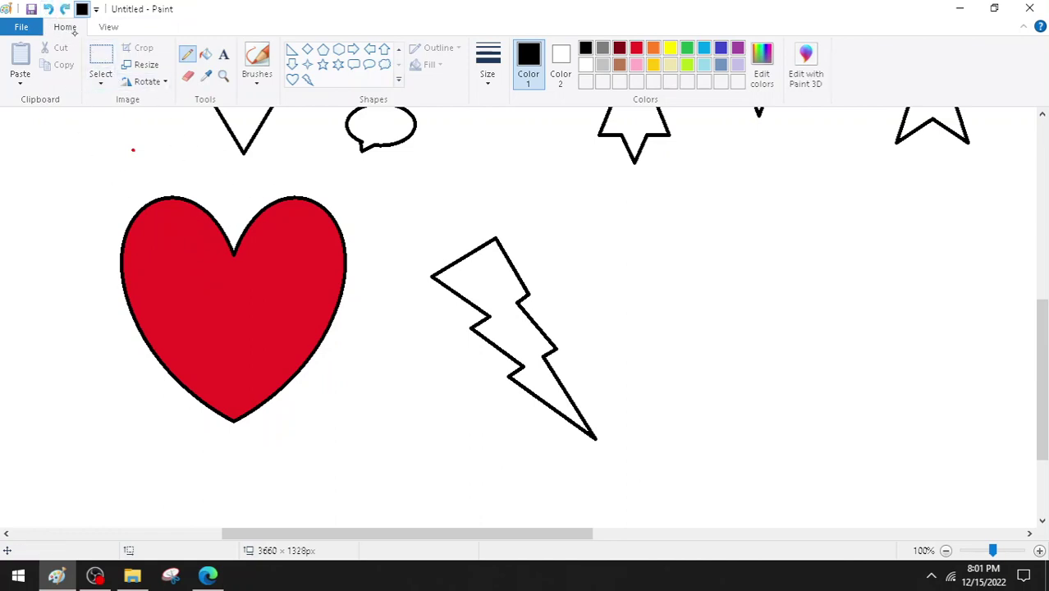
pyautogui.click(22, 28)
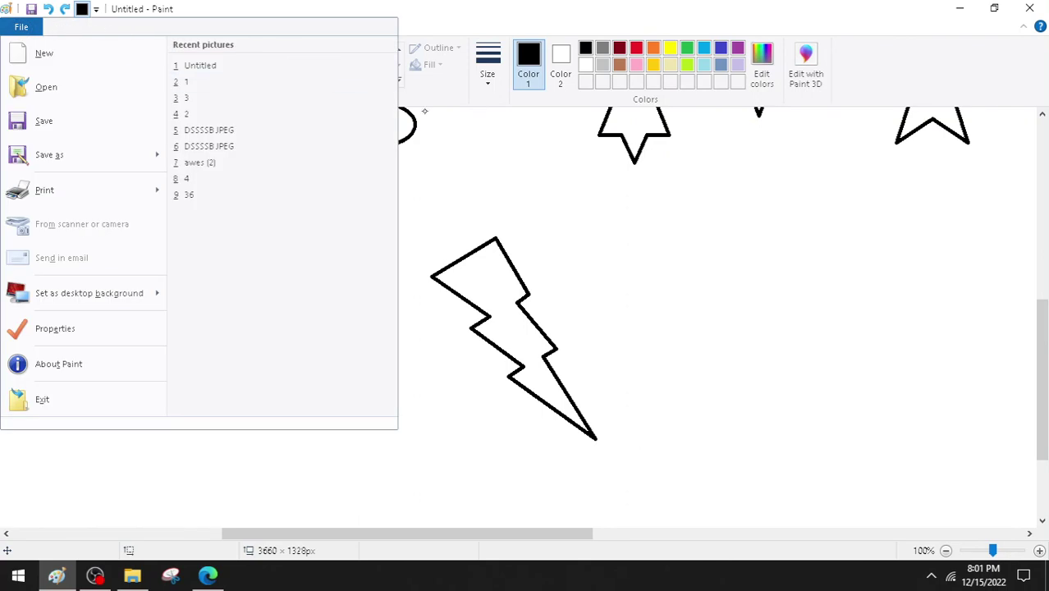
pyautogui.click(473, 15)
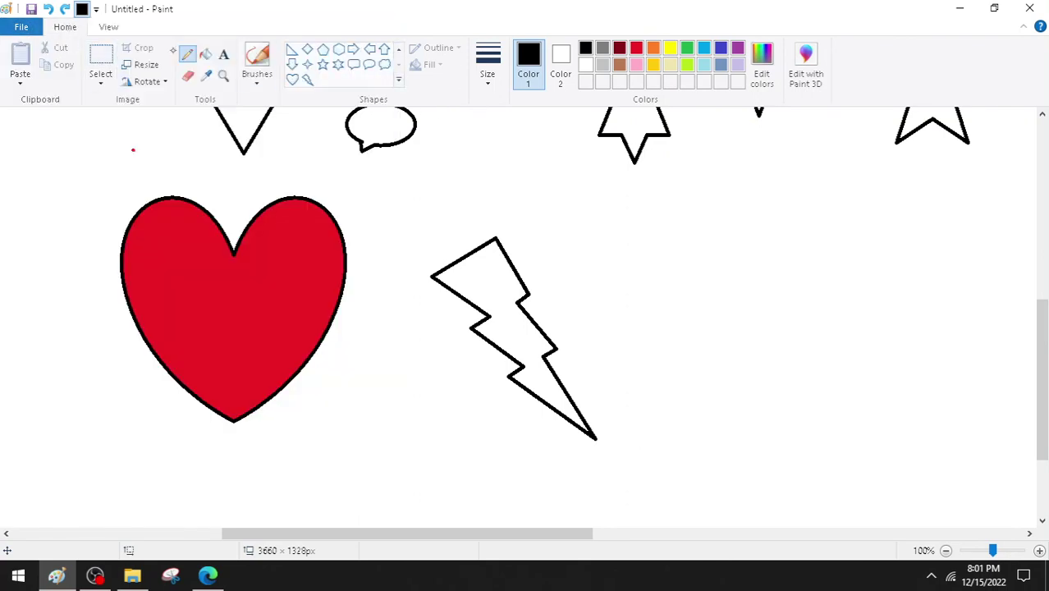
# Select the red heart with a rectangular selection of about 325 × 304 px and move it over the lightning bolt.
pyautogui.click(105, 61)
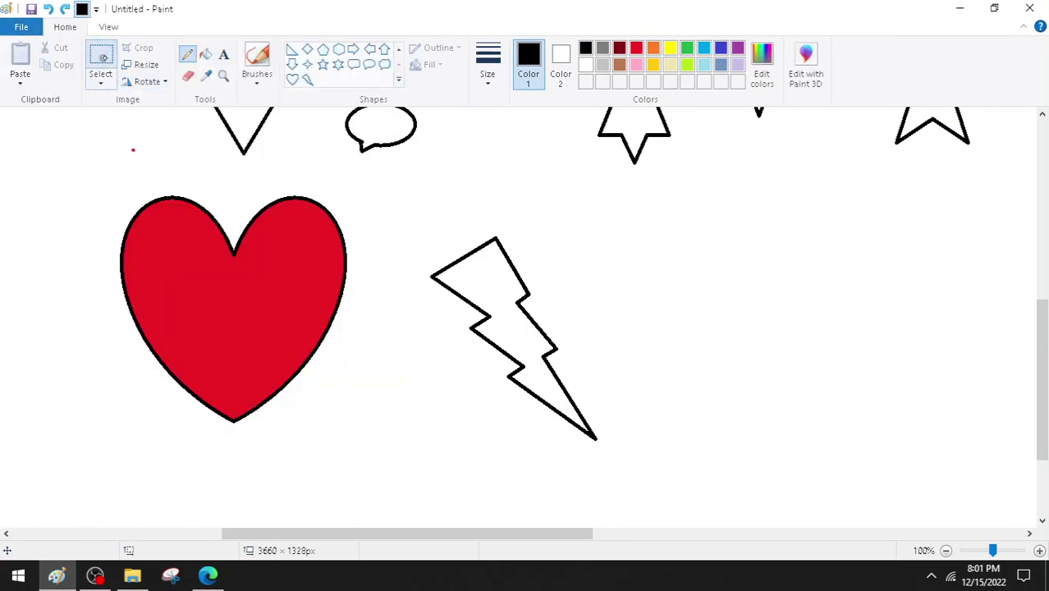
pyautogui.click(102, 82)
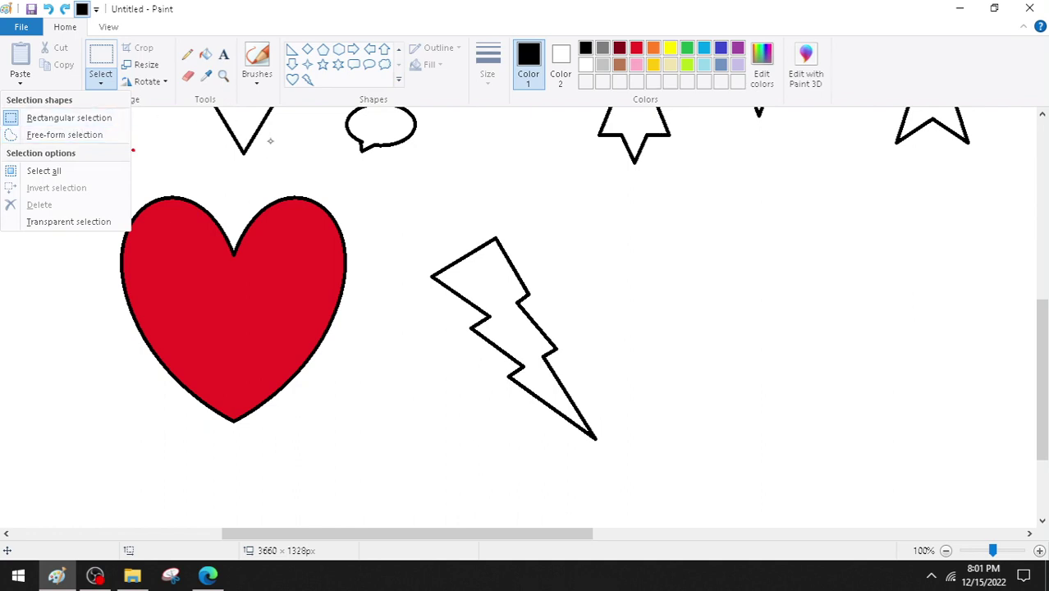
pyautogui.click(115, 57)
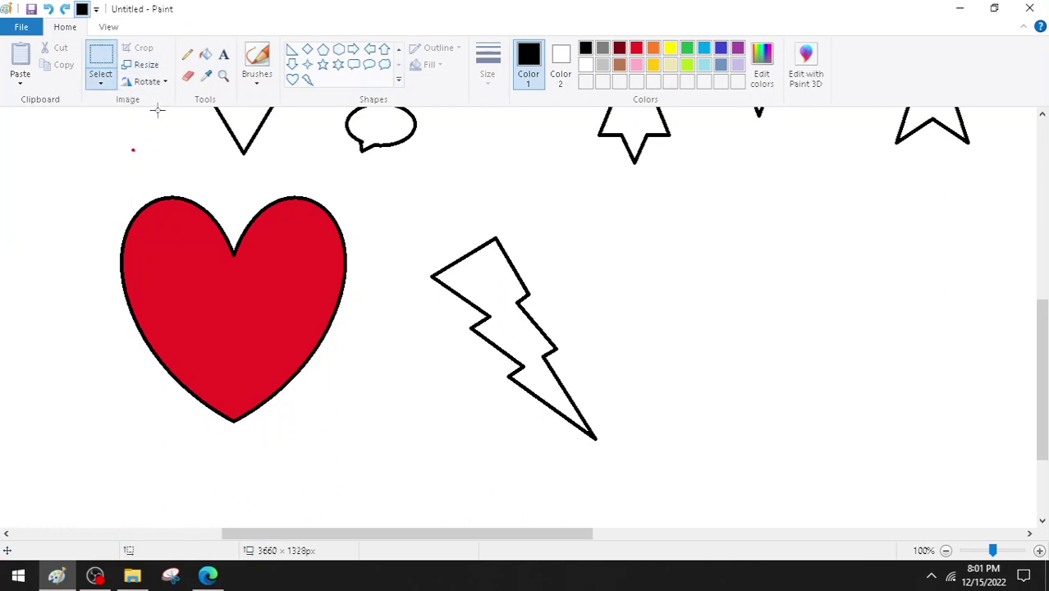
pyautogui.click(102, 87)
pyautogui.click(92, 118)
pyautogui.moveTo(104, 193); pyautogui.dragTo(352, 426)
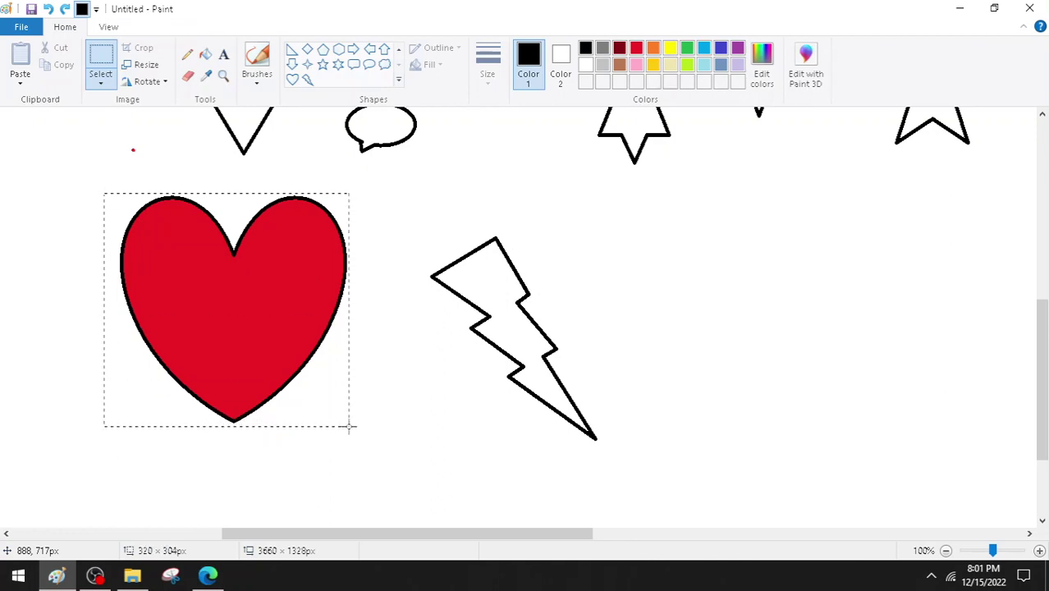
pyautogui.moveTo(354, 425); pyautogui.dragTo(355, 426)
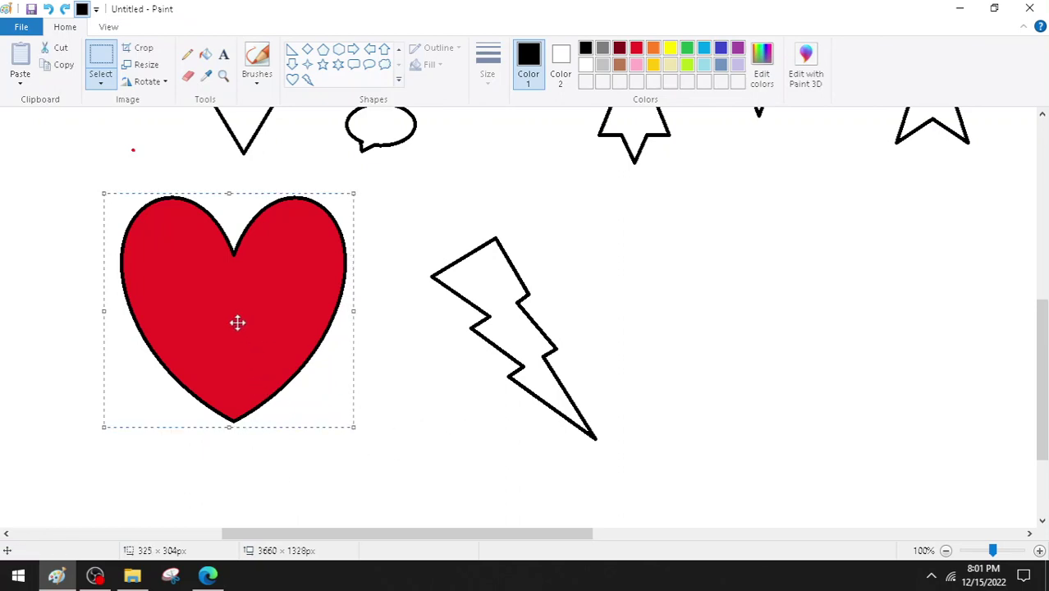
pyautogui.moveTo(233, 308)
pyautogui.mouseDown()
pyautogui.moveTo(434, 299)
pyautogui.moveTo(656, 310)
pyautogui.moveTo(533, 340)
pyautogui.moveTo(705, 351)
pyautogui.moveTo(515, 346)
pyautogui.moveTo(233, 214)
pyautogui.moveTo(553, 365)
pyautogui.moveTo(527, 327)
pyautogui.moveTo(208, 339)
pyautogui.moveTo(547, 354)
pyautogui.moveTo(533, 341)
pyautogui.mouseUp()
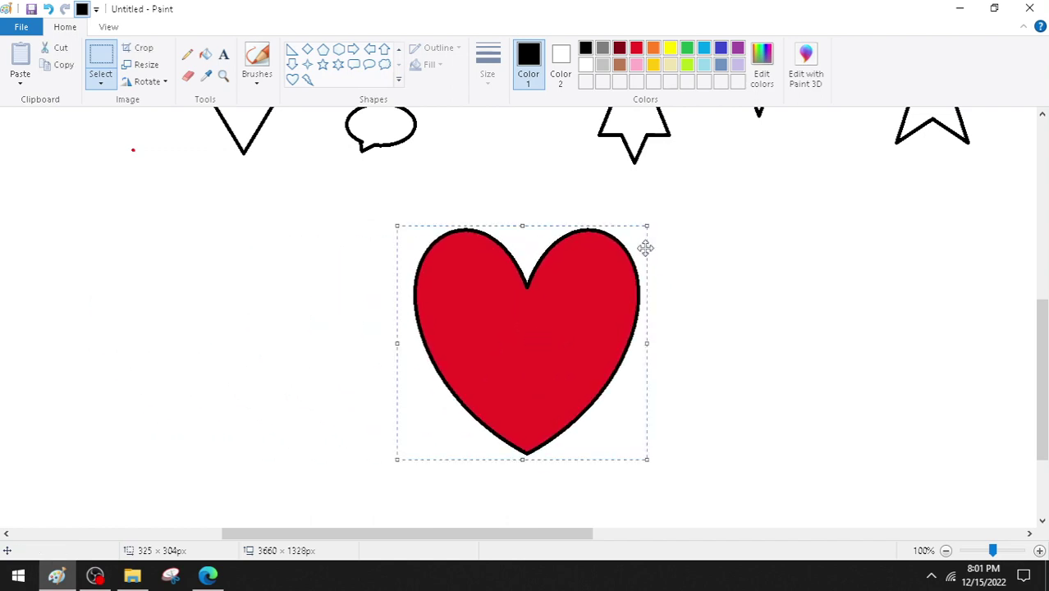
# Stretch the selected heart to about 680 × 476 px and reshape it to about 400 × 427 px.
pyautogui.moveTo(647, 223); pyautogui.dragTo(763, 144)
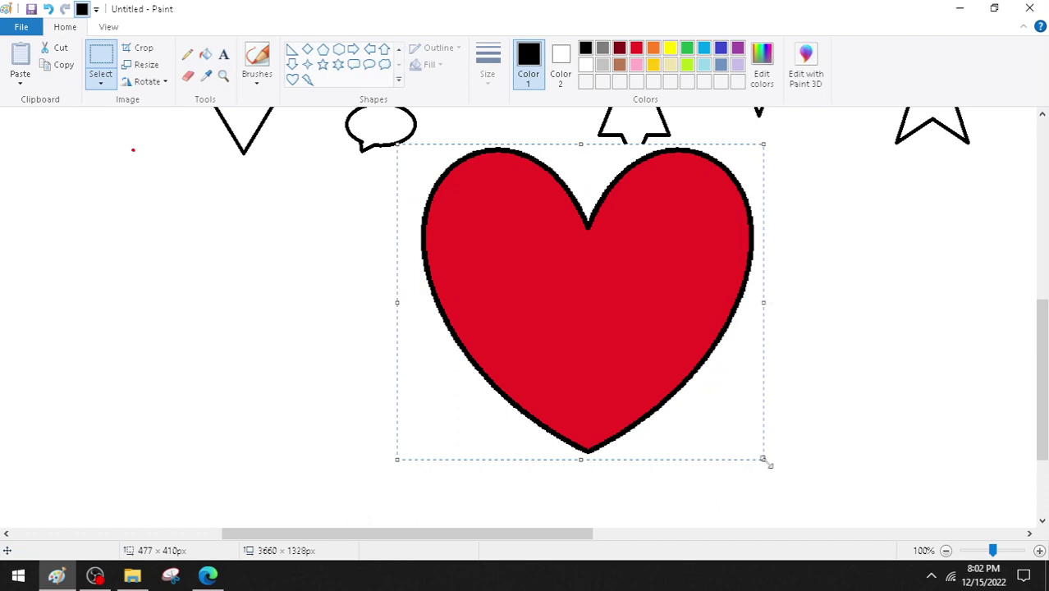
pyautogui.moveTo(765, 462); pyautogui.dragTo(818, 504)
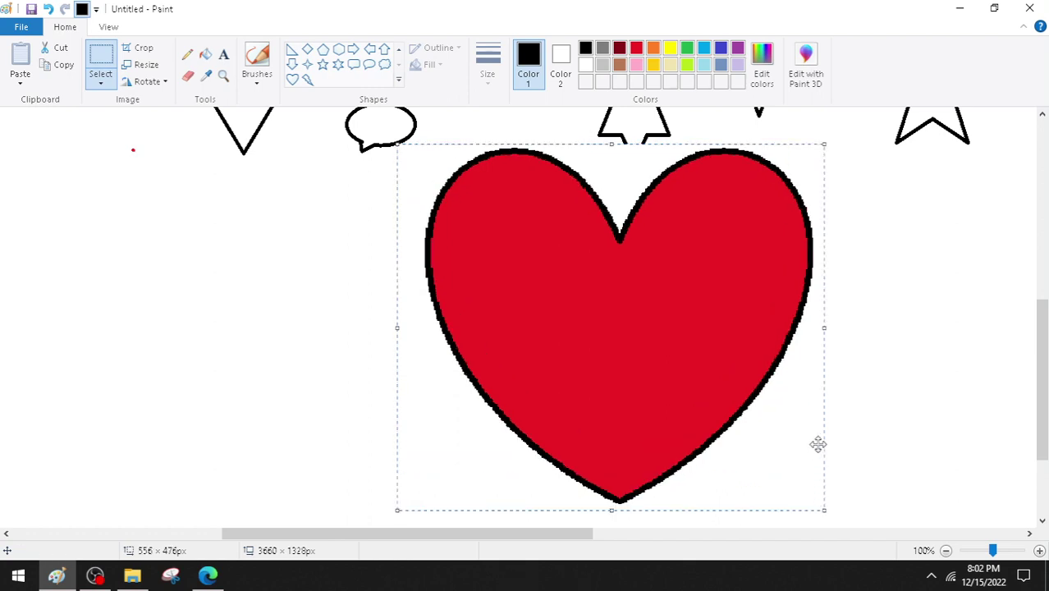
pyautogui.moveTo(828, 326); pyautogui.dragTo(919, 327)
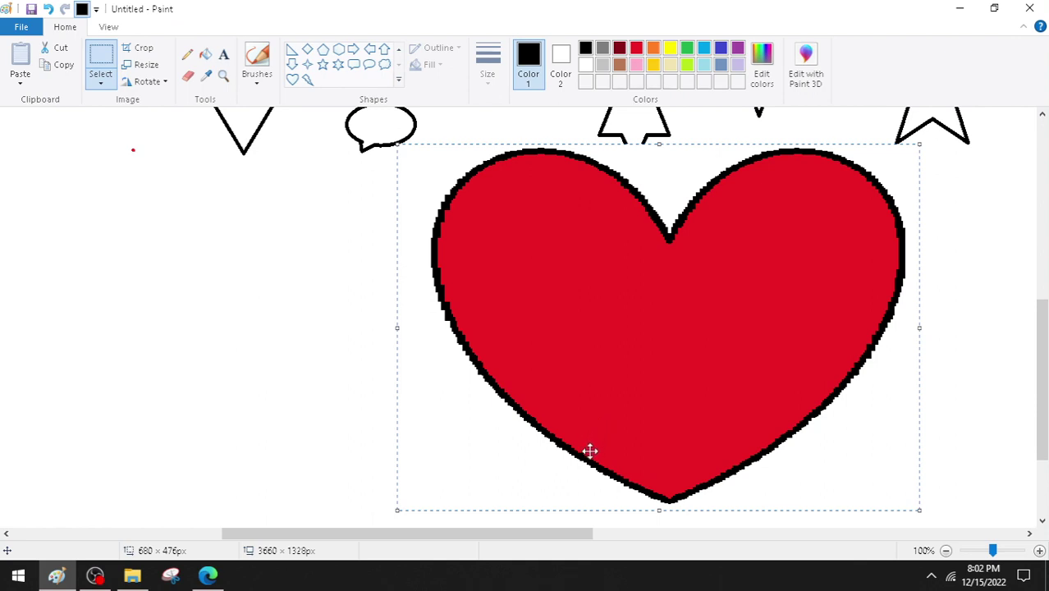
pyautogui.moveTo(919, 509); pyautogui.dragTo(704, 383)
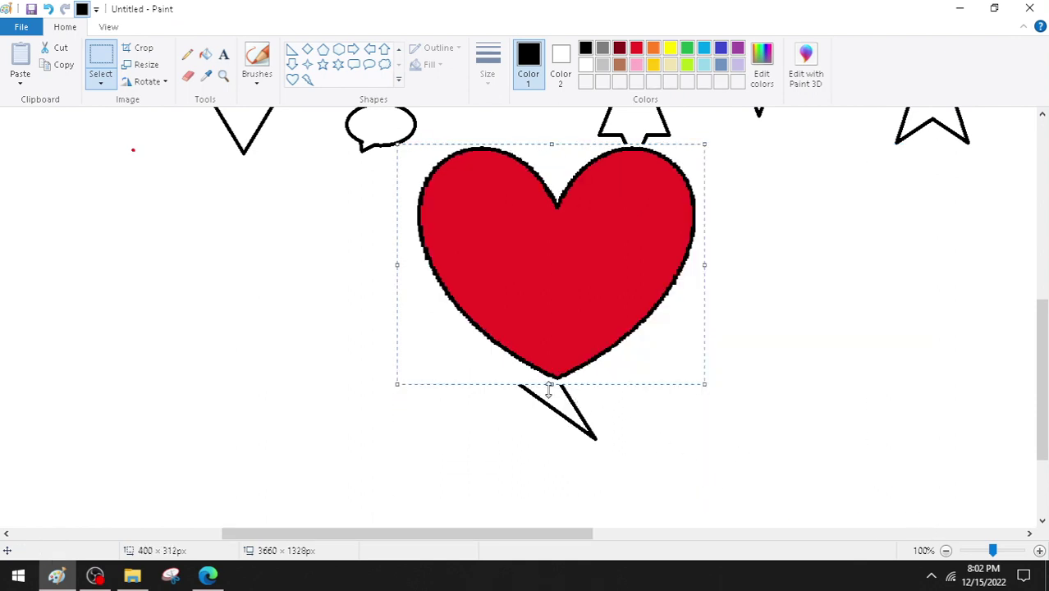
pyautogui.moveTo(550, 386); pyautogui.dragTo(552, 457)
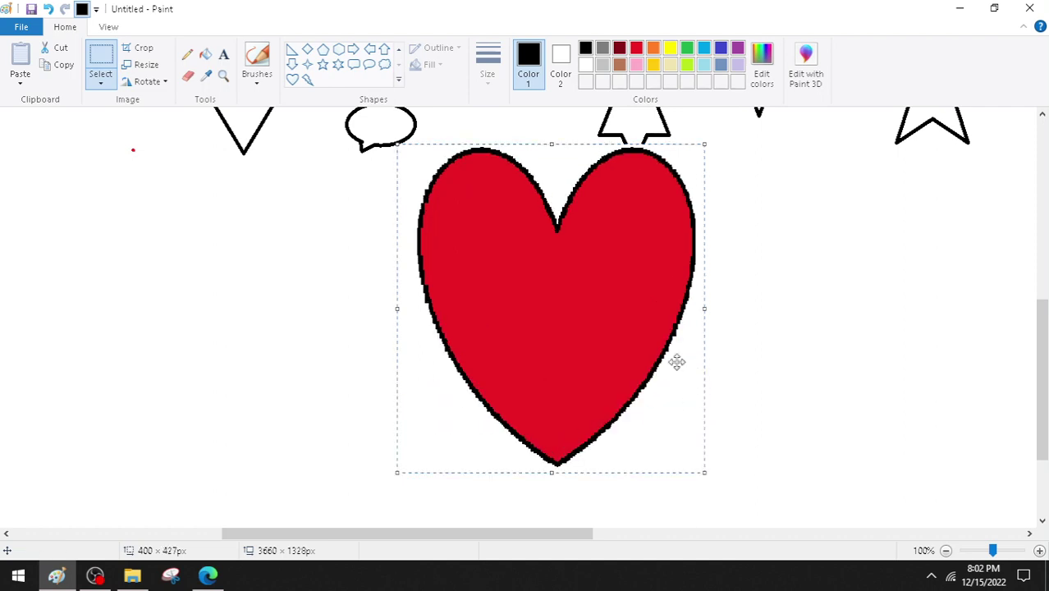
# Shift the selected heart slightly down and to the left and resize it to about 458 × 464 px.
pyautogui.moveTo(617, 341); pyautogui.dragTo(601, 356)
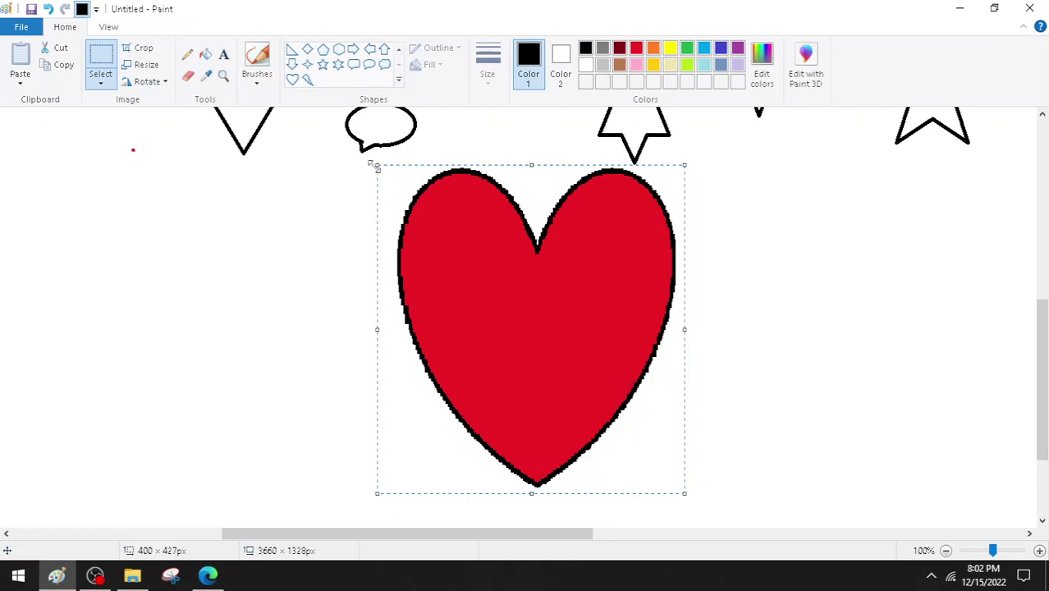
pyautogui.moveTo(375, 164)
pyautogui.mouseDown()
pyautogui.moveTo(414, 172)
pyautogui.moveTo(371, 158)
pyautogui.moveTo(384, 163)
pyautogui.mouseUp()
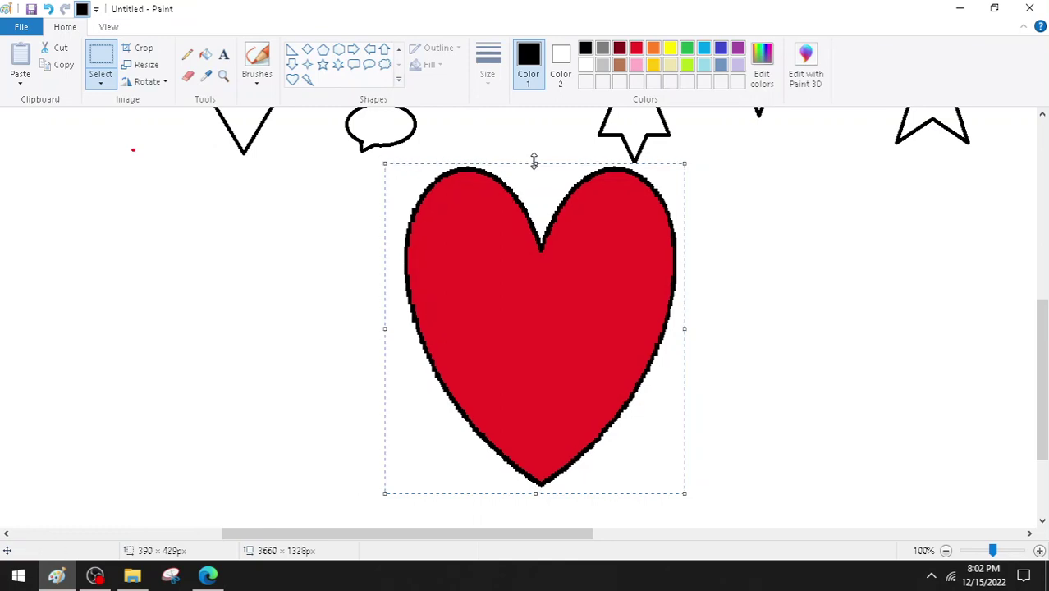
pyautogui.moveTo(534, 164)
pyautogui.mouseDown()
pyautogui.moveTo(536, 194)
pyautogui.moveTo(537, 167)
pyautogui.mouseUp()
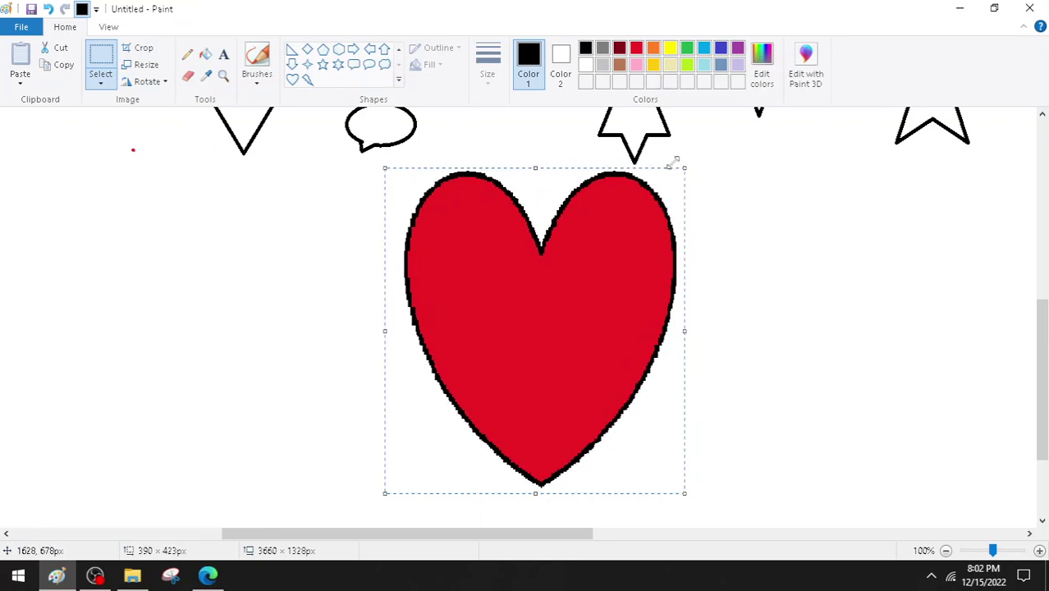
pyautogui.moveTo(680, 168); pyautogui.dragTo(737, 136)
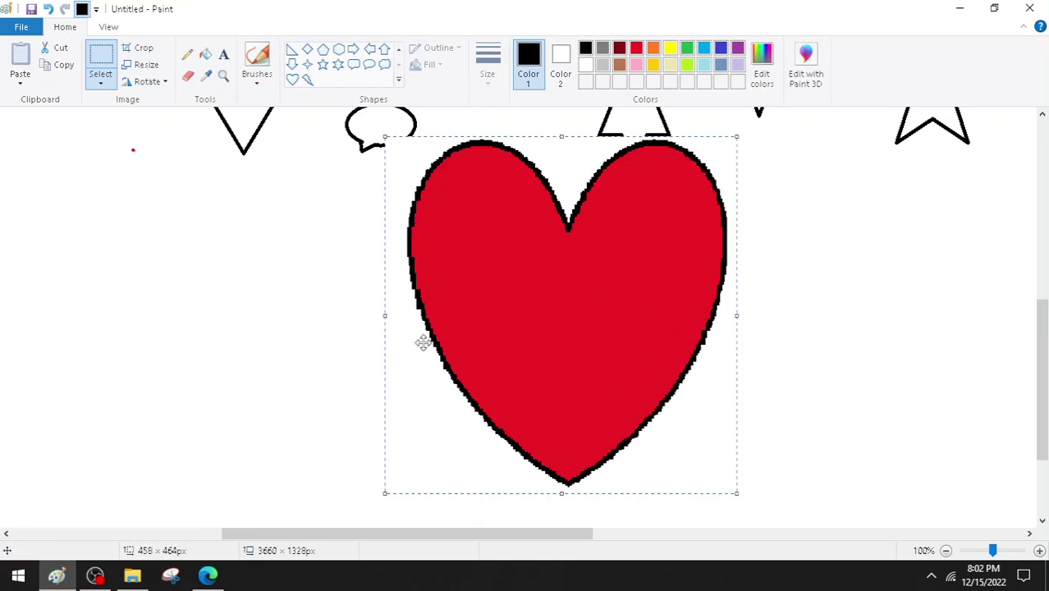
# Recheck Step 4 in the computer book PDF in Edge and view the Resize and Skew options back in Paint.
pyautogui.click(208, 574)
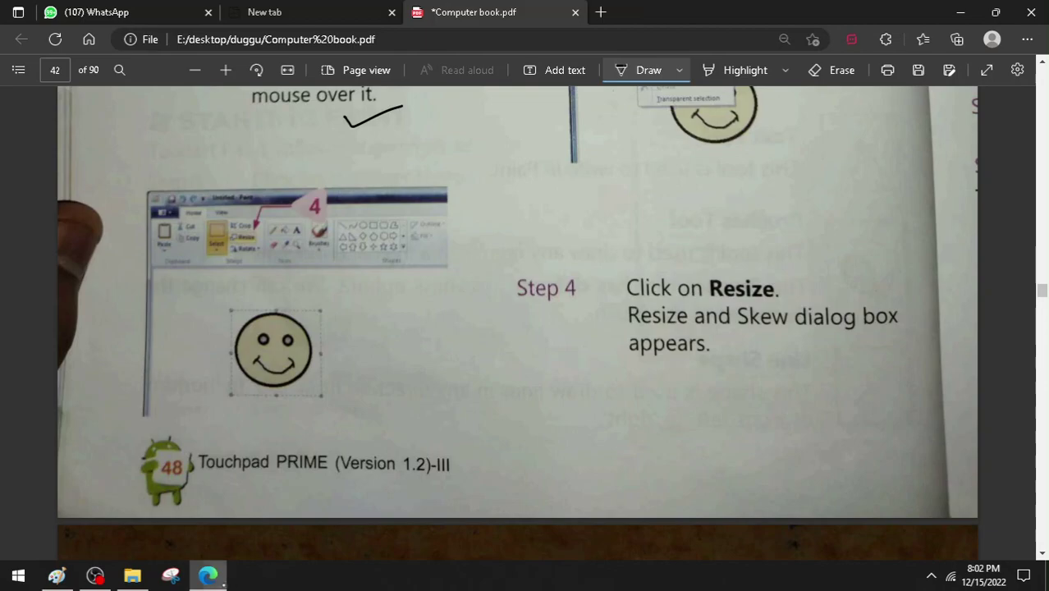
pyautogui.hotkey('alt', 'Tab')
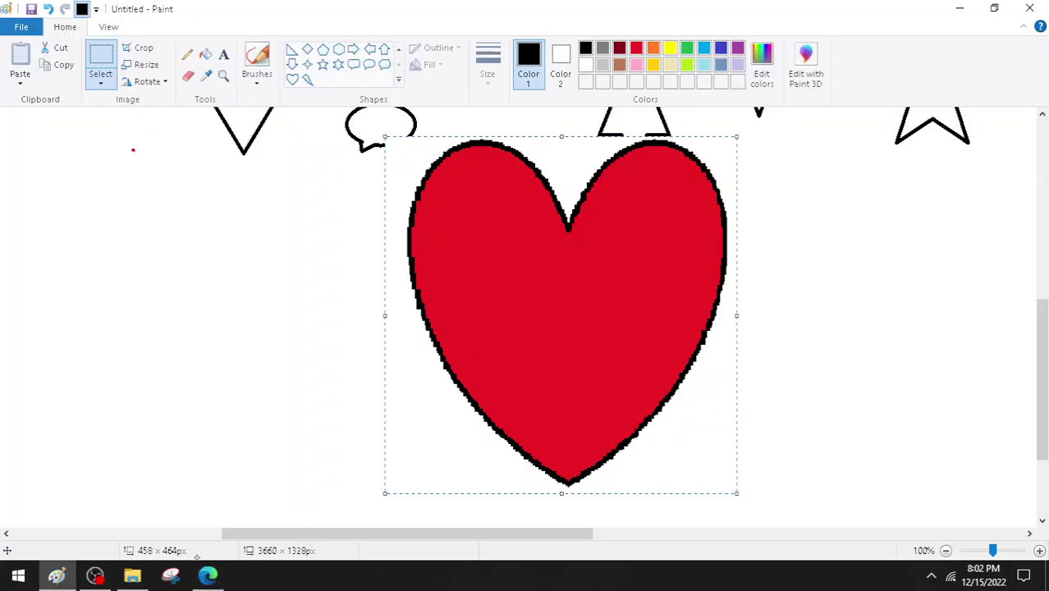
pyautogui.click(147, 66)
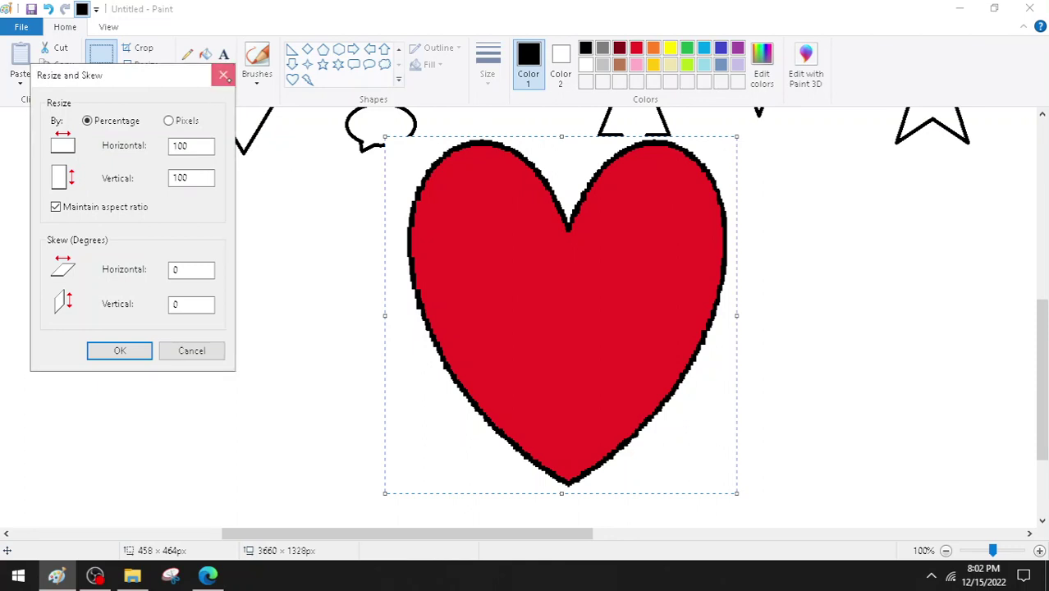
pyautogui.click(223, 75)
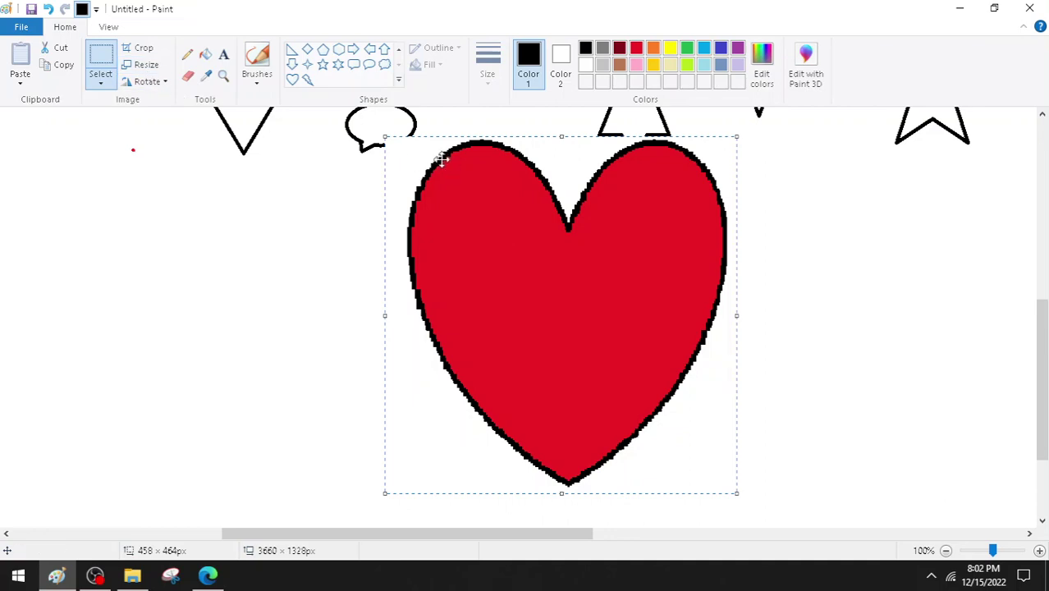
# Move the selected heart off the lightning bolt and resize it to 50 percent with the aspect ratio maintained.
pyautogui.moveTo(409, 164); pyautogui.dragTo(70, 207)
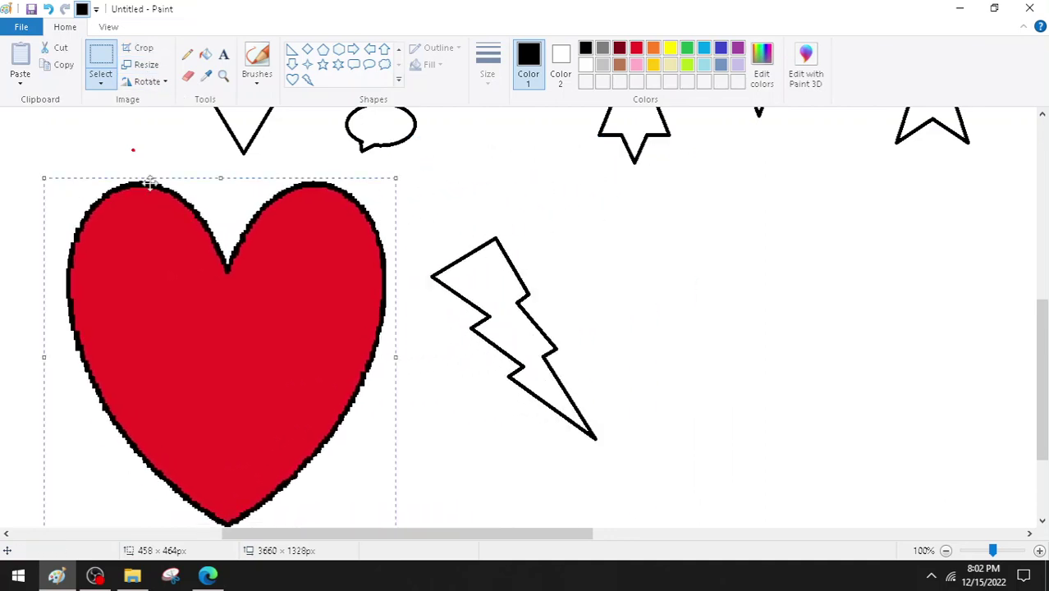
pyautogui.click(138, 65)
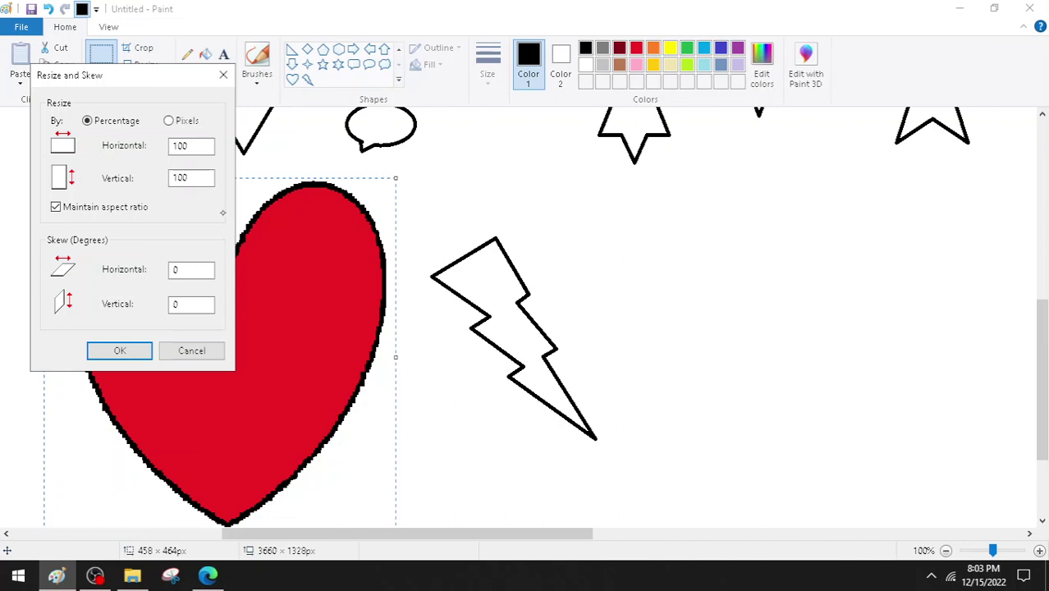
pyautogui.doubleClick(188, 147)
pyautogui.write('50')
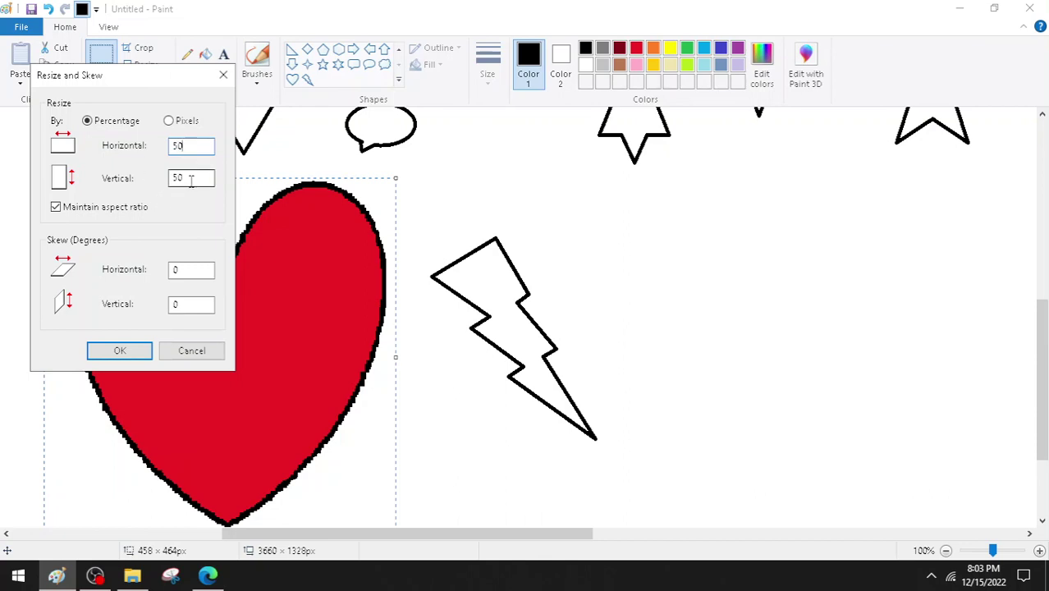
pyautogui.click(115, 353)
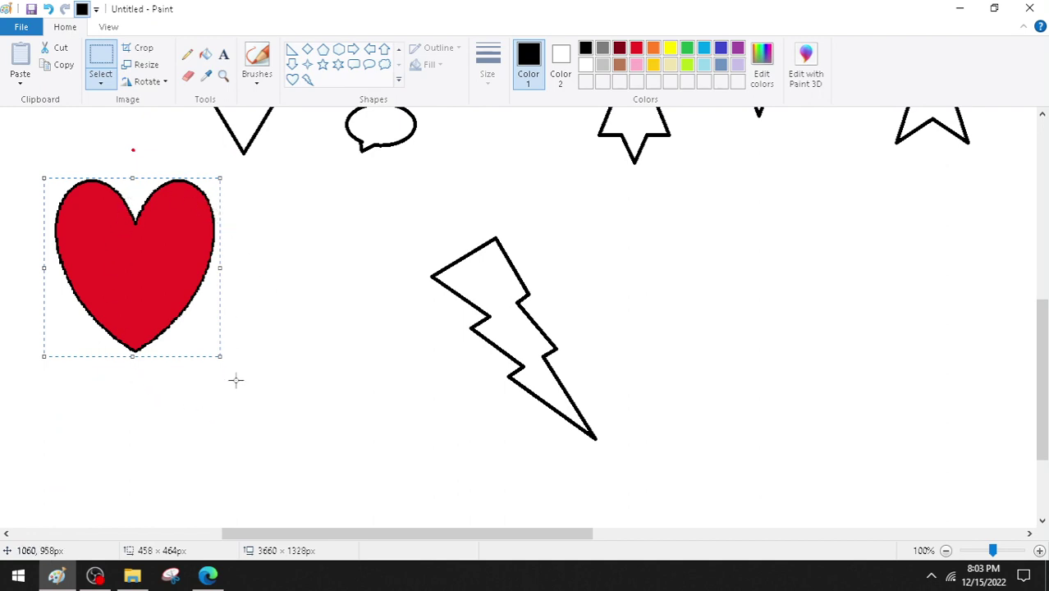
# Rotate the selected heart right by 90° four times, through a full turn.
pyautogui.click(164, 83)
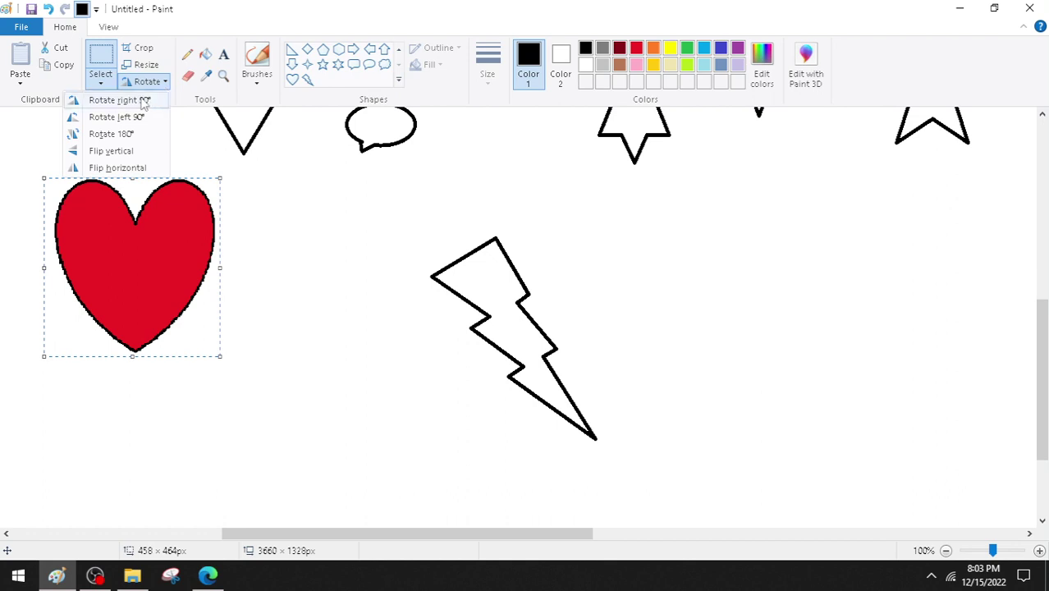
pyautogui.click(141, 101)
pyautogui.click(160, 82)
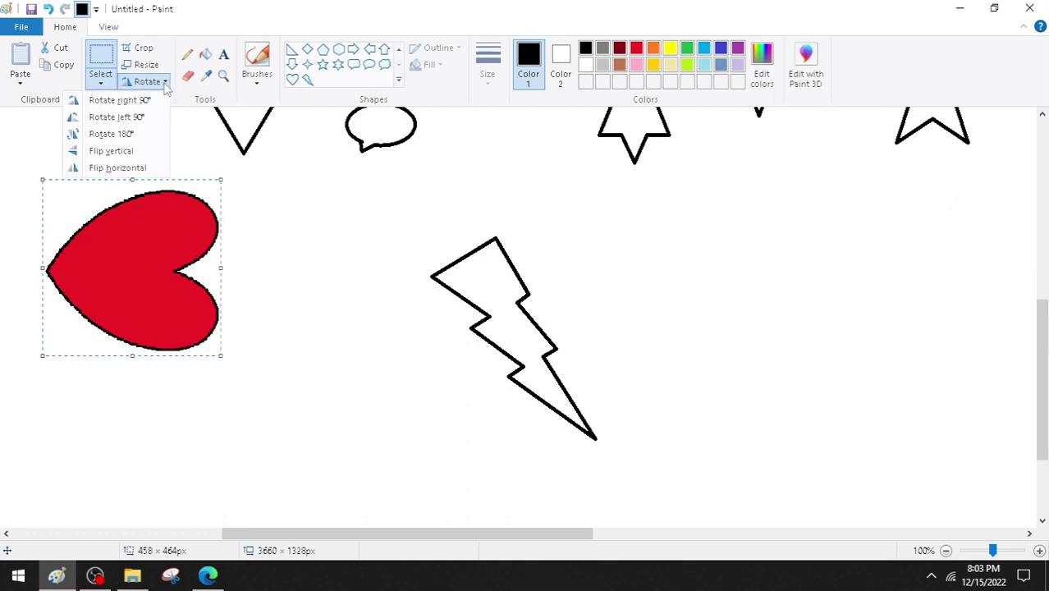
pyautogui.click(144, 102)
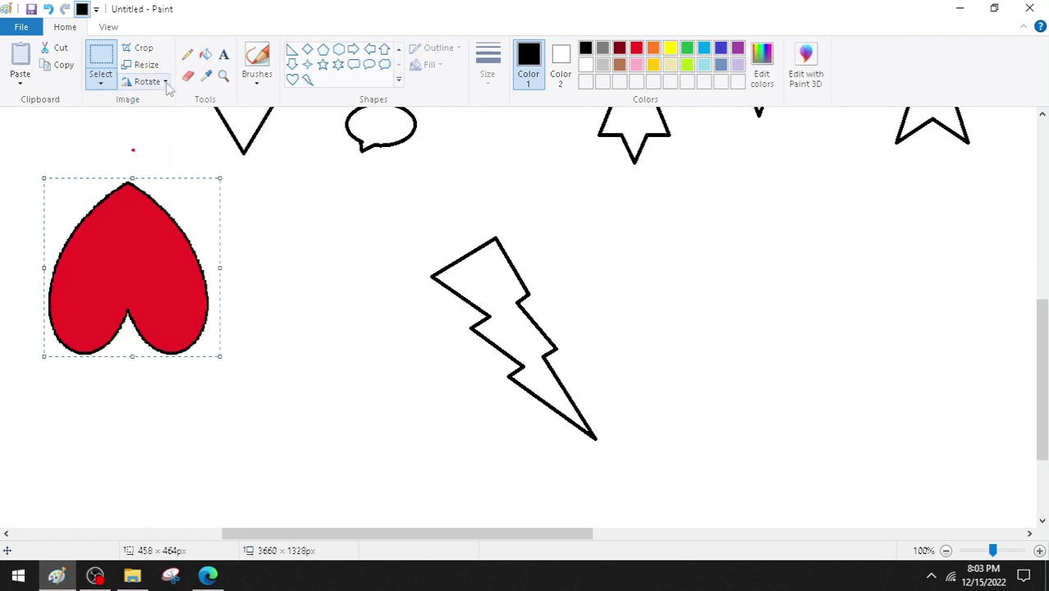
pyautogui.click(160, 82)
pyautogui.click(137, 102)
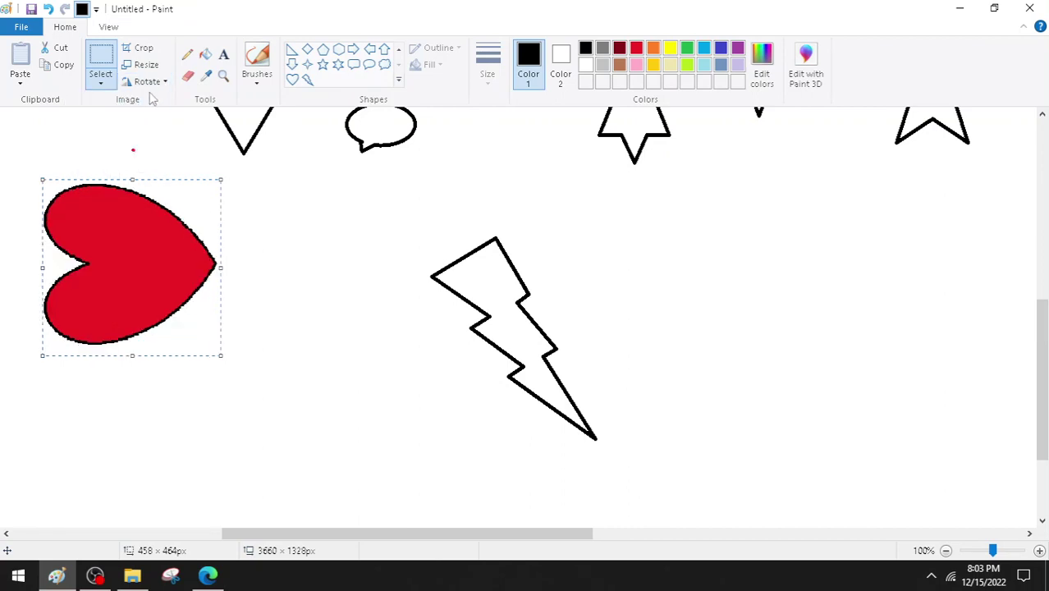
pyautogui.click(163, 82)
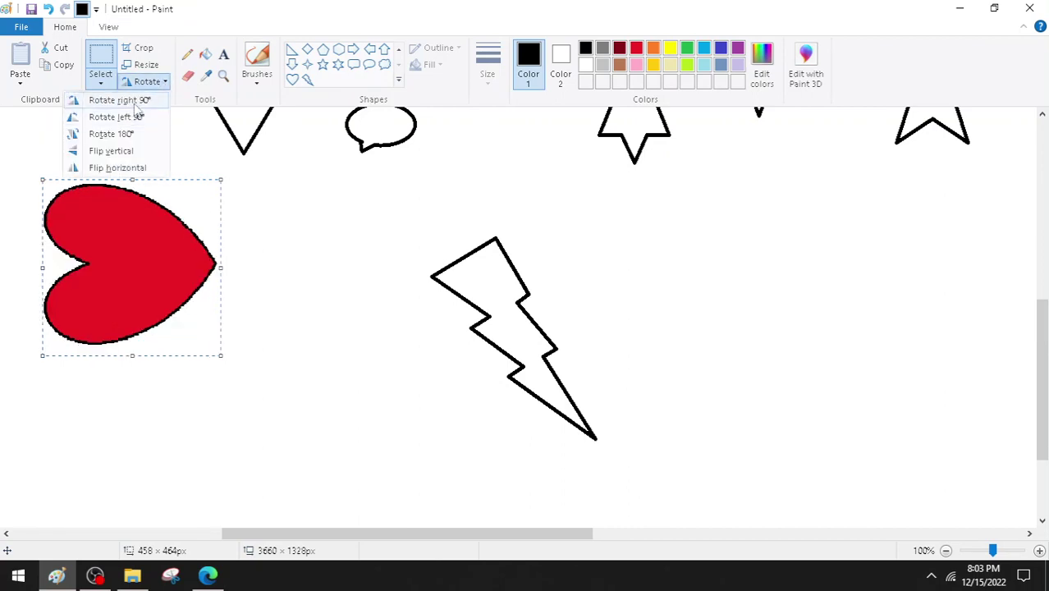
pyautogui.click(140, 102)
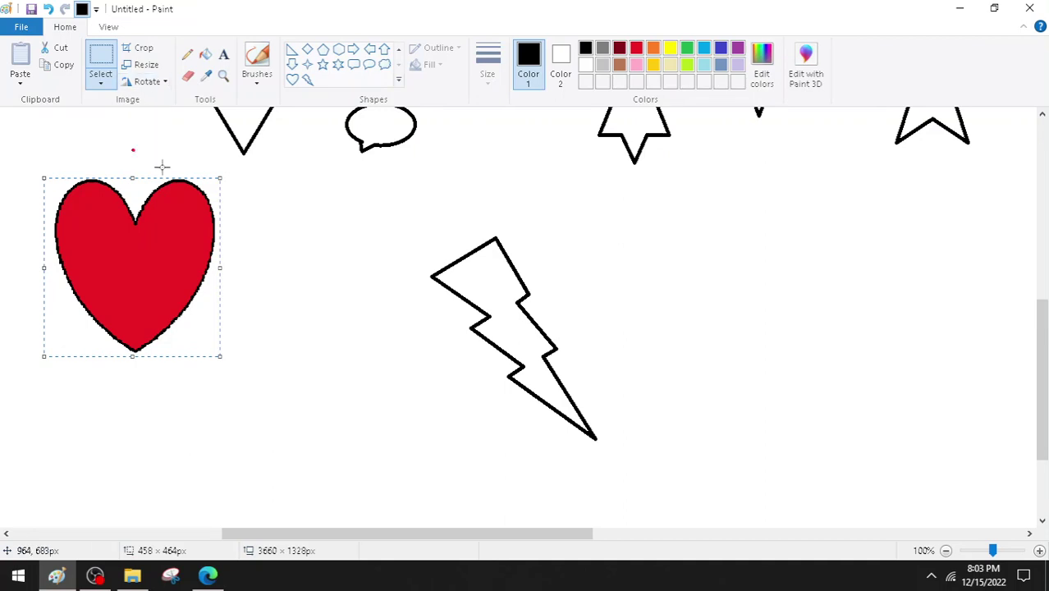
# Flip the selected heart vertically twice.
pyautogui.click(163, 87)
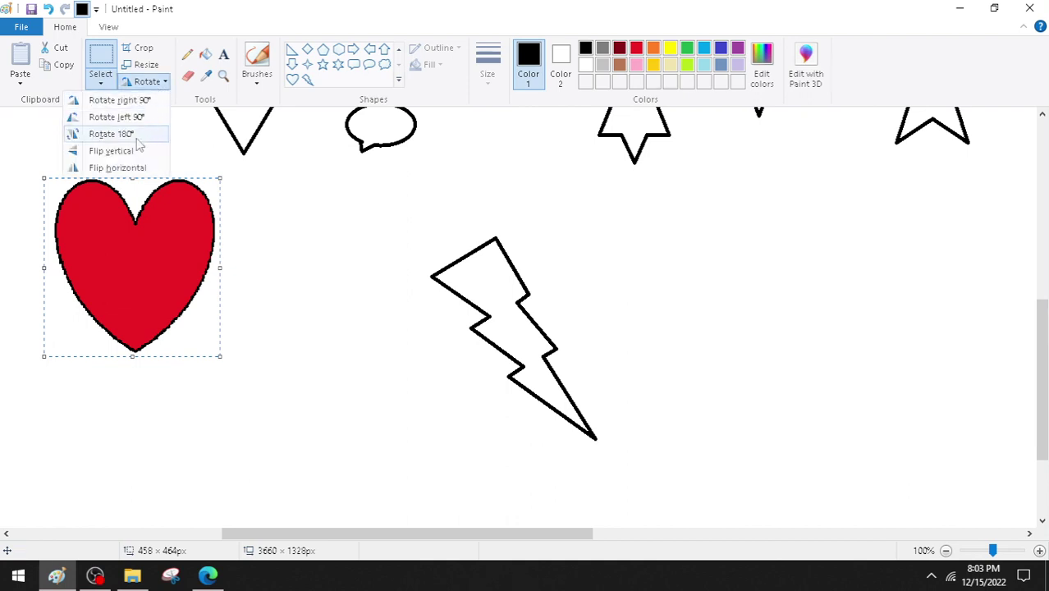
pyautogui.click(130, 151)
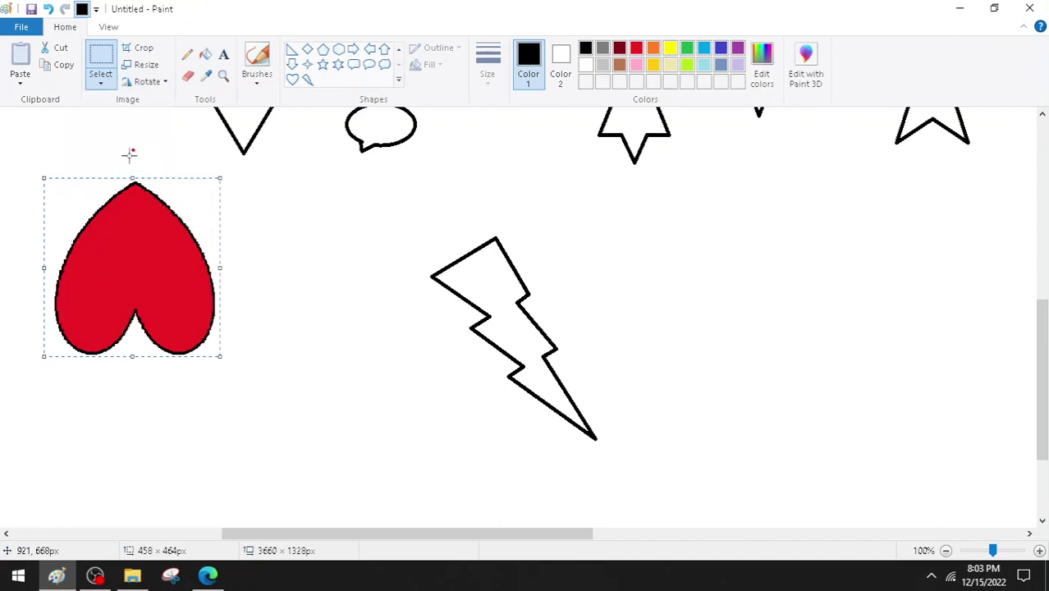
pyautogui.click(168, 88)
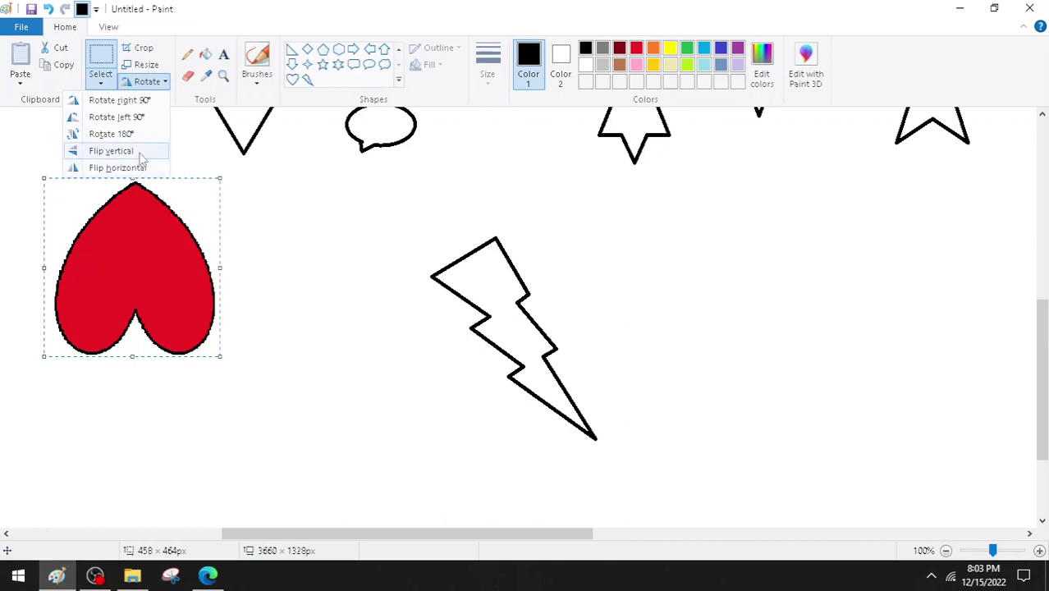
pyautogui.click(131, 151)
# Flip the selected heart horizontally twice.
pyautogui.click(167, 86)
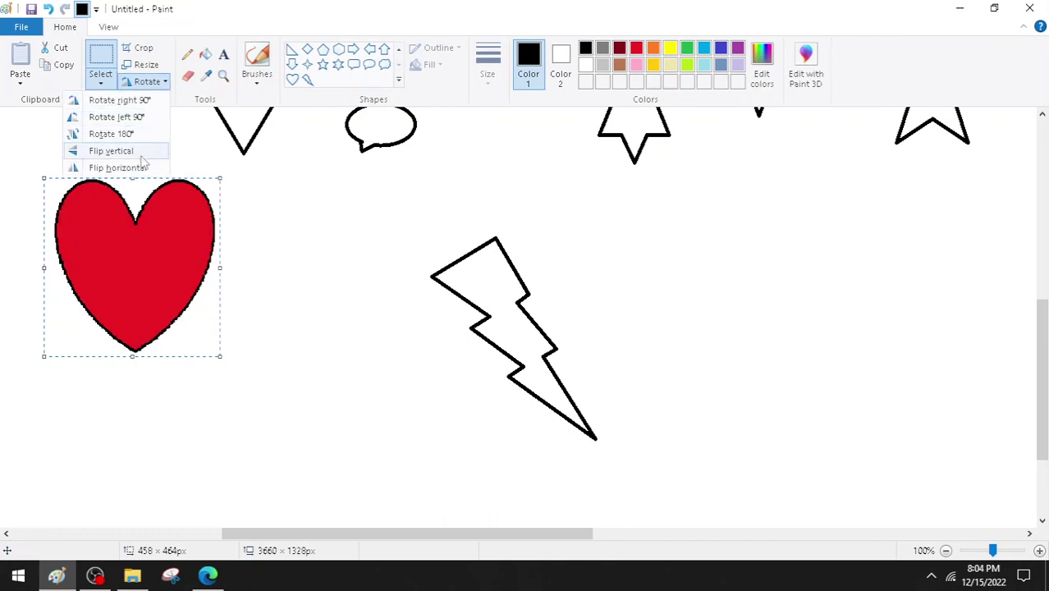
pyautogui.click(118, 167)
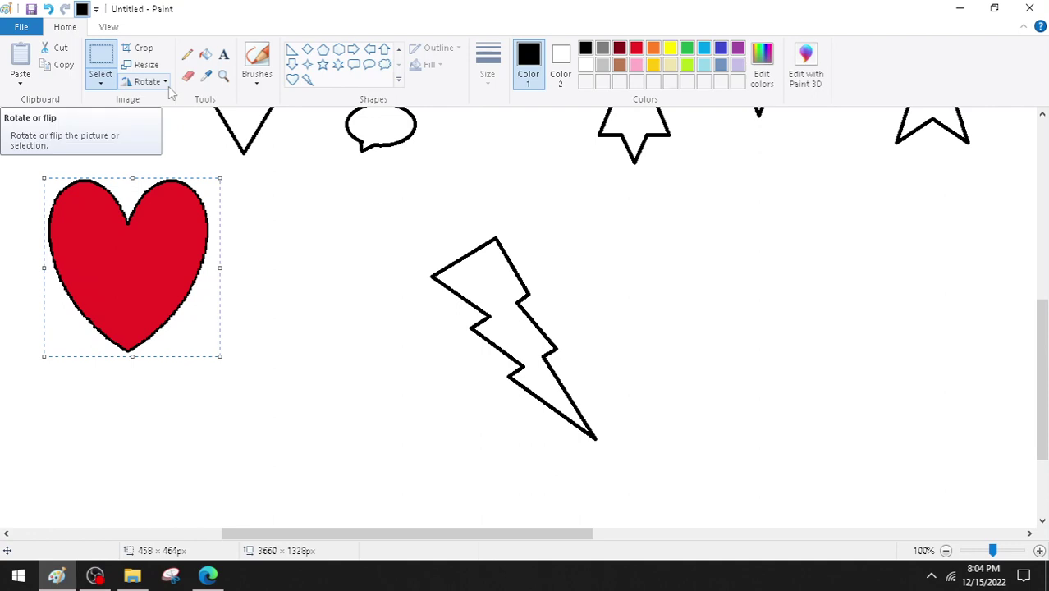
pyautogui.click(168, 88)
pyautogui.click(134, 164)
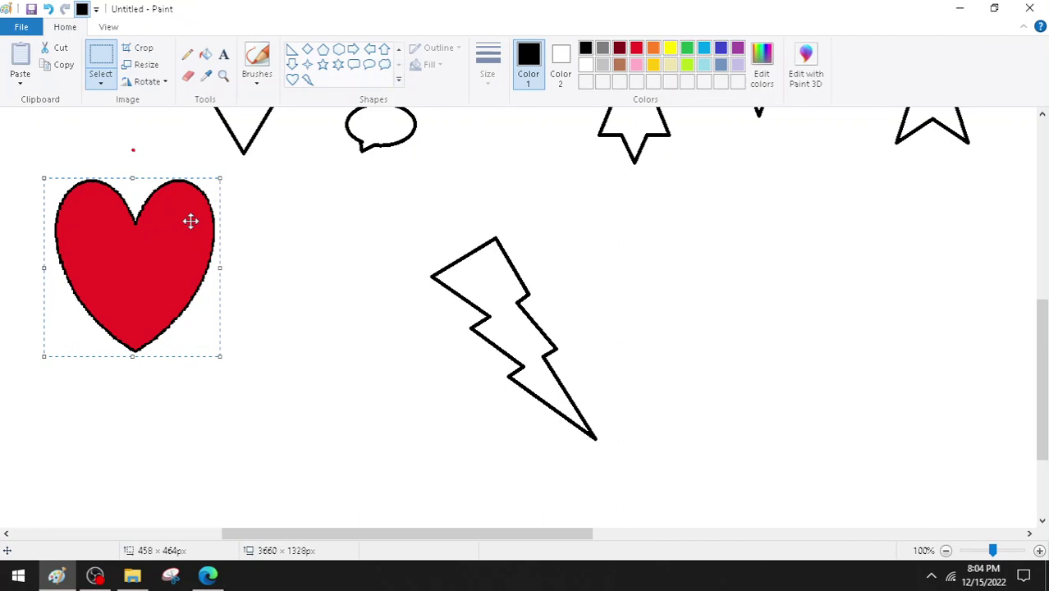
# Rotate the heart right by 90°, deselect it and flip the whole picture horizontally.
pyautogui.click(167, 87)
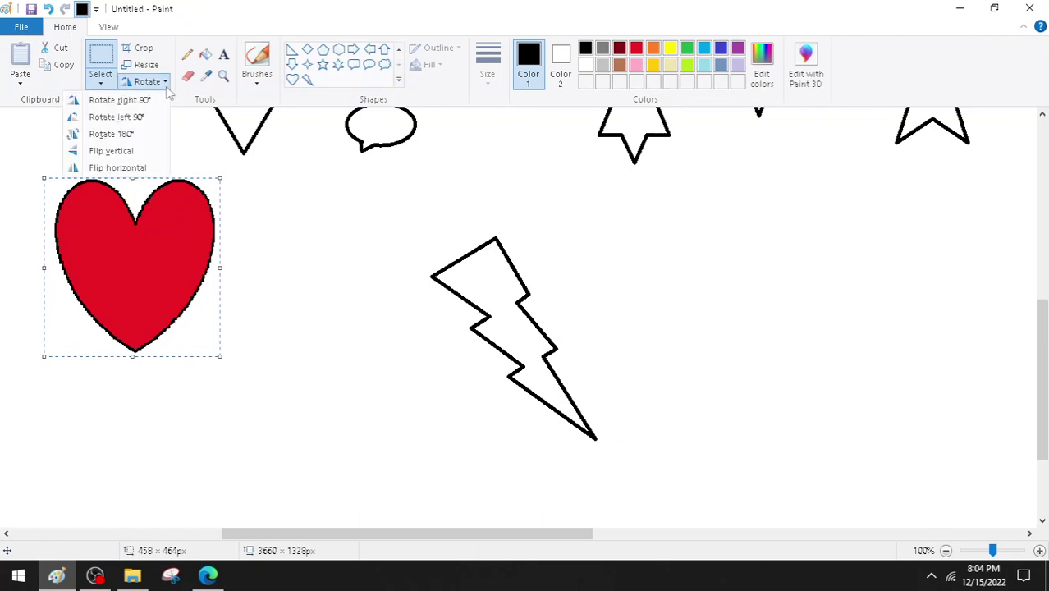
pyautogui.click(119, 100)
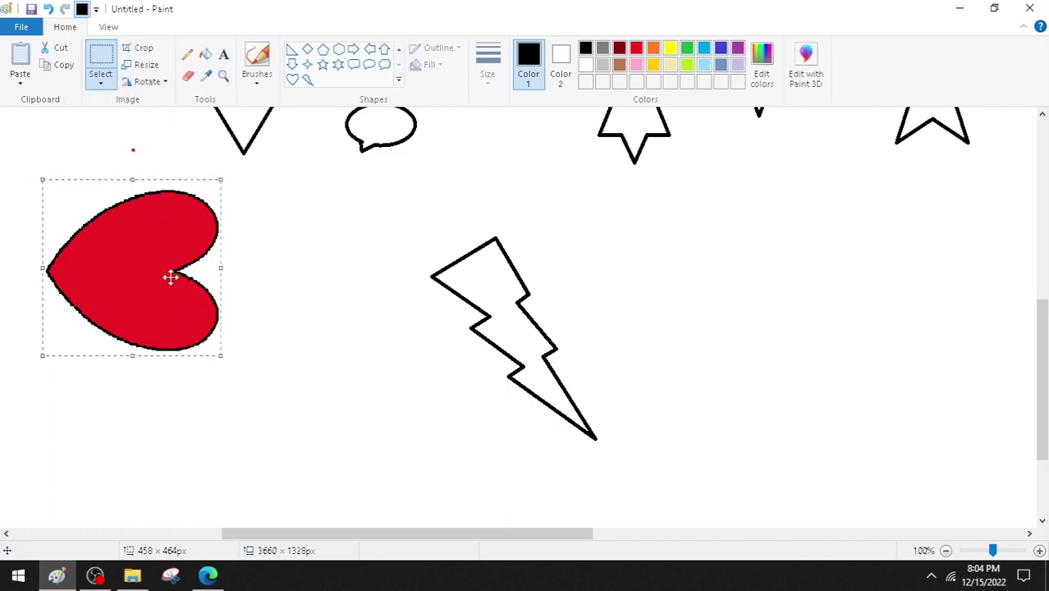
pyautogui.click(323, 340)
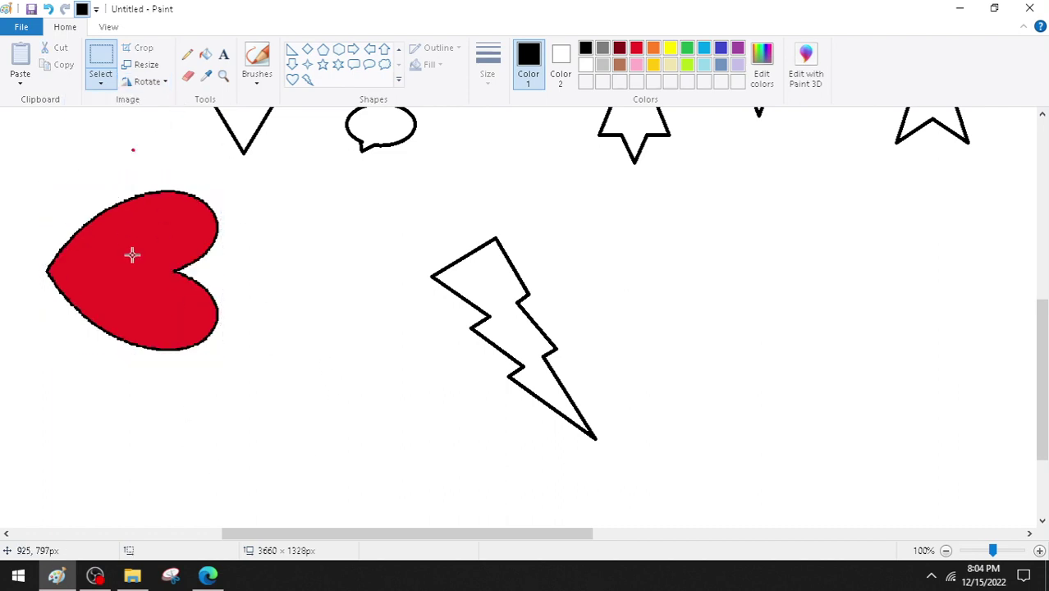
pyautogui.click(146, 81)
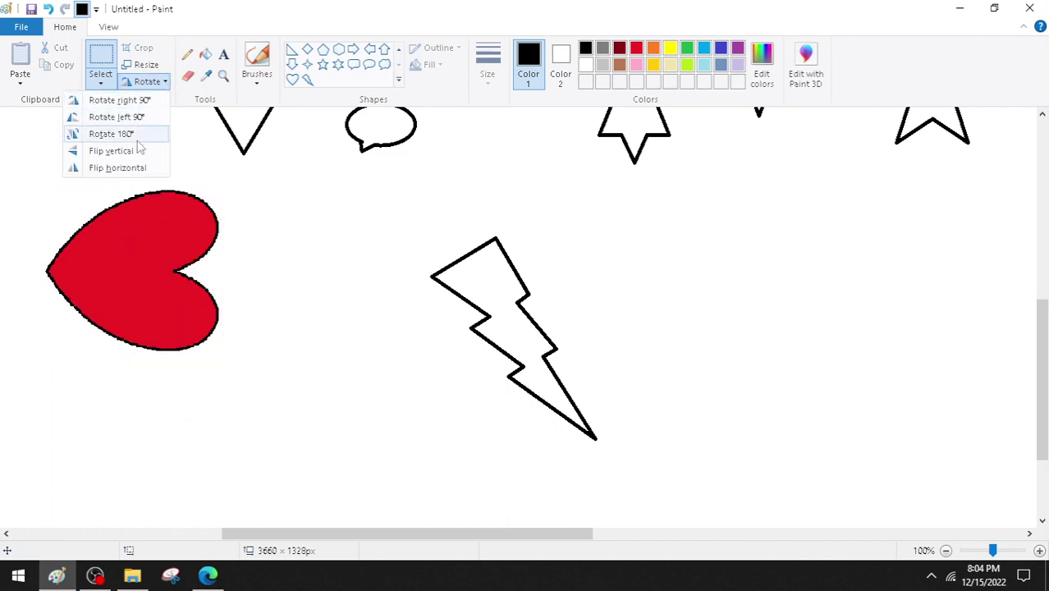
pyautogui.click(137, 167)
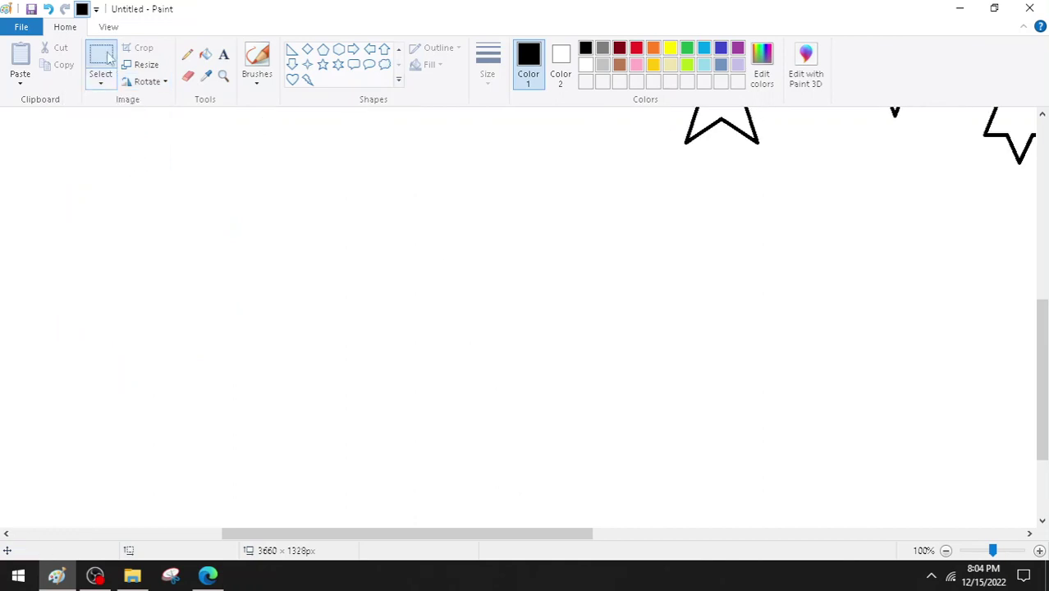
# Undo the picture flip and the earlier edits to the heart, back to its large upright version.
pyautogui.click(107, 56)
pyautogui.click(47, 9)
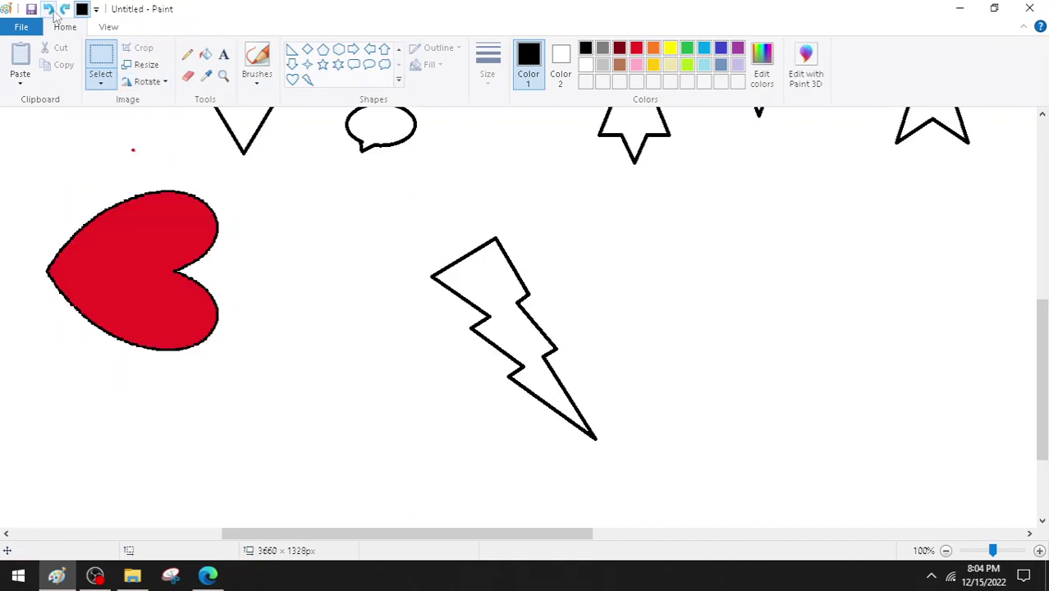
pyautogui.click(49, 9)
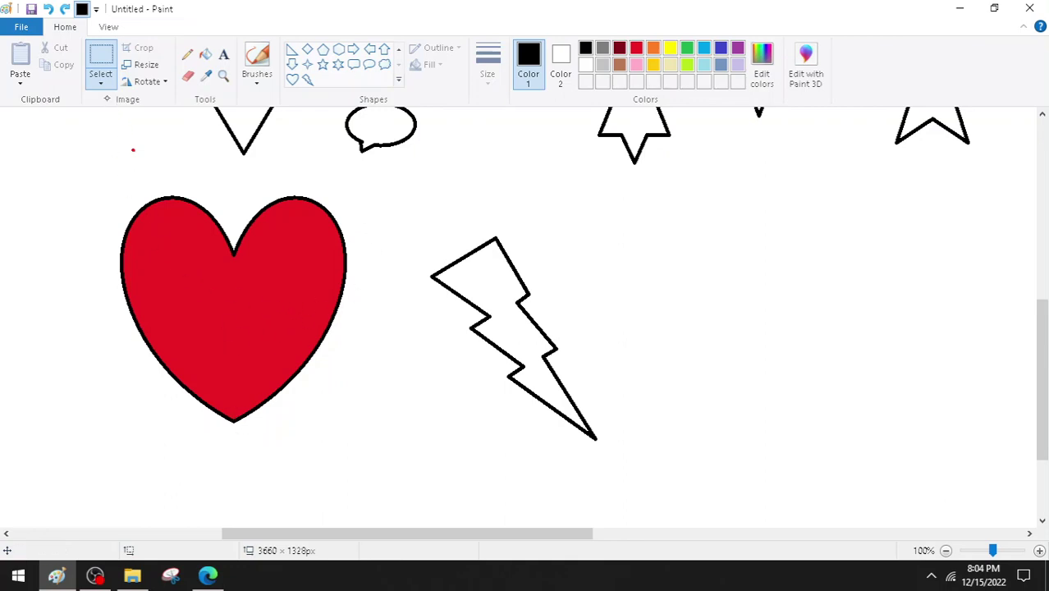
# Select the large heart with a rectangular selection of about 342 × 319 px and rotate it right by 90°.
pyautogui.click(101, 66)
pyautogui.moveTo(97, 190); pyautogui.dragTo(360, 435)
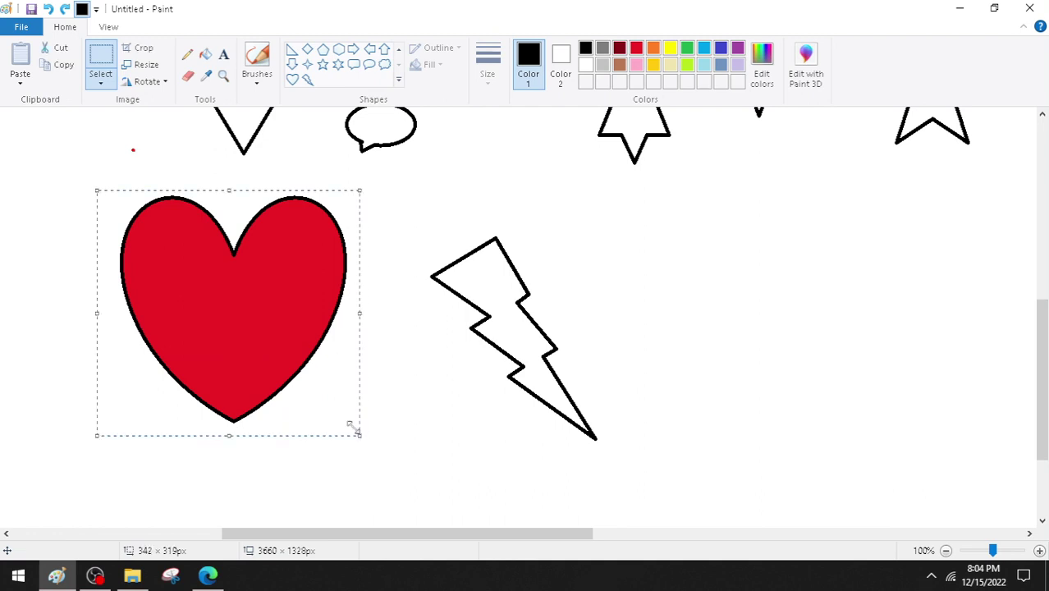
pyautogui.click(165, 85)
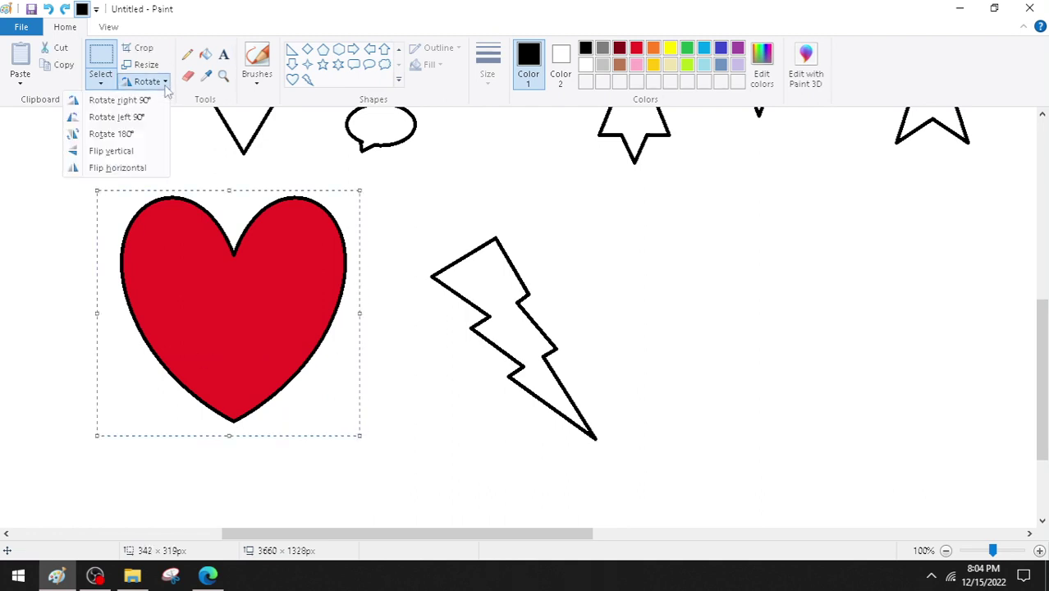
pyautogui.click(150, 100)
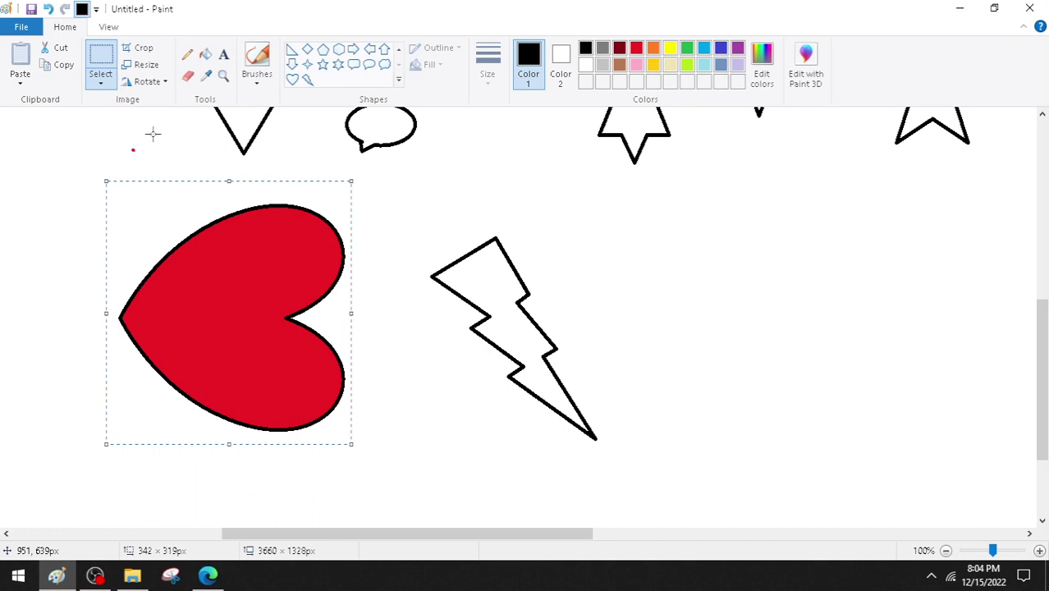
# Flip the sideways heart horizontally twice.
pyautogui.click(148, 81)
pyautogui.click(130, 169)
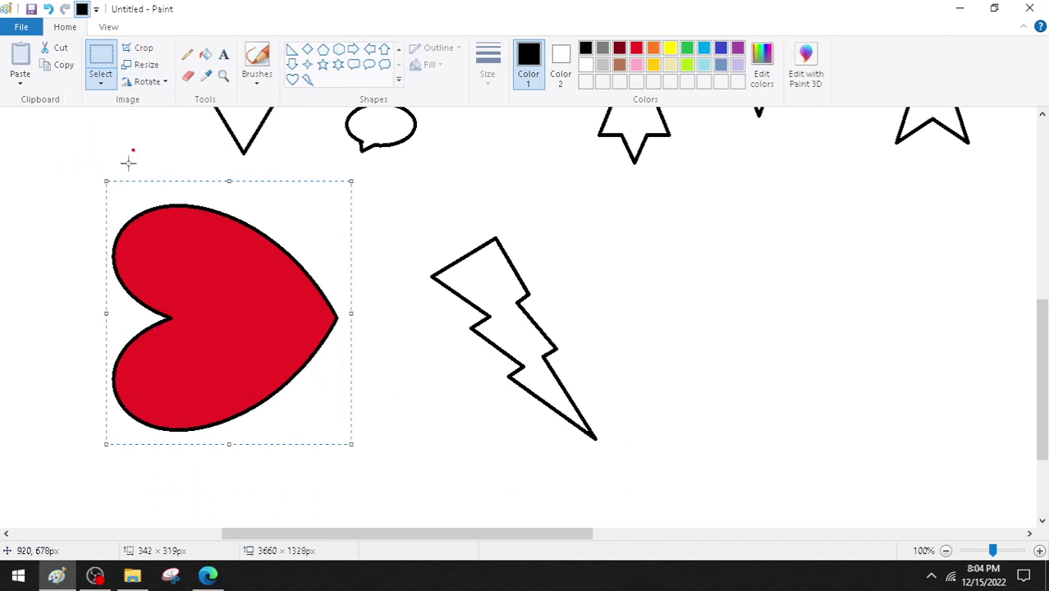
pyautogui.click(151, 82)
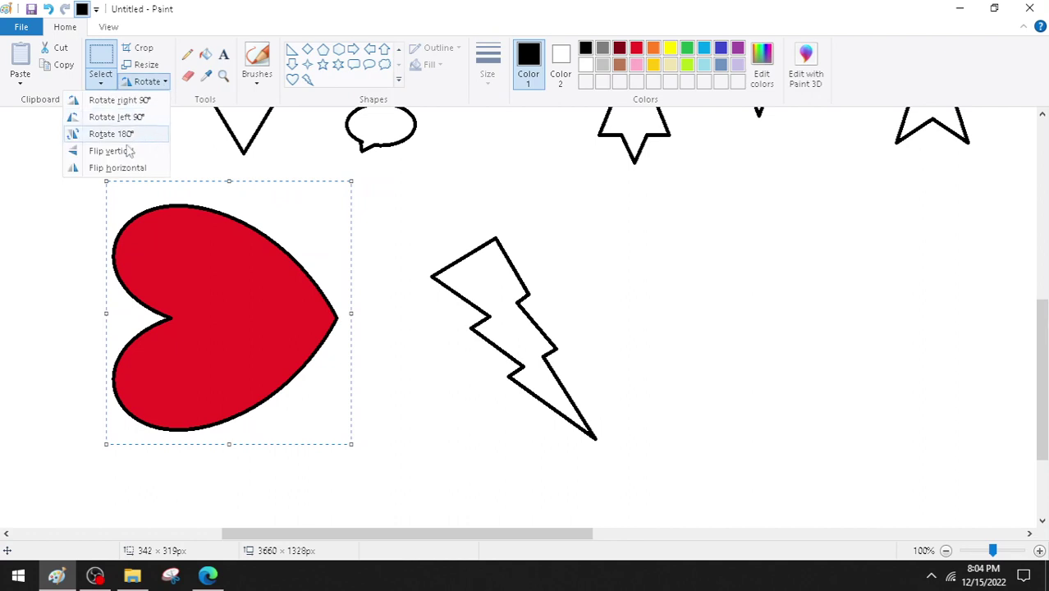
pyautogui.click(123, 167)
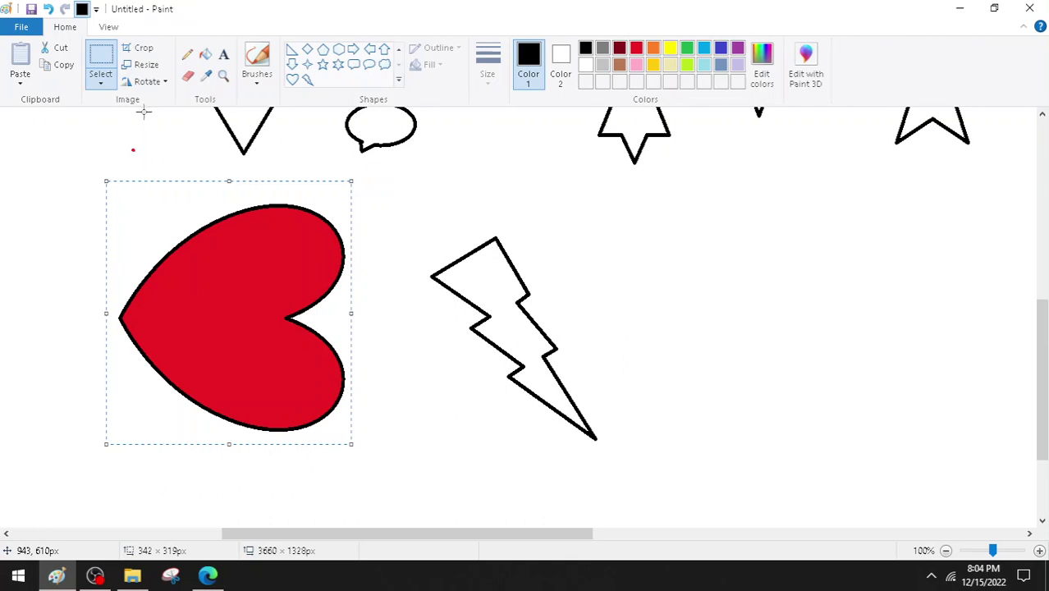
# Switch to the computer book PDF in Edge and draw a check mark at Step 4 of Resizing an Image.
pyautogui.click(207, 575)
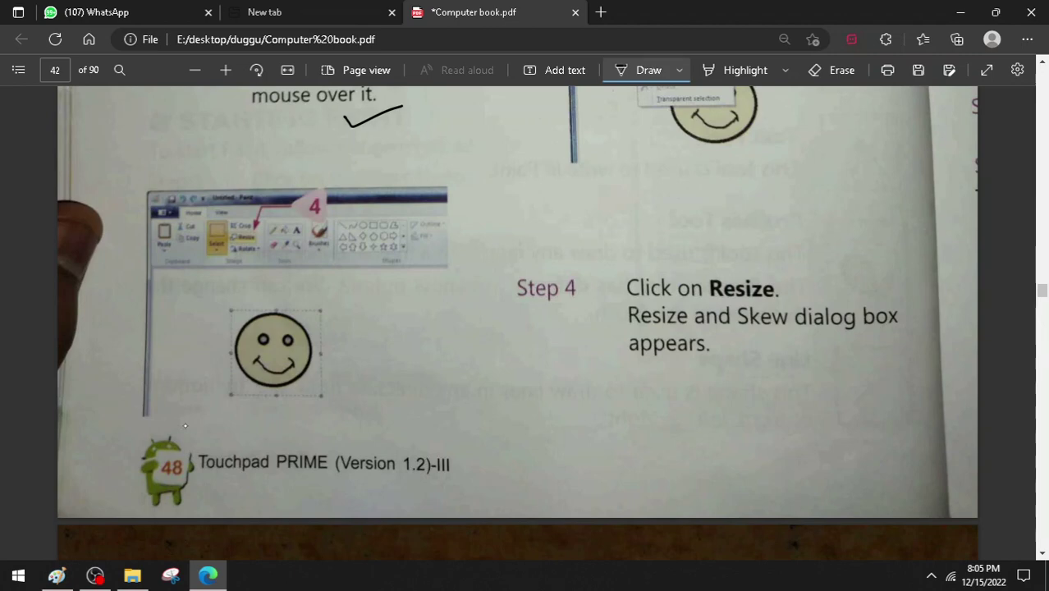
pyautogui.scroll(2, 184, 425)
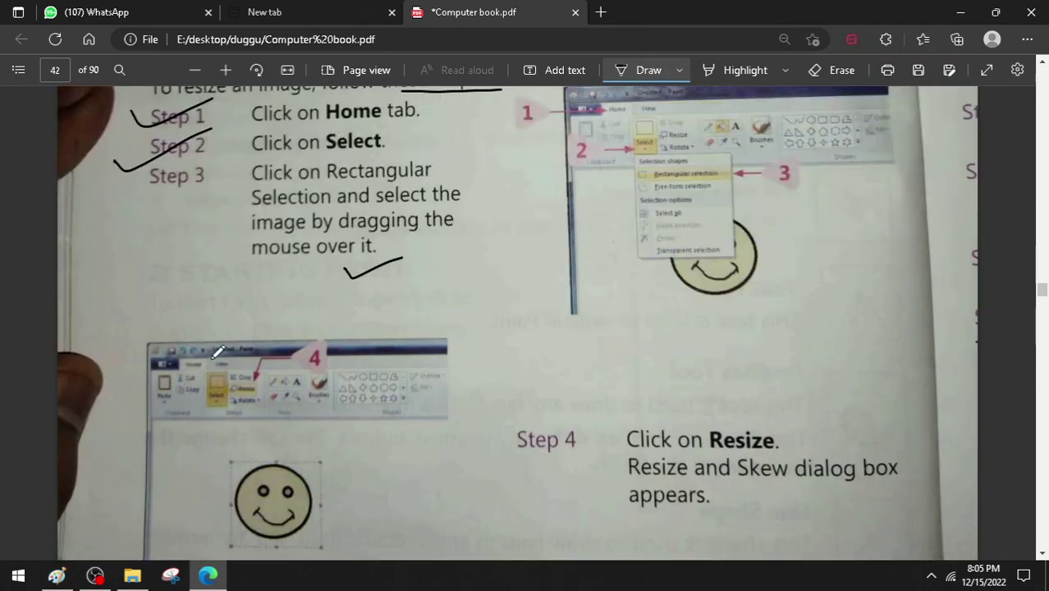
pyautogui.scroll(-3, 246, 349)
pyautogui.scroll(4, 359, 378)
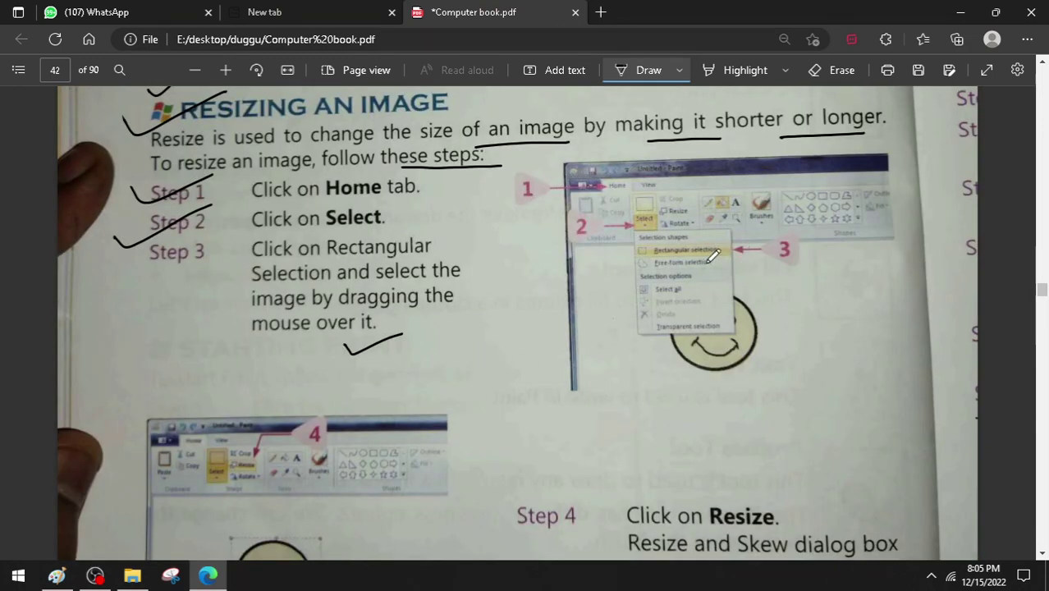
pyautogui.scroll(-2, 328, 443)
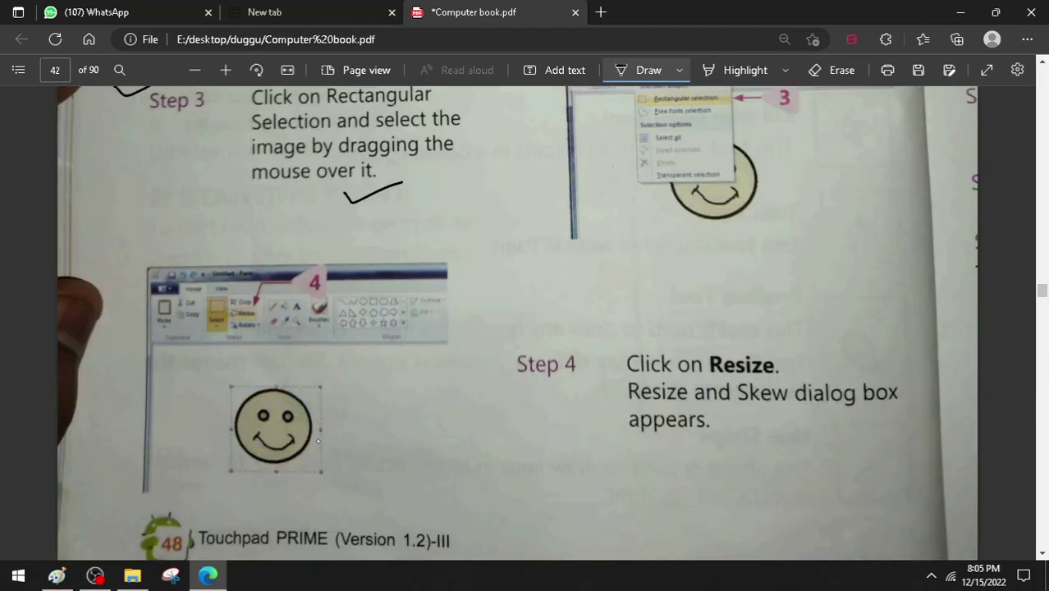
pyautogui.moveTo(506, 387); pyautogui.dragTo(636, 319)
# Draw check marks at Steps 5, 6 and 7 of the resizing instructions on the next PDF page.
pyautogui.scroll(-8, 23, 334)
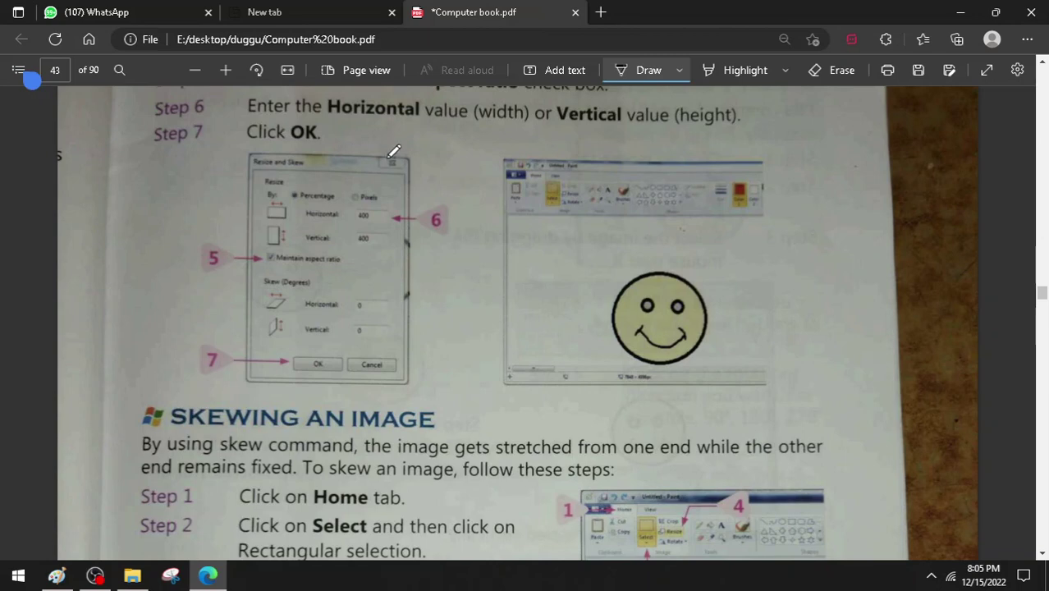
pyautogui.scroll(3, 312, 121)
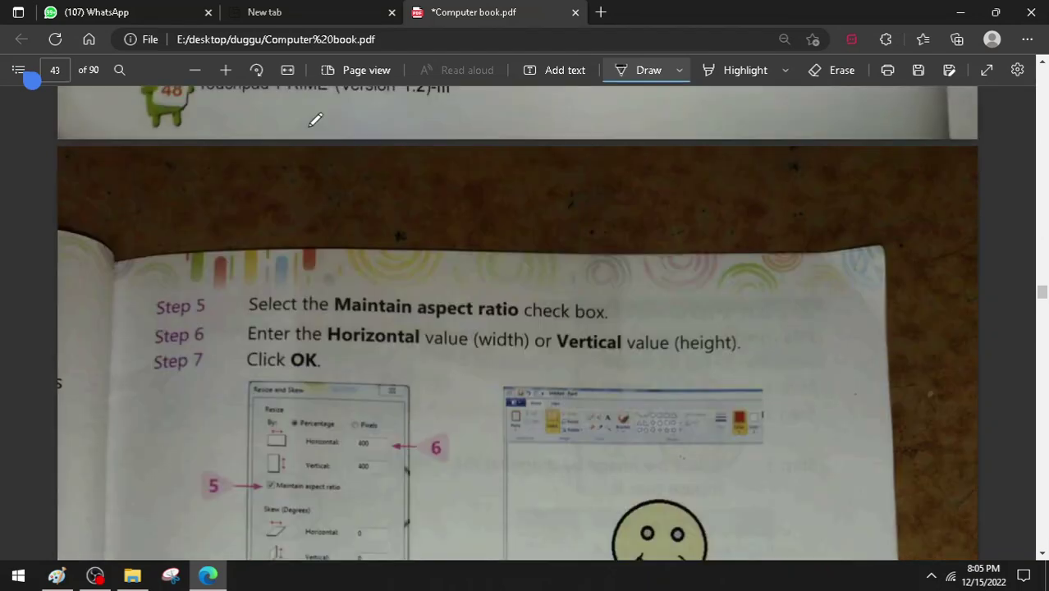
pyautogui.moveTo(227, 316); pyautogui.dragTo(312, 289)
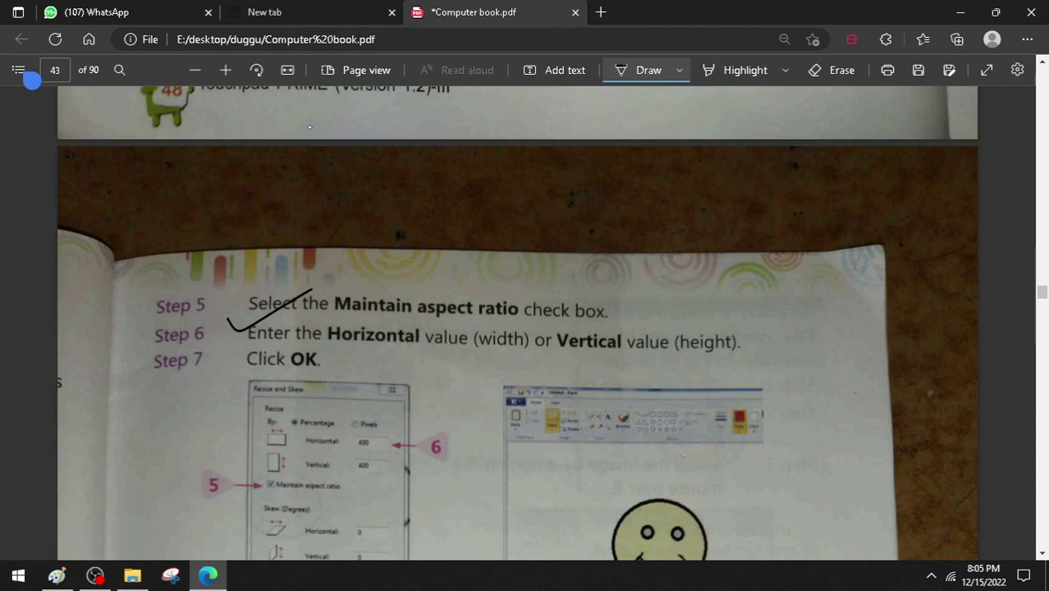
pyautogui.moveTo(238, 331); pyautogui.dragTo(315, 309)
pyautogui.moveTo(240, 371); pyautogui.dragTo(307, 341)
# Read through the Skewing an Image instructions, Steps 1 to 6, in the PDF.
pyautogui.scroll(-5, 88, 139)
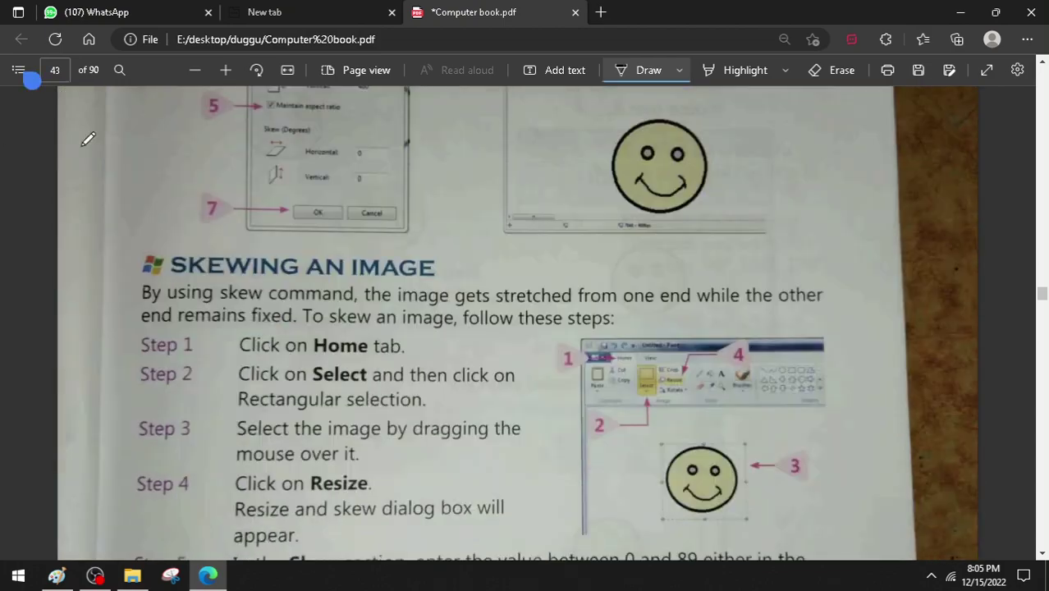
pyautogui.scroll(-1, 164, 246)
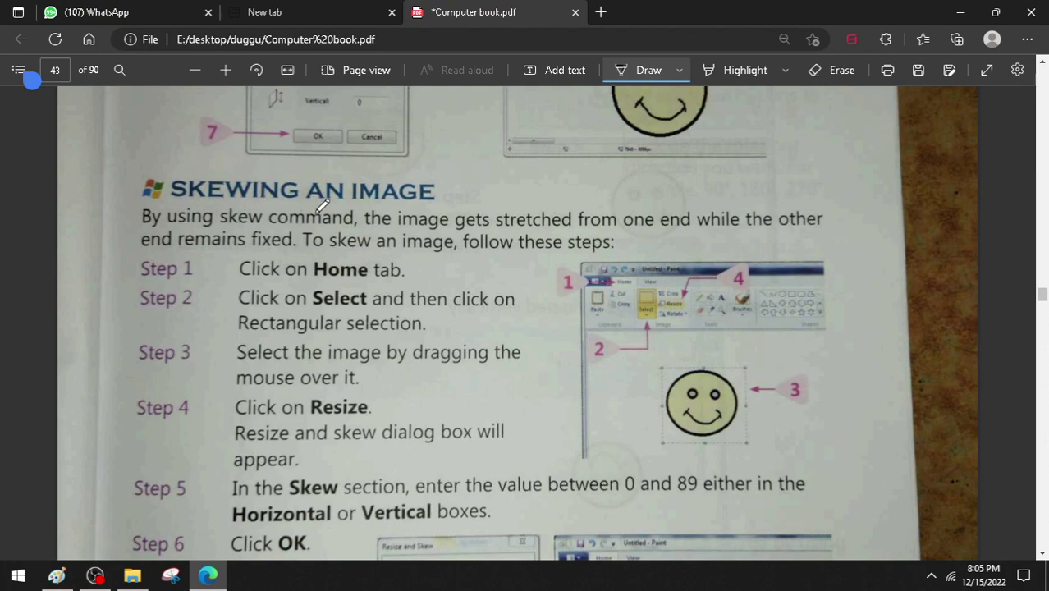
pyautogui.scroll(-2, 292, 210)
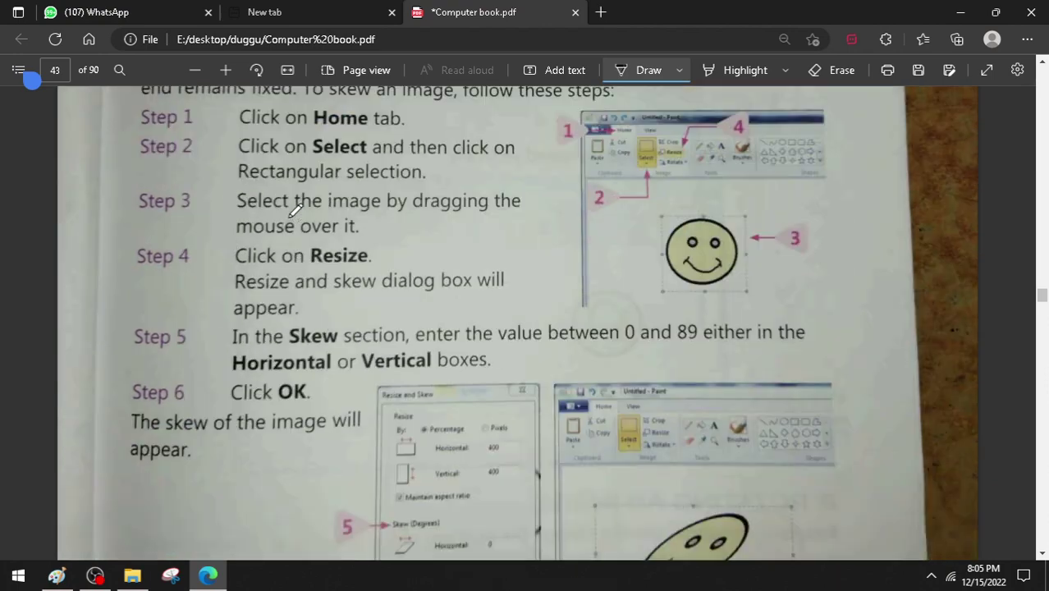
pyautogui.scroll(-2, 297, 211)
pyautogui.scroll(2, 298, 211)
# Return to Paint and rotate the selected heart left by 90°.
pyautogui.click(69, 583)
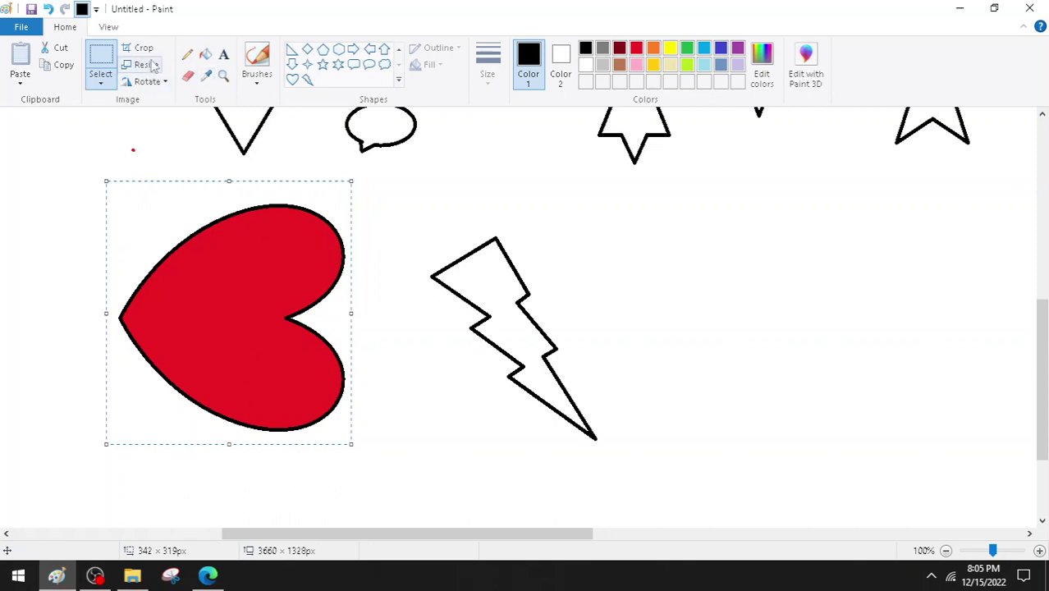
pyautogui.click(149, 84)
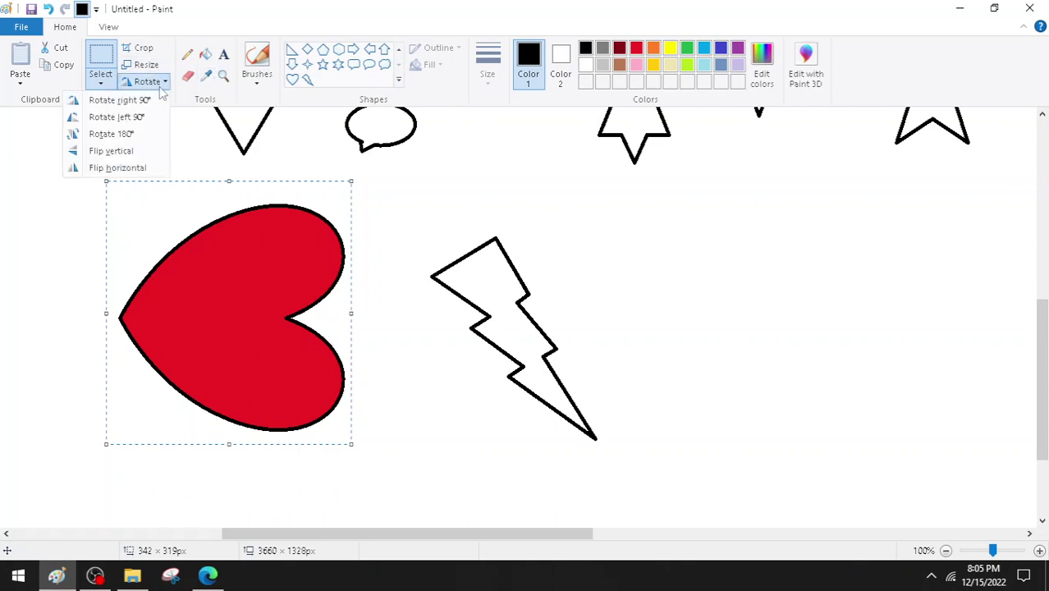
pyautogui.click(115, 116)
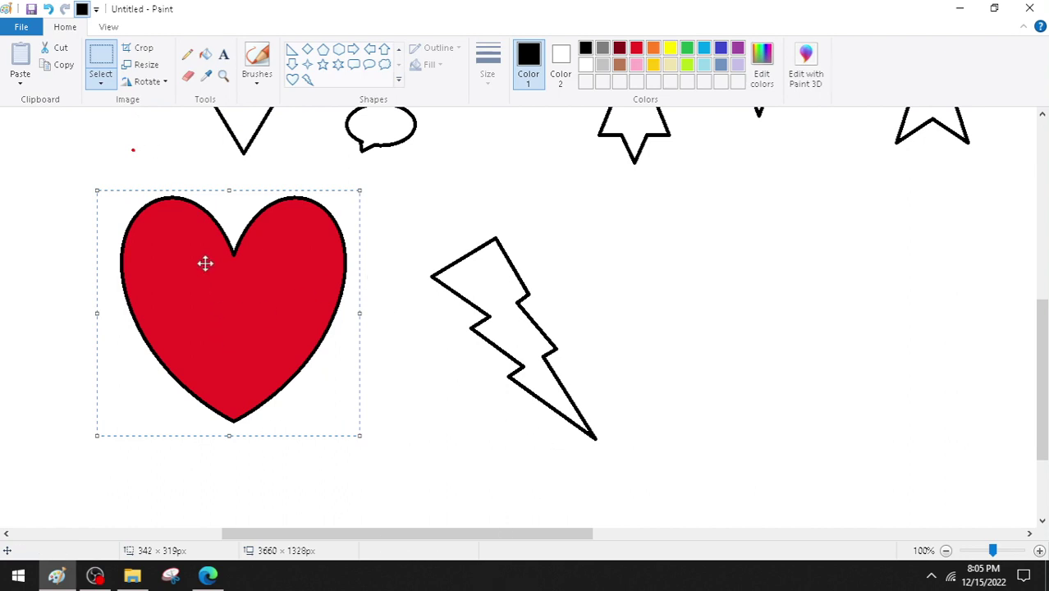
# Skew the selected heart horizontally by 20 degrees.
pyautogui.click(146, 66)
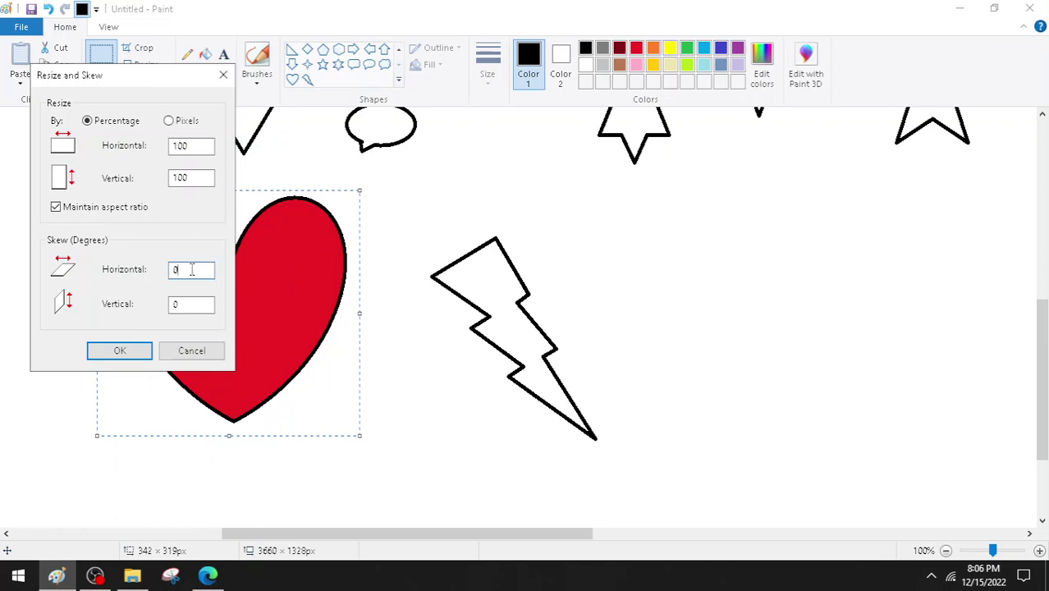
pyautogui.moveTo(197, 270); pyautogui.dragTo(156, 274)
pyautogui.write('20')
pyautogui.click(117, 352)
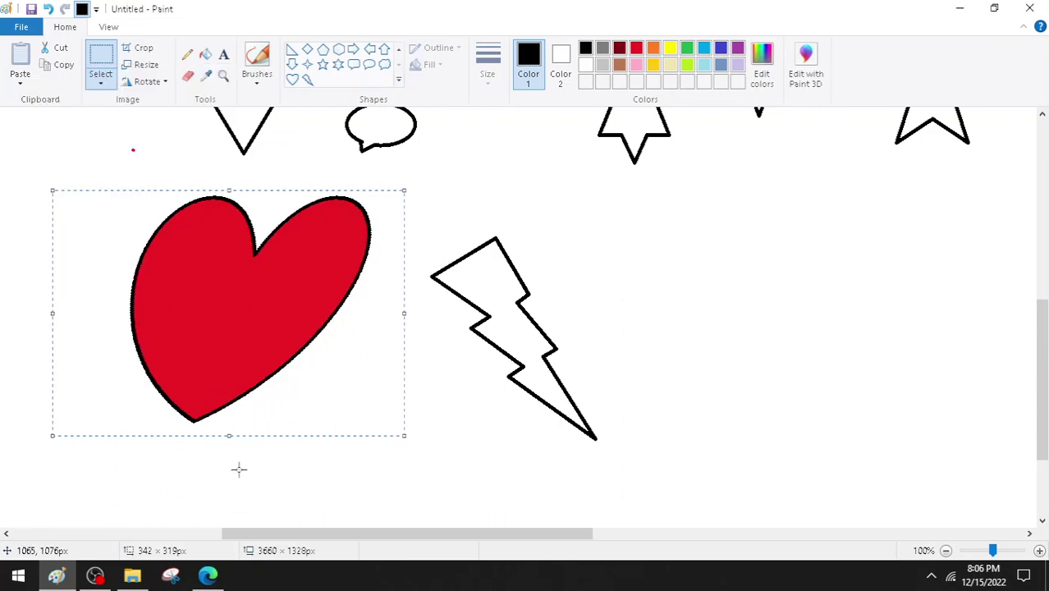
pyautogui.click(153, 67)
pyautogui.click(187, 274)
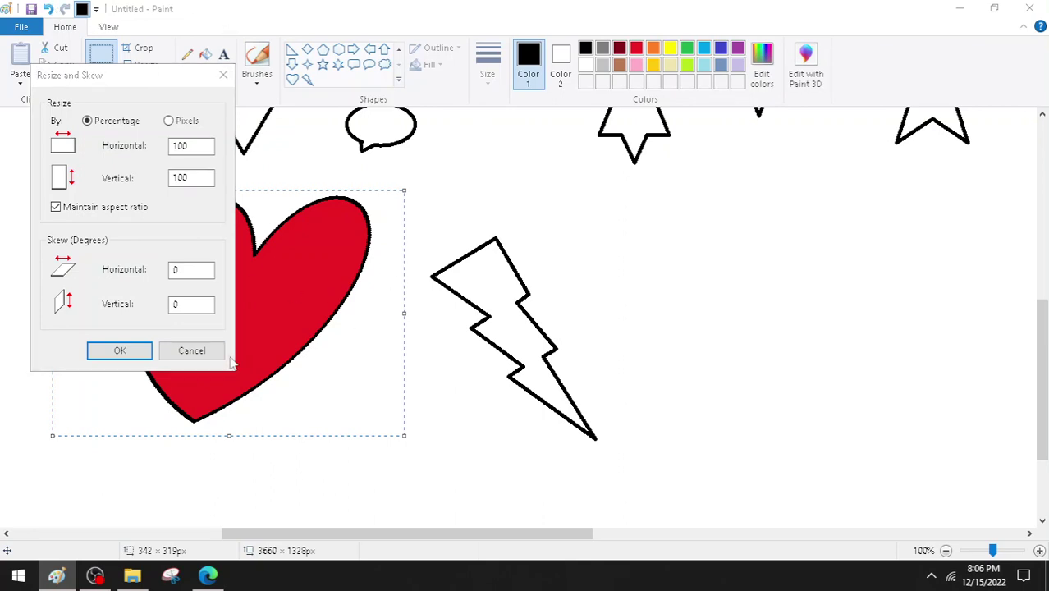
pyautogui.click(202, 352)
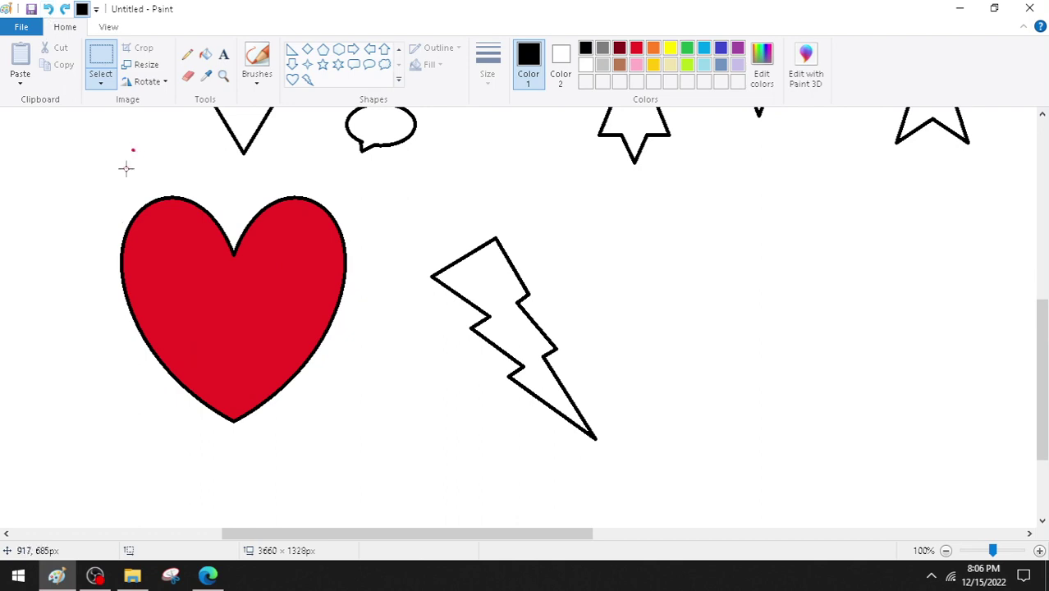
# Enclose the heart in a rectangular selection, try a steep horizontal skew on it, and undo that skew.
pyautogui.click(103, 70)
pyautogui.moveTo(89, 174); pyautogui.dragTo(380, 452)
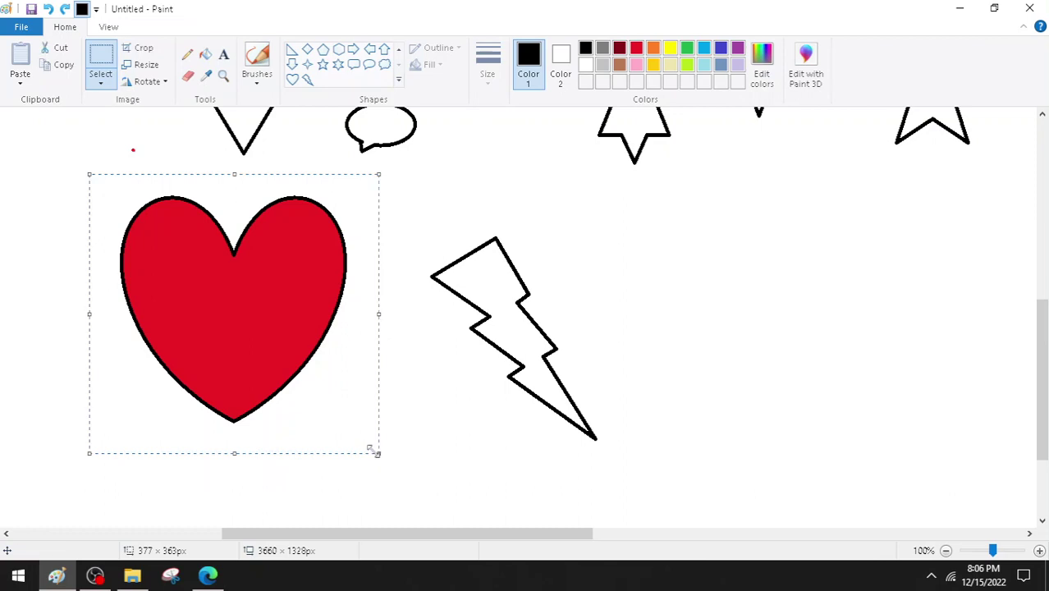
pyautogui.click(147, 64)
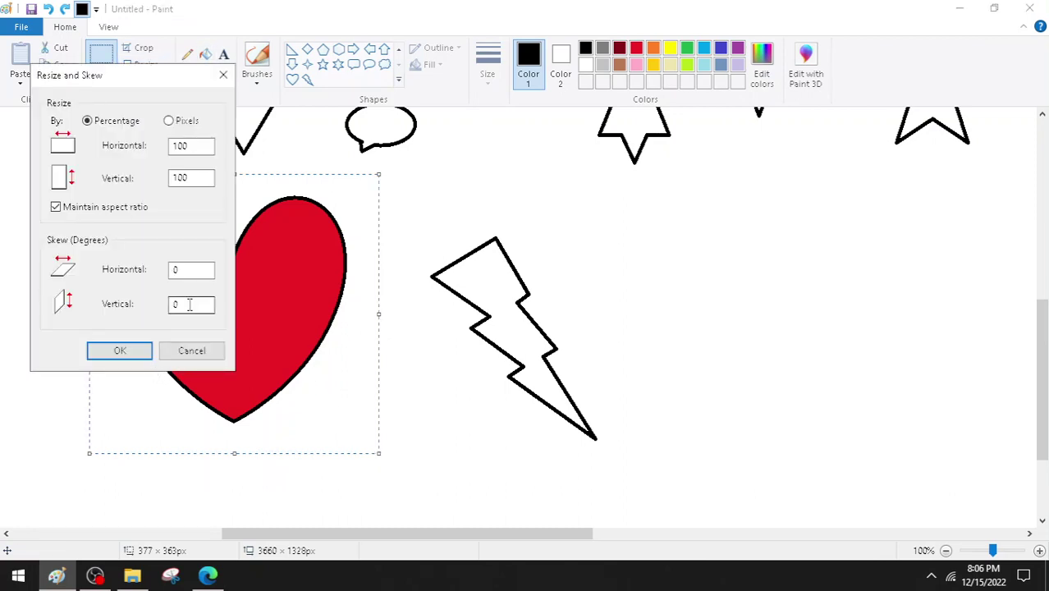
pyautogui.doubleClick(195, 271)
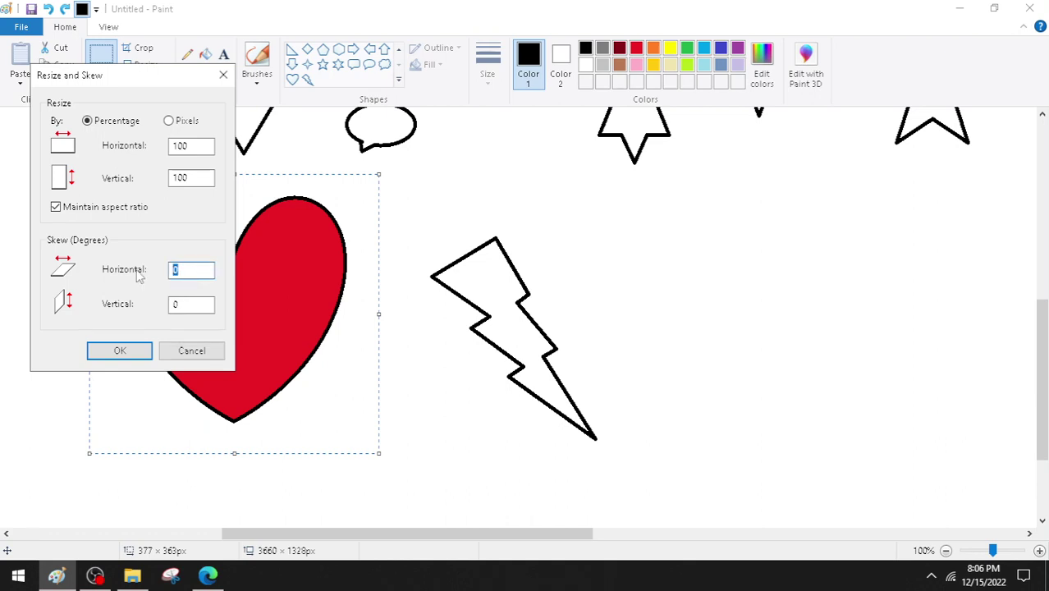
pyautogui.write('5')
pyautogui.click(119, 350)
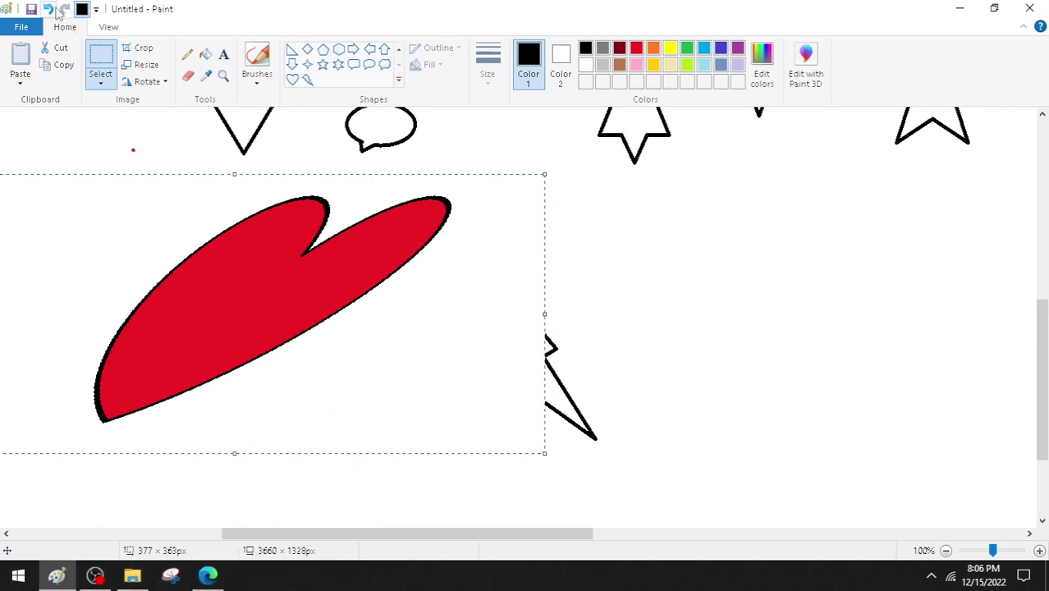
pyautogui.click(48, 9)
# Switch to the computer book PDF in Edge and underline "stretched", "end while the", "remains fixed" and "these steps" in the Skewing an Image introduction.
pyautogui.click(208, 574)
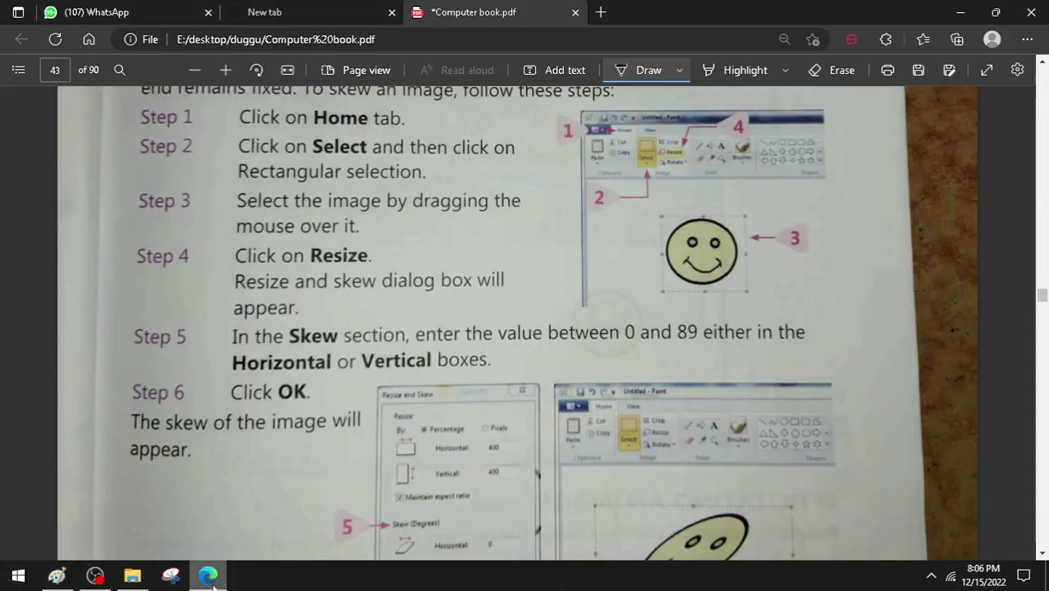
pyautogui.scroll(-5, 496, 428)
pyautogui.scroll(1, 496, 427)
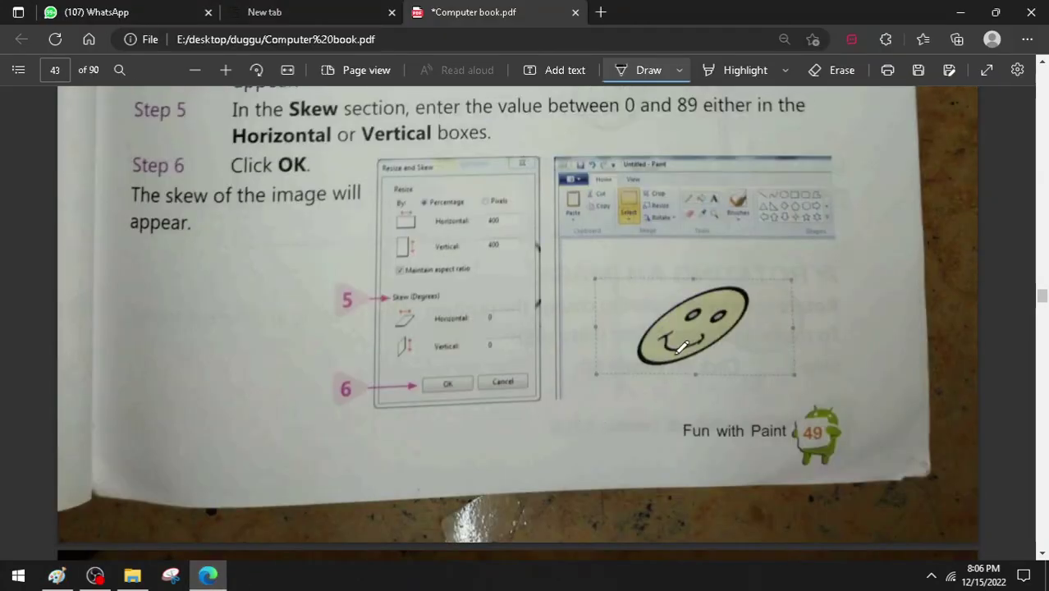
pyautogui.scroll(2, 722, 406)
pyautogui.scroll(2, 721, 406)
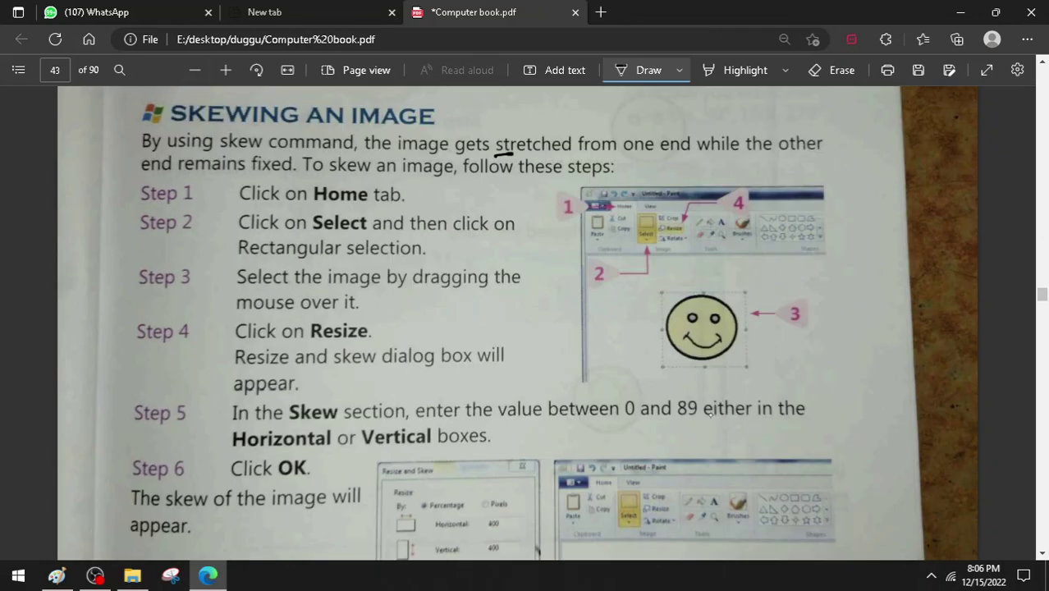
pyautogui.moveTo(513, 152); pyautogui.dragTo(580, 151)
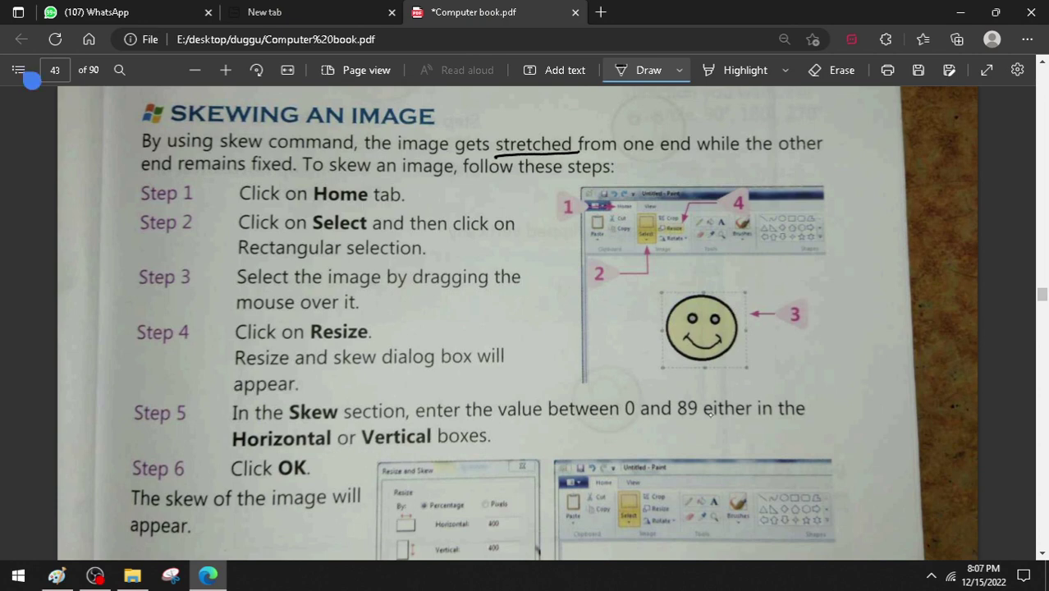
pyautogui.moveTo(691, 154); pyautogui.dragTo(789, 158)
pyautogui.moveTo(197, 176); pyautogui.dragTo(280, 178)
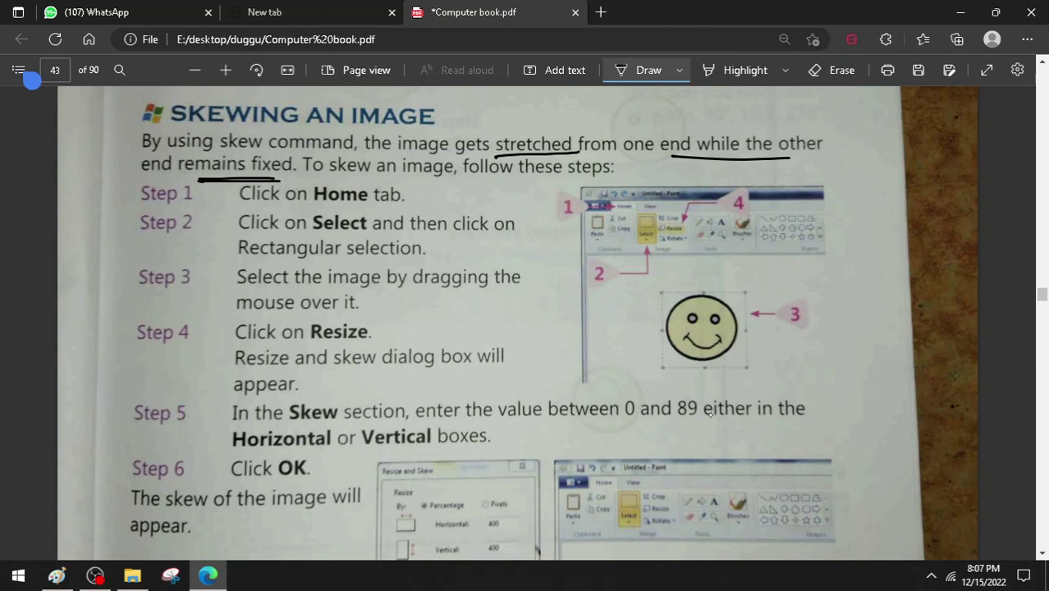
pyautogui.moveTo(495, 185); pyautogui.dragTo(586, 182)
# Draw check marks at Steps 1, 2 and 3 of the skewing instructions and beside "Rectangular selection".
pyautogui.moveTo(128, 197); pyautogui.dragTo(199, 181)
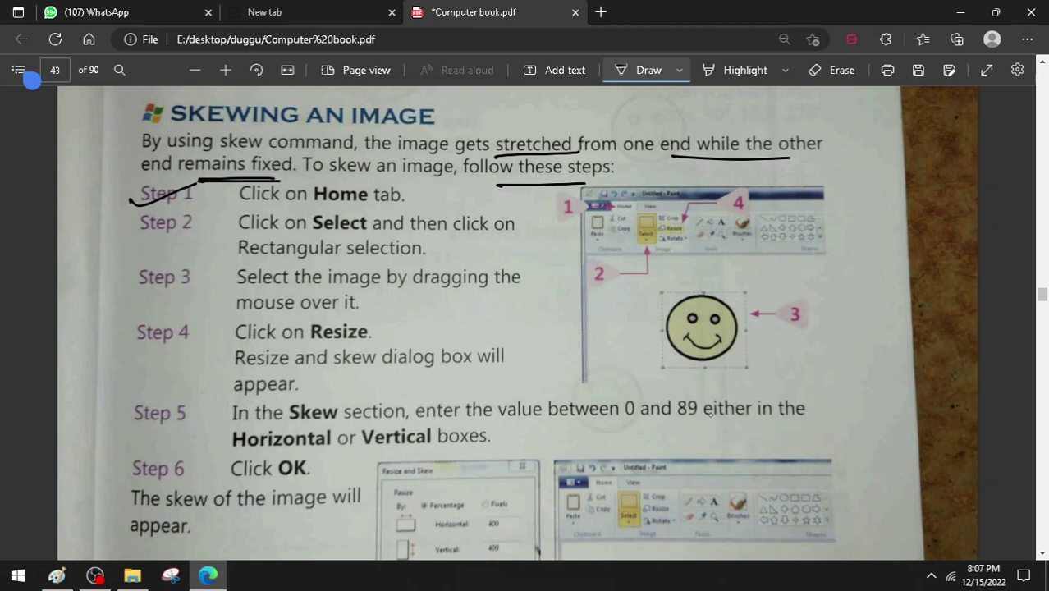
pyautogui.moveTo(127, 232); pyautogui.dragTo(238, 203)
pyautogui.moveTo(453, 247); pyautogui.dragTo(533, 234)
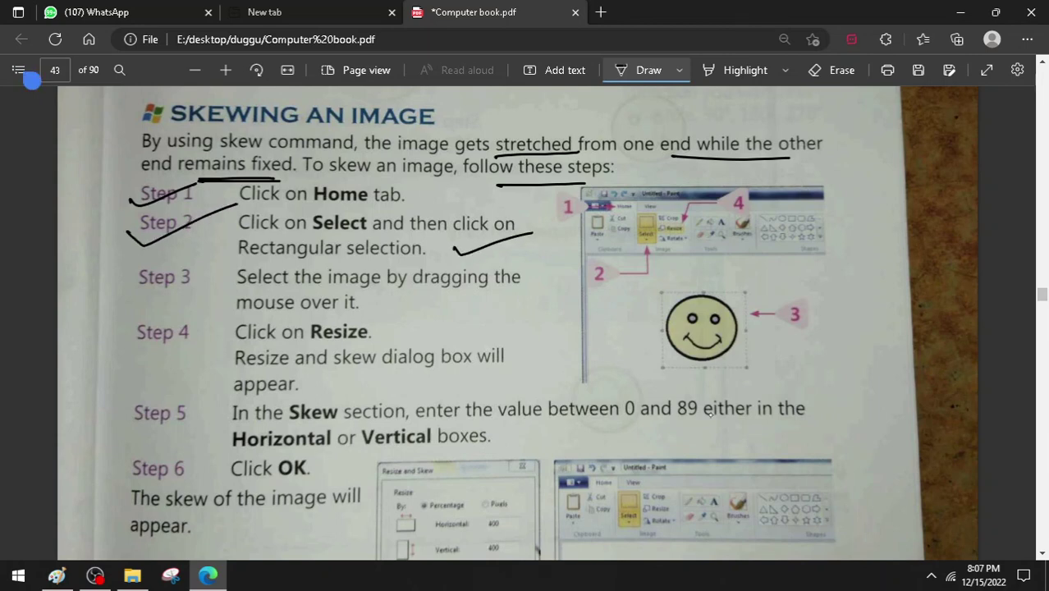
pyautogui.moveTo(121, 277); pyautogui.dragTo(211, 243)
# Draw check marks at Steps 4, 5 and 6 of the skewing instructions and underline "between 0 and 89" in Step 5.
pyautogui.scroll(-2, 580, 394)
pyautogui.scroll(1, 580, 394)
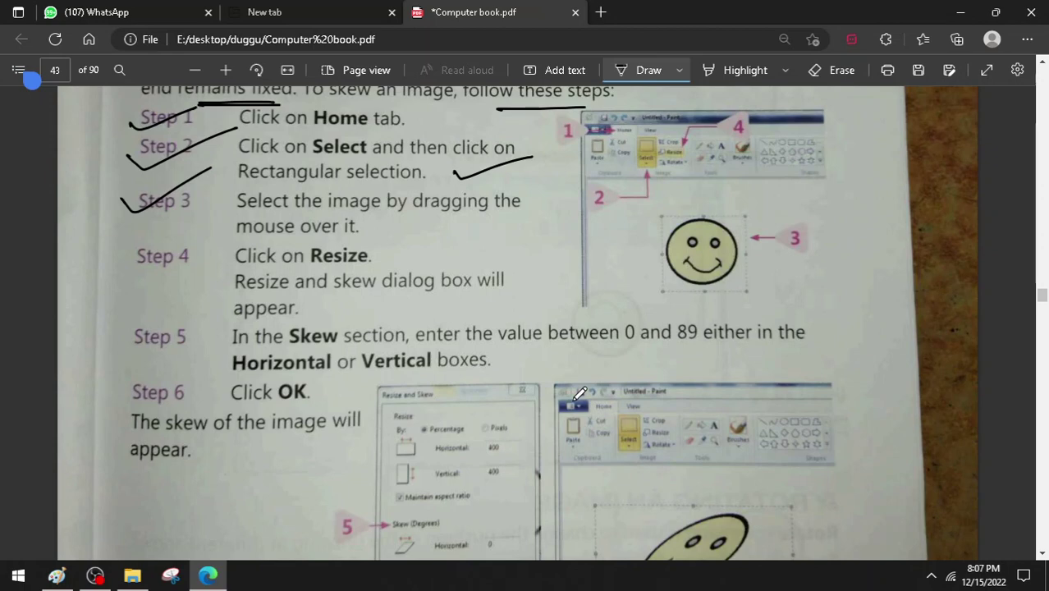
pyautogui.scroll(-1, 648, 456)
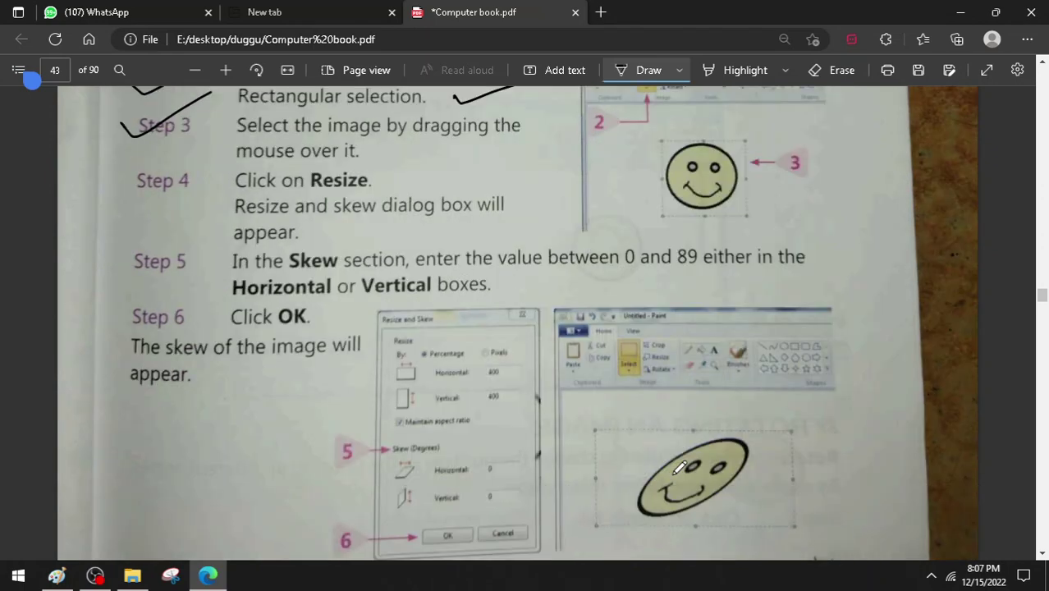
pyautogui.moveTo(146, 196)
pyautogui.mouseDown()
pyautogui.moveTo(179, 193)
pyautogui.moveTo(227, 165)
pyautogui.mouseUp()
pyautogui.moveTo(559, 268); pyautogui.dragTo(704, 267)
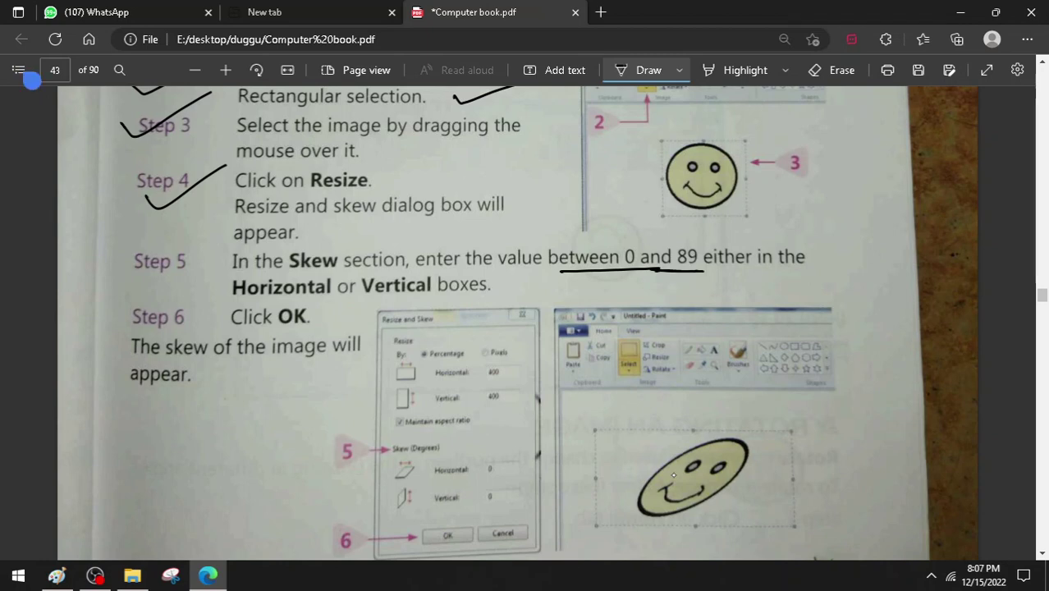
pyautogui.moveTo(133, 265)
pyautogui.mouseDown()
pyautogui.moveTo(139, 279)
pyautogui.moveTo(222, 238)
pyautogui.mouseUp()
pyautogui.scroll(-3, 675, 472)
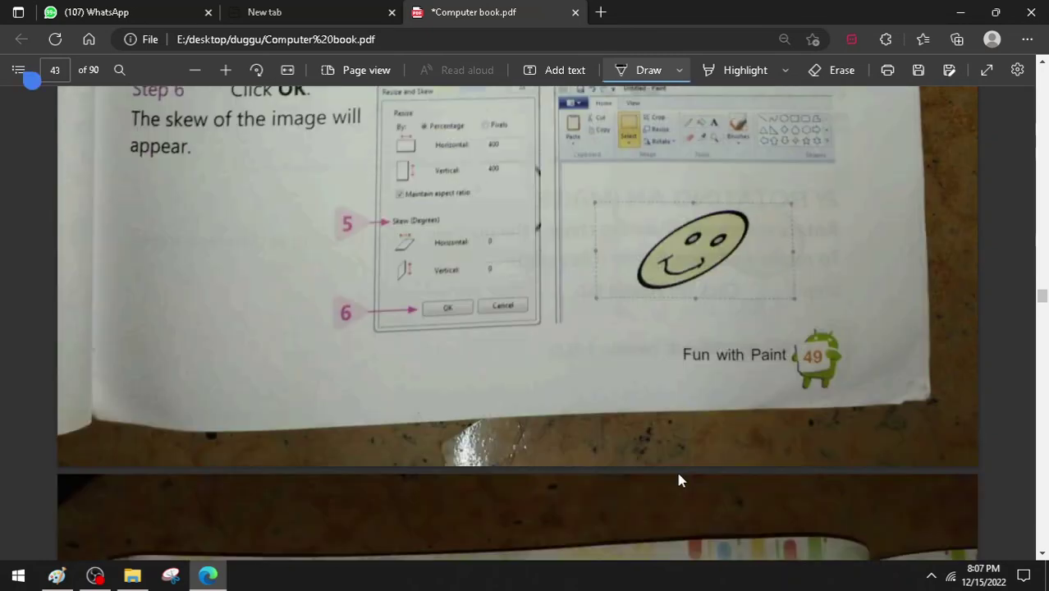
pyautogui.scroll(2, 385, 234)
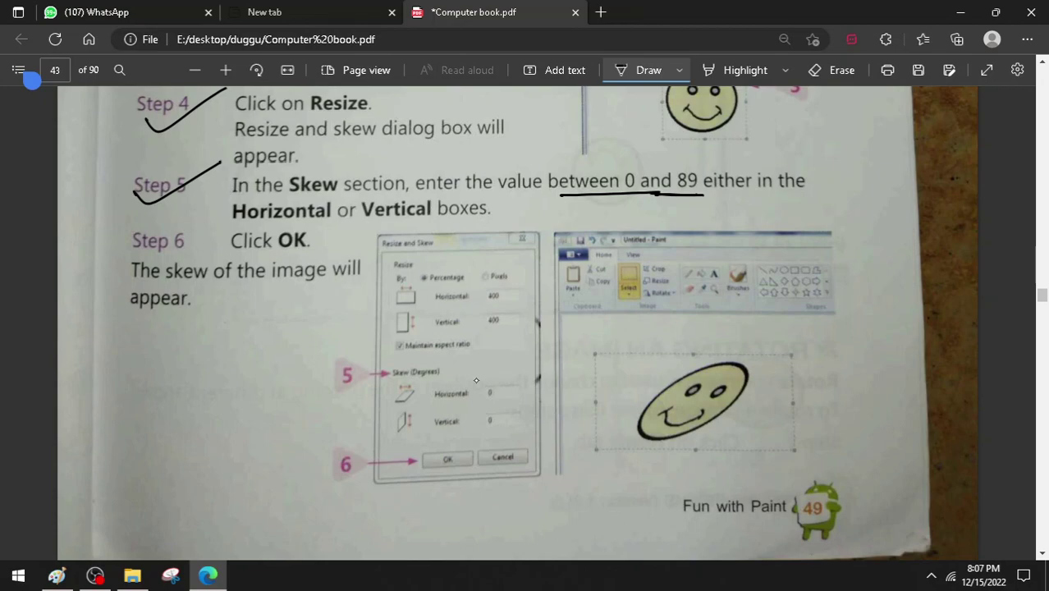
pyautogui.moveTo(115, 267); pyautogui.dragTo(223, 204)
# Draw check marks beside the two lines defining the Flip command under Flipping an Image on the next PDF page.
pyautogui.scroll(-8, 412, 369)
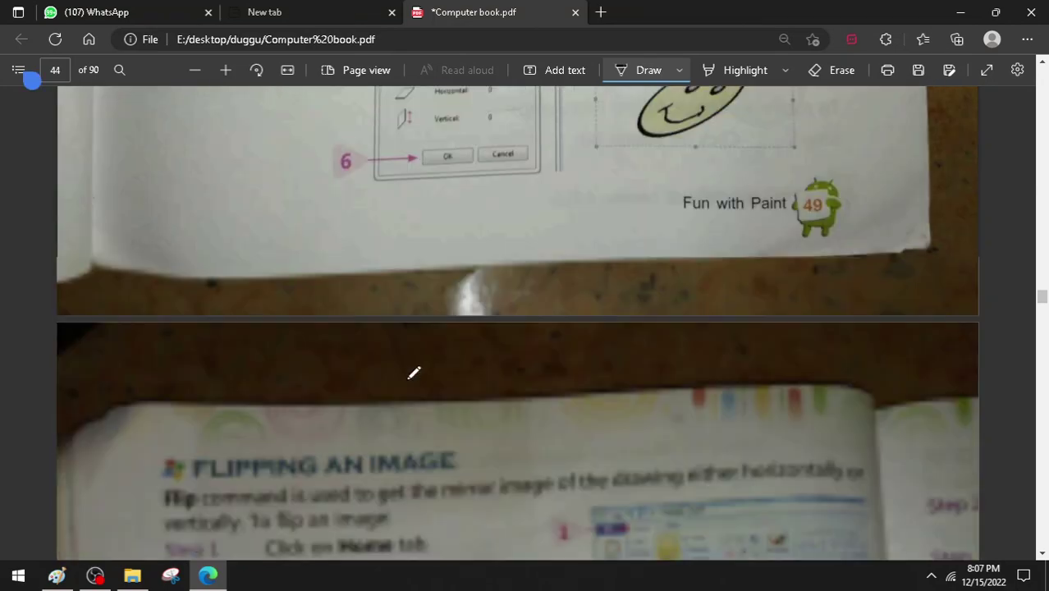
pyautogui.scroll(-1, 420, 384)
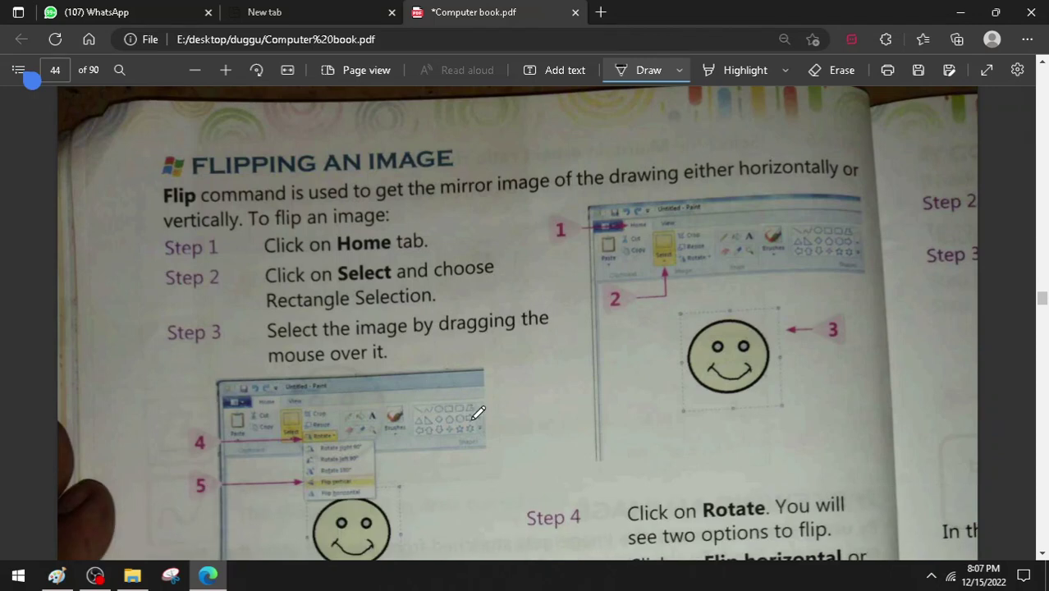
pyautogui.scroll(-1, 475, 410)
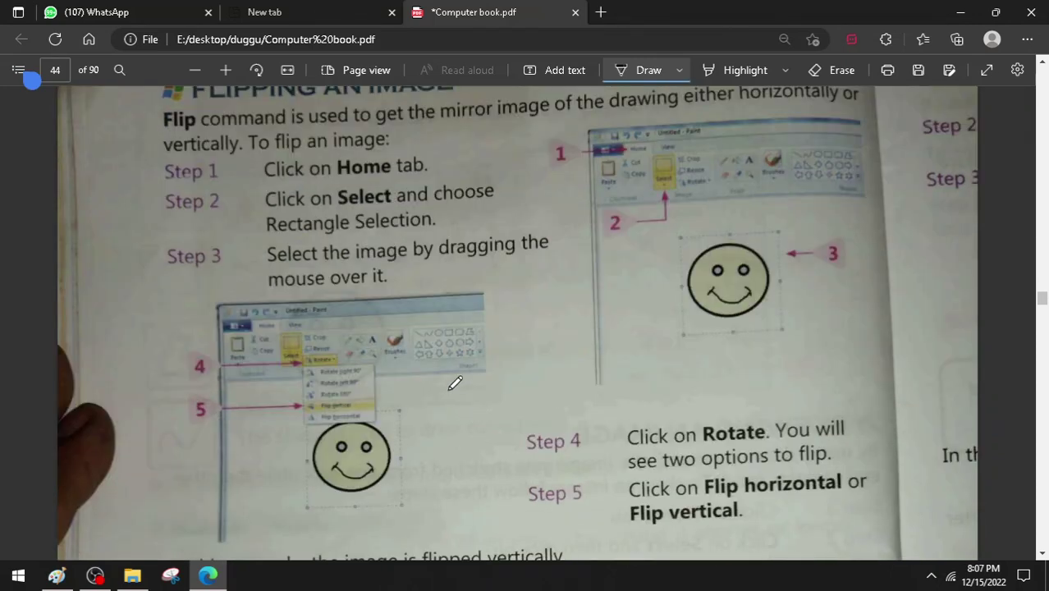
pyautogui.scroll(1, 402, 381)
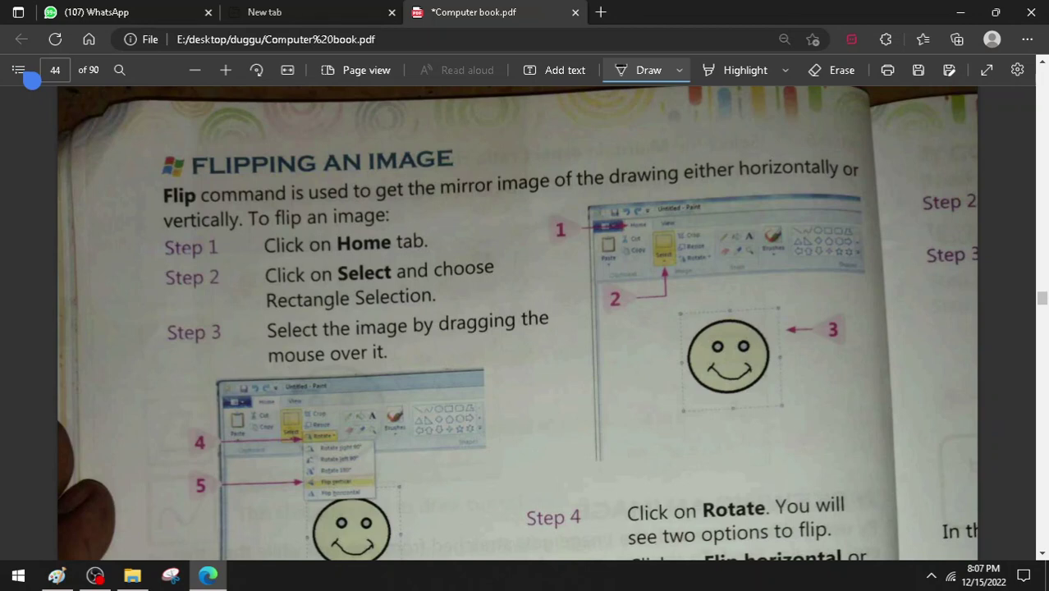
pyautogui.moveTo(125, 199); pyautogui.dragTo(216, 170)
pyautogui.moveTo(133, 233); pyautogui.dragTo(200, 206)
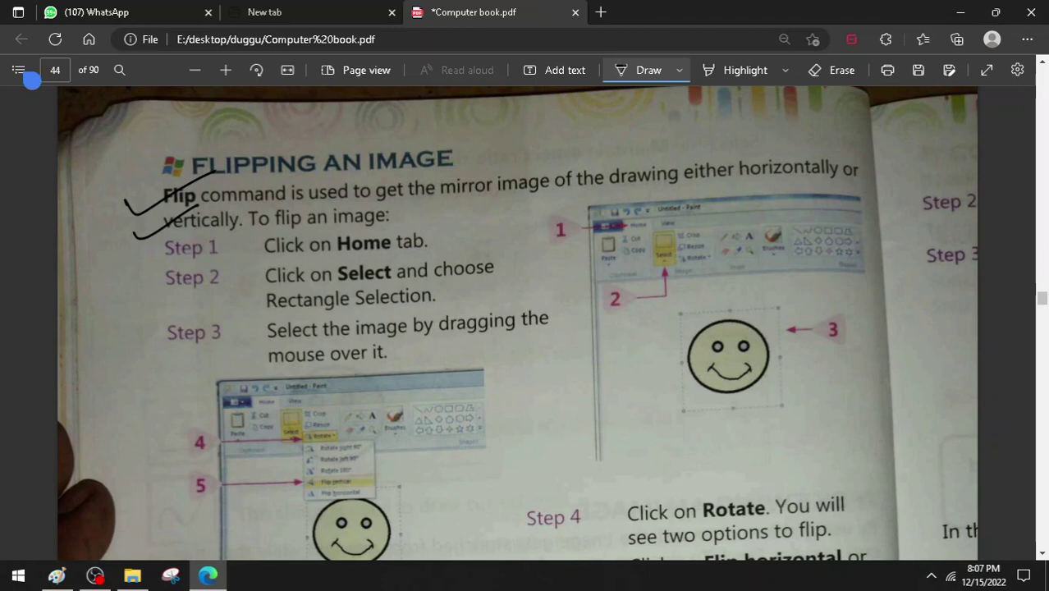
# Draw check marks at Steps 1, 2 and 3 of the flipping instructions and underline "Selection", "dragging the" and "over it".
pyautogui.scroll(-2, 405, 389)
pyautogui.scroll(1, 411, 384)
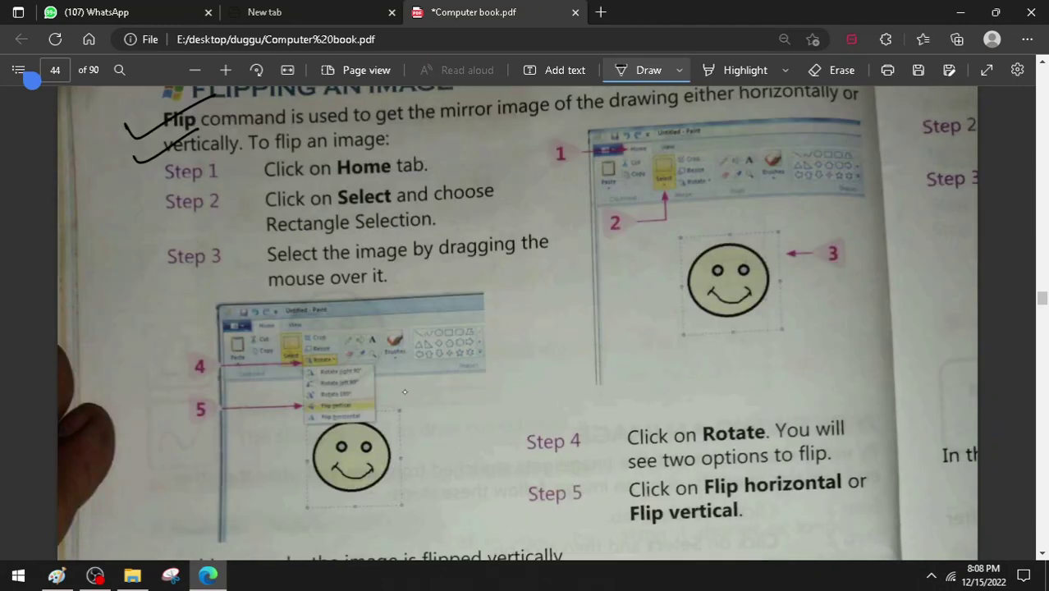
pyautogui.moveTo(157, 180); pyautogui.dragTo(256, 151)
pyautogui.moveTo(175, 215); pyautogui.dragTo(274, 191)
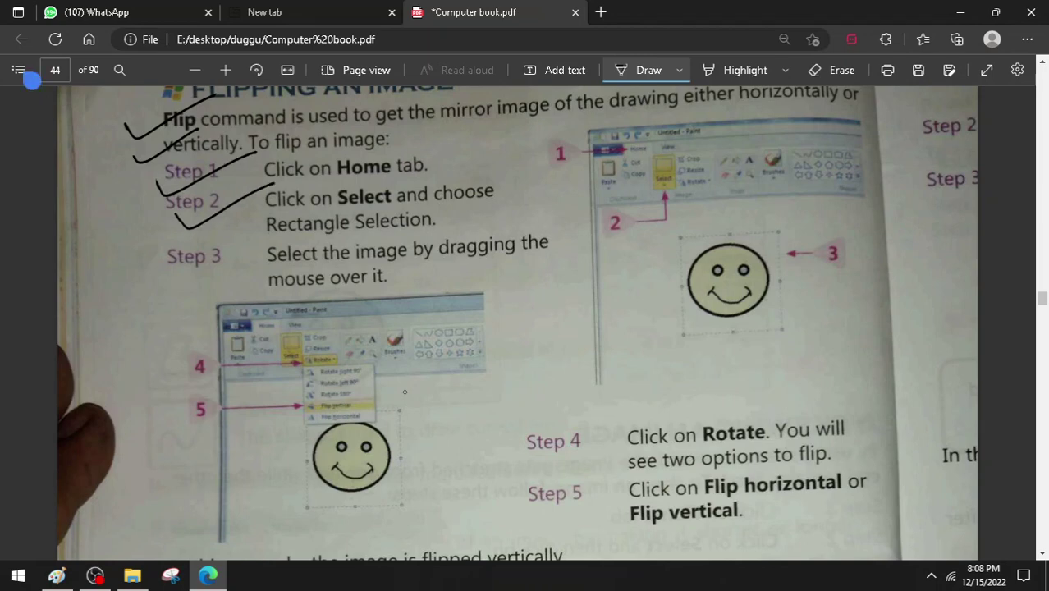
pyautogui.moveTo(344, 237); pyautogui.dragTo(456, 239)
pyautogui.moveTo(155, 276); pyautogui.dragTo(234, 248)
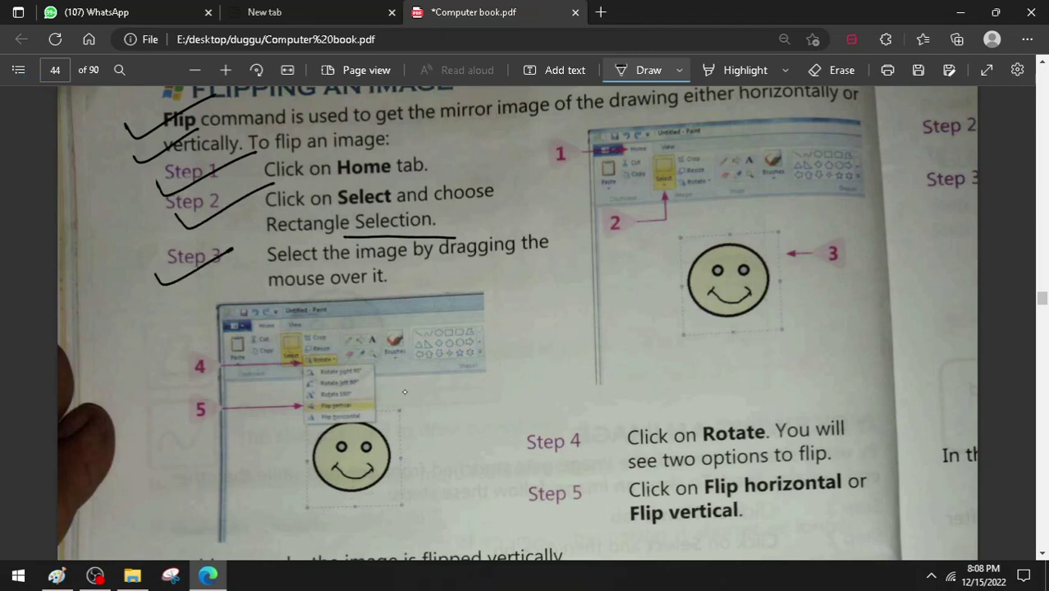
pyautogui.moveTo(462, 260); pyautogui.dragTo(539, 255)
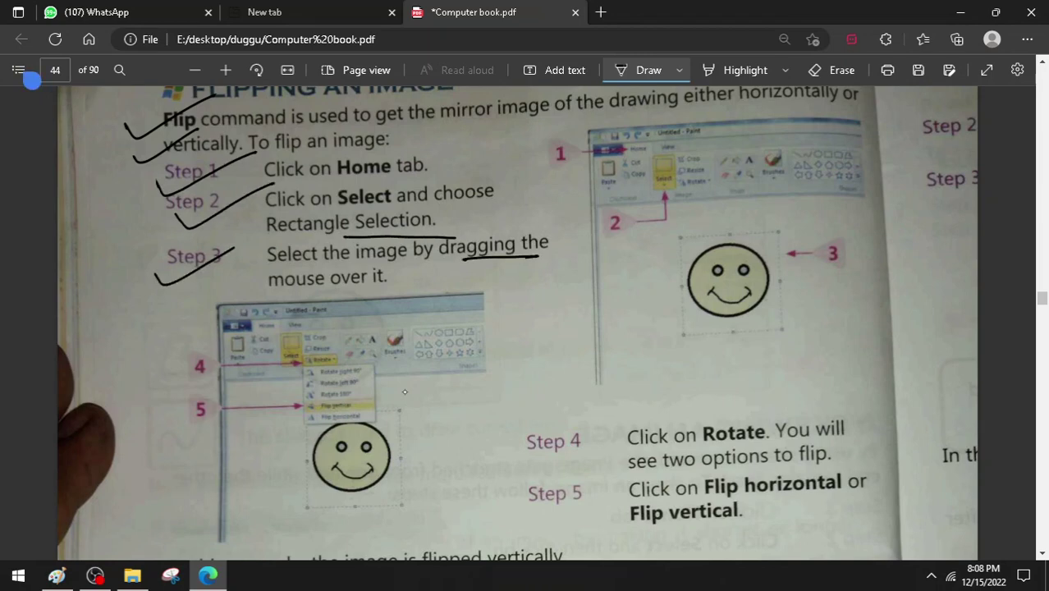
pyautogui.moveTo(313, 288); pyautogui.dragTo(406, 283)
# Switch to Paint and review the selection shapes, the Resize and Skew settings, and the rotate and flip options without applying any.
pyautogui.click(62, 576)
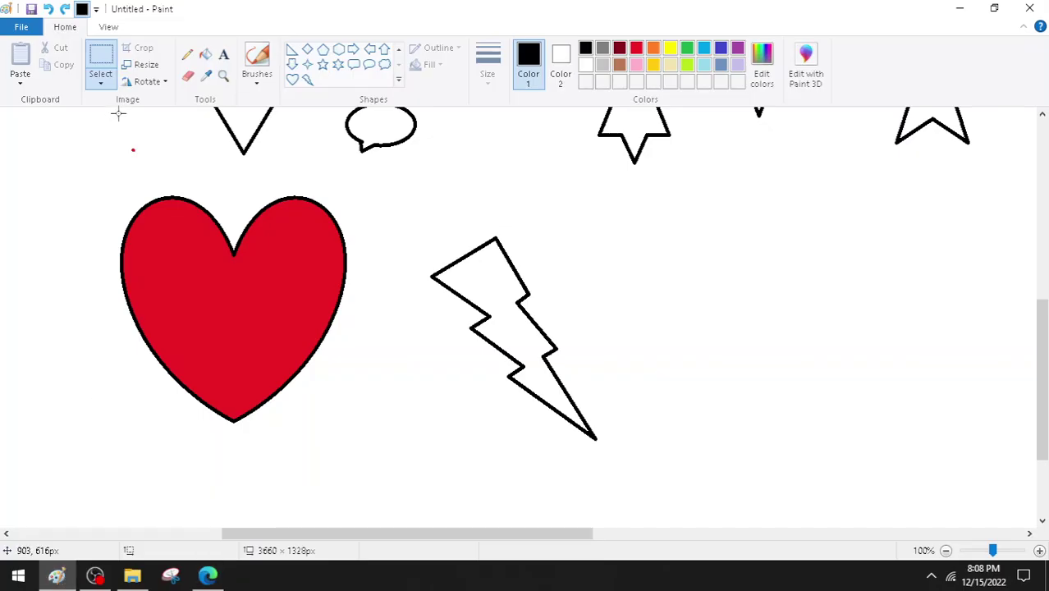
pyautogui.click(106, 85)
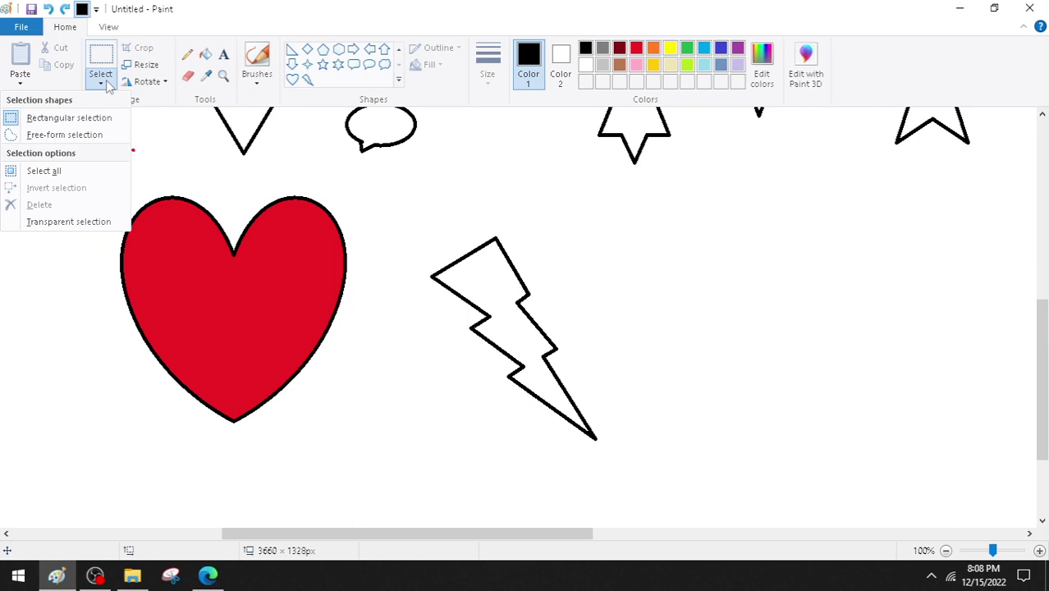
pyautogui.click(151, 72)
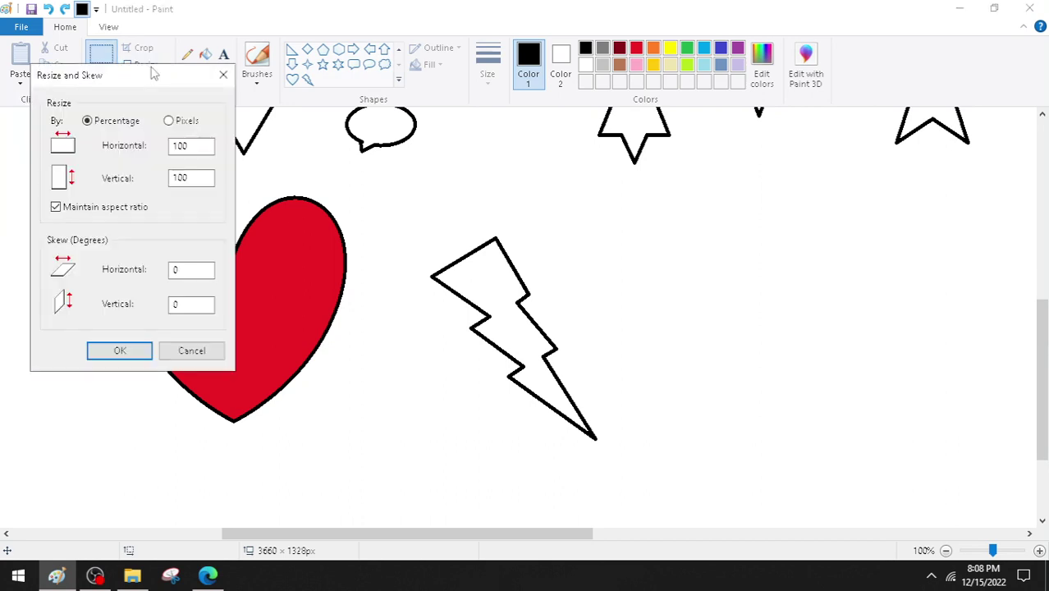
pyautogui.click(105, 64)
pyautogui.click(222, 75)
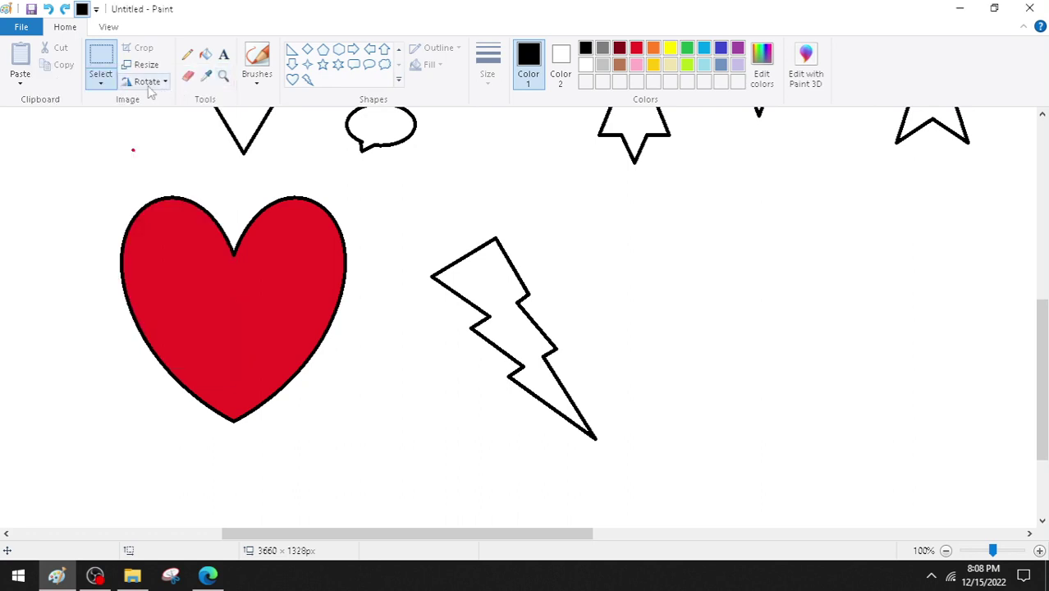
pyautogui.click(166, 85)
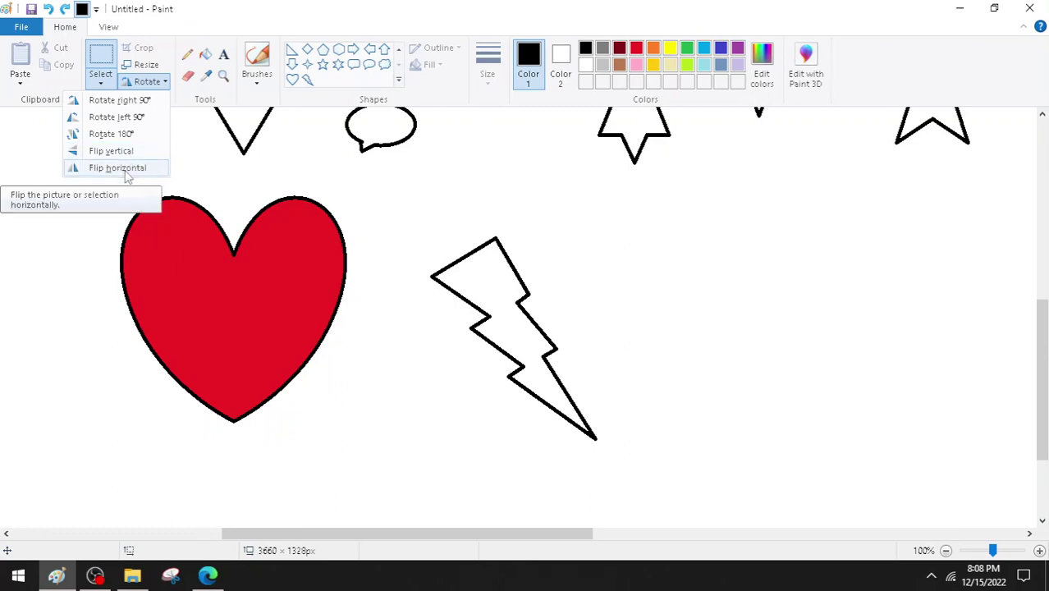
# Return to the PDF in Edge and view Steps 4 and 5 of the flipping instructions.
pyautogui.click(208, 575)
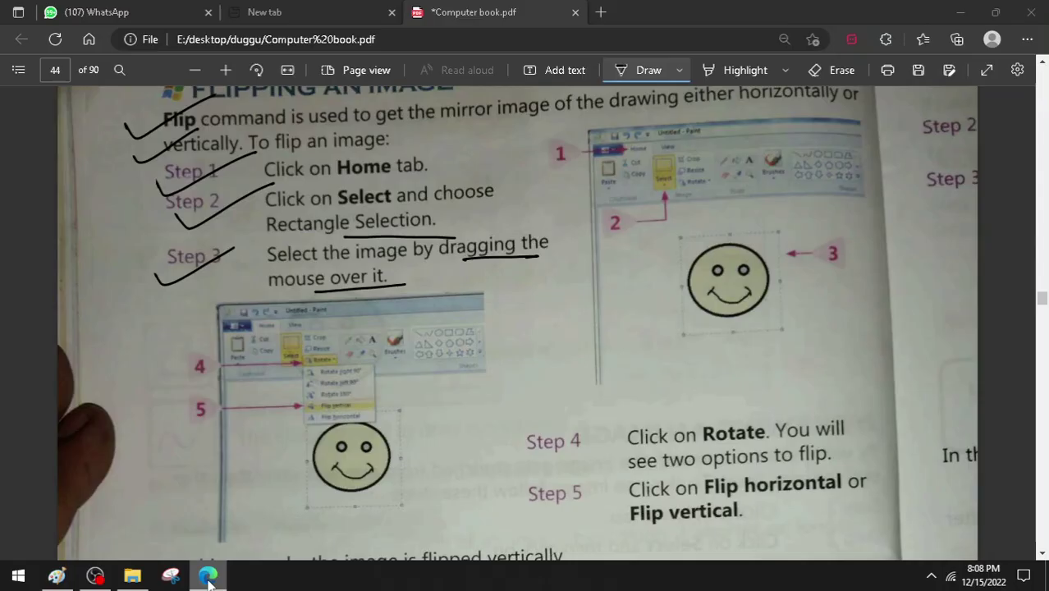
pyautogui.scroll(-1, 308, 447)
pyautogui.scroll(1, 345, 418)
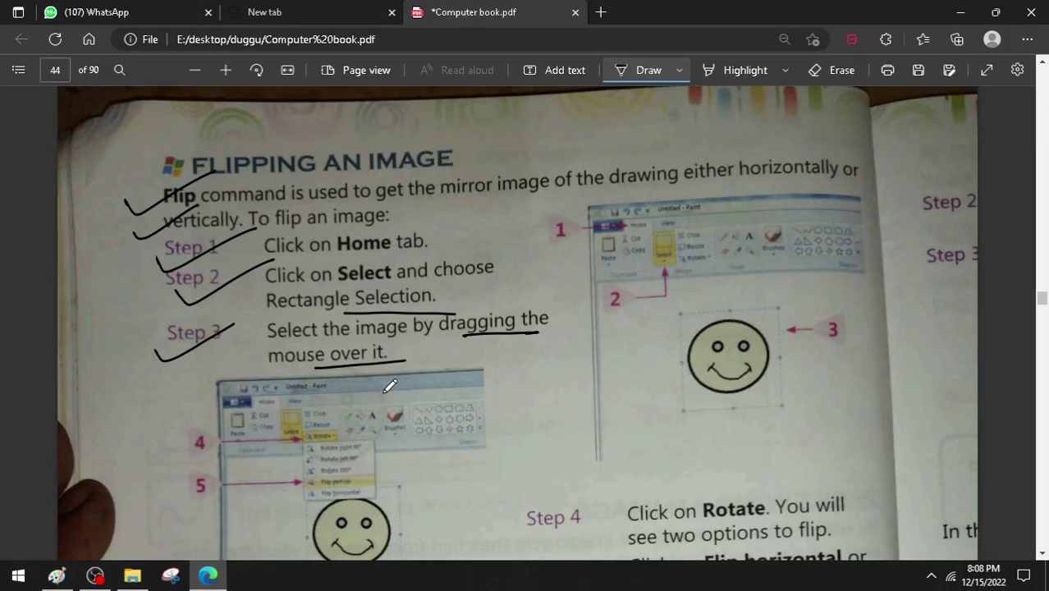
pyautogui.scroll(-1, 391, 385)
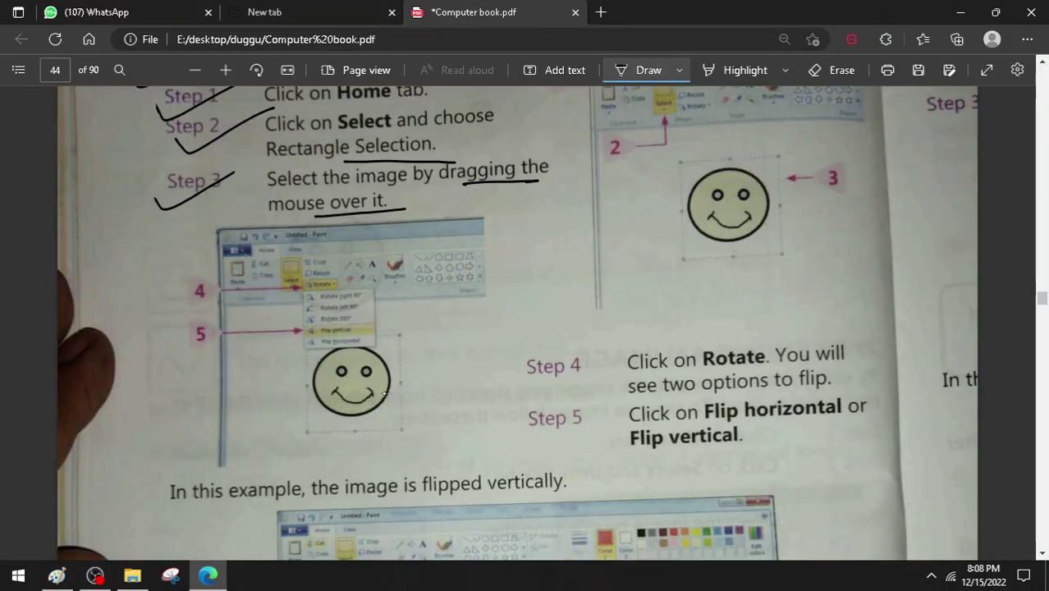
# Draw check marks at Steps 4 and 5 of the flipping instructions and view the vertically flipped smiley example below them.
pyautogui.moveTo(539, 363); pyautogui.dragTo(642, 327)
pyautogui.moveTo(532, 418); pyautogui.dragTo(627, 389)
pyautogui.scroll(-4, 358, 390)
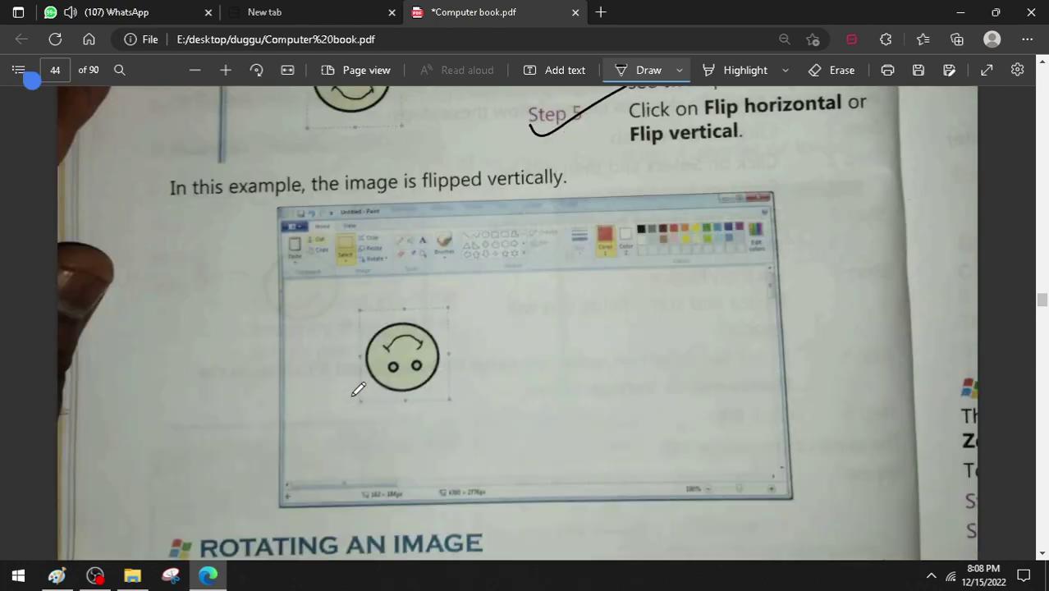
pyautogui.scroll(2, 358, 390)
pyautogui.scroll(1, 391, 377)
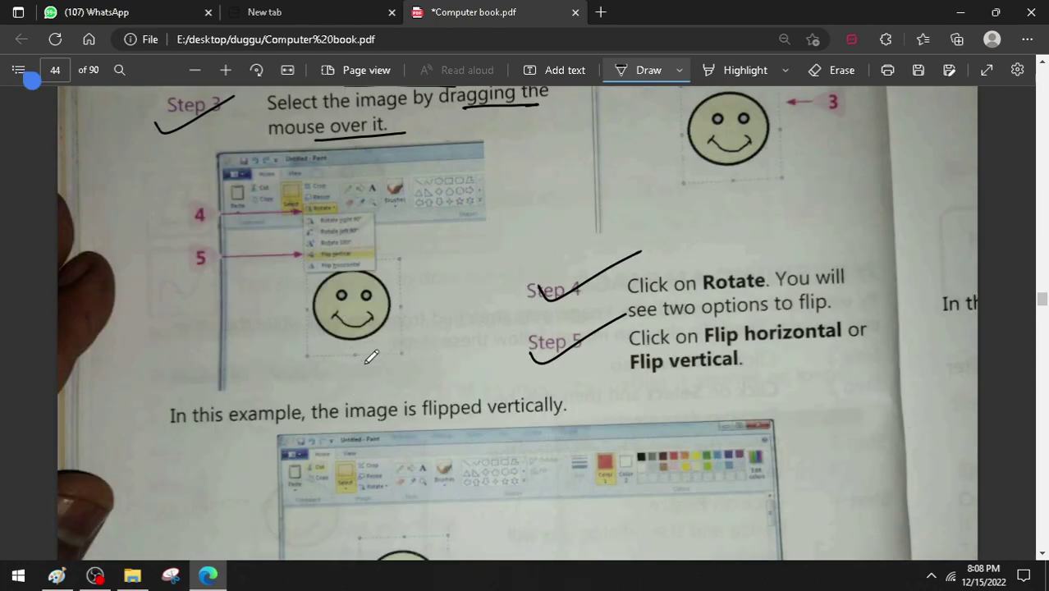
pyautogui.scroll(-3, 368, 358)
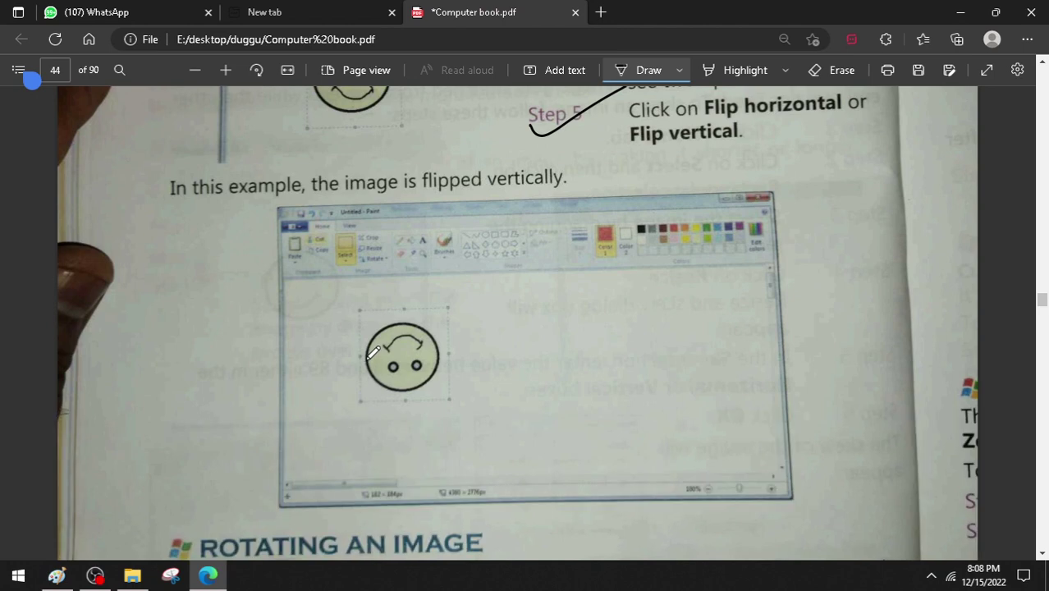
# Switch to Paint, select the red heart with a rectangle of about 358 × 324 px and flip it vertically.
pyautogui.click(72, 583)
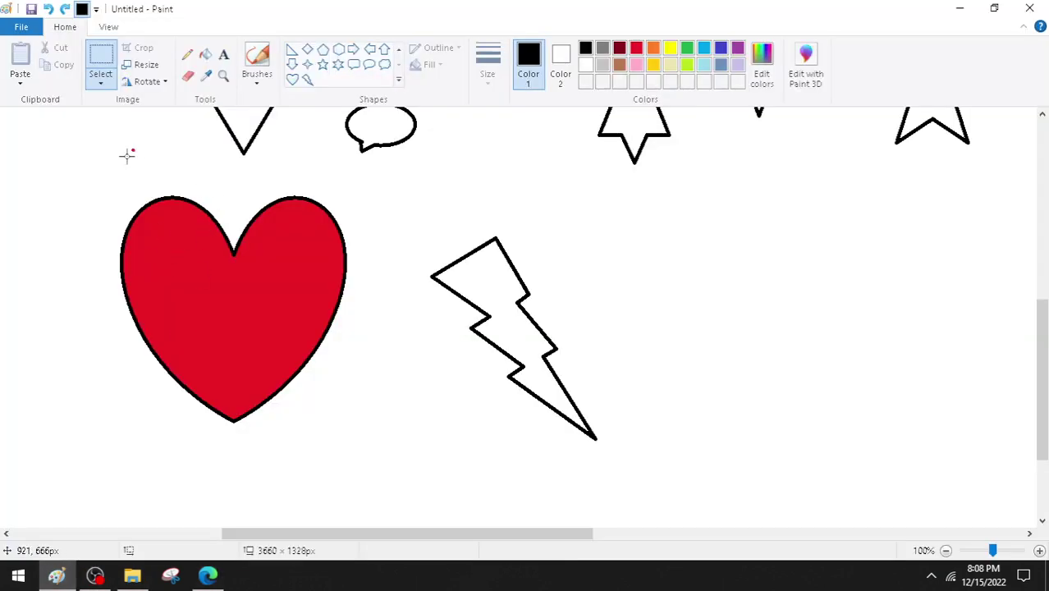
pyautogui.moveTo(100, 171)
pyautogui.mouseDown()
pyautogui.moveTo(167, 181)
pyautogui.moveTo(379, 436)
pyautogui.moveTo(376, 420)
pyautogui.mouseUp()
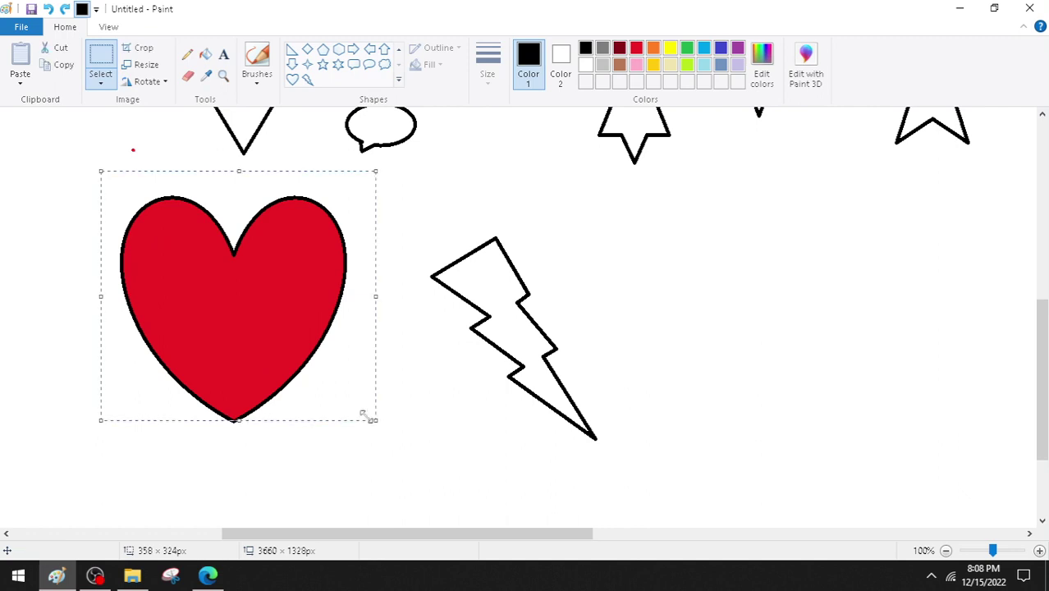
pyautogui.click(164, 86)
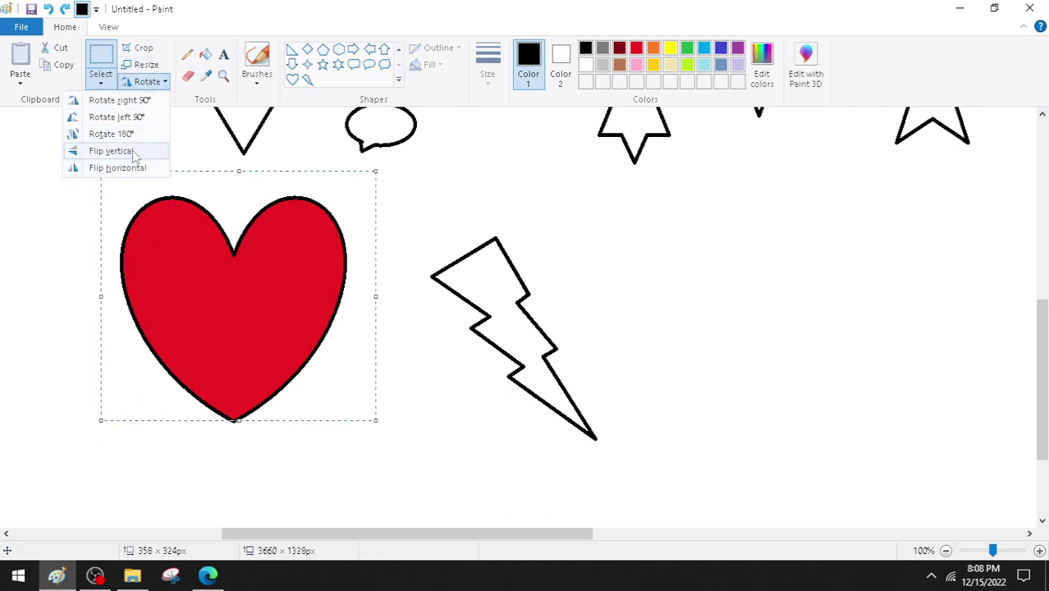
pyautogui.click(135, 149)
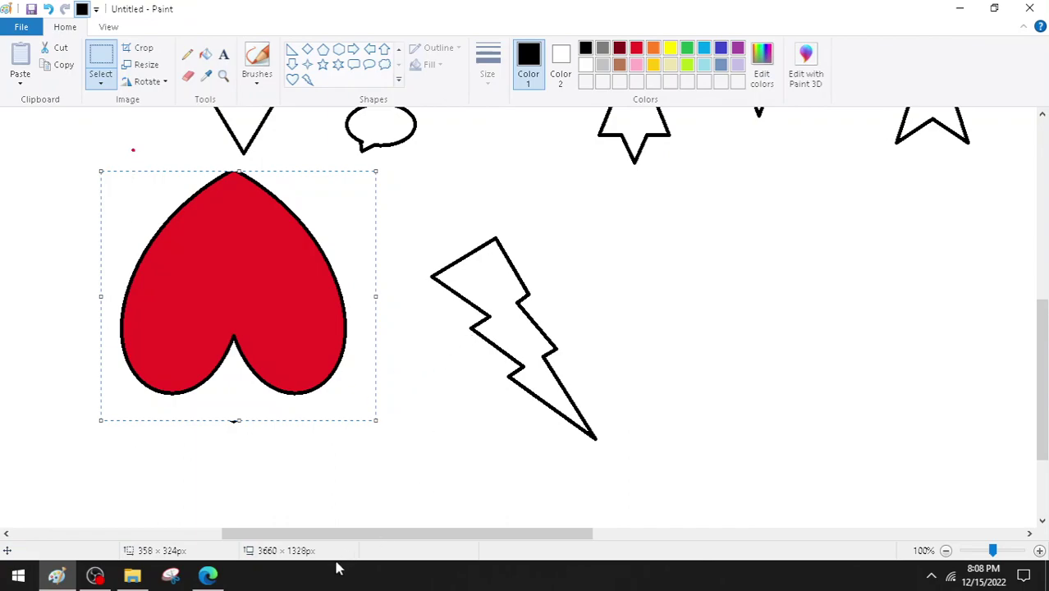
# Return to the PDF in Edge, check-mark the Rotating an Image heading, and underline "follow these steps:" and "Click on Home tab.".
pyautogui.click(171, 577)
pyautogui.scroll(-3, 302, 446)
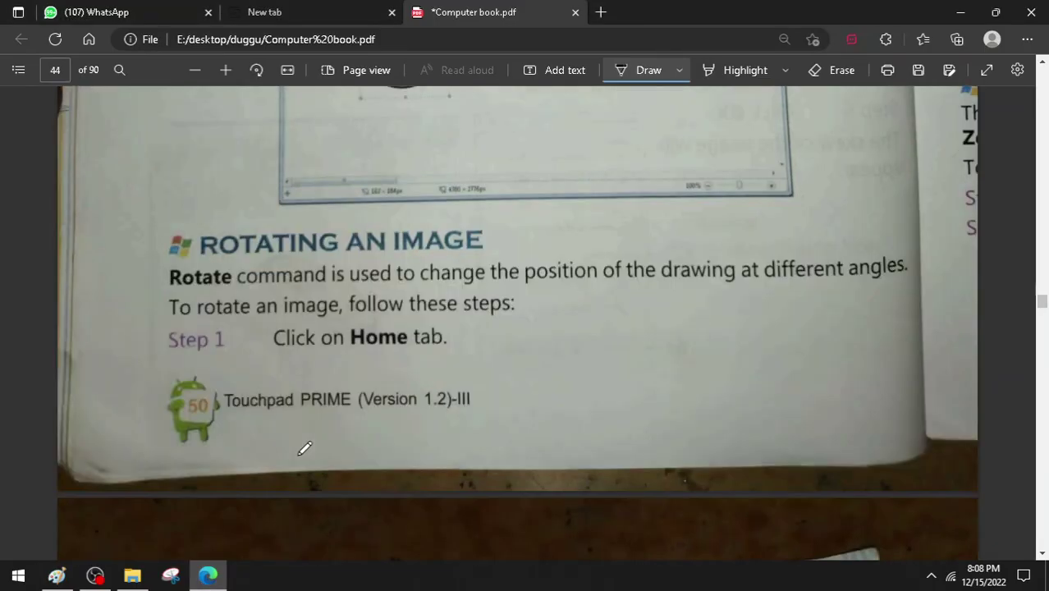
pyautogui.moveTo(146, 251); pyautogui.dragTo(251, 210)
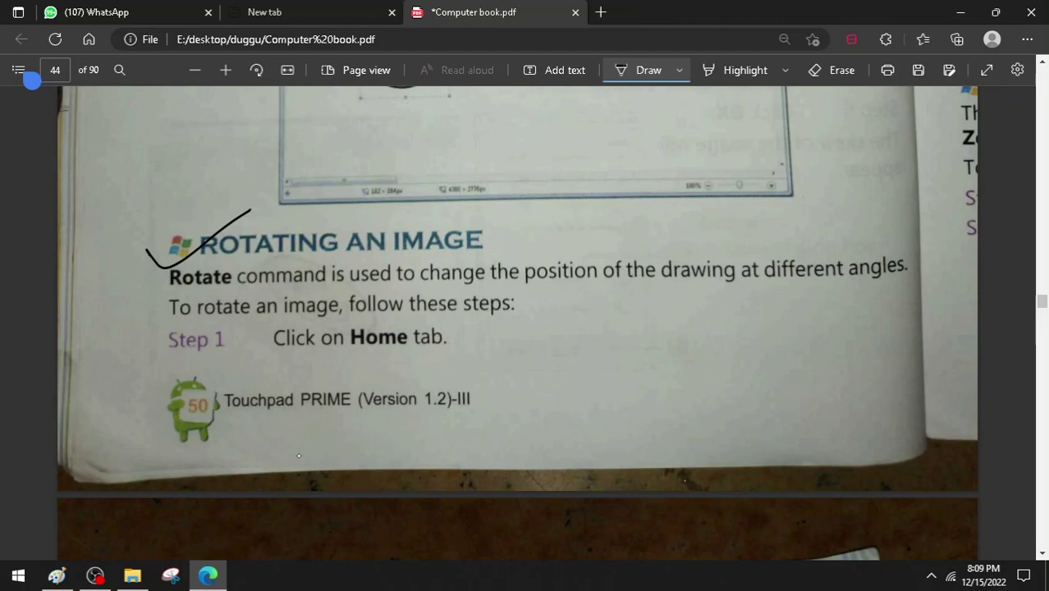
pyautogui.moveTo(365, 325); pyautogui.dragTo(543, 320)
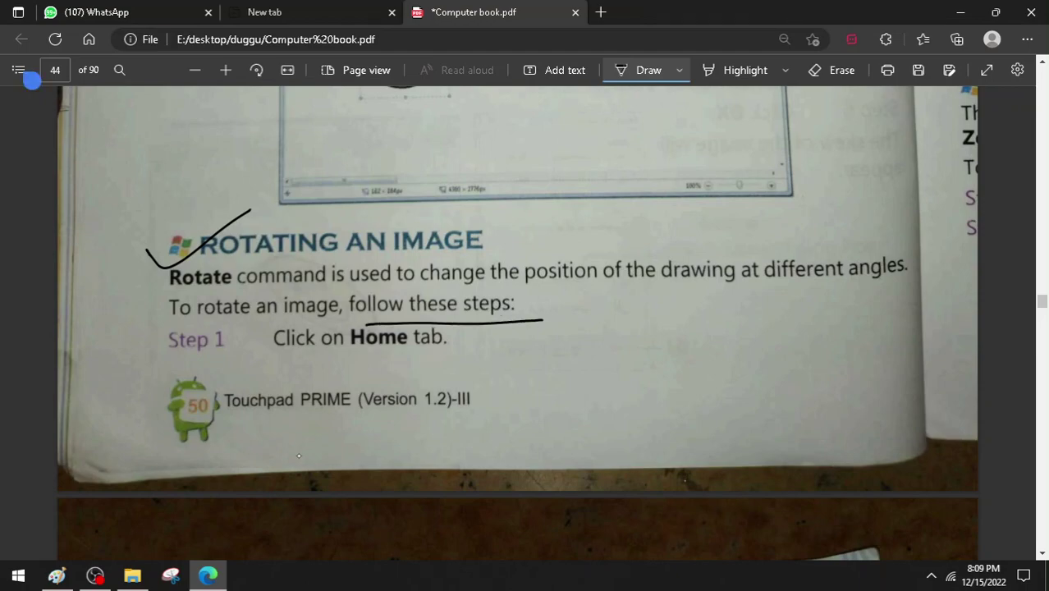
pyautogui.moveTo(272, 358); pyautogui.dragTo(443, 356)
# Draw check marks at Steps 2 and 3 of the rotating instructions on page 45 and view the rotated smiley example.
pyautogui.scroll(-10, 378, 422)
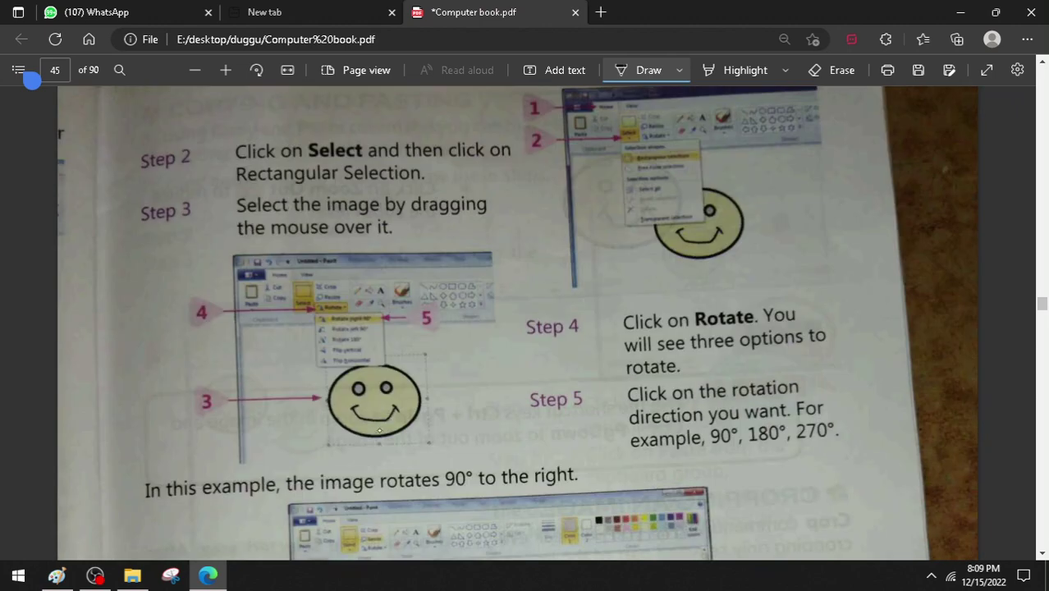
pyautogui.moveTo(161, 178); pyautogui.dragTo(260, 130)
pyautogui.moveTo(137, 239); pyautogui.dragTo(232, 212)
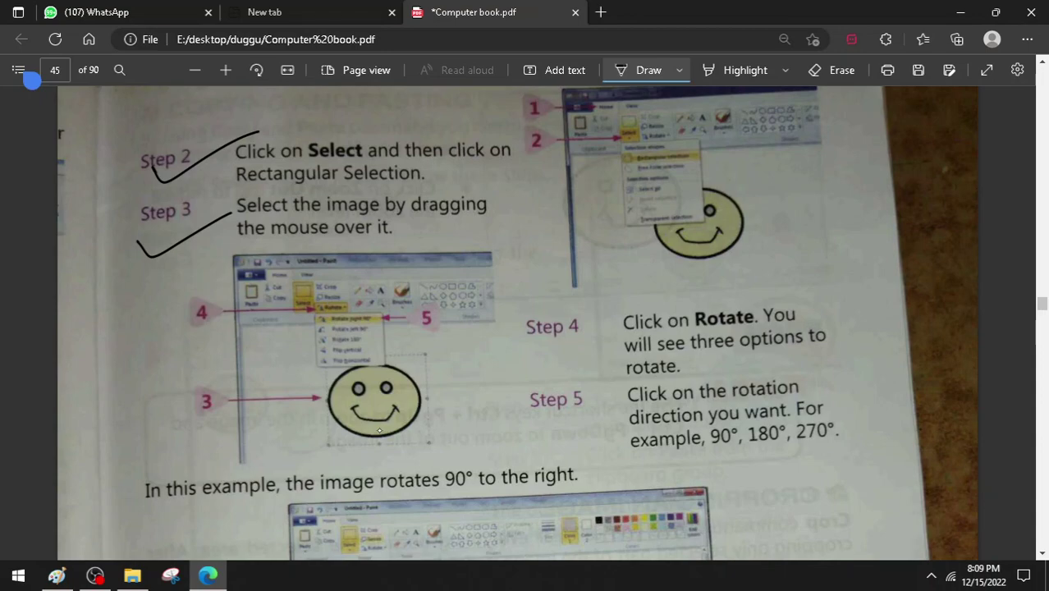
pyautogui.scroll(-4, 262, 398)
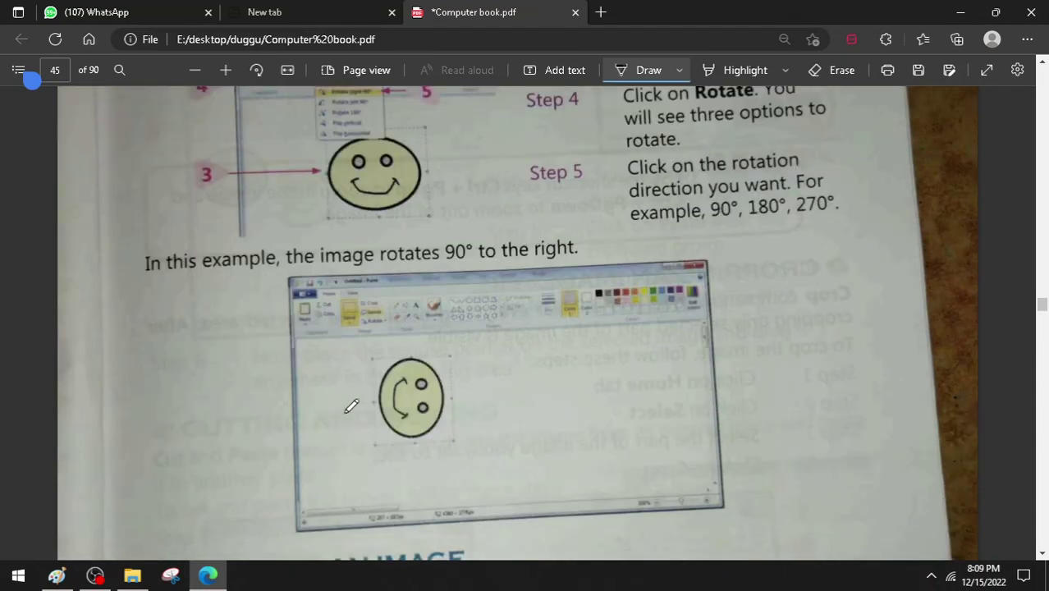
# Draw a tick mark at the sentence "In this example, the image rotates 90° to the right." and underline "to the right".
pyautogui.scroll(1, 338, 258)
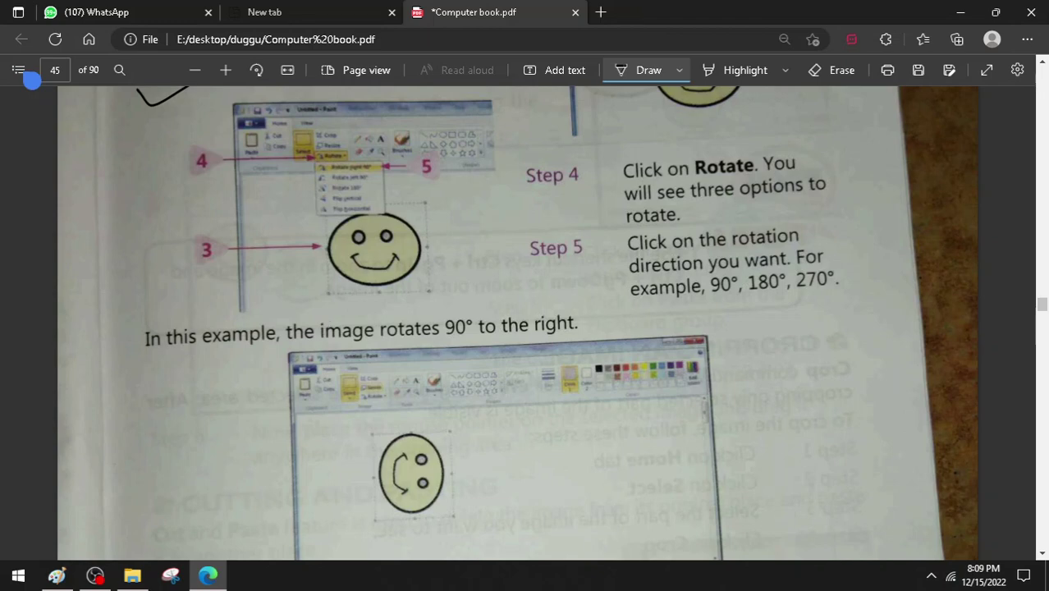
pyautogui.moveTo(136, 355); pyautogui.dragTo(233, 307)
pyautogui.moveTo(476, 345); pyautogui.dragTo(598, 331)
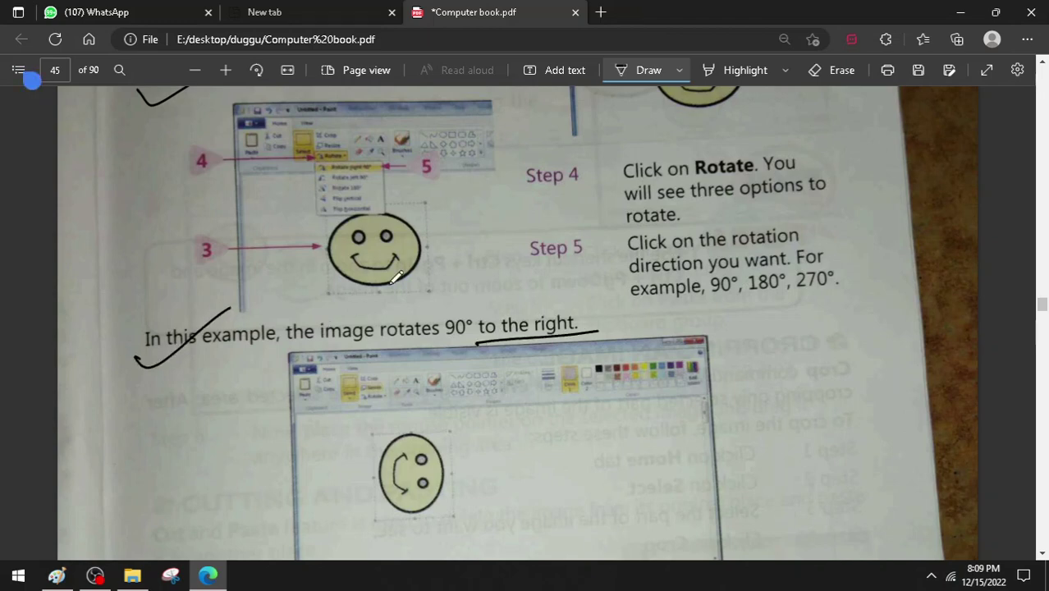
pyautogui.scroll(-1, 387, 433)
pyautogui.scroll(1, 391, 407)
pyautogui.scroll(-3, 739, 302)
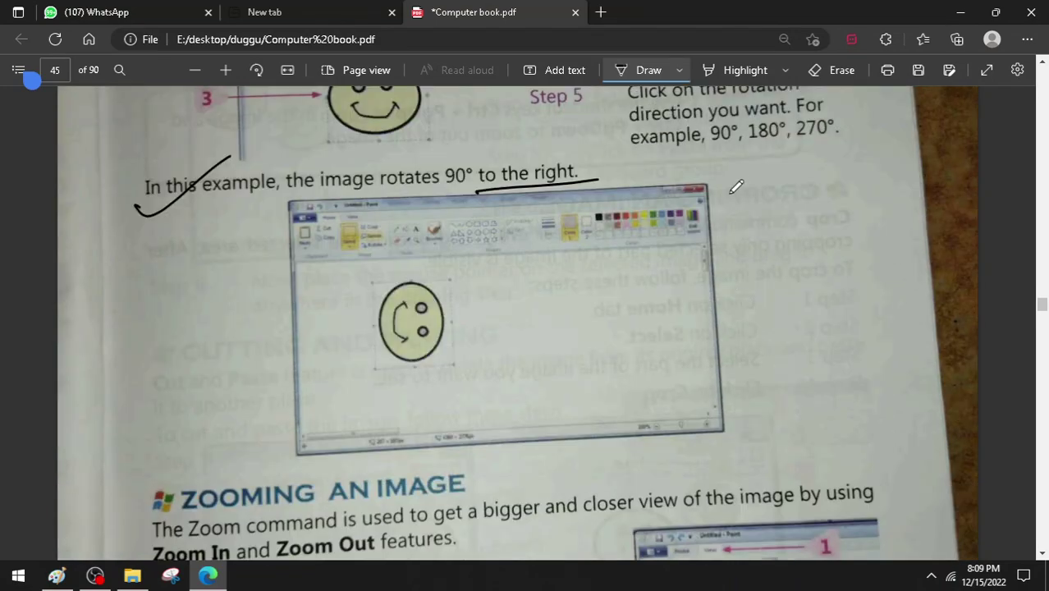
pyautogui.scroll(-1, 665, 329)
pyautogui.scroll(2, 591, 361)
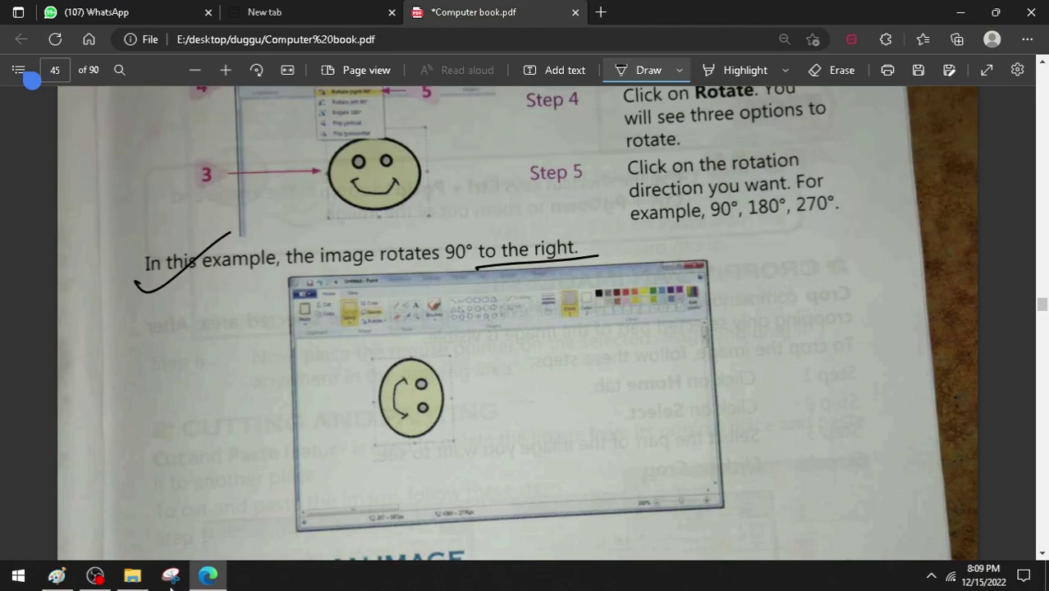
# Switch to Paint and rotate the selected red heart 90° to the right.
pyautogui.click(57, 576)
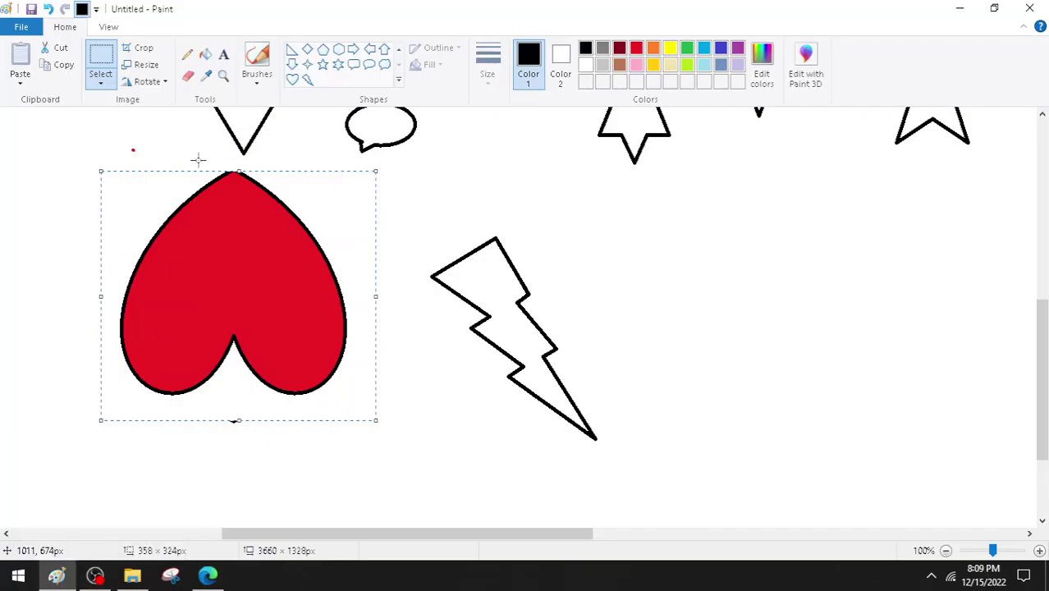
pyautogui.click(156, 82)
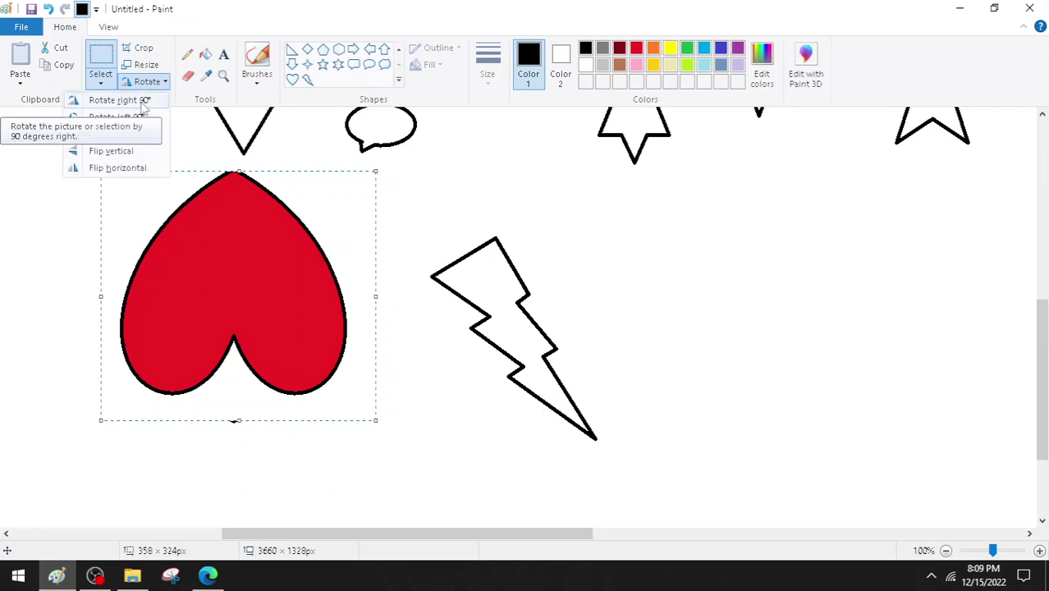
pyautogui.click(144, 102)
# Rotate the selected heart 90° to the left twice.
pyautogui.click(148, 81)
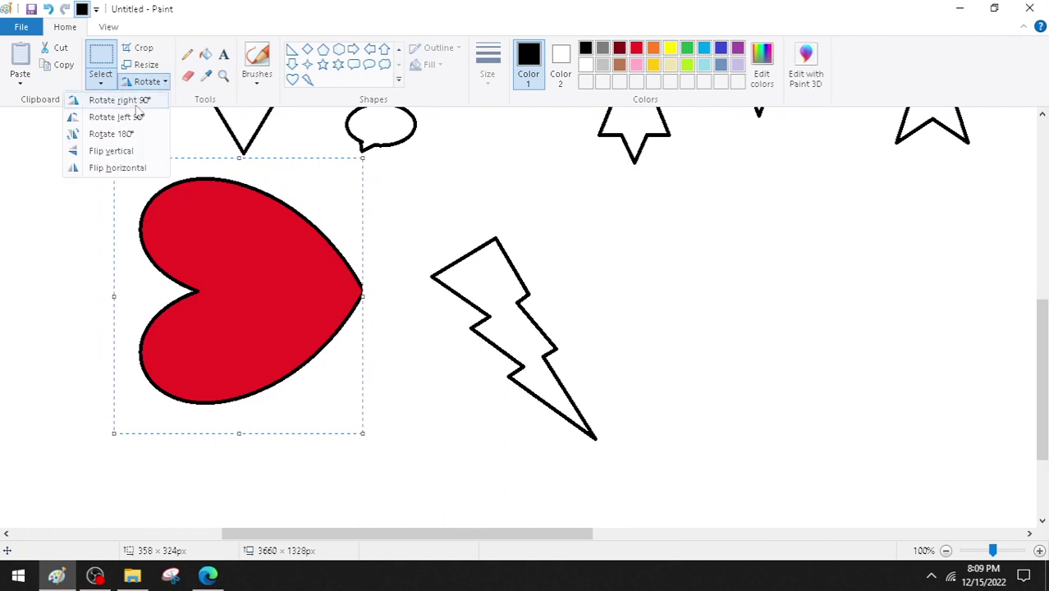
pyautogui.click(127, 119)
pyautogui.click(163, 82)
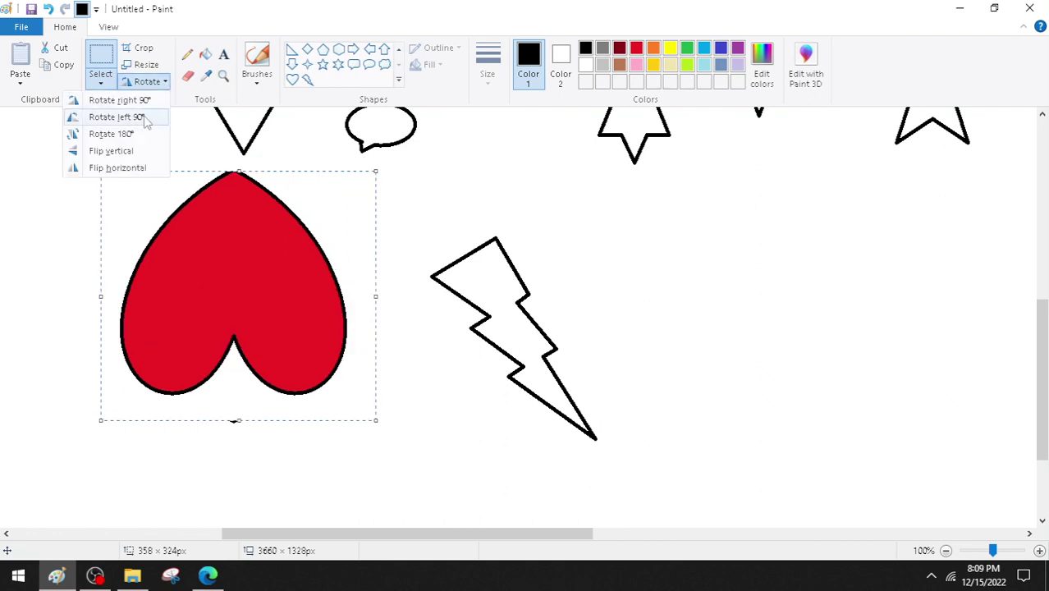
pyautogui.click(128, 120)
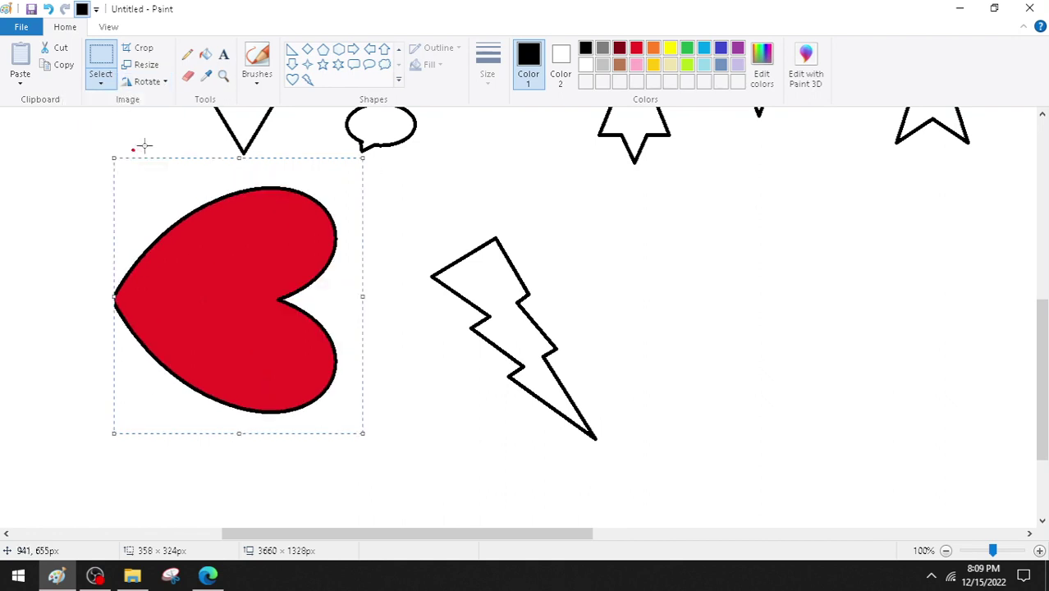
# Rotate the selected heart by 180° and deselect it.
pyautogui.click(165, 82)
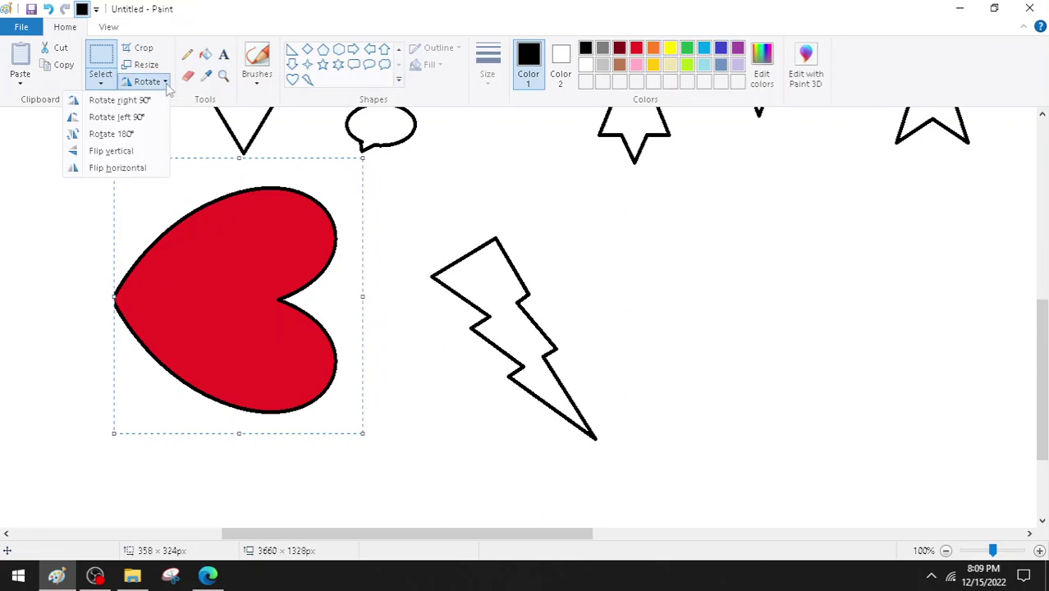
pyautogui.click(131, 133)
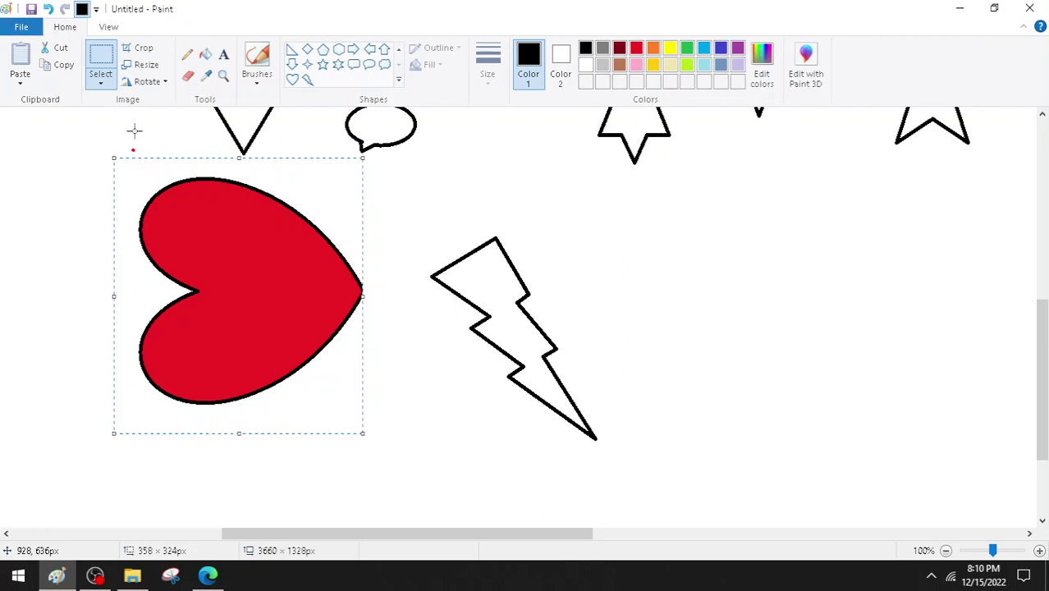
pyautogui.click(434, 210)
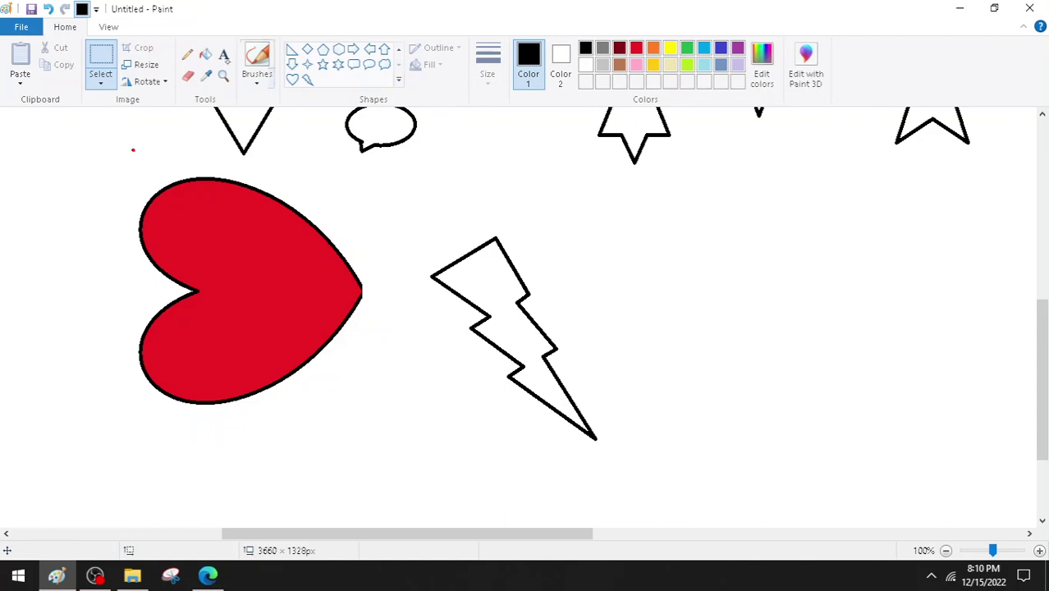
# Draw a nearly horizontal Pencil line above the lightning bolt with a tick at its middle and ends labelled A and B.
pyautogui.click(188, 55)
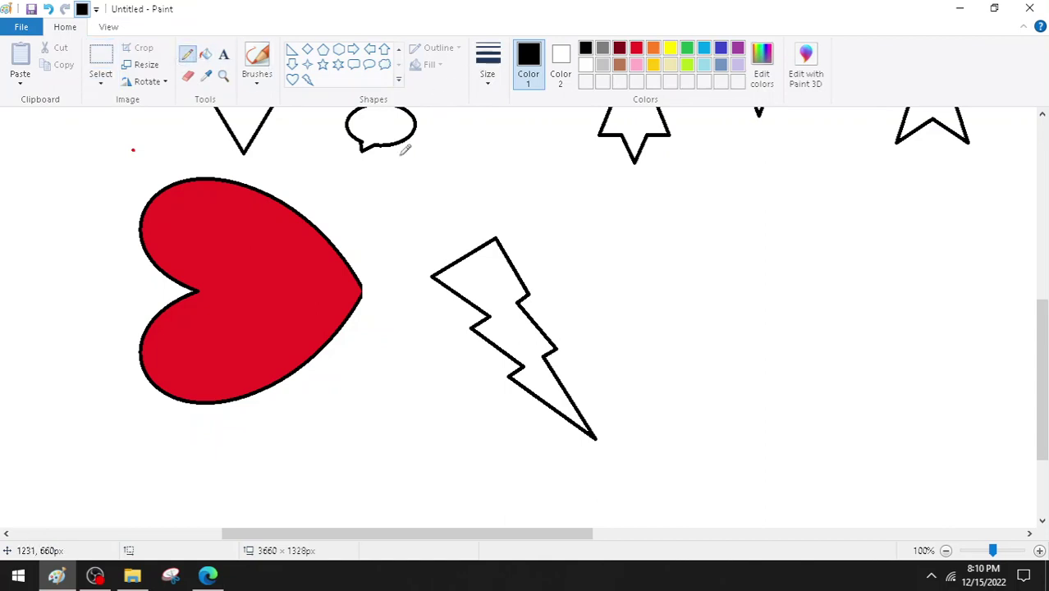
pyautogui.moveTo(451, 212); pyautogui.dragTo(721, 202)
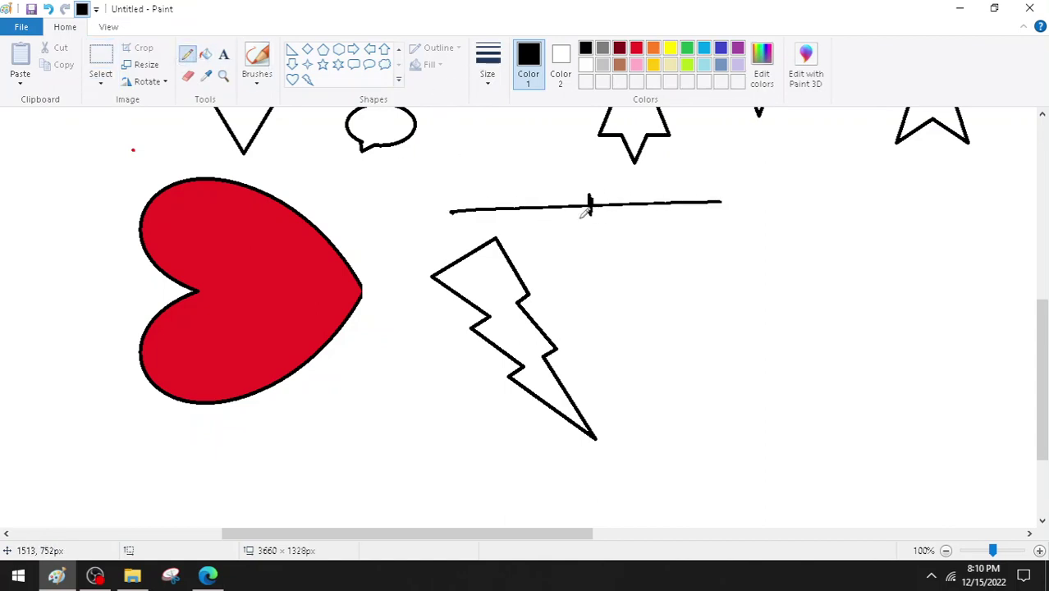
pyautogui.moveTo(439, 220); pyautogui.dragTo(456, 206)
pyautogui.moveTo(726, 212)
pyautogui.mouseDown()
pyautogui.moveTo(749, 195)
pyautogui.moveTo(727, 210)
pyautogui.mouseUp()
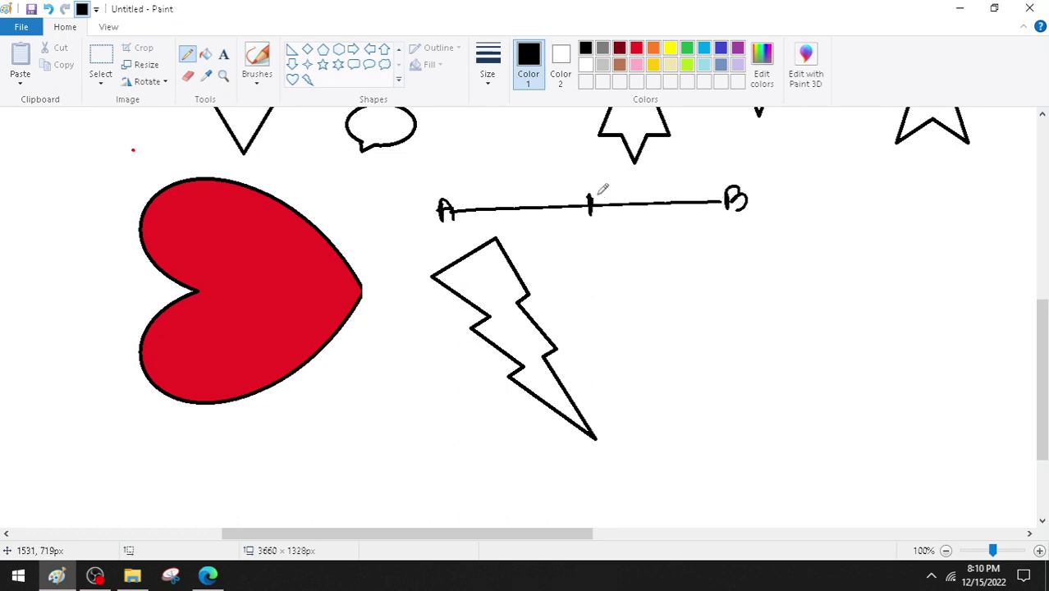
# Draw a rotation arc around the line's midpoint and a second line below it with its ends labelled B and A.
pyautogui.moveTo(599, 192)
pyautogui.mouseDown()
pyautogui.moveTo(631, 197)
pyautogui.moveTo(620, 241)
pyautogui.moveTo(568, 211)
pyautogui.moveTo(604, 198)
pyautogui.mouseUp()
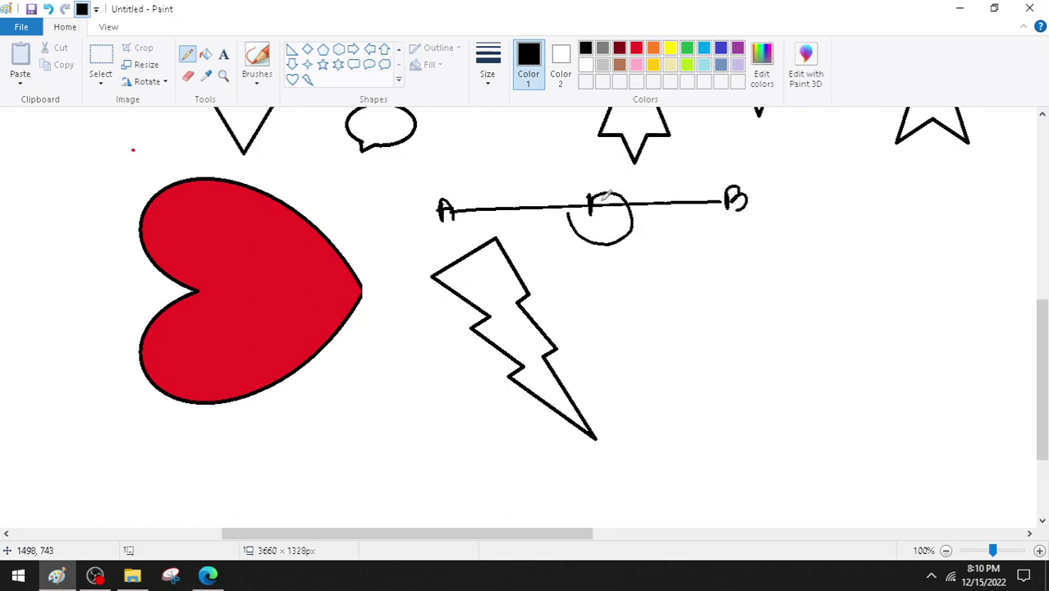
pyautogui.moveTo(579, 268)
pyautogui.mouseDown()
pyautogui.moveTo(852, 249)
pyautogui.moveTo(564, 279)
pyautogui.moveTo(585, 265)
pyautogui.mouseUp()
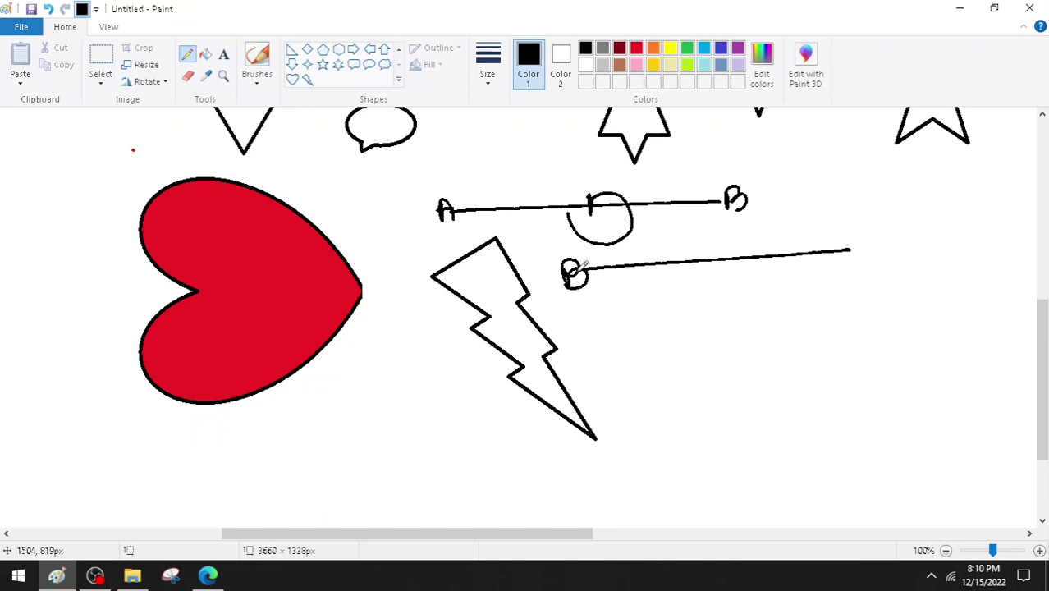
pyautogui.moveTo(837, 258)
pyautogui.mouseDown()
pyautogui.moveTo(848, 233)
pyautogui.moveTo(862, 258)
pyautogui.moveTo(830, 252)
pyautogui.mouseUp()
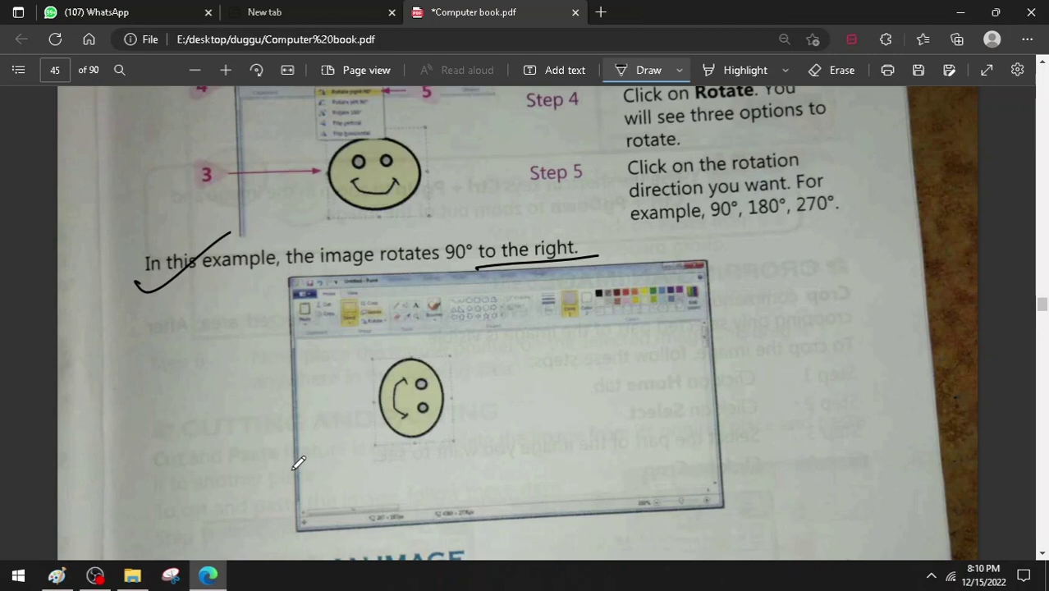
# Draw a tick mark at the book's "Zooming an Image" heading and review the Zoom In and Zoom Out instructions.
pyautogui.scroll(-5, 298, 462)
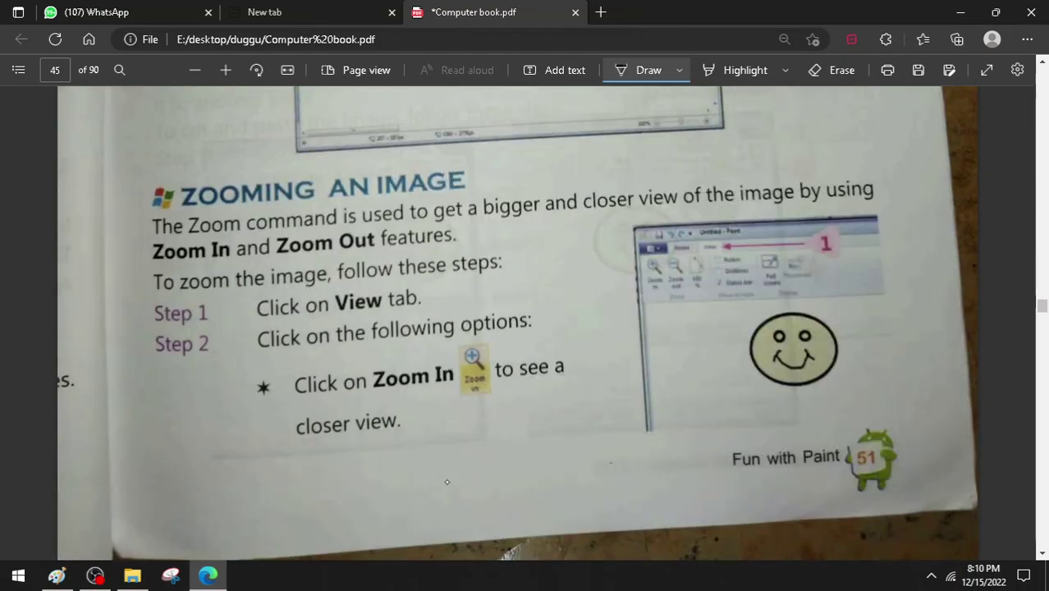
pyautogui.moveTo(136, 204)
pyautogui.mouseDown()
pyautogui.moveTo(150, 214)
pyautogui.moveTo(231, 163)
pyautogui.mouseUp()
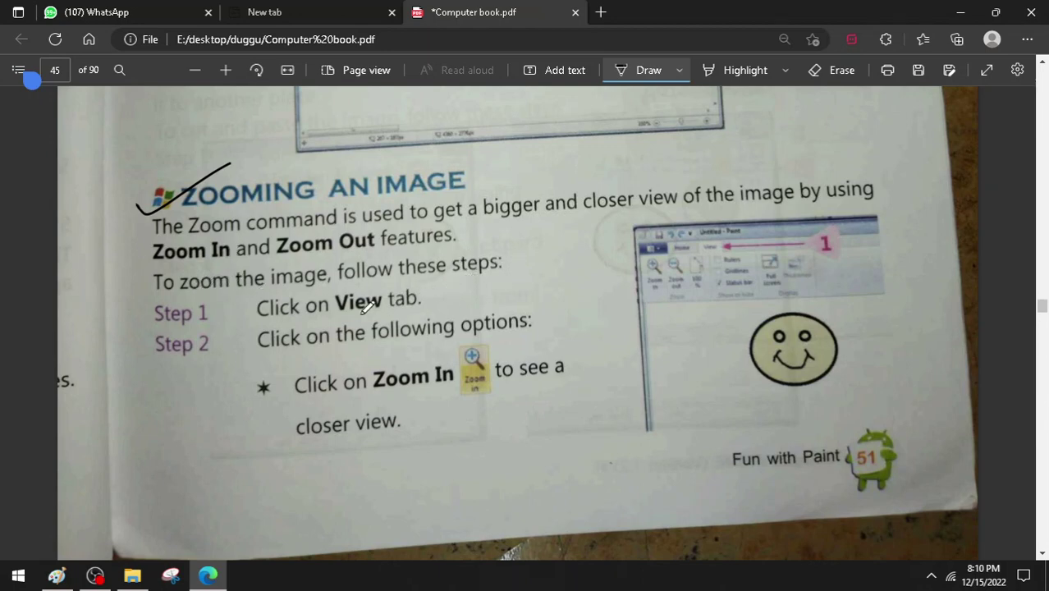
pyautogui.scroll(-3, 492, 351)
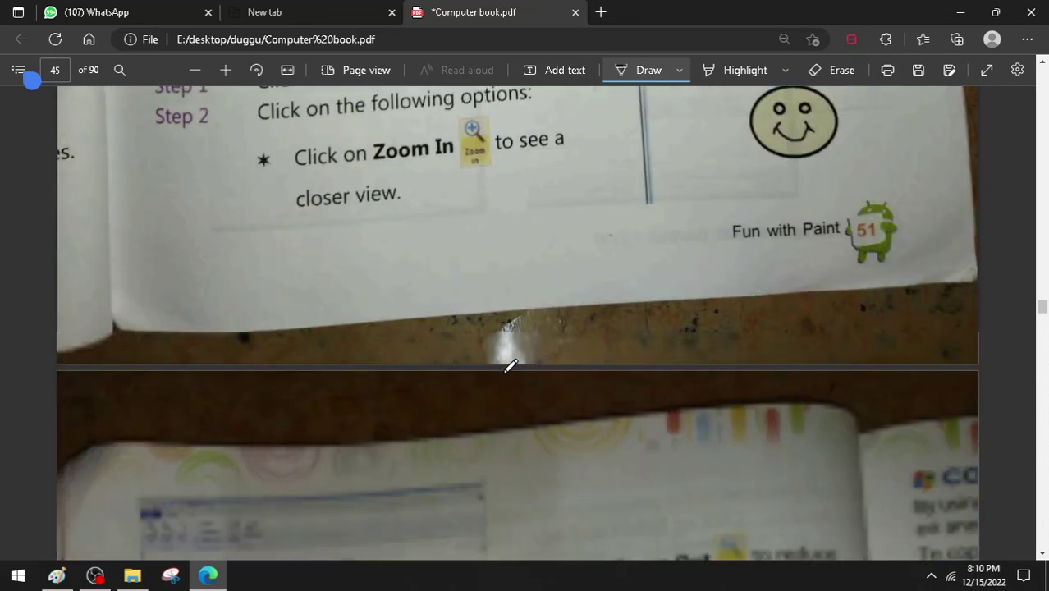
pyautogui.scroll(-3, 509, 361)
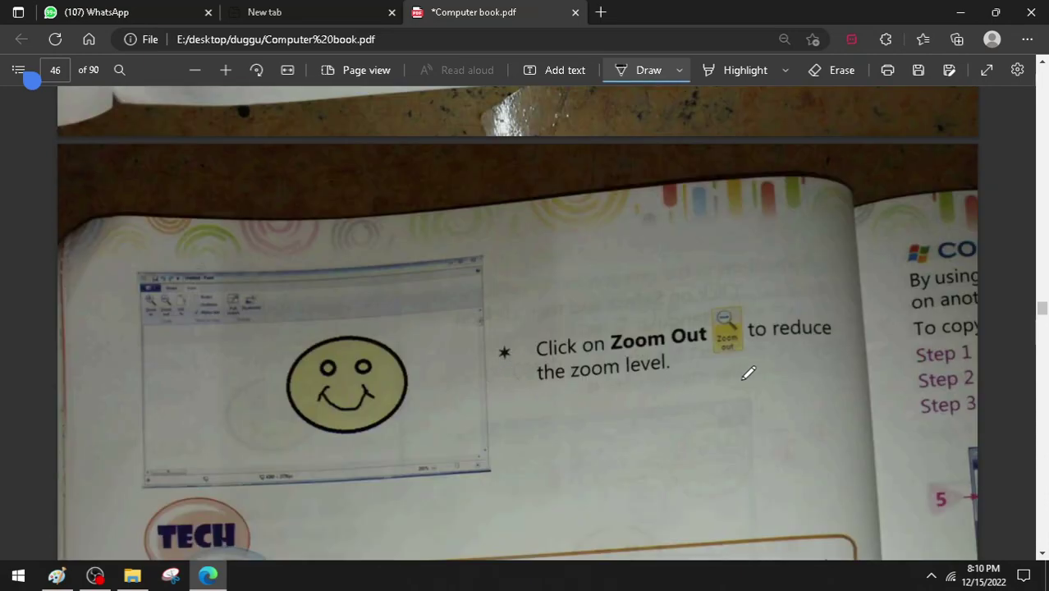
pyautogui.scroll(5, 748, 373)
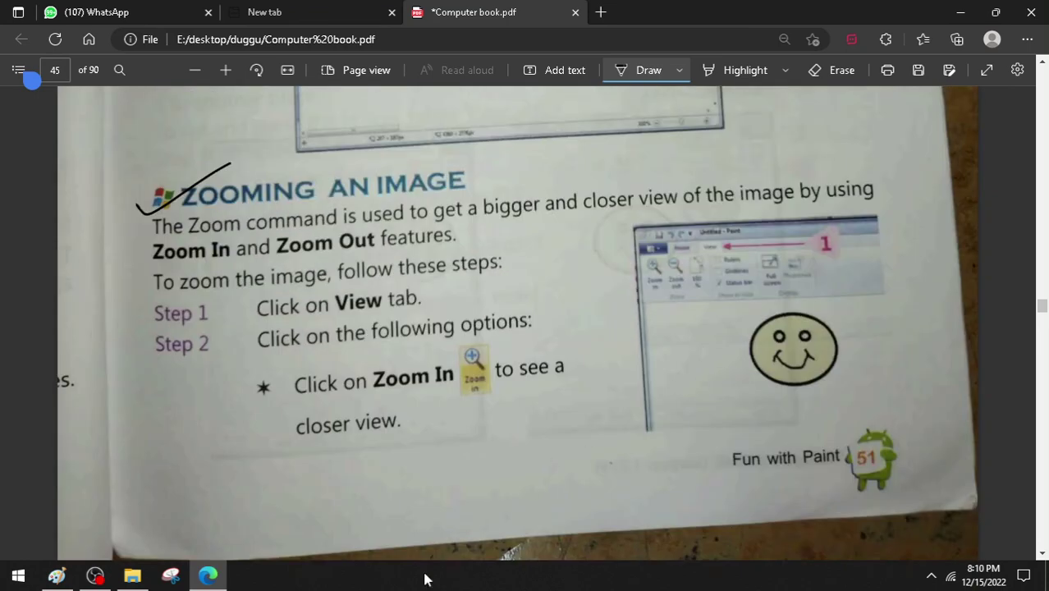
# Switch to Paint and select the red heart with a rectangular selection about 360 × 313 px.
pyautogui.click(57, 575)
pyautogui.scroll(3, 304, 247)
pyautogui.click(100, 57)
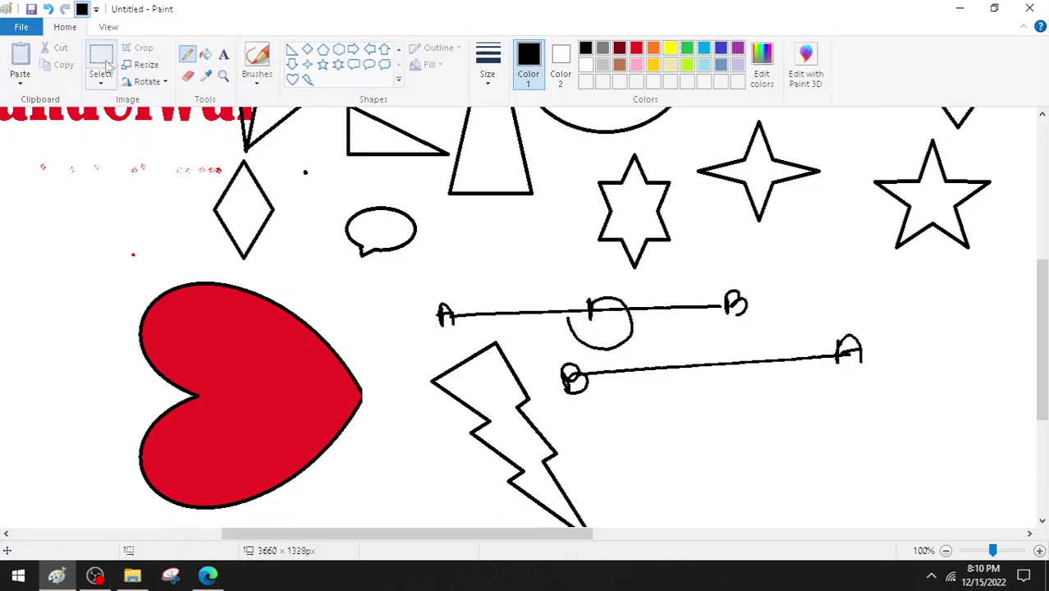
pyautogui.moveTo(98, 274)
pyautogui.mouseDown()
pyautogui.moveTo(331, 380)
pyautogui.moveTo(374, 514)
pyautogui.mouseUp()
# Zoom in on the selected heart step by step to 400%.
pyautogui.click(110, 27)
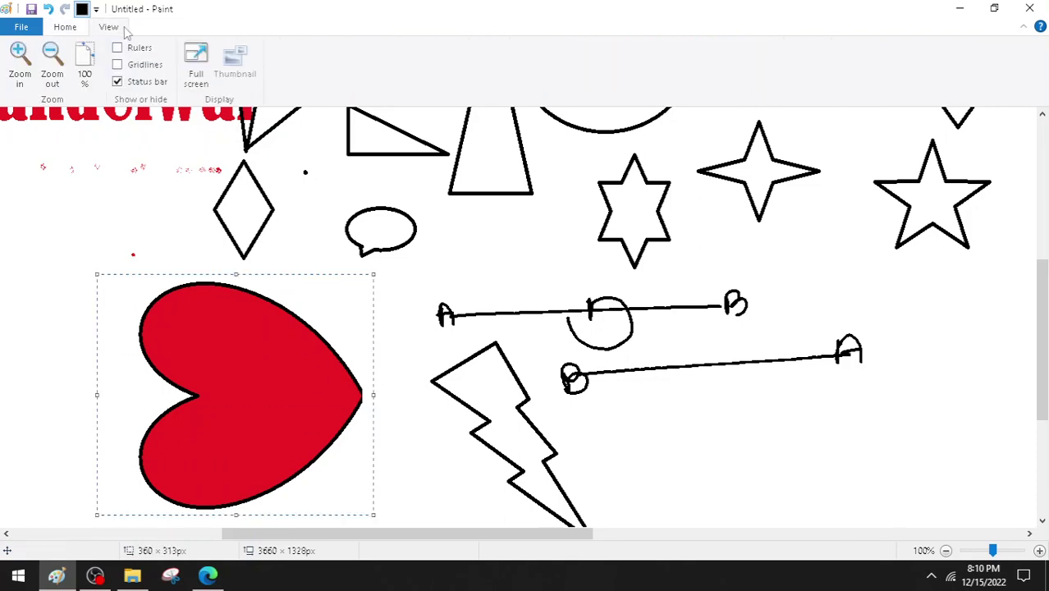
pyautogui.click(20, 59)
pyautogui.scroll(-3, 216, 228)
pyautogui.scroll(-5, 300, 321)
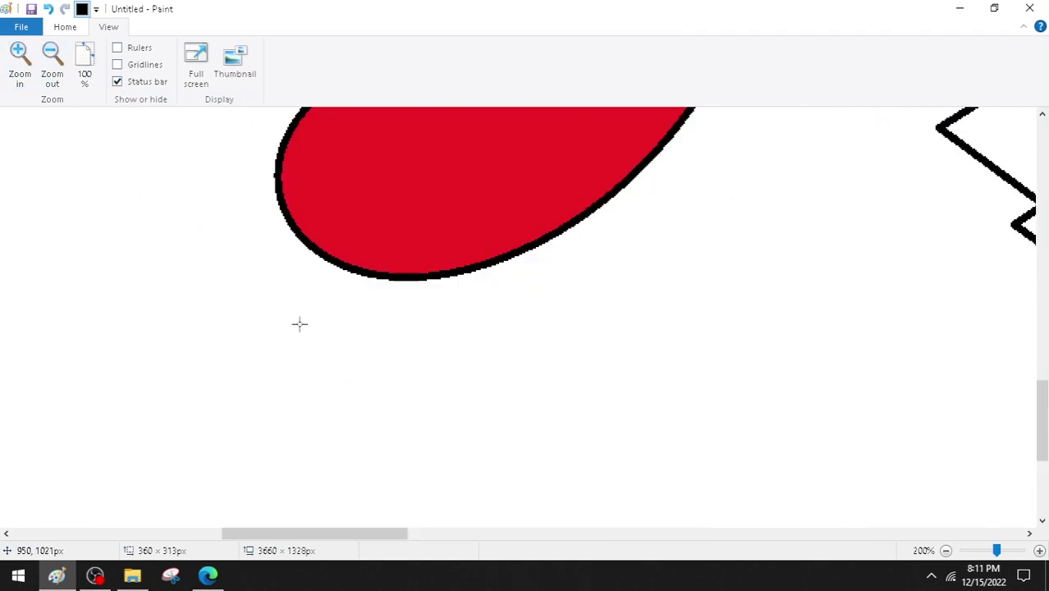
pyautogui.scroll(3, 299, 308)
pyautogui.click(23, 54)
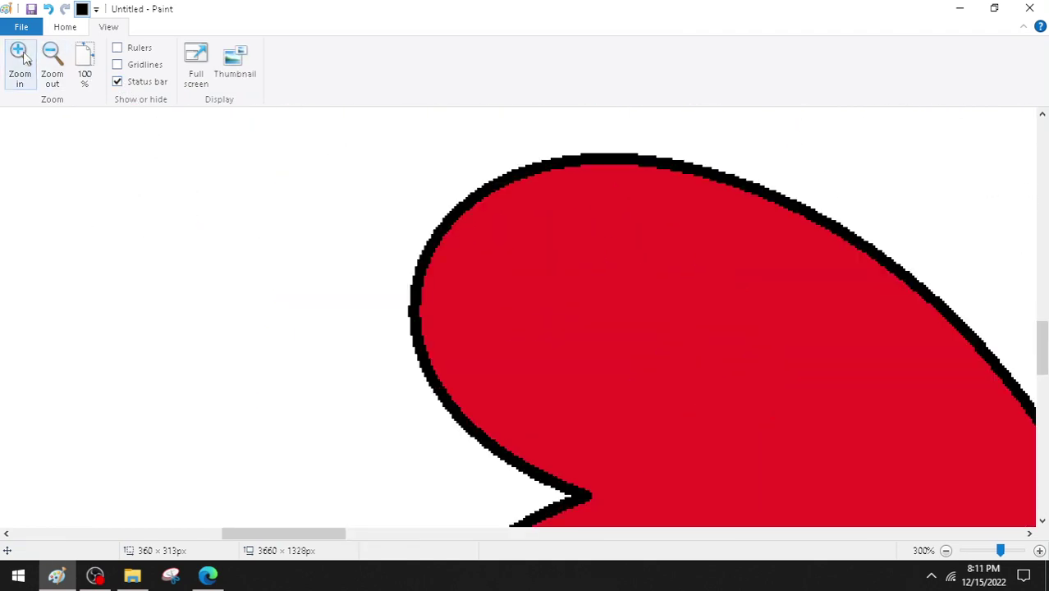
pyautogui.click(23, 56)
# Zoom out step by step to 12.5% to view the drawing at its smallest.
pyautogui.click(52, 64)
pyautogui.click(53, 64)
pyautogui.click(52, 64)
pyautogui.click(54, 66)
pyautogui.click(54, 65)
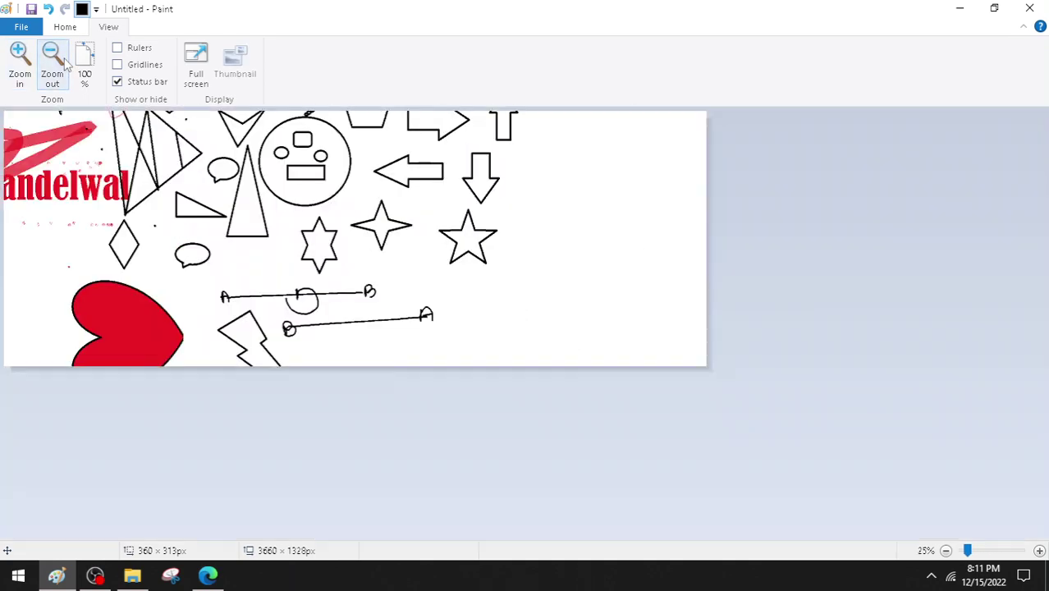
pyautogui.click(52, 63)
# Bring the zoom level back up to 50% and look over the whole drawing.
pyautogui.click(20, 61)
pyautogui.click(21, 61)
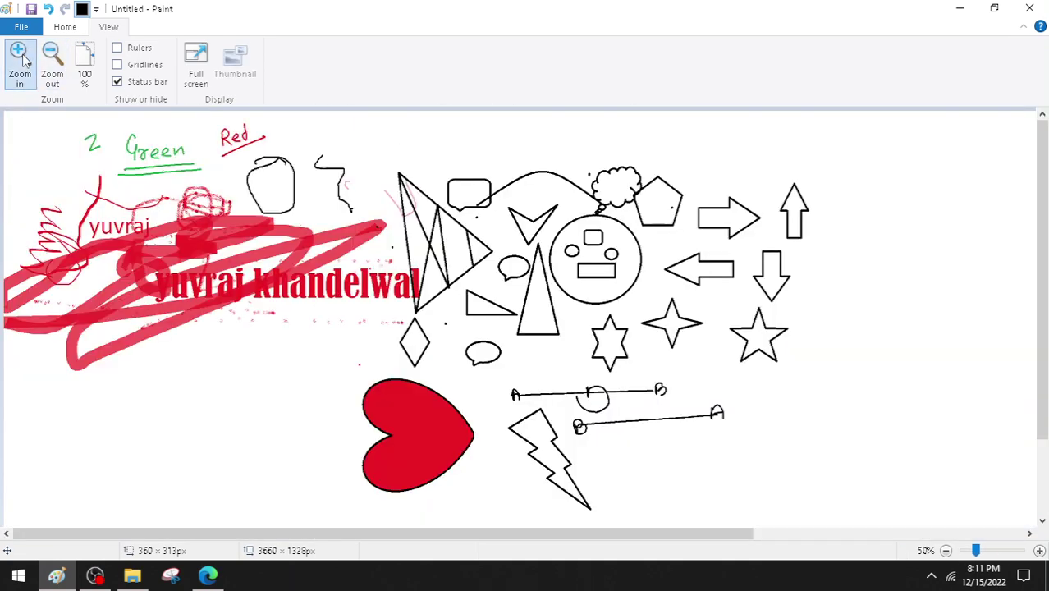
pyautogui.click(23, 59)
pyautogui.click(54, 62)
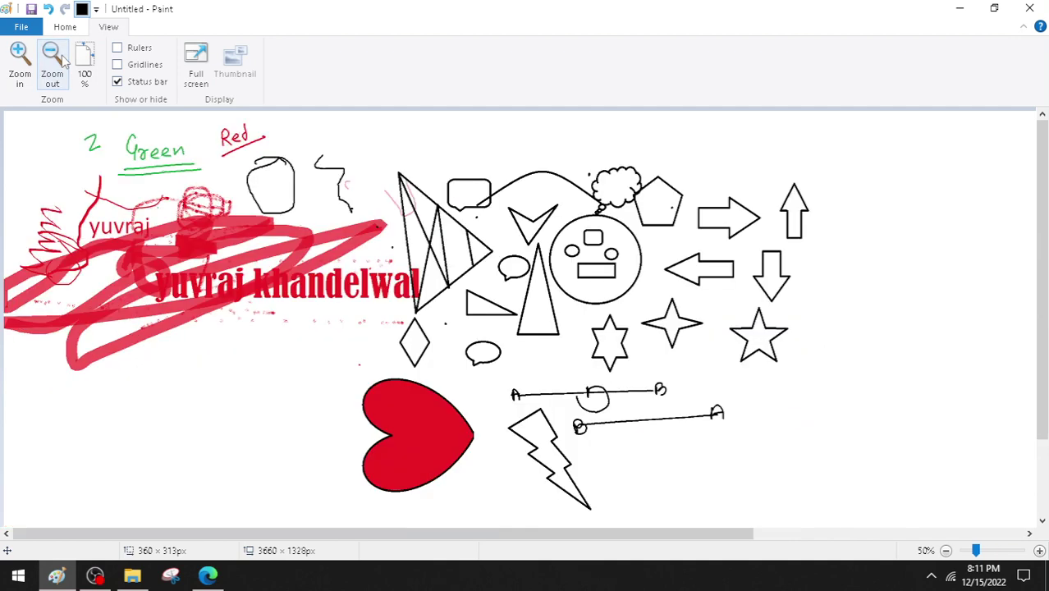
pyautogui.scroll(-2, 421, 297)
pyautogui.scroll(2, 418, 296)
# Zoom in on the drawing from 50% to 400%.
pyautogui.click(1039, 551)
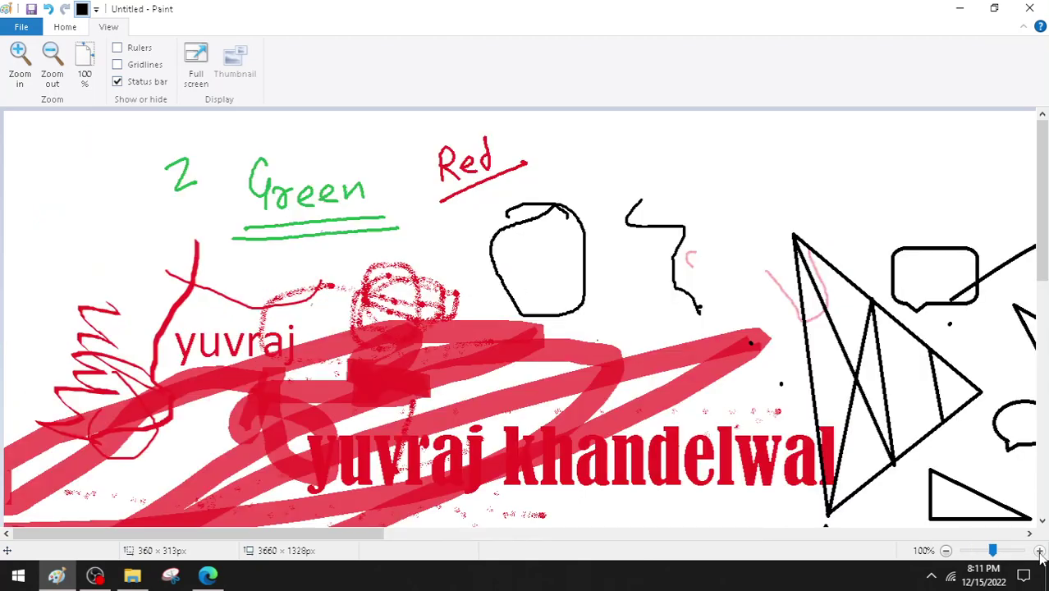
pyautogui.click(1039, 551)
pyautogui.click(1039, 551)
pyautogui.click(1039, 551)
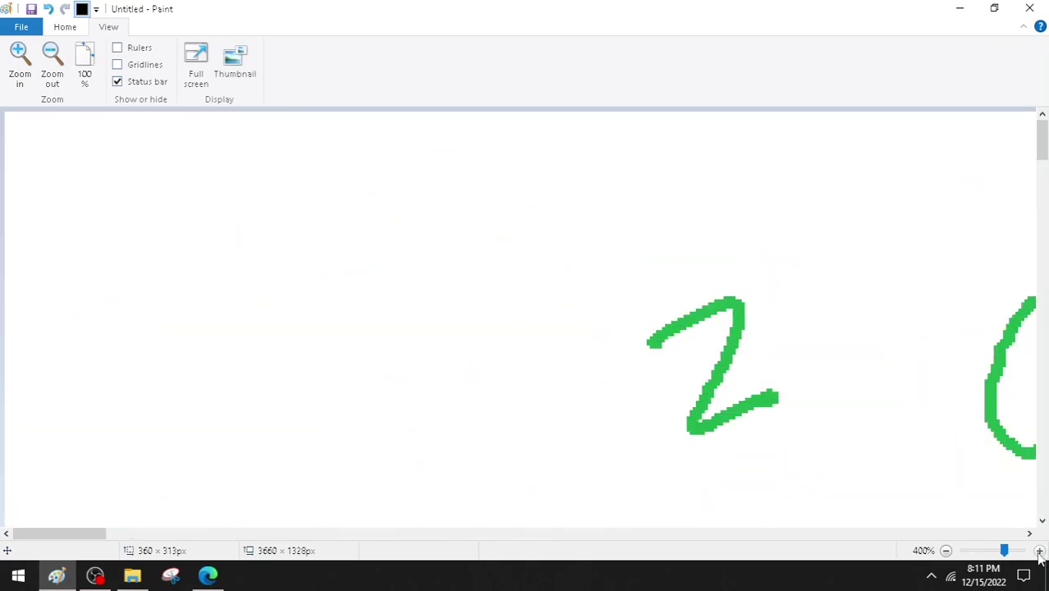
# Reduce the drawing's zoom level to 12.5%.
pyautogui.click(948, 552)
pyautogui.click(948, 552)
pyautogui.click(948, 552)
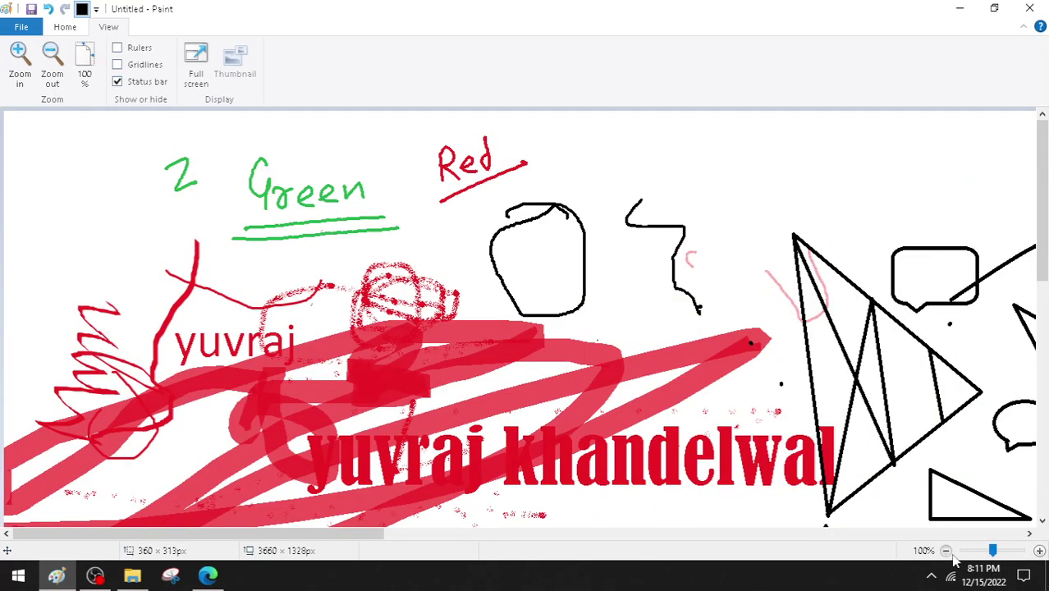
pyautogui.click(948, 551)
pyautogui.click(948, 552)
pyautogui.click(947, 551)
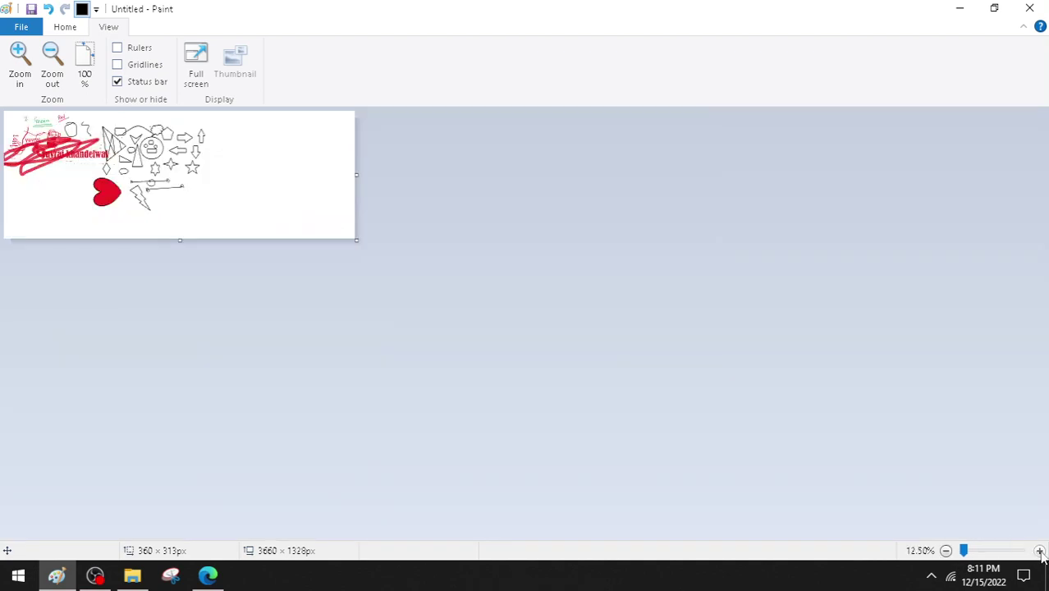
# Raise the drawing's zoom level to 200%.
pyautogui.click(1039, 551)
pyautogui.click(1039, 551)
pyautogui.click(1039, 552)
pyautogui.click(1039, 551)
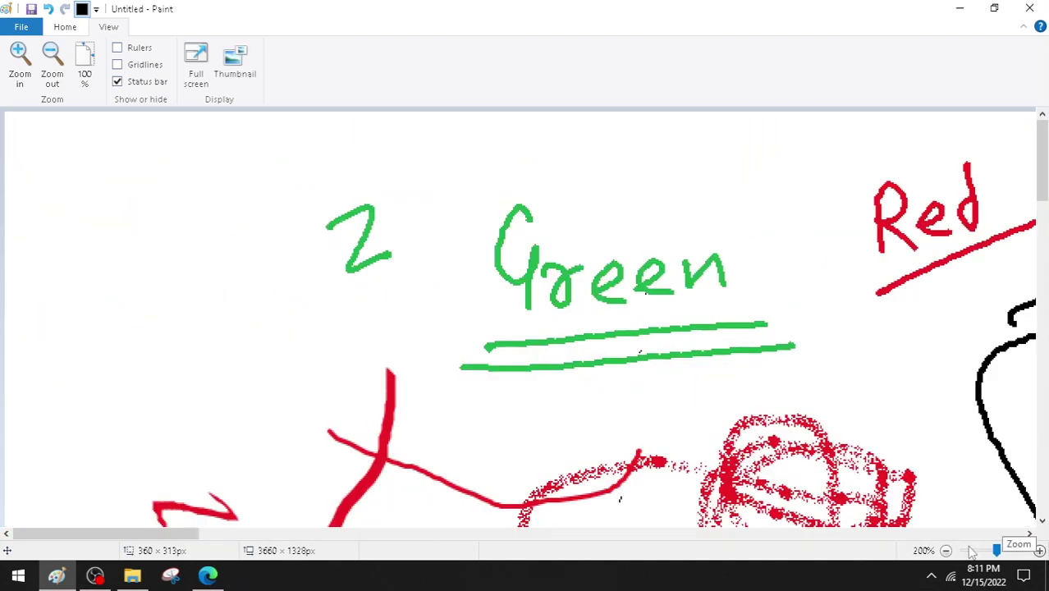
# Reduce the drawing's zoom level to 25%, raise it back to 100%, and return to the home tools.
pyautogui.click(948, 552)
pyautogui.click(948, 551)
pyautogui.click(948, 551)
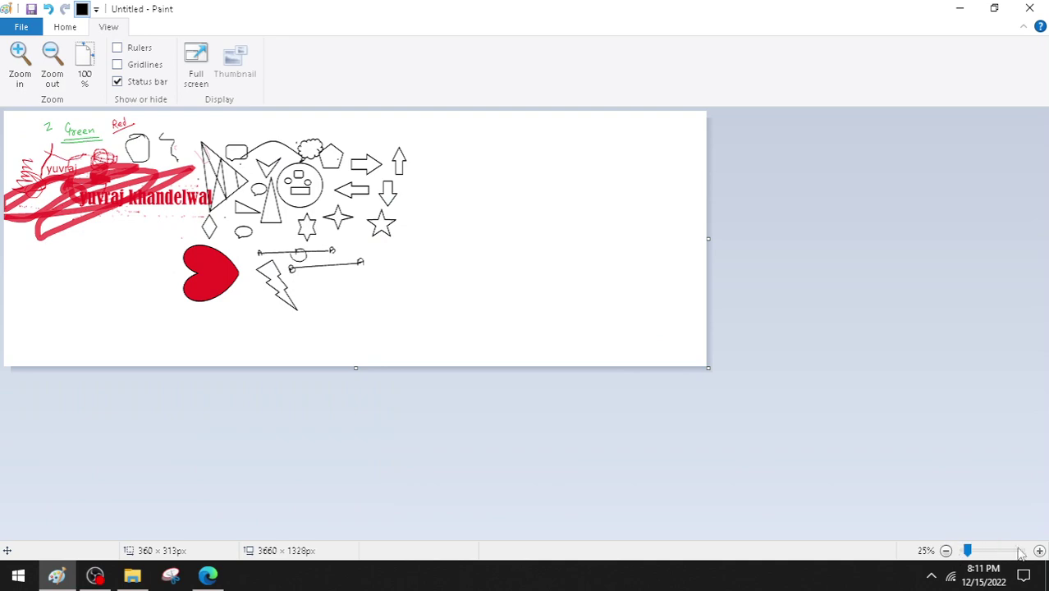
pyautogui.click(1039, 552)
pyautogui.click(1039, 552)
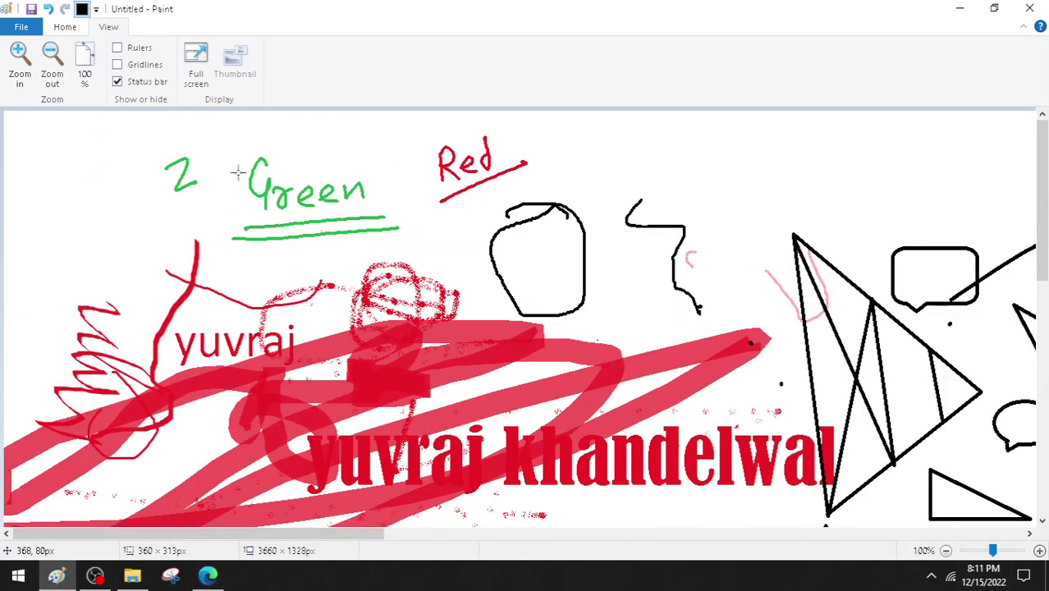
pyautogui.click(65, 27)
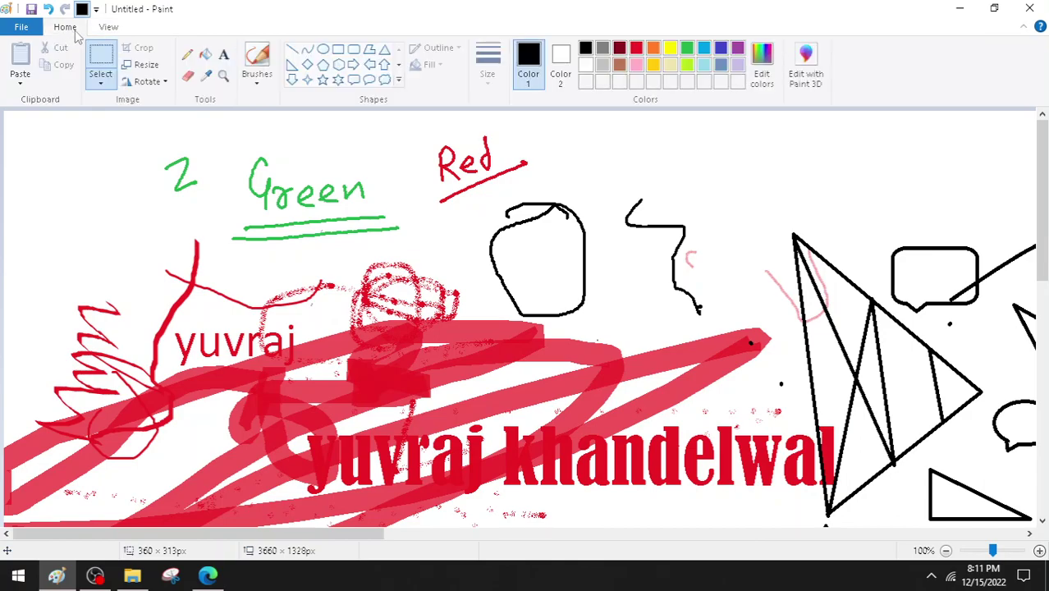
# Switch to the Computer book PDF in Edge and read the Zoom Out instruction on page 46.
pyautogui.click(208, 576)
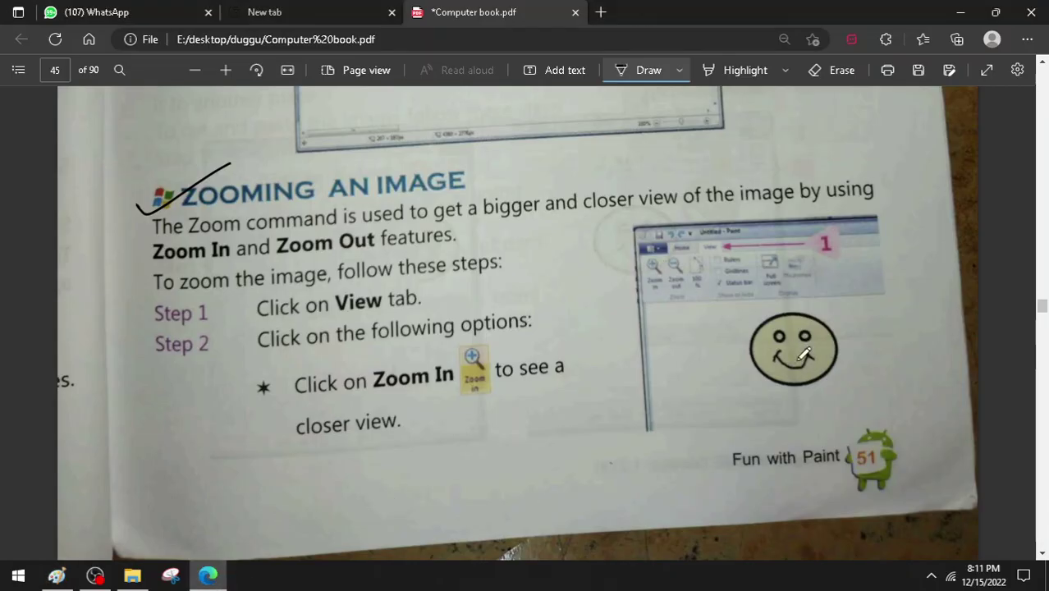
pyautogui.scroll(-10, 813, 355)
pyautogui.scroll(-2, 818, 355)
pyautogui.scroll(2, 818, 356)
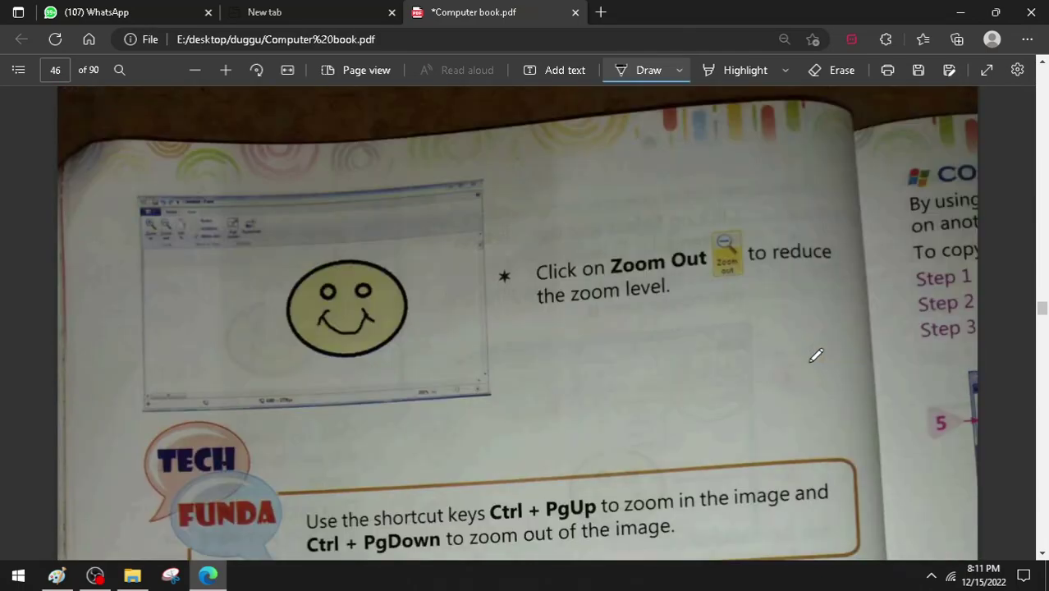
pyautogui.scroll(-5, 819, 355)
pyautogui.scroll(-3, 818, 355)
pyautogui.scroll(8, 819, 356)
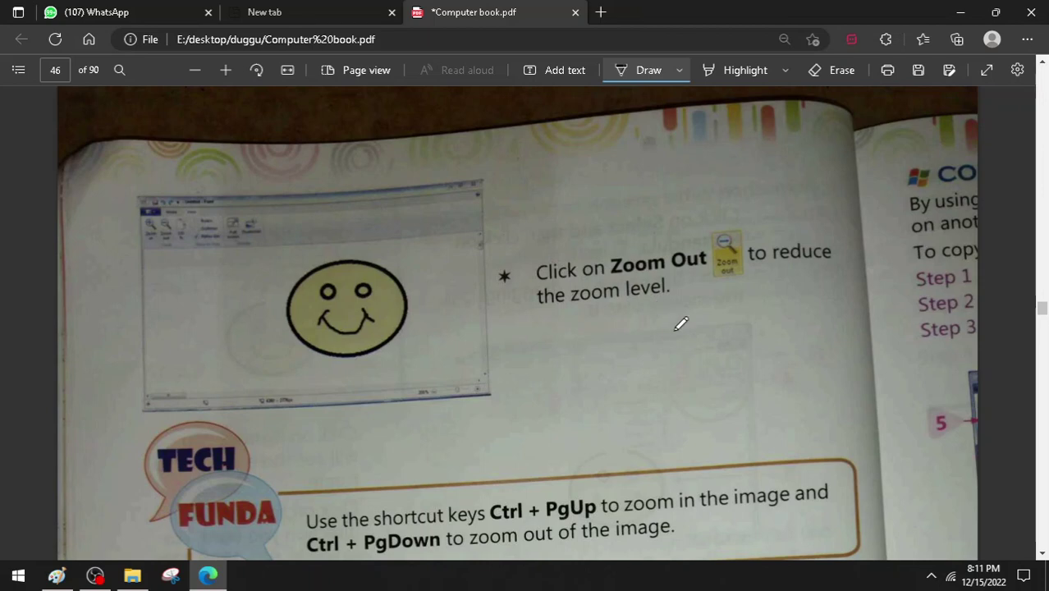
# Tick the Tech Funda box and underline the Ctrl + PgUp and Ctrl + PgDown shortcuts with their zoom descriptions.
pyautogui.scroll(-3, 681, 323)
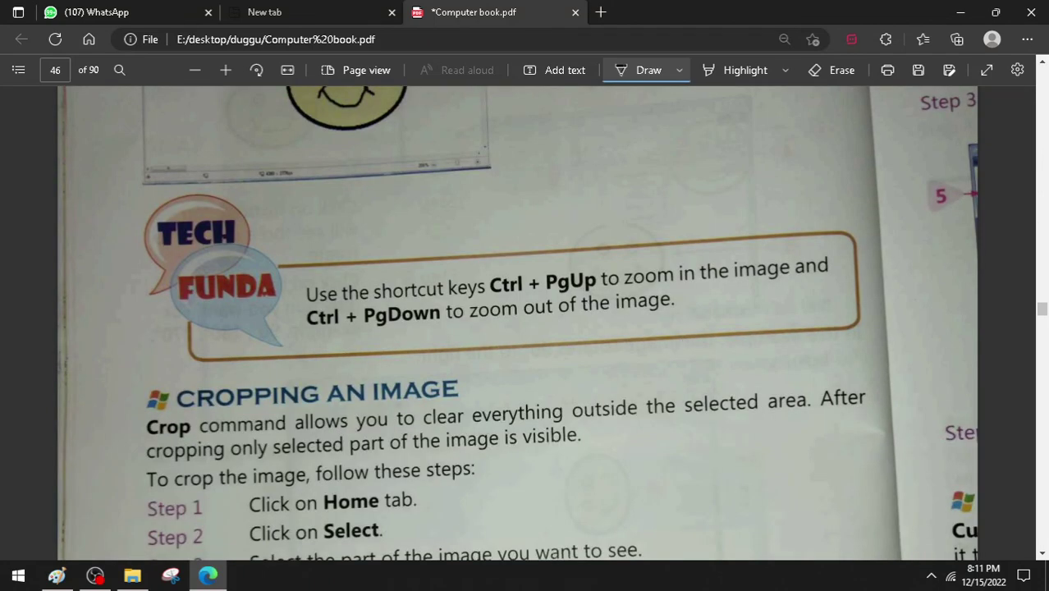
pyautogui.moveTo(304, 267); pyautogui.dragTo(380, 238)
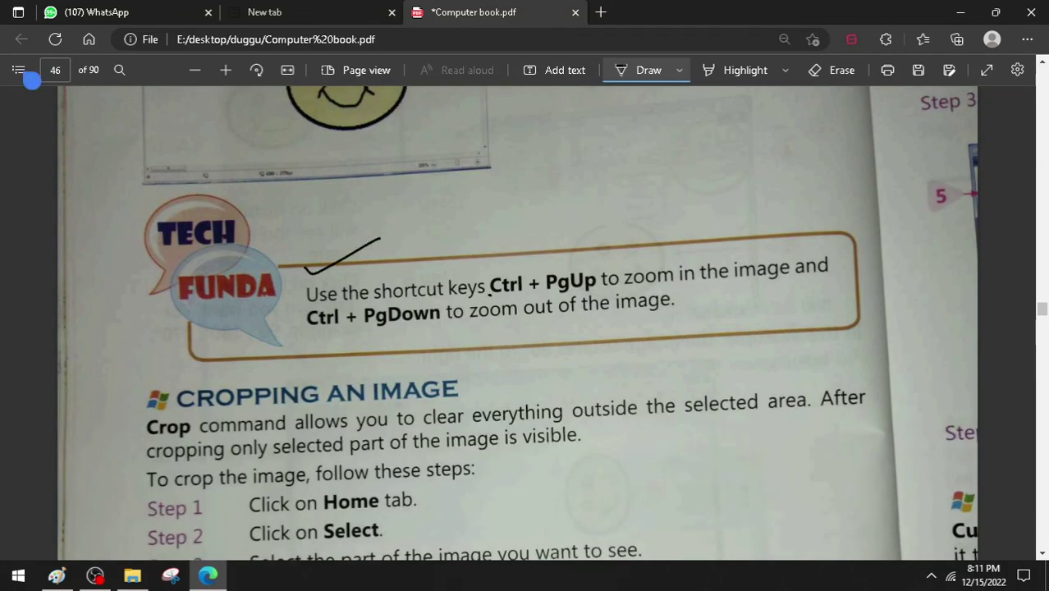
pyautogui.moveTo(489, 293); pyautogui.dragTo(592, 292)
pyautogui.moveTo(664, 287); pyautogui.dragTo(806, 280)
pyautogui.moveTo(311, 334); pyautogui.dragTo(677, 320)
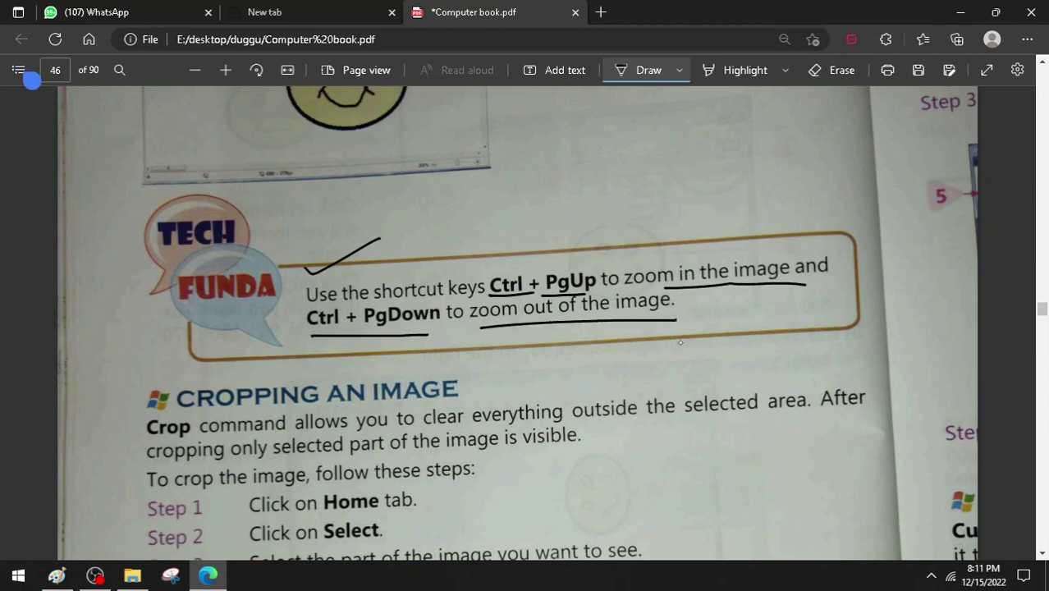
# Switch to Paint and zoom in on the drawing to 500%.
pyautogui.click(59, 576)
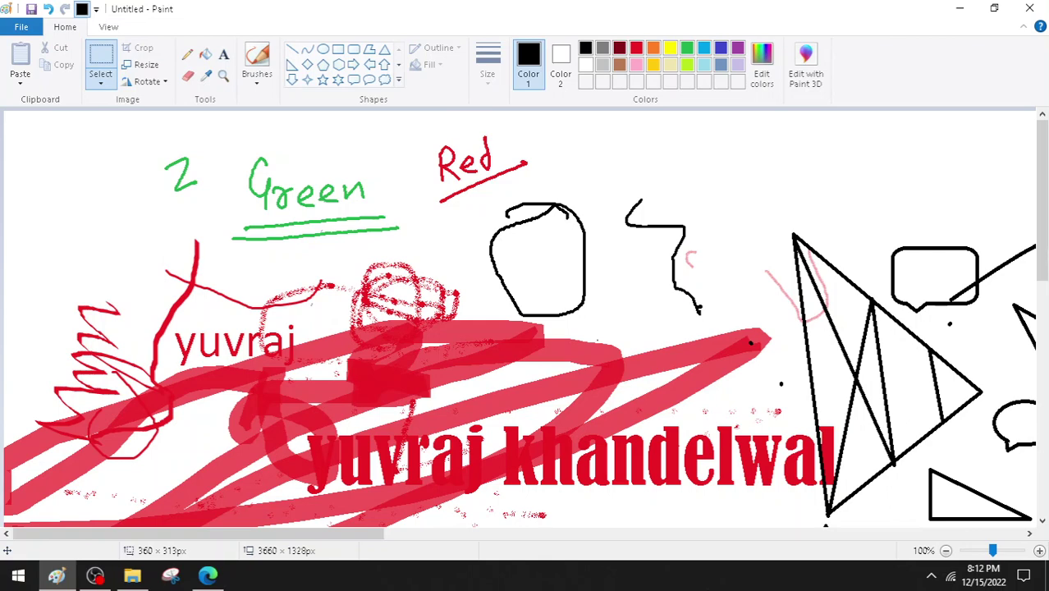
pyautogui.hotkey('ctrl', 'pageup')
pyautogui.hotkey('ctrl', 'pageup')
pyautogui.hotkey('ctrl', 'pageup')
pyautogui.hotkey('ctrl', 'pageup')
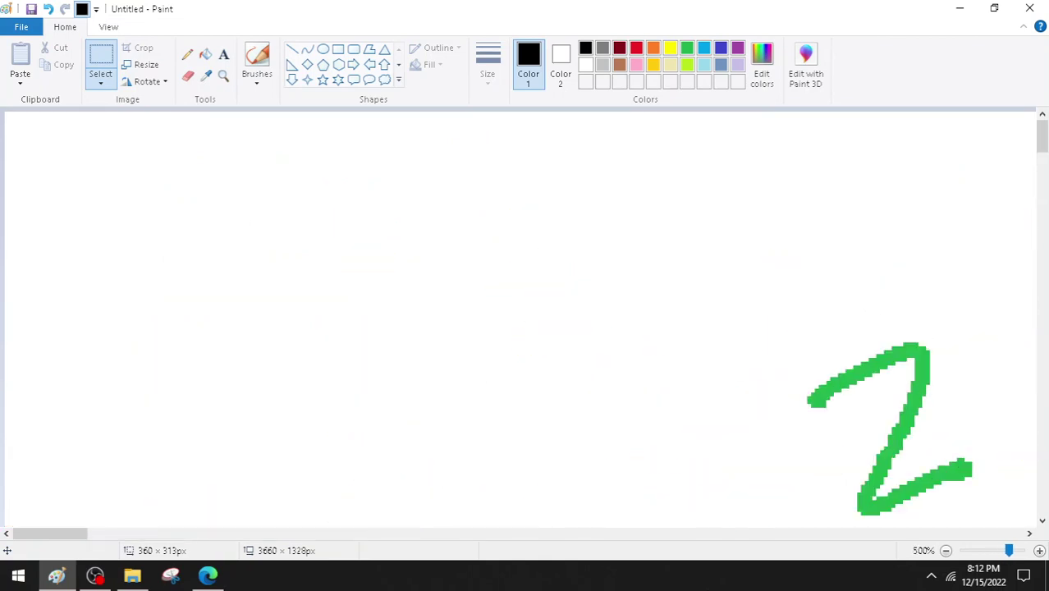
# Zoom out of the drawing to 50%.
pyautogui.hotkey('ctrl', 'pagedown')
pyautogui.hotkey('ctrl', 'pagedown')
pyautogui.hotkey('ctrl', 'pagedown')
pyautogui.hotkey('ctrl', 'pagedown')
pyautogui.hotkey('ctrl', 'pagedown')
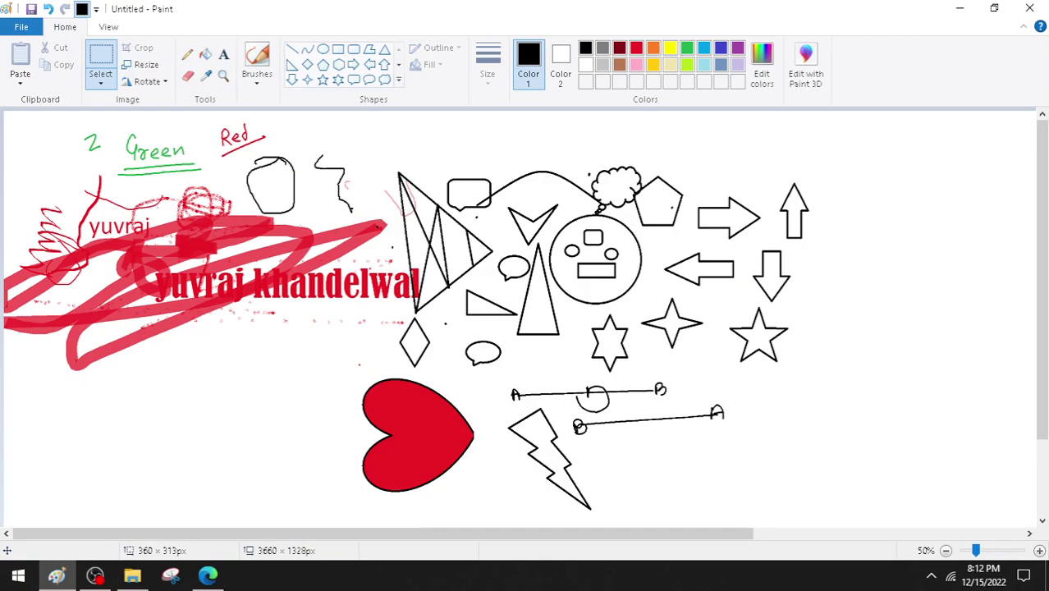
# Zoom the drawing out and back in repeatedly, ending at 50%.
pyautogui.hotkey('ctrl', 'pagedown')
pyautogui.hotkey('ctrl', 'pagedown')
pyautogui.hotkey('ctrl', 'pageup')
pyautogui.hotkey('ctrl', 'pageup')
pyautogui.hotkey('ctrl', 'pageup')
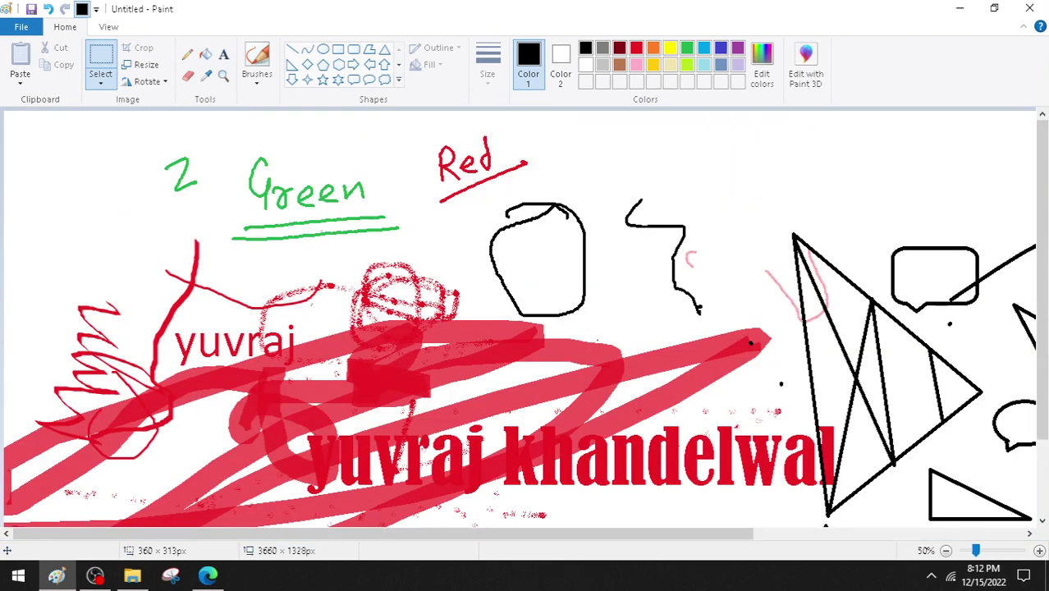
pyautogui.hotkey('ctrl', 'pagedown')
pyautogui.hotkey('ctrl', 'pagedown')
pyautogui.hotkey('ctrl', 'pageup')
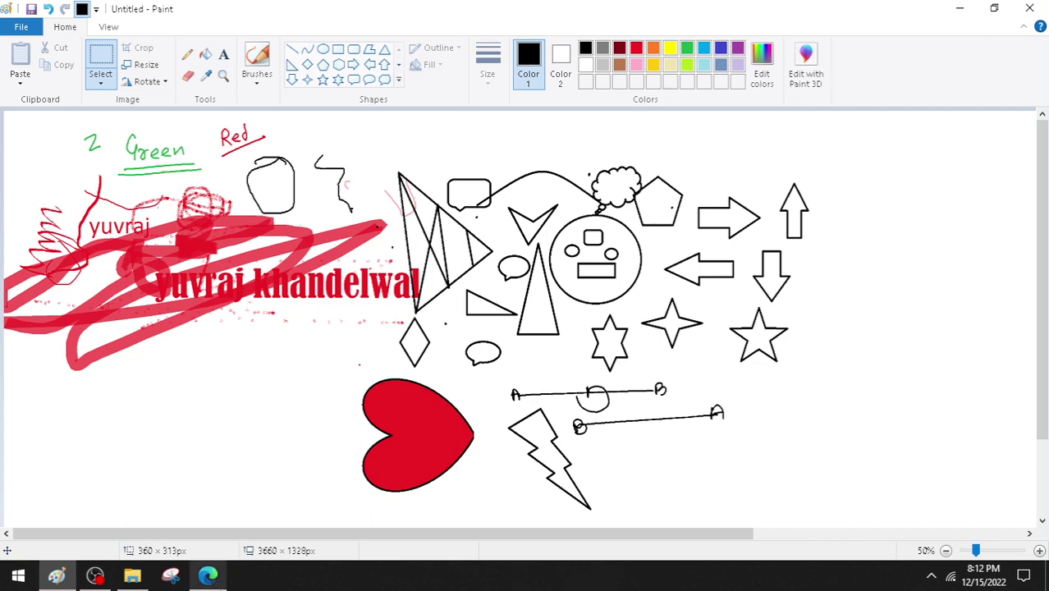
# Switch to the PDF in Edge, tick the Cropping an Image heading, and look over its steps and example pictures.
pyautogui.click(208, 576)
pyautogui.scroll(-3, 283, 480)
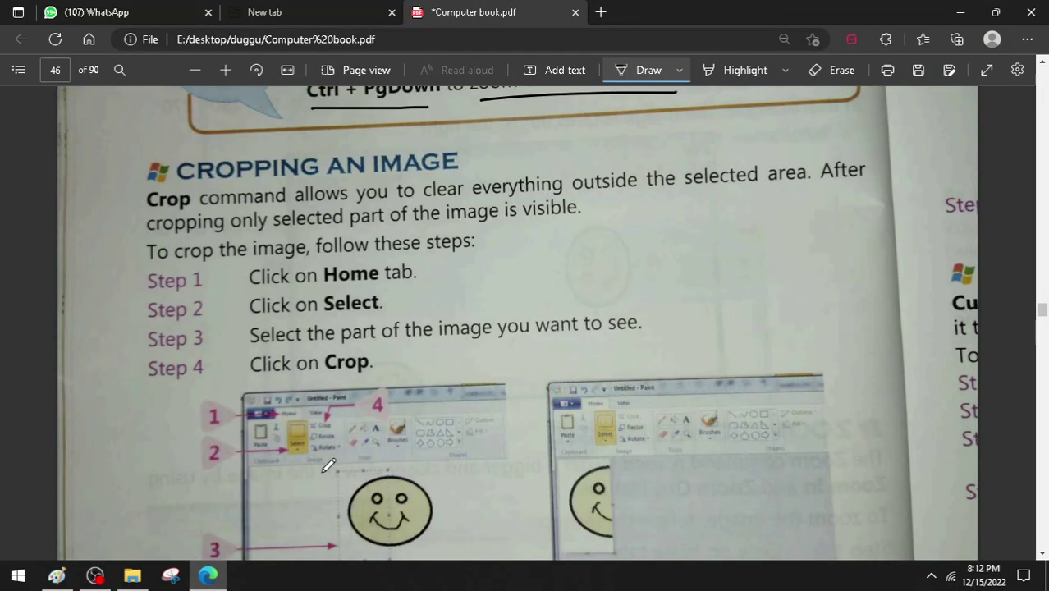
pyautogui.scroll(1, 328, 465)
pyautogui.scroll(-2, 331, 466)
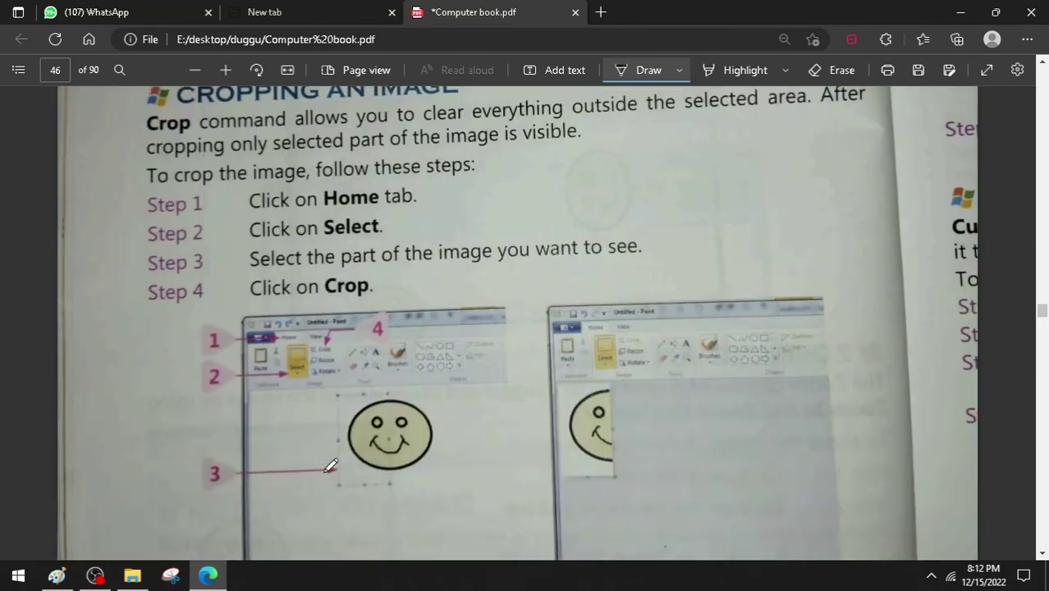
pyautogui.scroll(1, 330, 465)
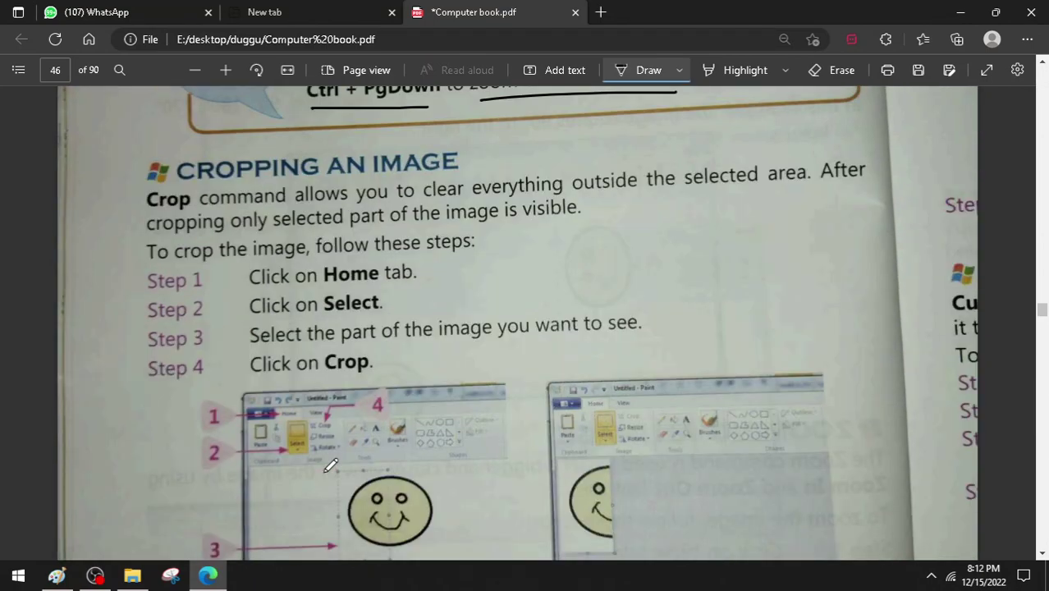
pyautogui.moveTo(130, 176); pyautogui.dragTo(220, 141)
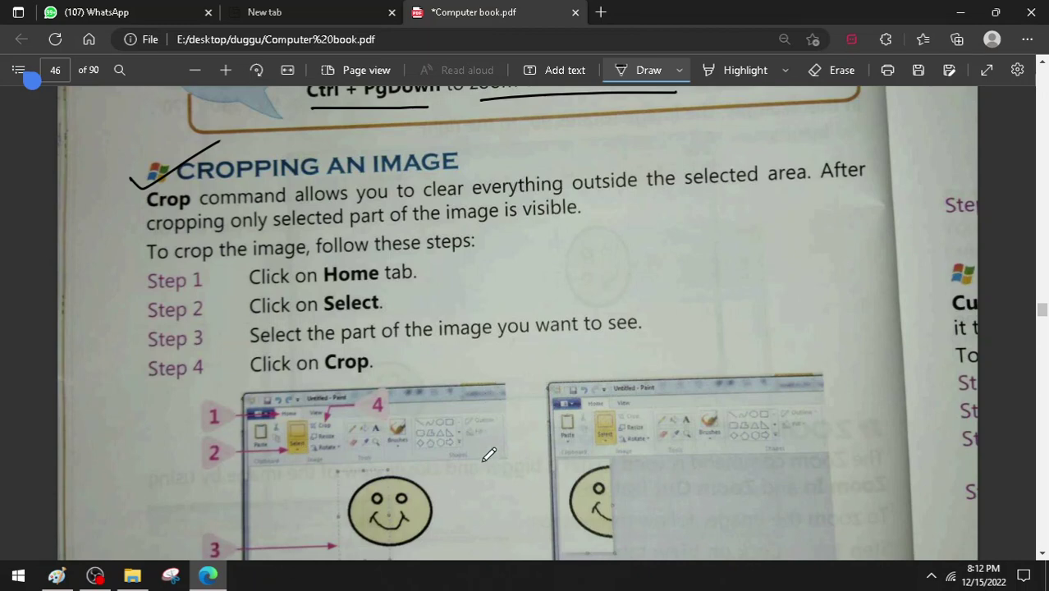
pyautogui.scroll(-1, 537, 453)
pyautogui.scroll(1, 541, 450)
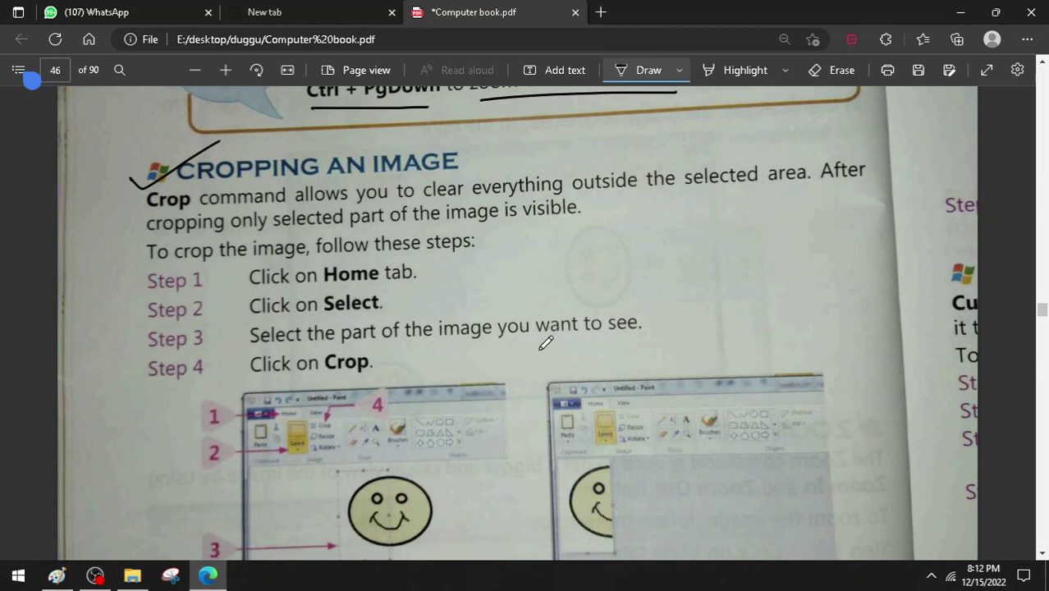
pyautogui.scroll(-1, 611, 338)
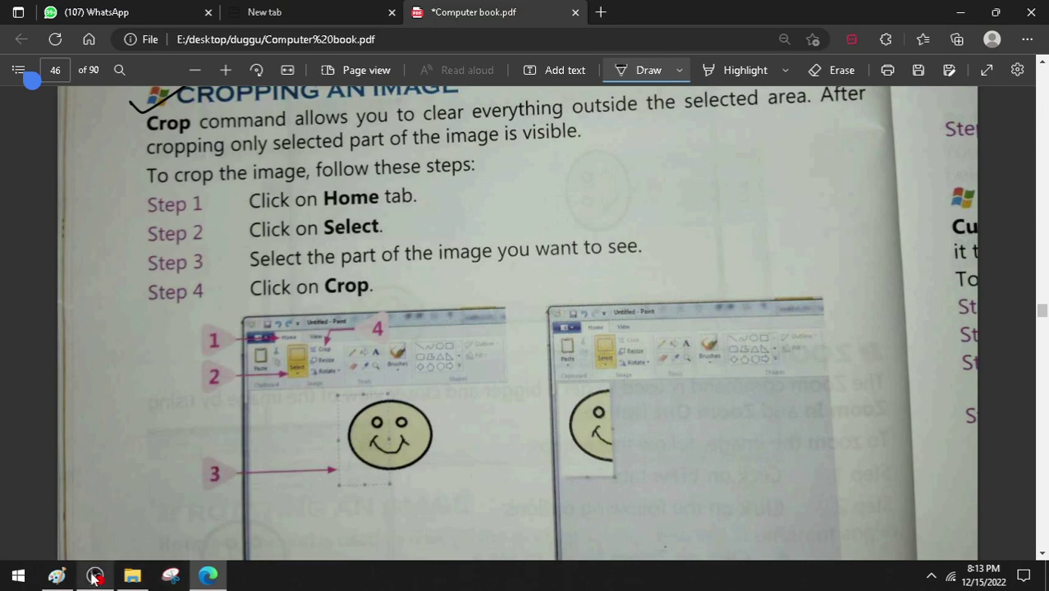
# Switch to Paint and crop the drawing to a selection of about 241 × 311 px around the left half of the red heart.
pyautogui.click(56, 574)
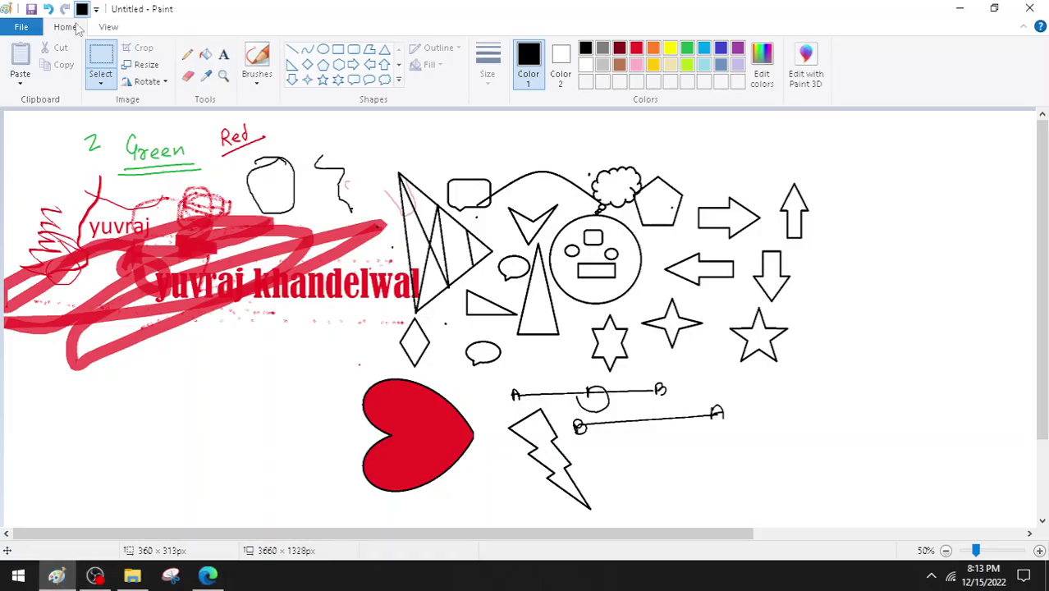
pyautogui.click(112, 66)
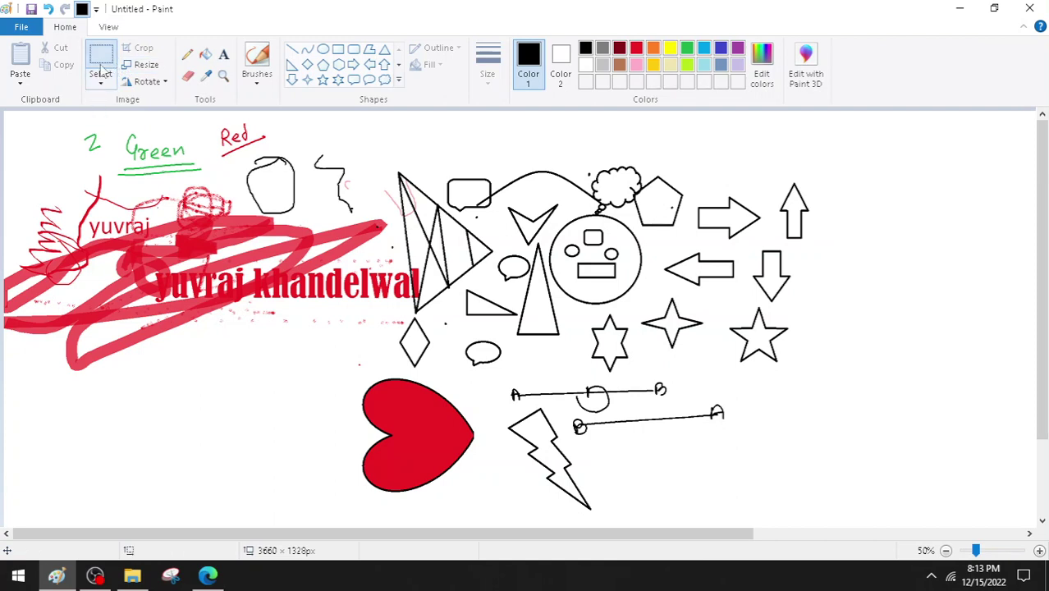
pyautogui.click(101, 72)
pyautogui.moveTo(325, 380); pyautogui.dragTo(421, 499)
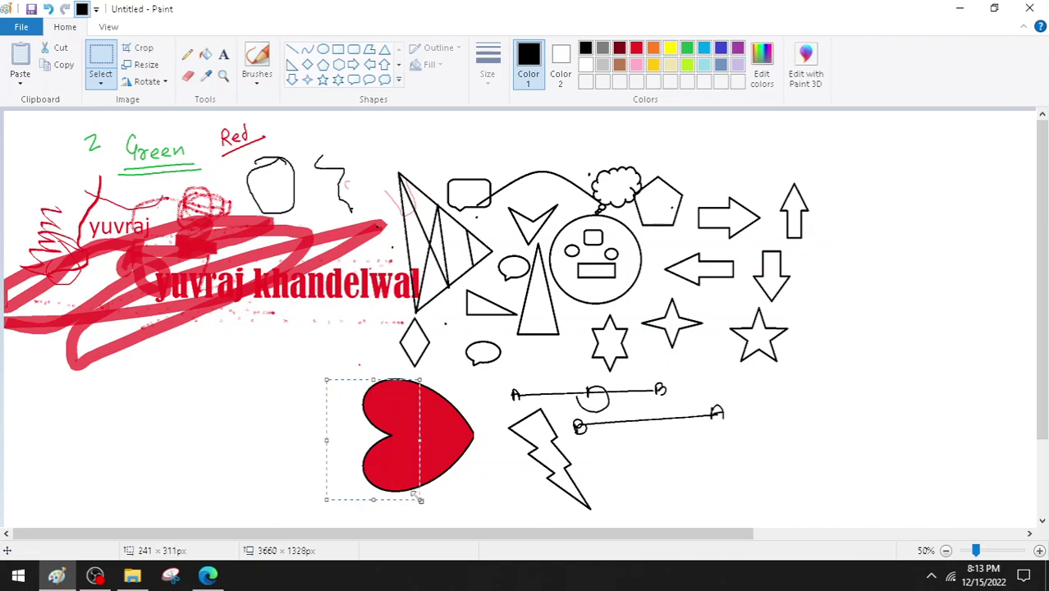
pyautogui.click(145, 49)
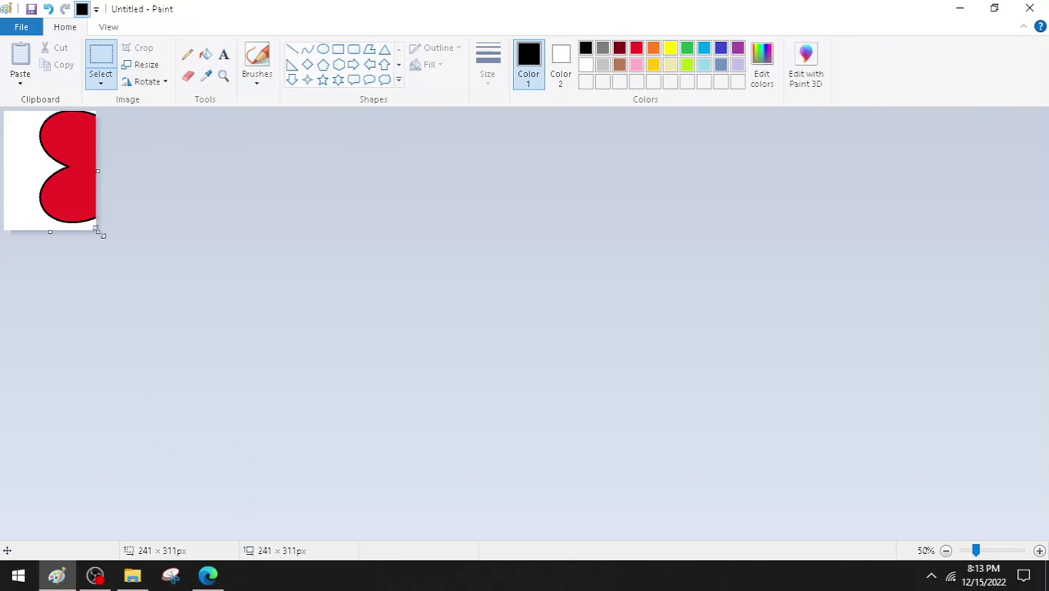
# Enlarge the canvas around the cropped heart to about 2720 × 1232 px.
pyautogui.moveTo(99, 233); pyautogui.dragTo(454, 494)
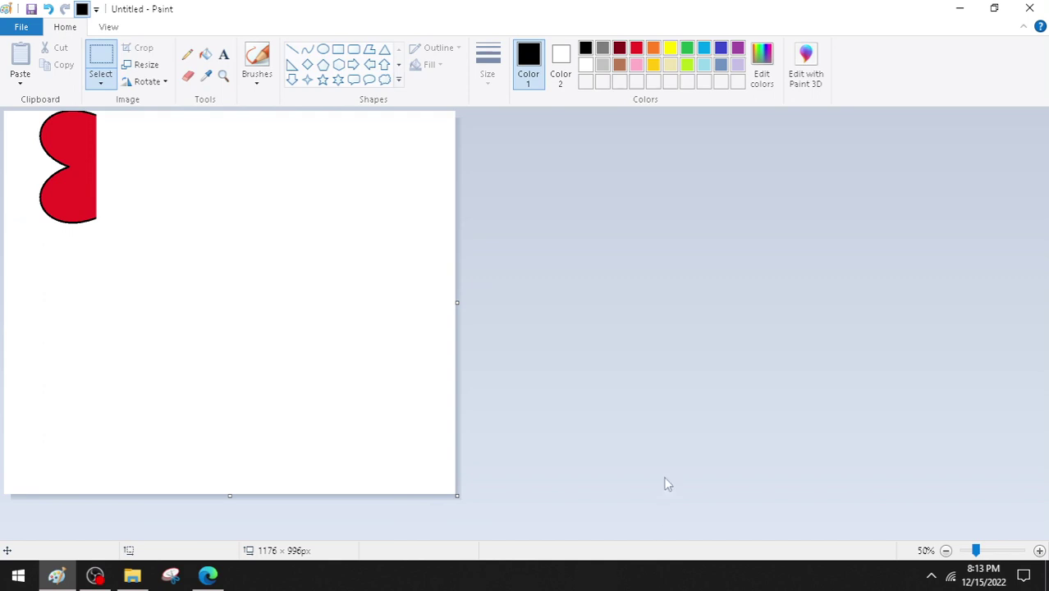
pyautogui.click(66, 579)
pyautogui.click(59, 579)
pyautogui.moveTo(460, 502); pyautogui.dragTo(1045, 578)
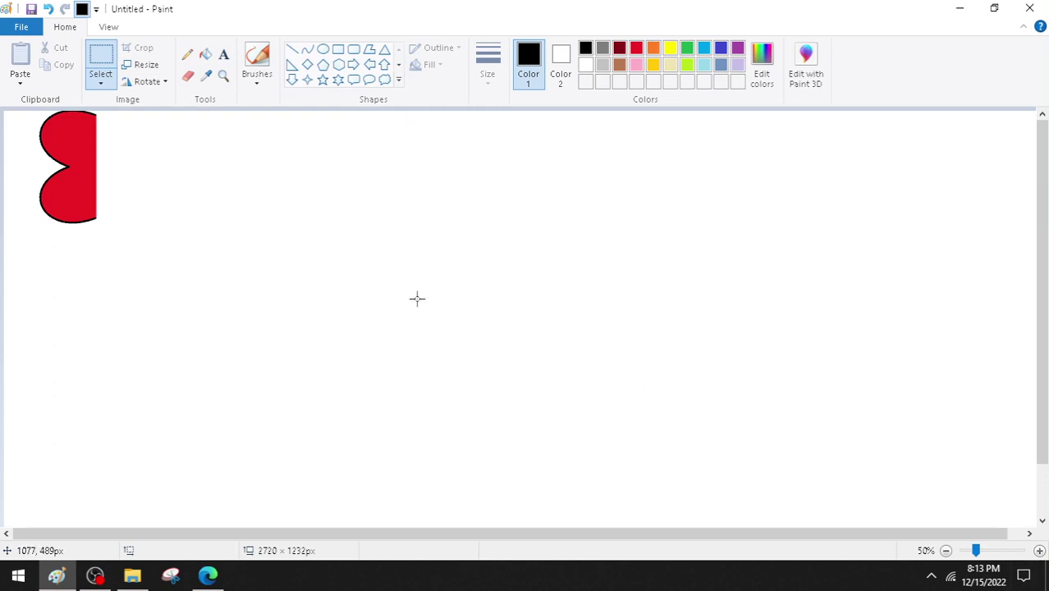
# Crop to the lower part of the heart, about 219 × 193 px, and enlarge the canvas to about 2648 × 1242 px.
pyautogui.scroll(-2, 435, 361)
pyautogui.scroll(2, 443, 400)
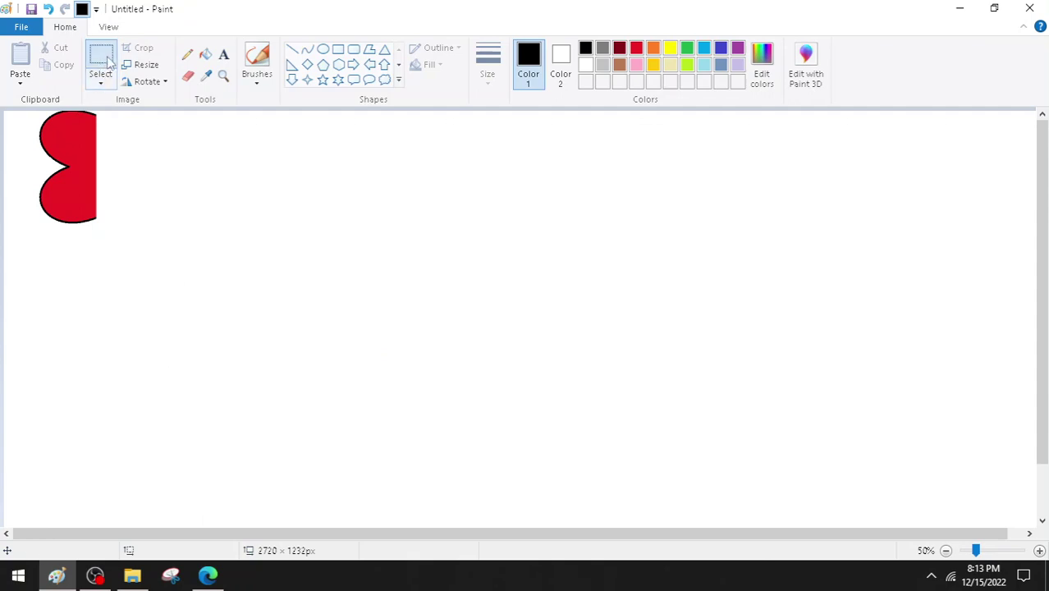
pyautogui.moveTo(36, 165); pyautogui.dragTo(120, 239)
pyautogui.click(141, 49)
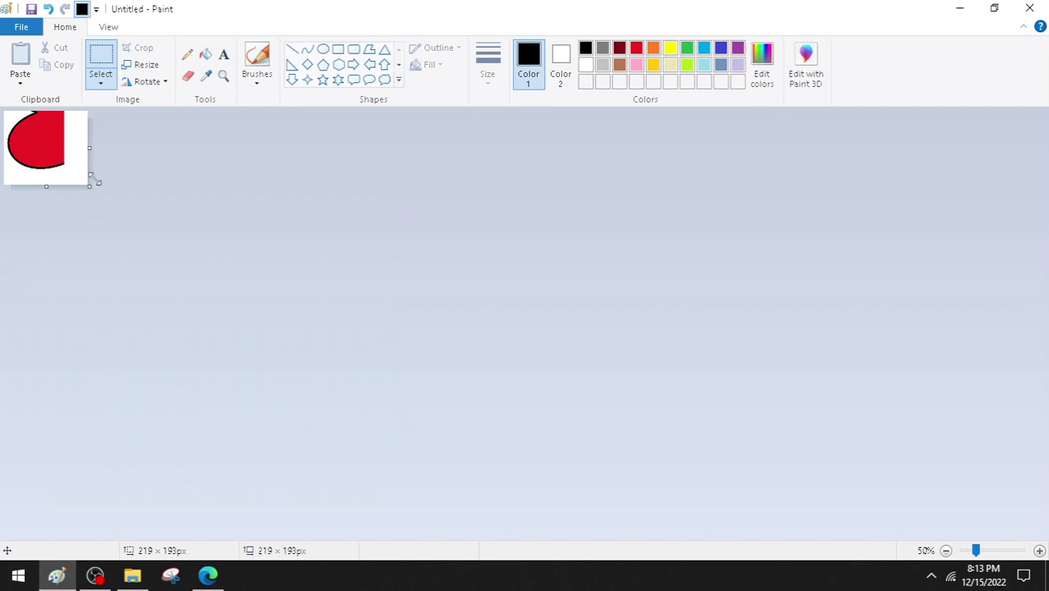
pyautogui.moveTo(88, 185); pyautogui.dragTo(1026, 578)
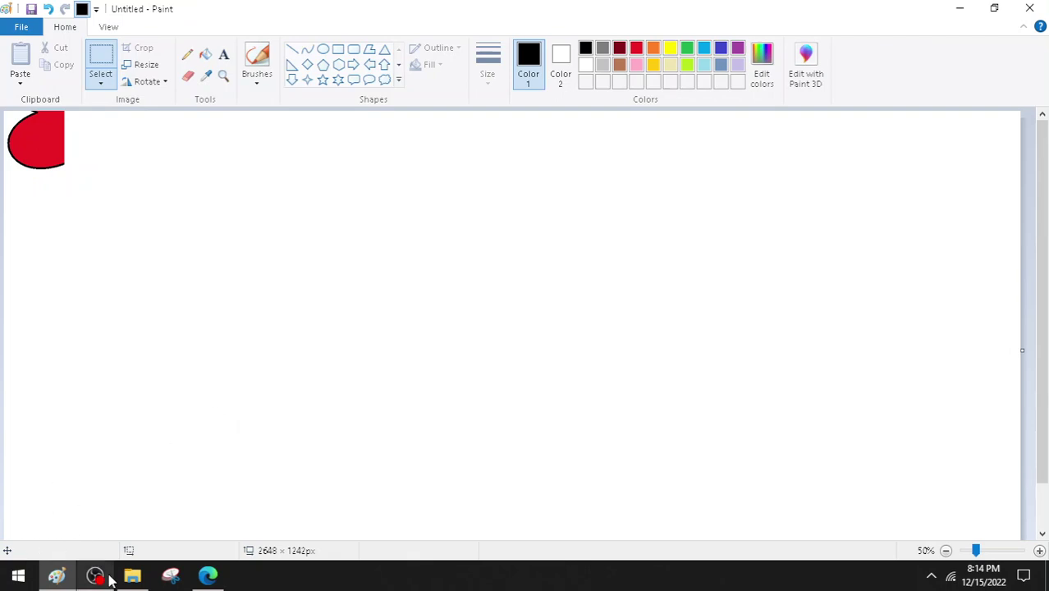
# Switch to the PDF in Edge and tick the end of the Crop command's definition at "is visible".
pyautogui.click(208, 574)
pyautogui.scroll(-7, 312, 424)
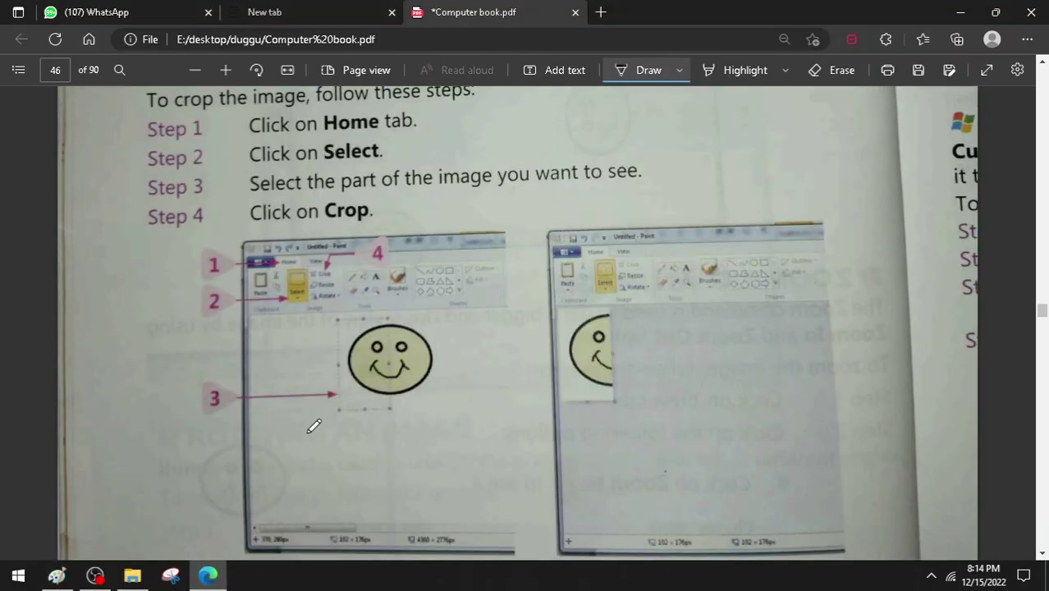
pyautogui.scroll(1, 314, 425)
pyautogui.scroll(6, 315, 425)
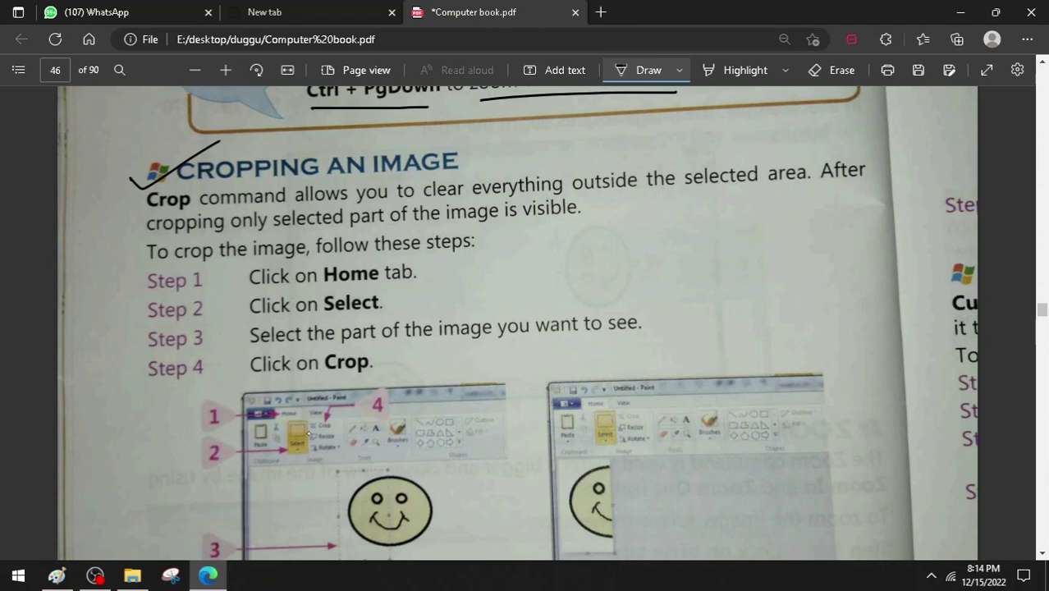
pyautogui.moveTo(513, 217); pyautogui.dragTo(582, 202)
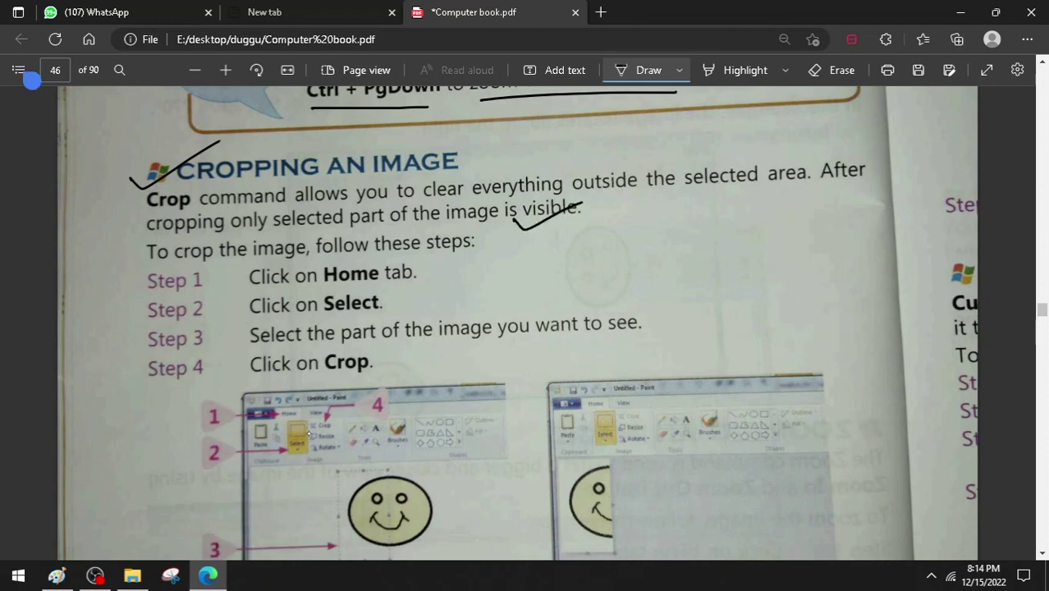
# Tick Steps 1 to 4 of the cropping instructions and move on to the Copying and Pasting section on page 47.
pyautogui.moveTo(129, 271); pyautogui.dragTo(205, 244)
pyautogui.moveTo(131, 312); pyautogui.dragTo(191, 276)
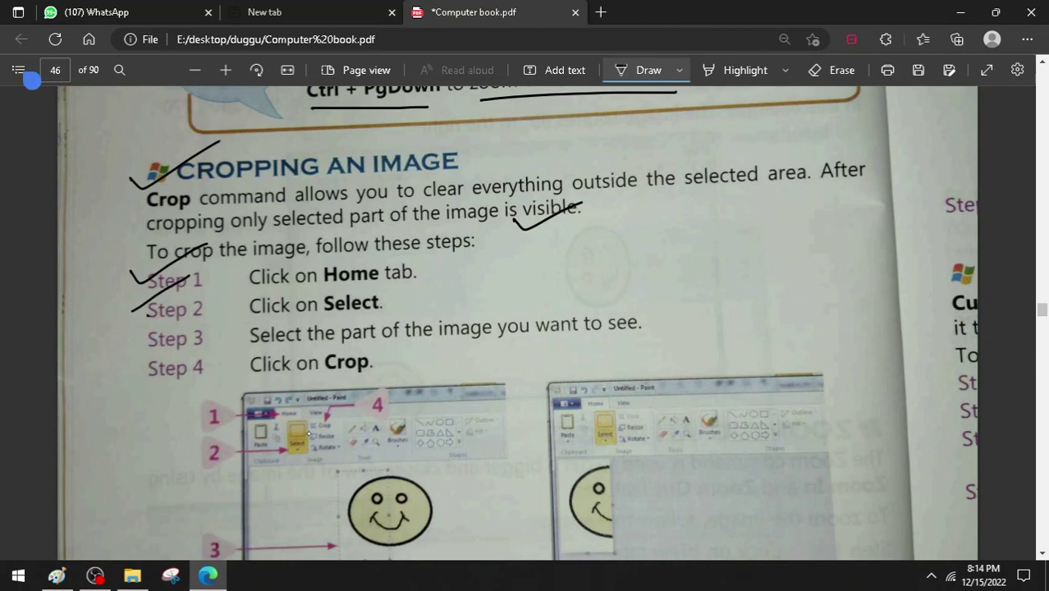
pyautogui.moveTo(147, 313); pyautogui.dragTo(210, 293)
pyautogui.moveTo(129, 350); pyautogui.dragTo(187, 325)
pyautogui.moveTo(144, 376); pyautogui.dragTo(203, 348)
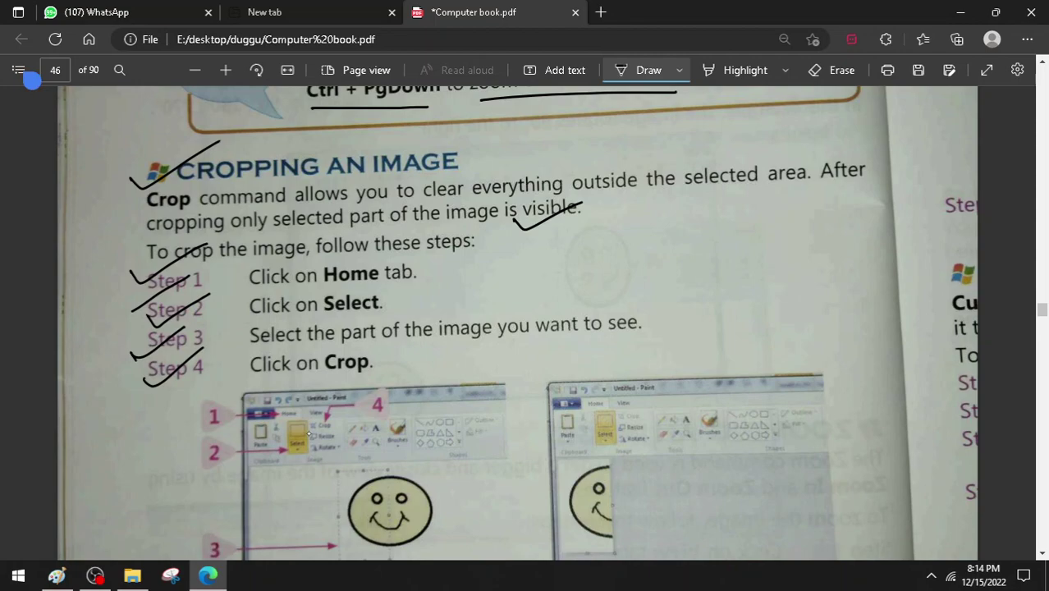
pyautogui.scroll(-10, 426, 419)
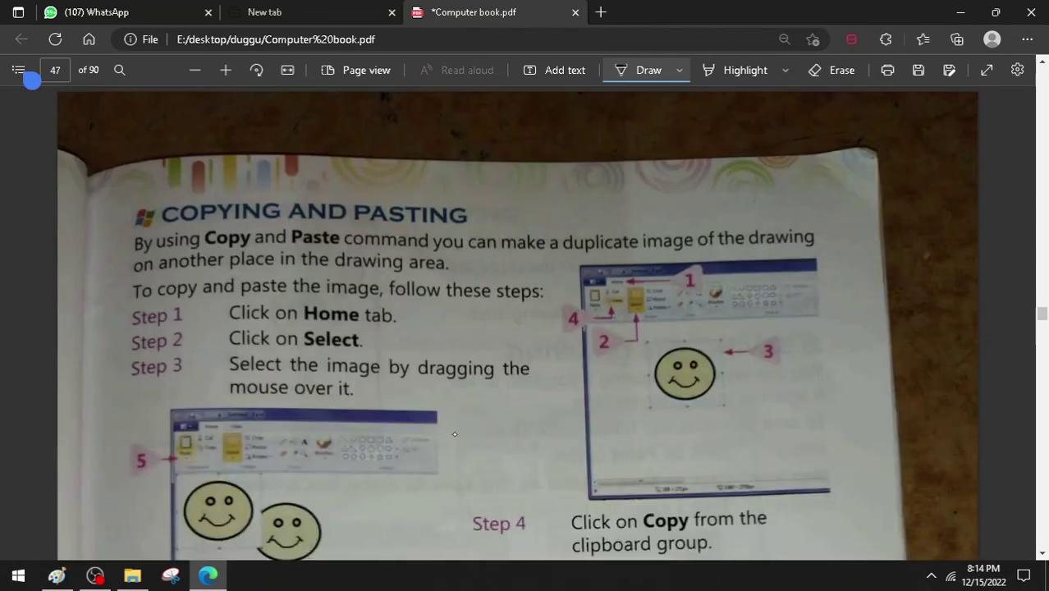
# Tick the Copying and Pasting heading on page 47 and switch to Paint.
pyautogui.moveTo(120, 217); pyautogui.dragTo(211, 181)
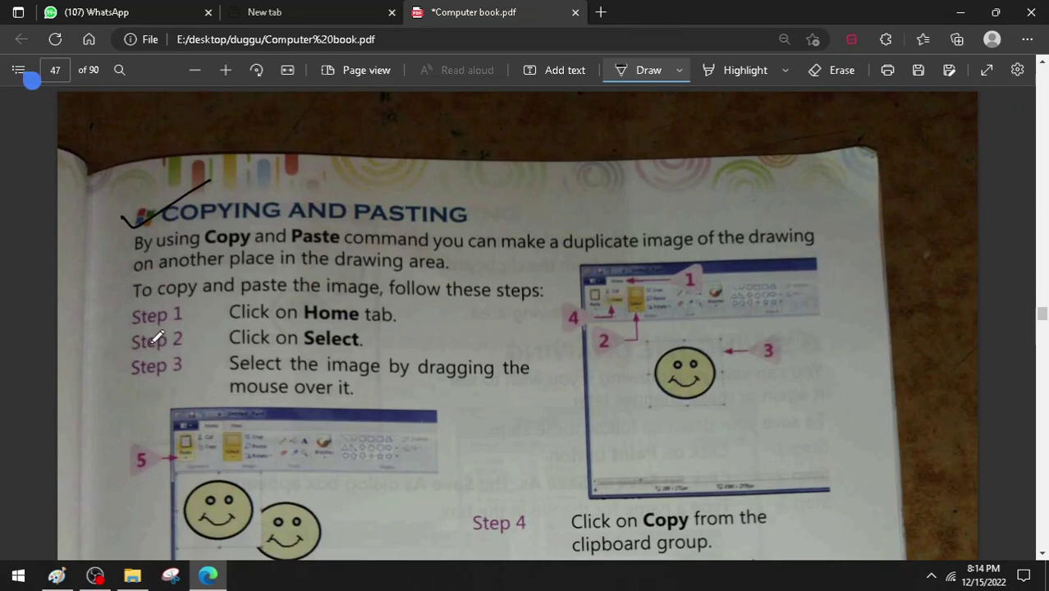
pyautogui.click(57, 576)
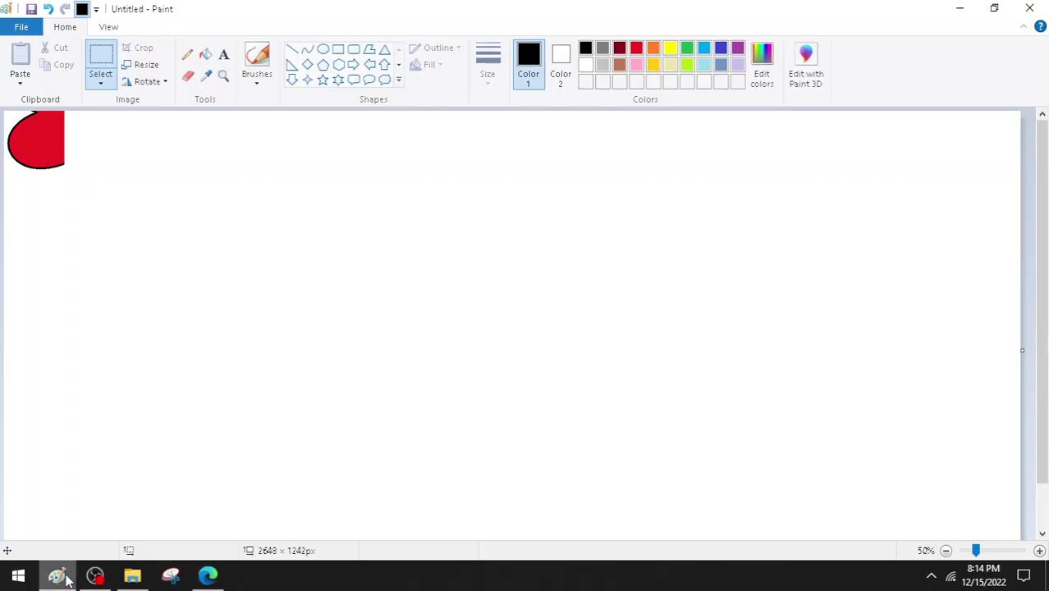
# Copy the red heart piece with a rectangular selection of about 211 × 165 px and paste a duplicate just right of the original.
pyautogui.click(103, 68)
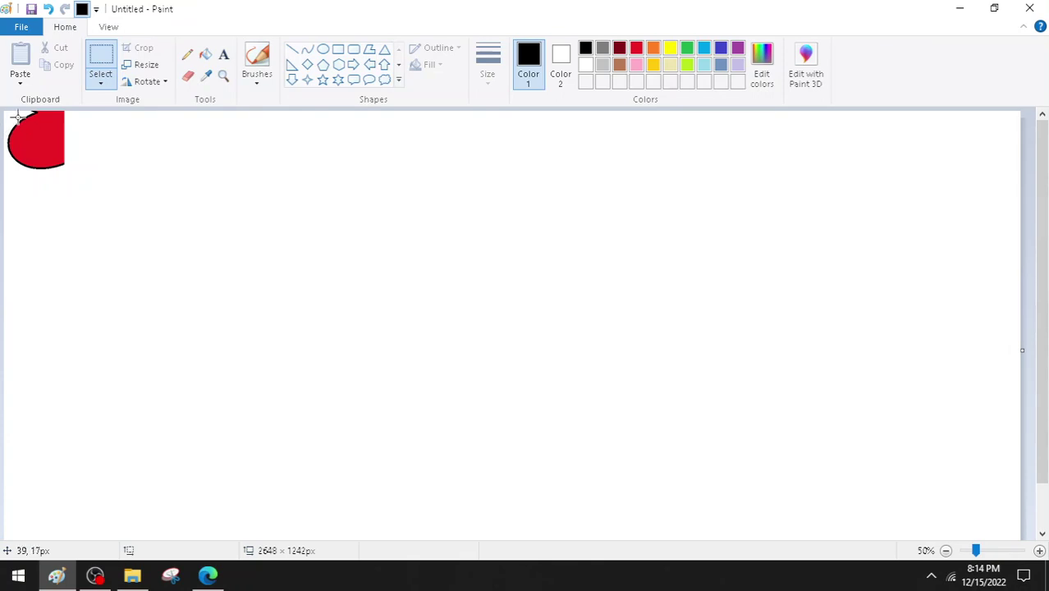
pyautogui.moveTo(6, 115); pyautogui.dragTo(87, 178)
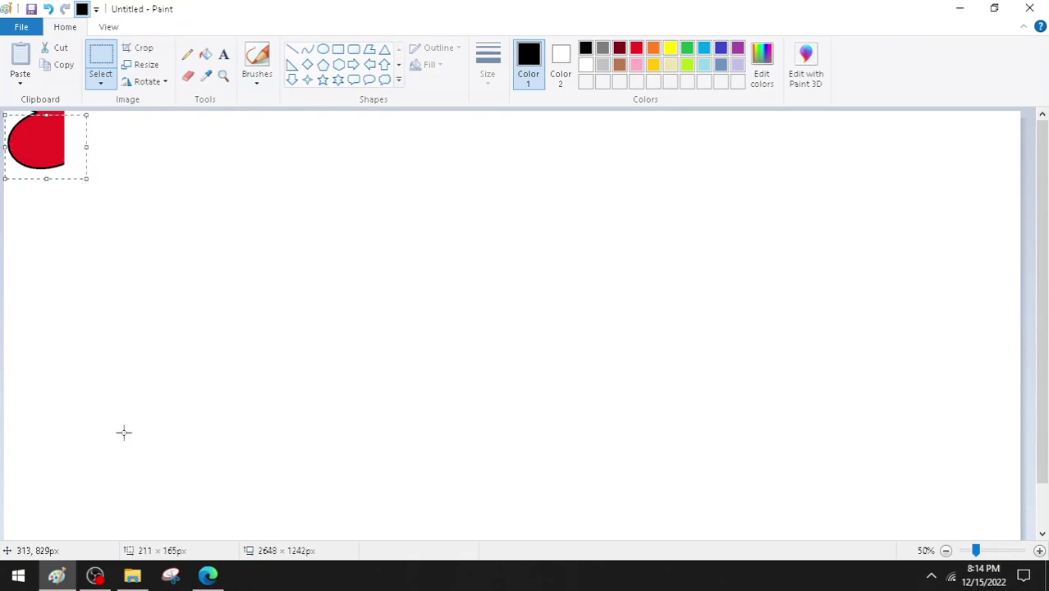
pyautogui.rightClick(55, 163)
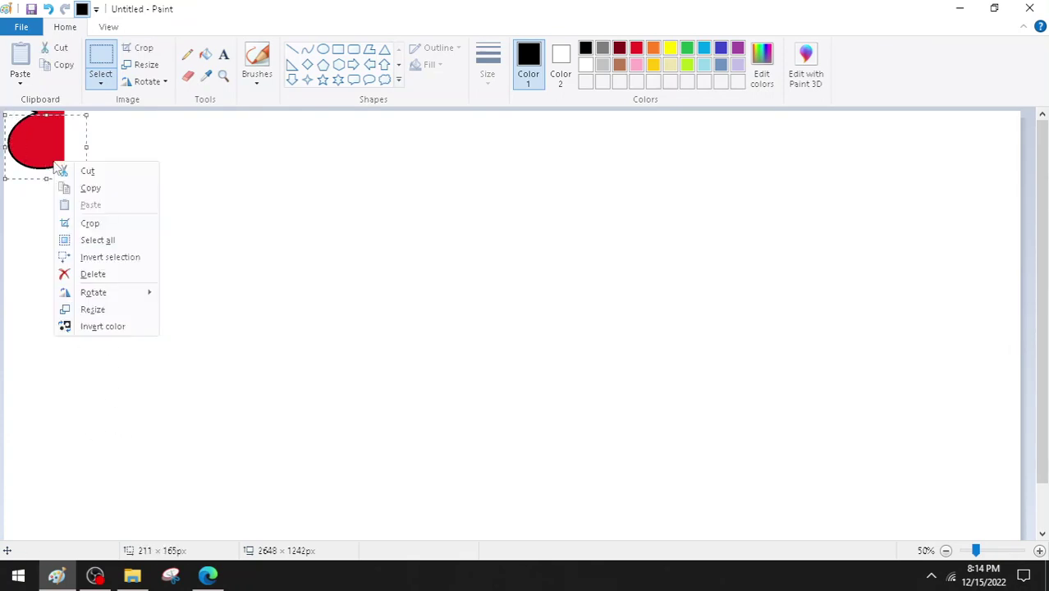
pyautogui.click(90, 189)
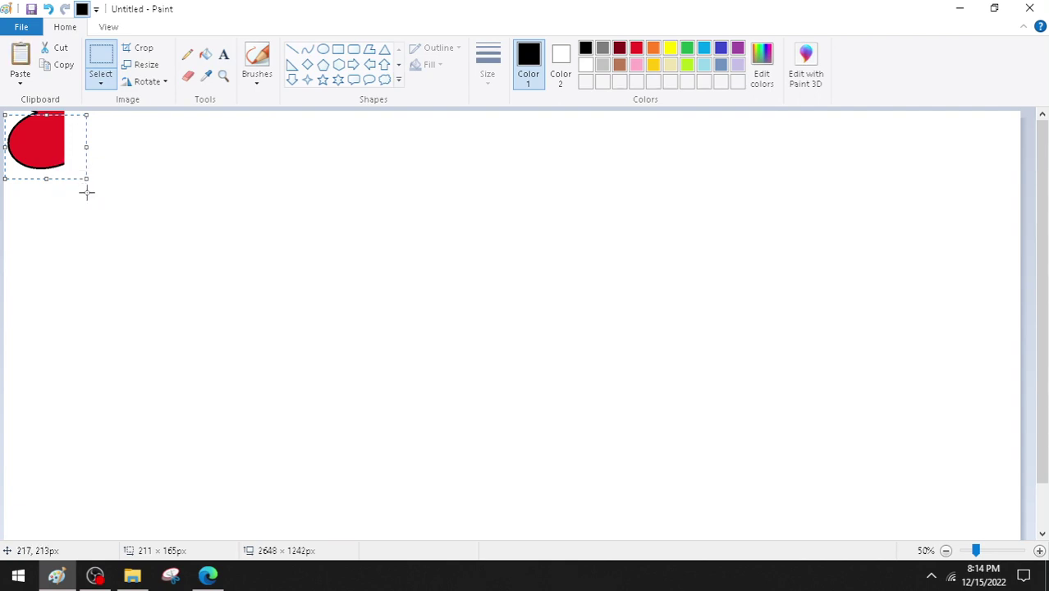
pyautogui.rightClick(521, 181)
pyautogui.click(463, 228)
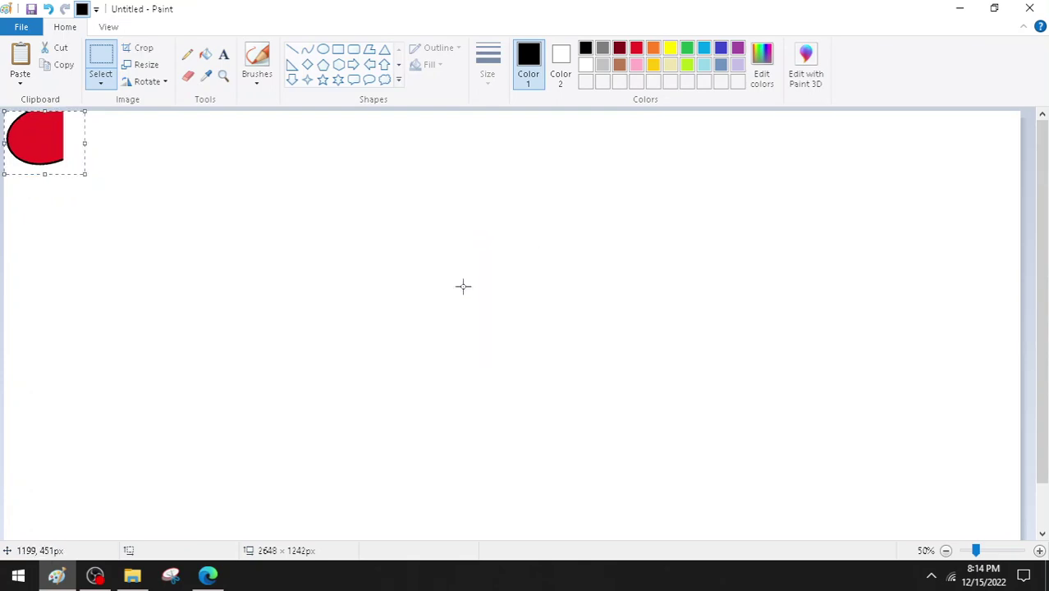
pyautogui.moveTo(51, 152); pyautogui.dragTo(142, 179)
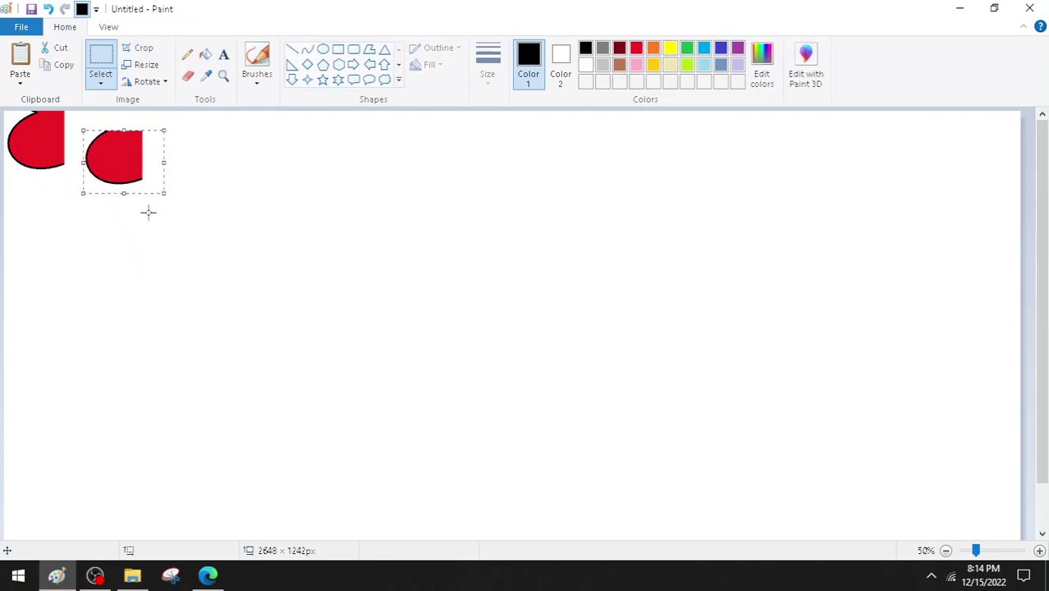
# Copy the duplicated red piece and place another pasted copy below and to the right of it, then deselect it.
pyautogui.rightClick(140, 153)
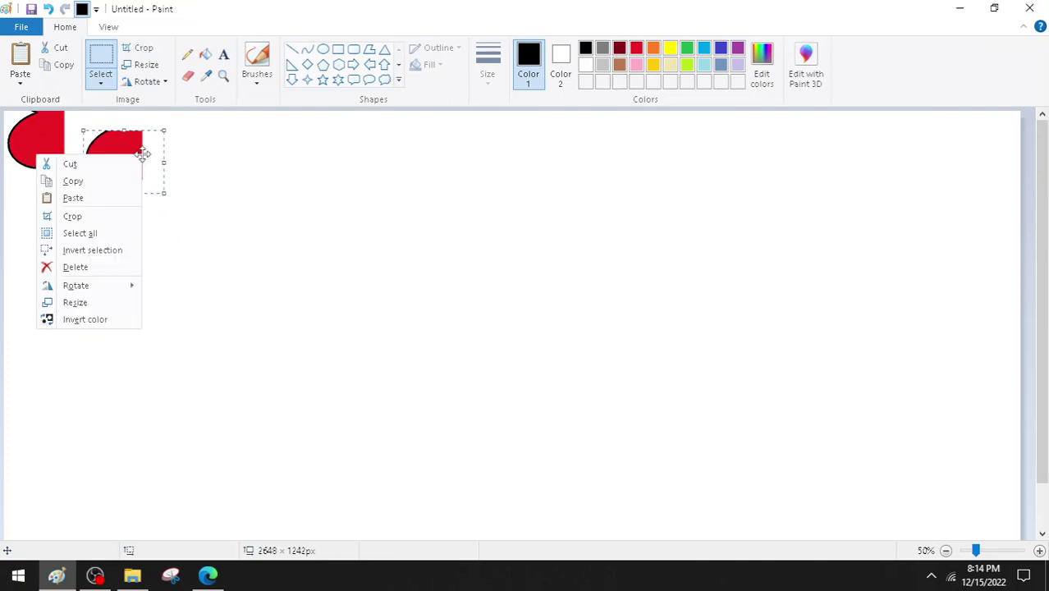
pyautogui.click(92, 181)
pyautogui.rightClick(288, 287)
pyautogui.click(215, 330)
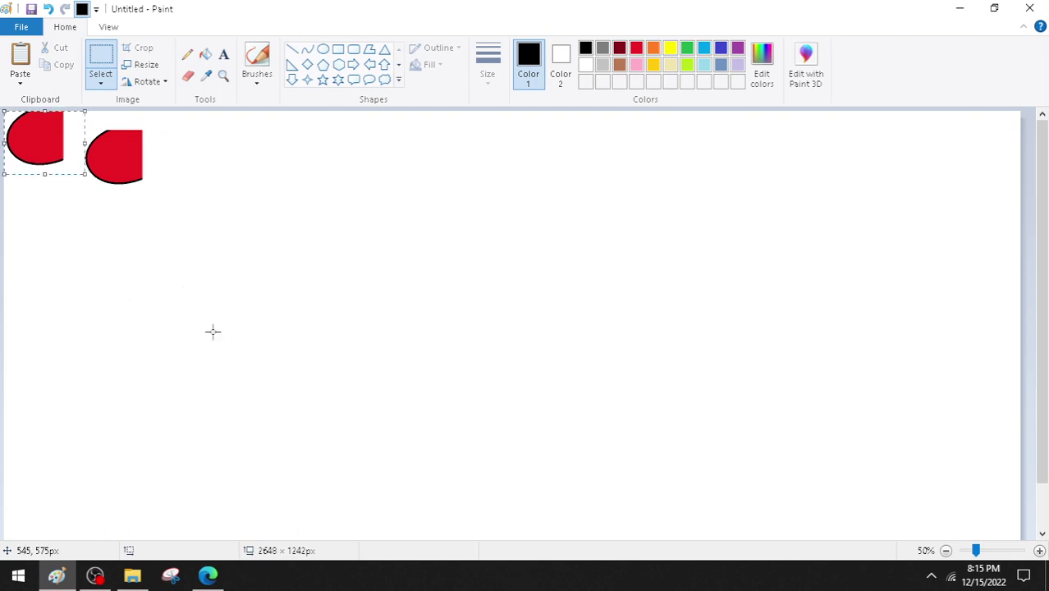
pyautogui.moveTo(42, 151); pyautogui.dragTo(201, 200)
pyautogui.click(234, 415)
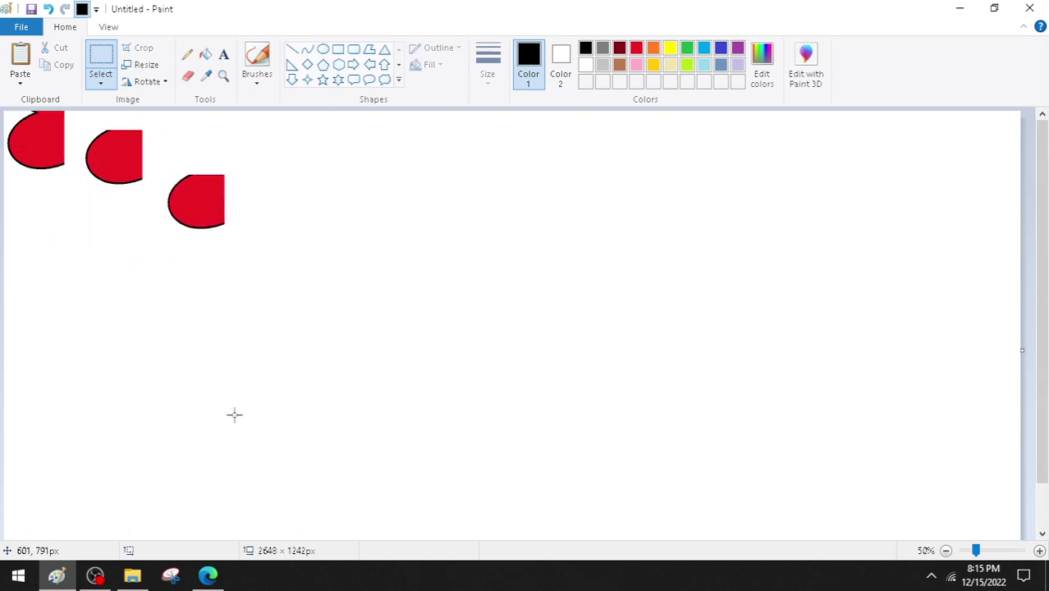
# Switch to the PDF in Edge and review the copying and pasting instructions on page 47.
pyautogui.click(218, 577)
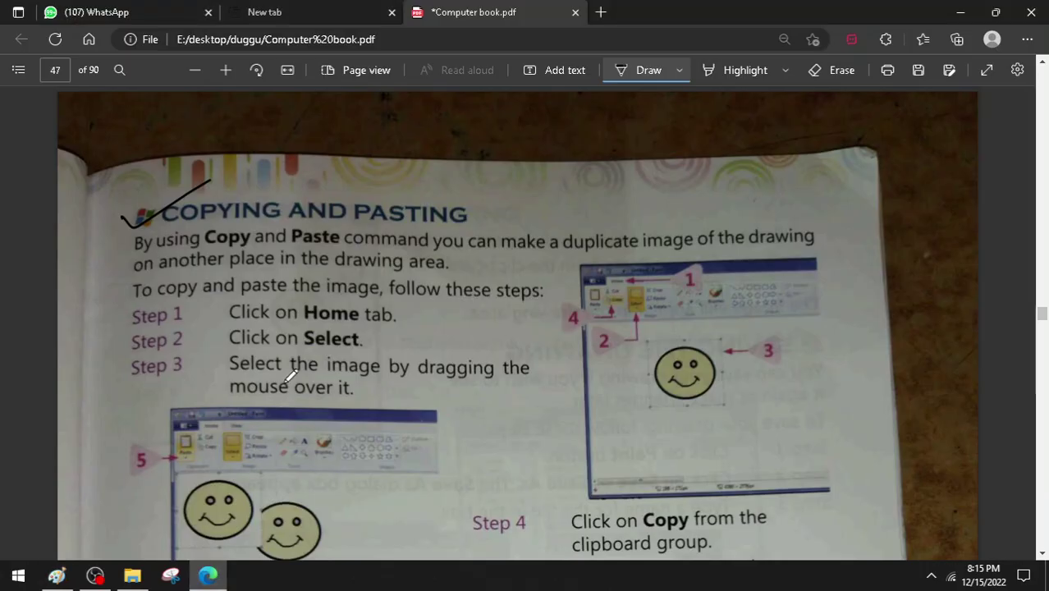
pyautogui.scroll(-3, 291, 376)
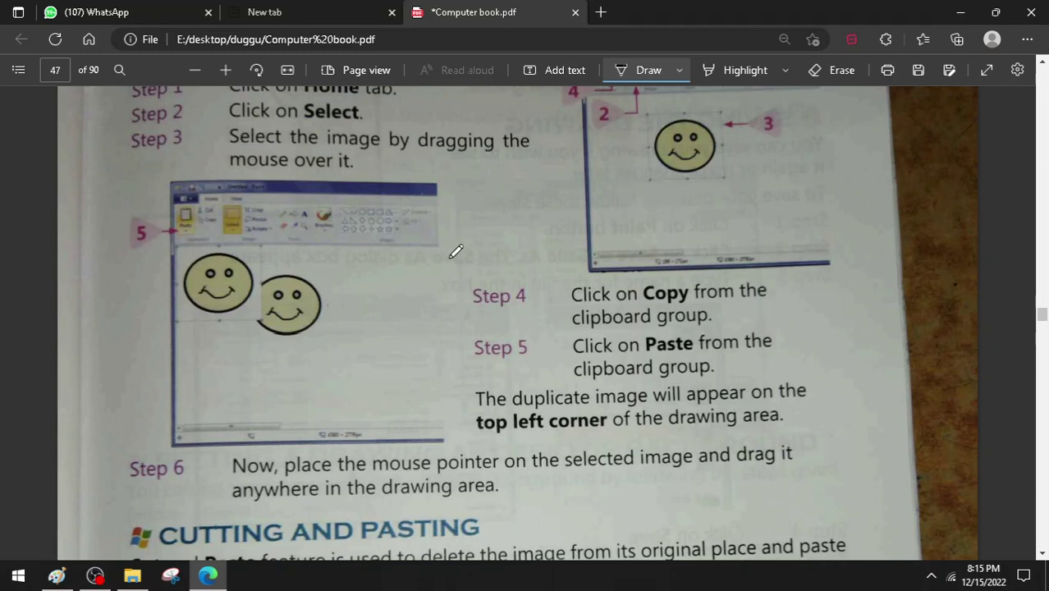
pyautogui.scroll(2, 415, 273)
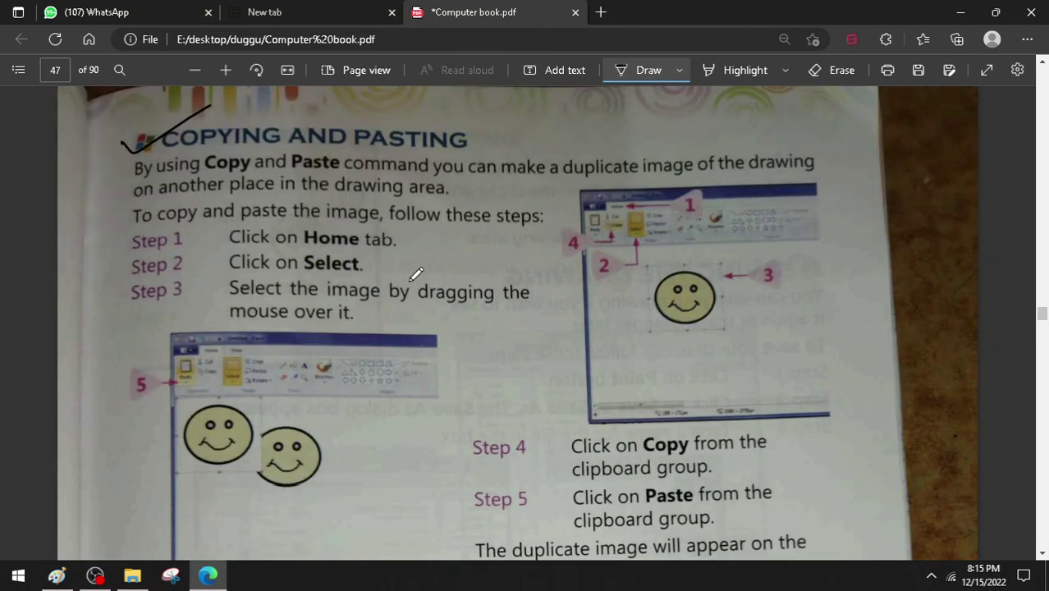
# Switch to Paint, draw a large closed oval freehand with the Pencil in the middle of the canvas and fill it with yellow.
pyautogui.click(56, 577)
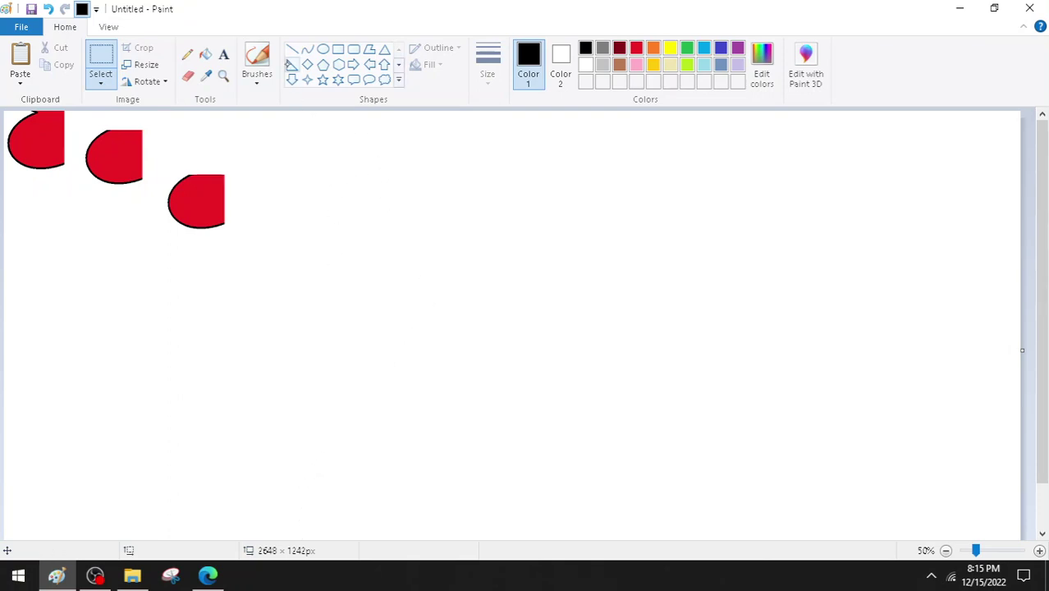
pyautogui.click(187, 54)
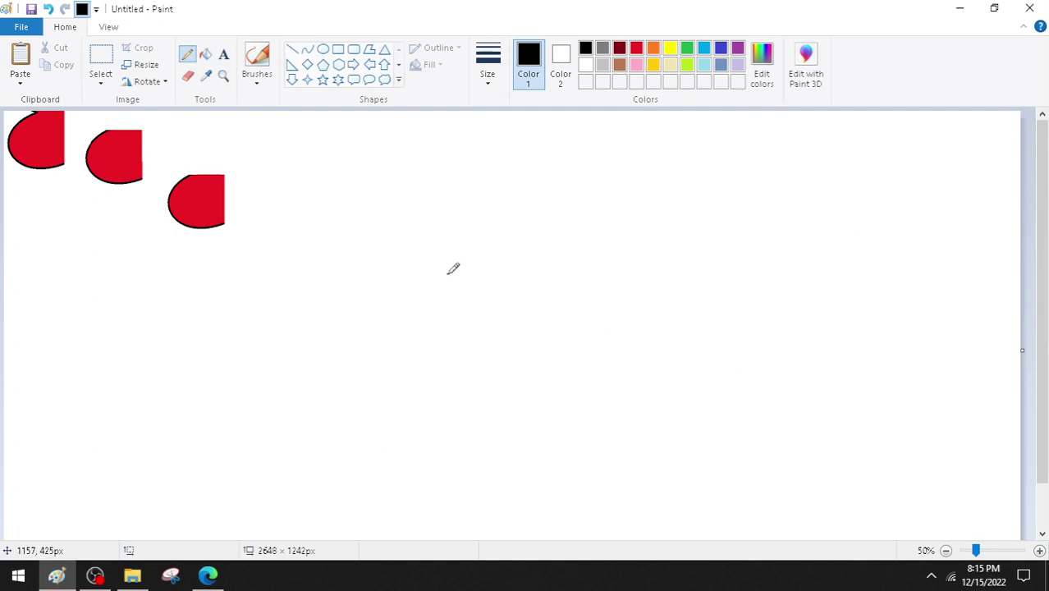
pyautogui.moveTo(512, 262)
pyautogui.mouseDown()
pyautogui.moveTo(578, 296)
pyautogui.moveTo(613, 366)
pyautogui.mouseUp()
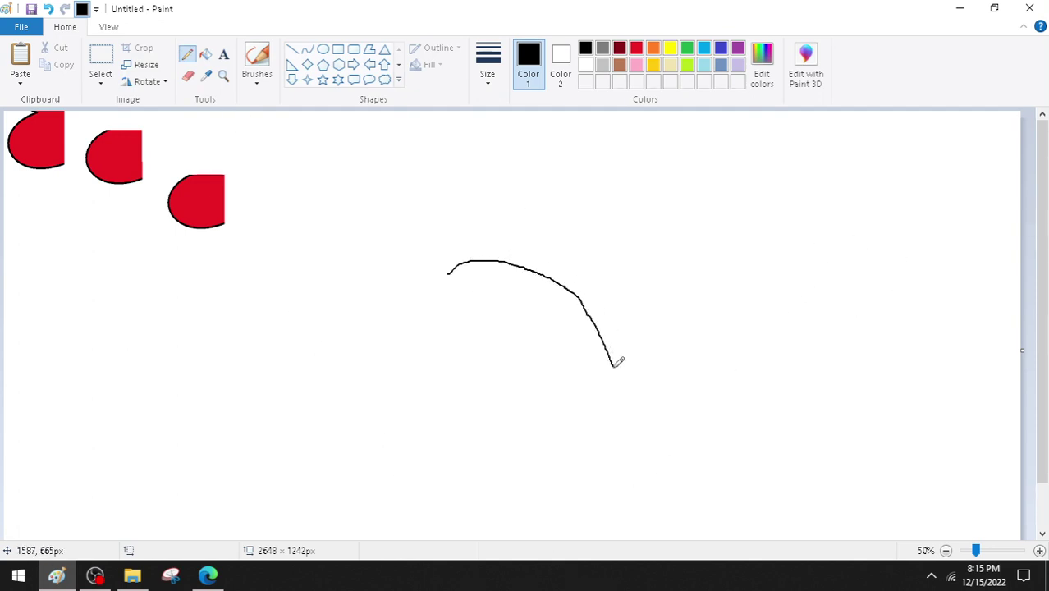
pyautogui.moveTo(588, 420)
pyautogui.mouseDown()
pyautogui.moveTo(510, 425)
pyautogui.moveTo(447, 399)
pyautogui.moveTo(396, 340)
pyautogui.moveTo(405, 268)
pyautogui.moveTo(460, 258)
pyautogui.mouseUp()
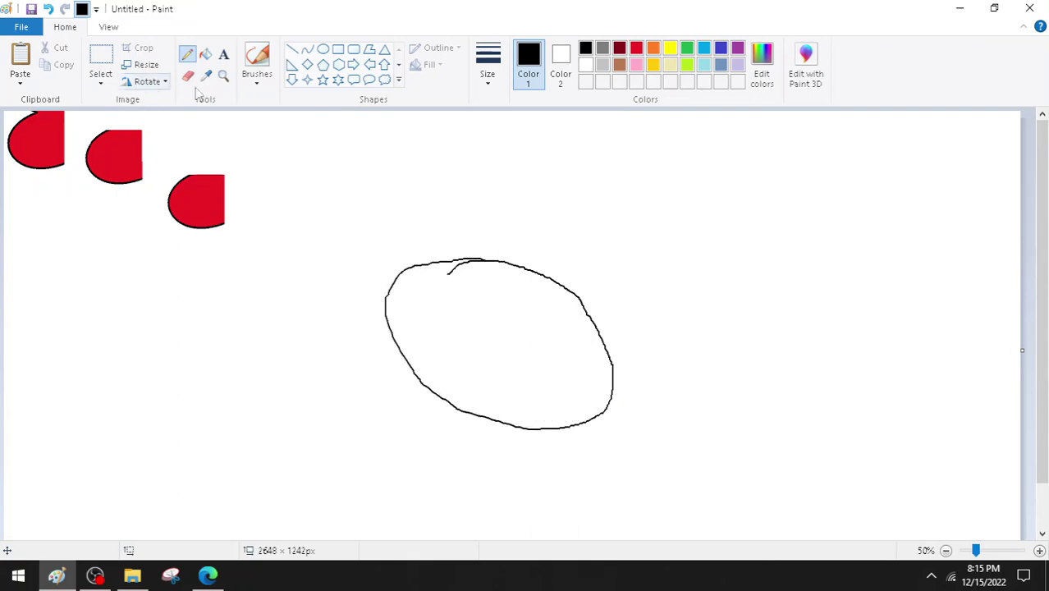
pyautogui.click(206, 55)
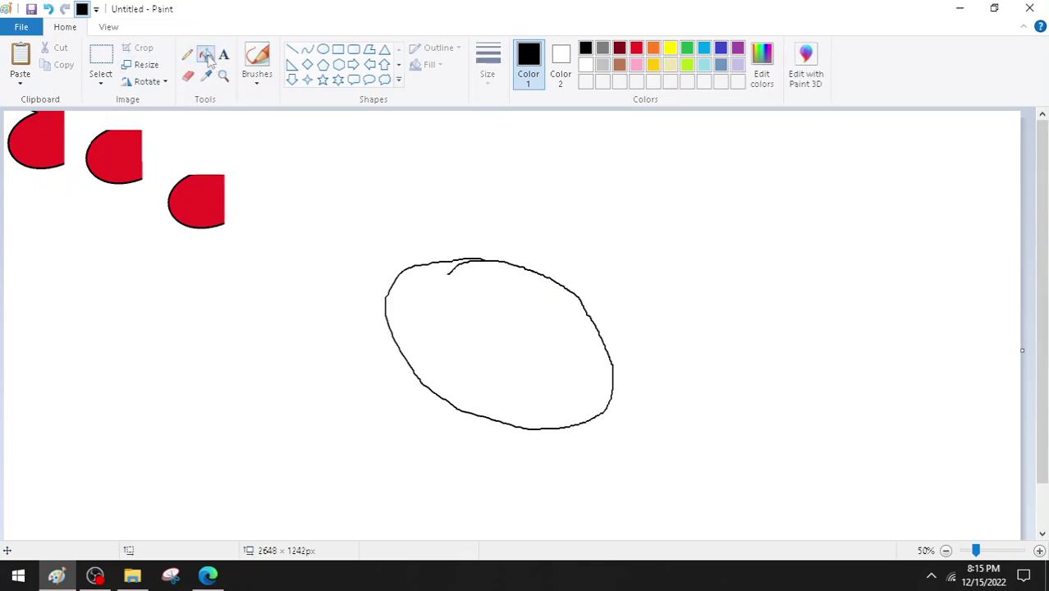
pyautogui.click(670, 48)
pyautogui.click(525, 330)
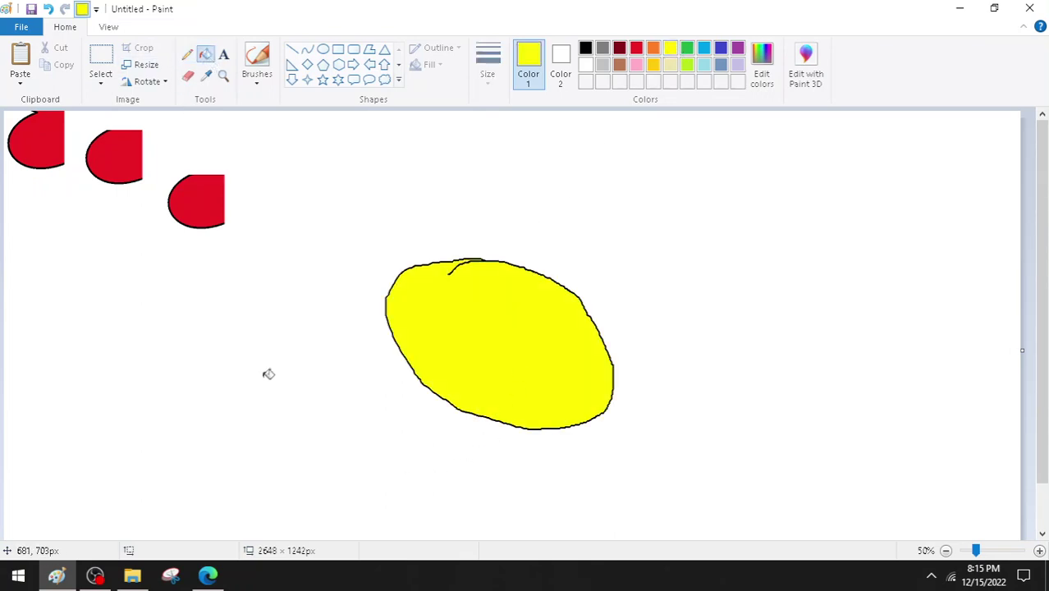
pyautogui.click(101, 58)
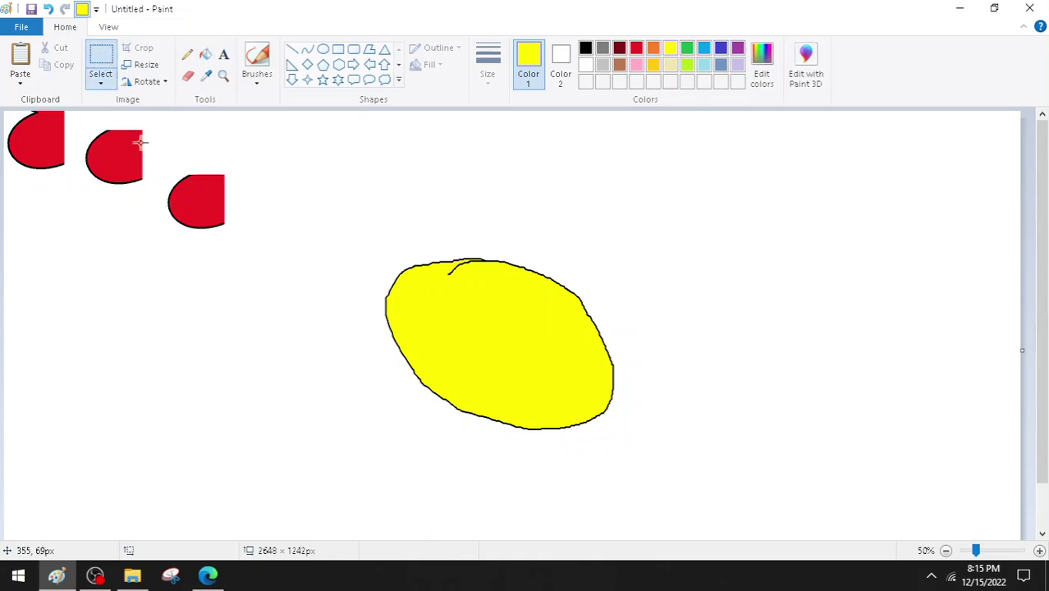
pyautogui.click(101, 74)
pyautogui.click(103, 63)
pyautogui.moveTo(322, 213); pyautogui.dragTo(692, 449)
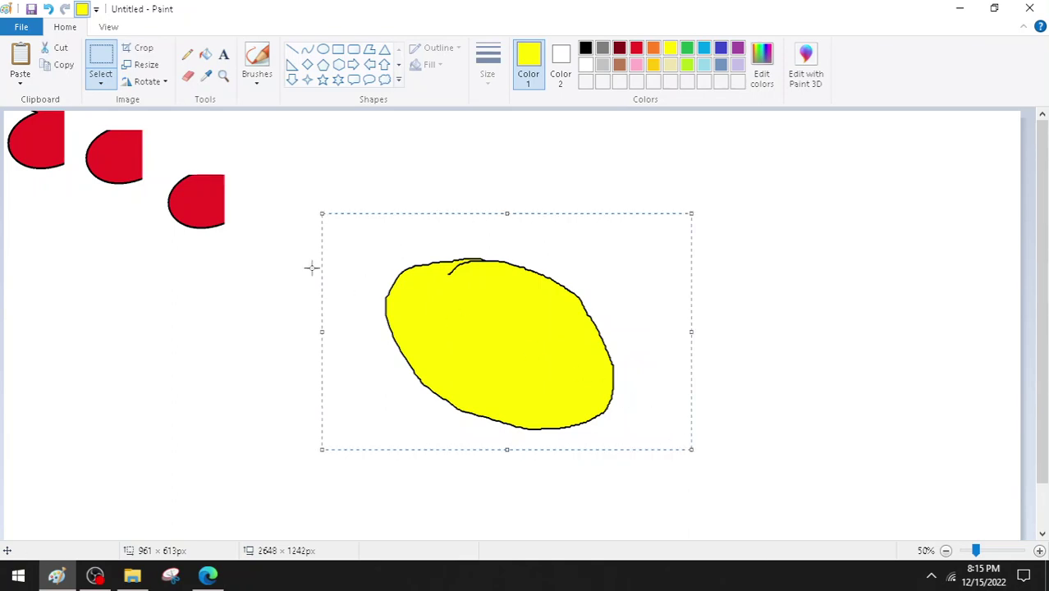
pyautogui.click(760, 303)
pyautogui.rightClick(762, 306)
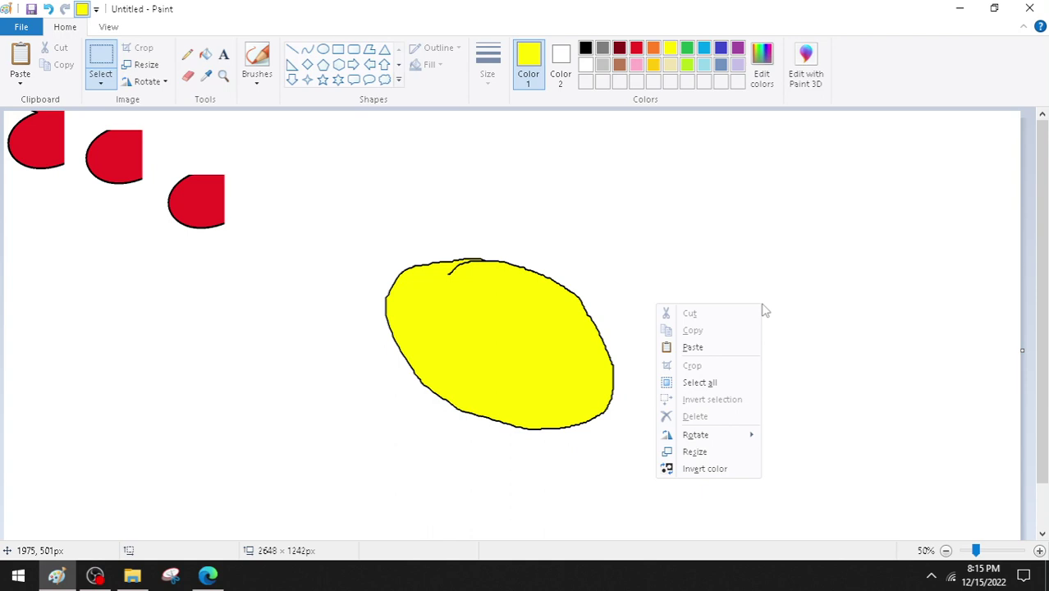
# Copy the yellow oval with a rectangular selection of about 981 × 469 px and shift the original slightly to the right.
pyautogui.click(101, 66)
pyautogui.moveTo(339, 255); pyautogui.dragTo(715, 435)
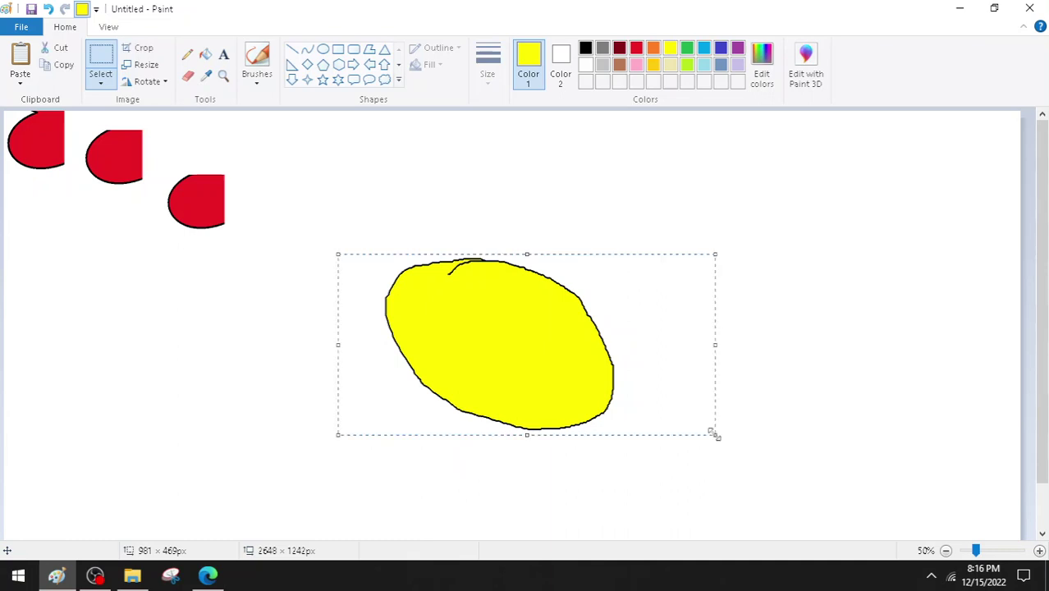
pyautogui.rightClick(511, 332)
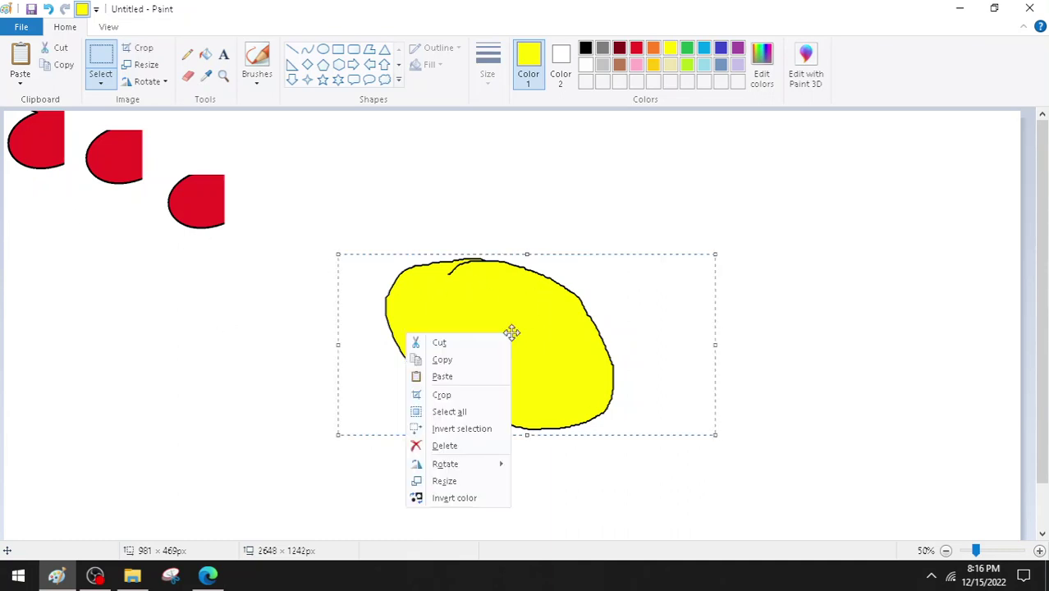
pyautogui.click(448, 358)
pyautogui.moveTo(452, 352); pyautogui.dragTo(474, 356)
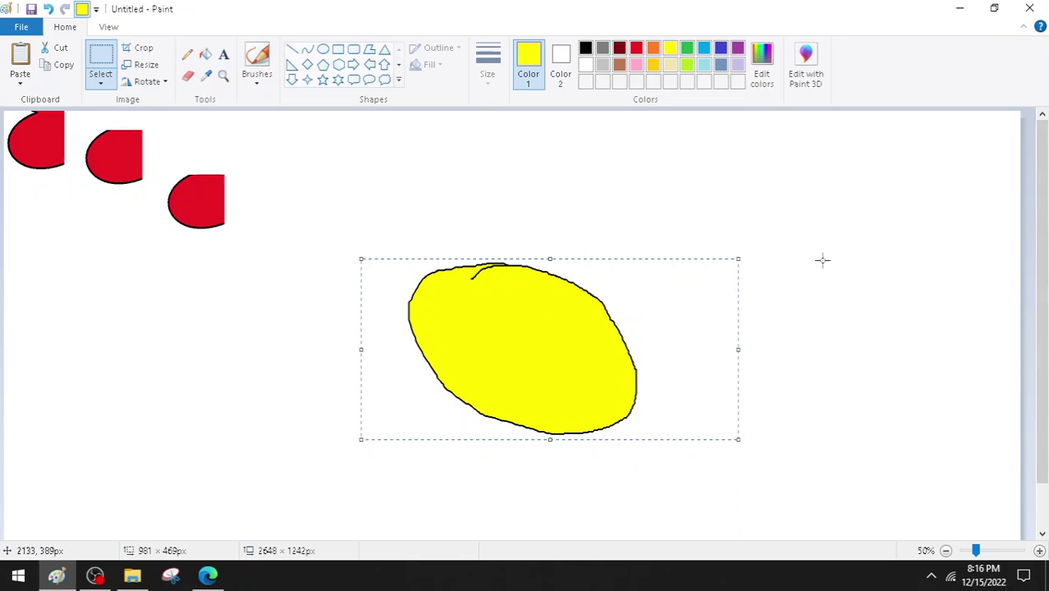
# Paste a copy of the yellow oval and place it below the red pieces at the canvas's left edge.
pyautogui.rightClick(523, 158)
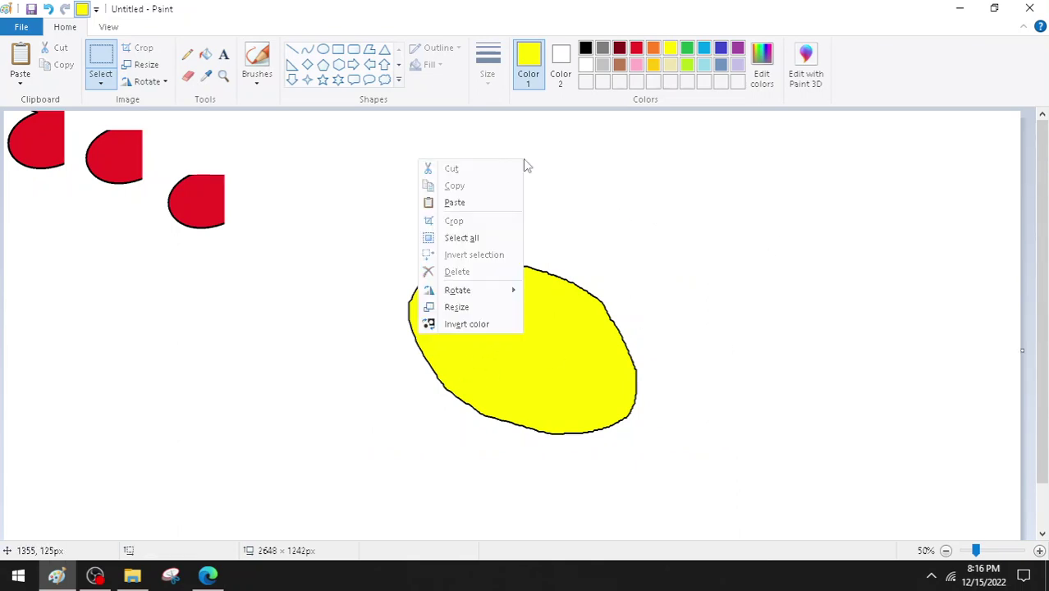
pyautogui.click(490, 203)
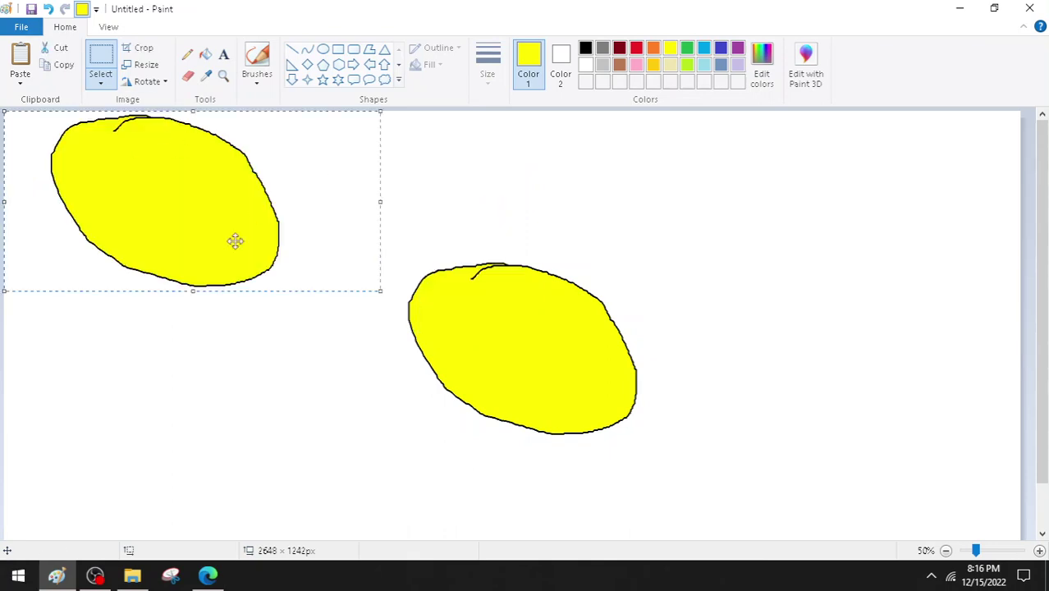
pyautogui.moveTo(234, 239); pyautogui.dragTo(170, 315)
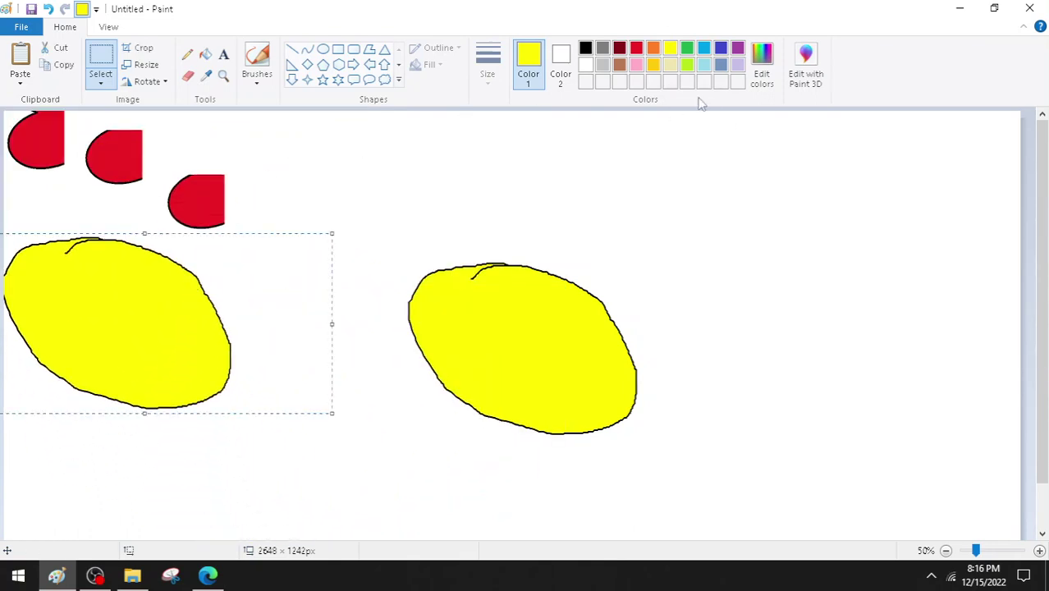
# Paste another copy of the yellow oval and place it in the upper-right part of the canvas.
pyautogui.rightClick(809, 146)
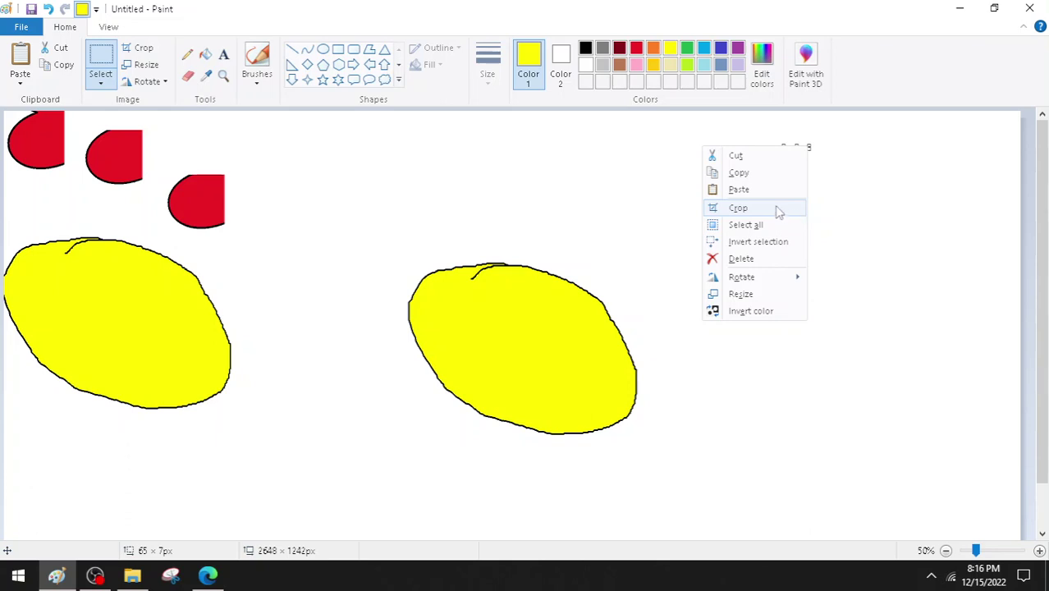
pyautogui.click(745, 191)
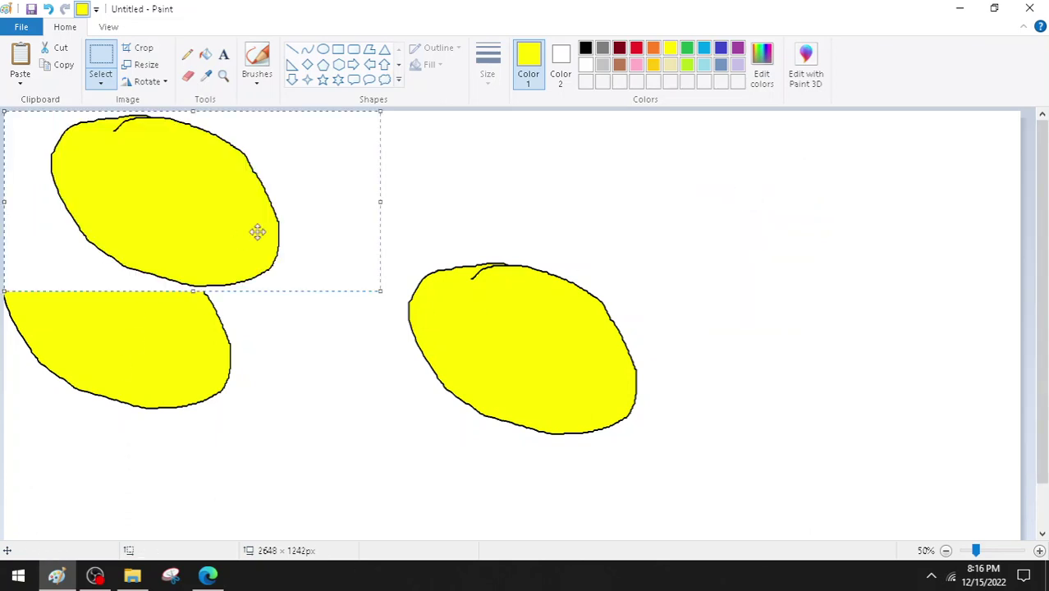
pyautogui.moveTo(258, 232); pyautogui.dragTo(955, 261)
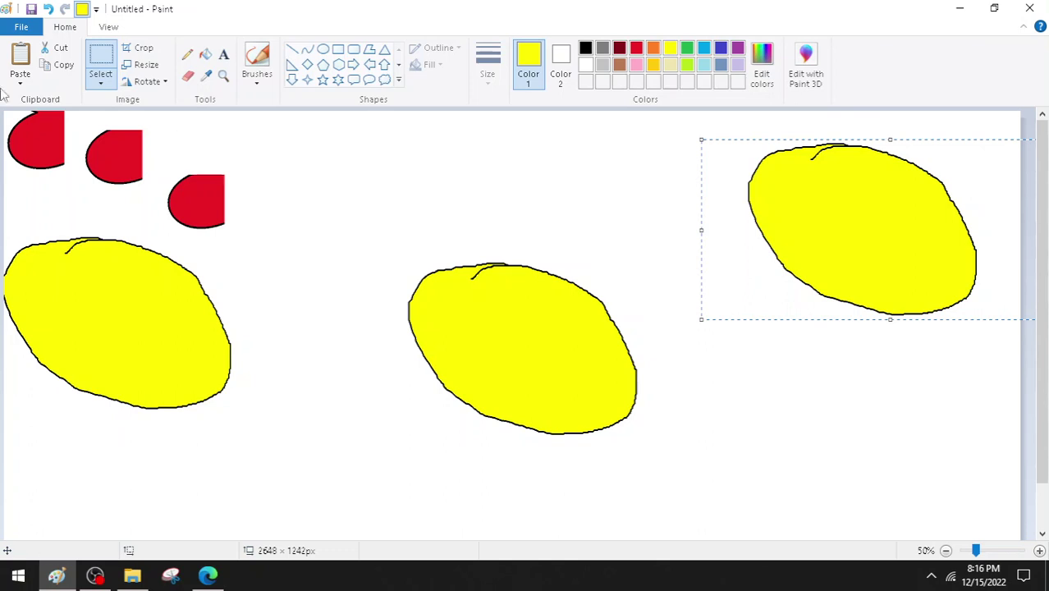
# Paste a third copy of the yellow oval and leave it in the canvas's top-left corner over the red pieces.
pyautogui.rightClick(336, 258)
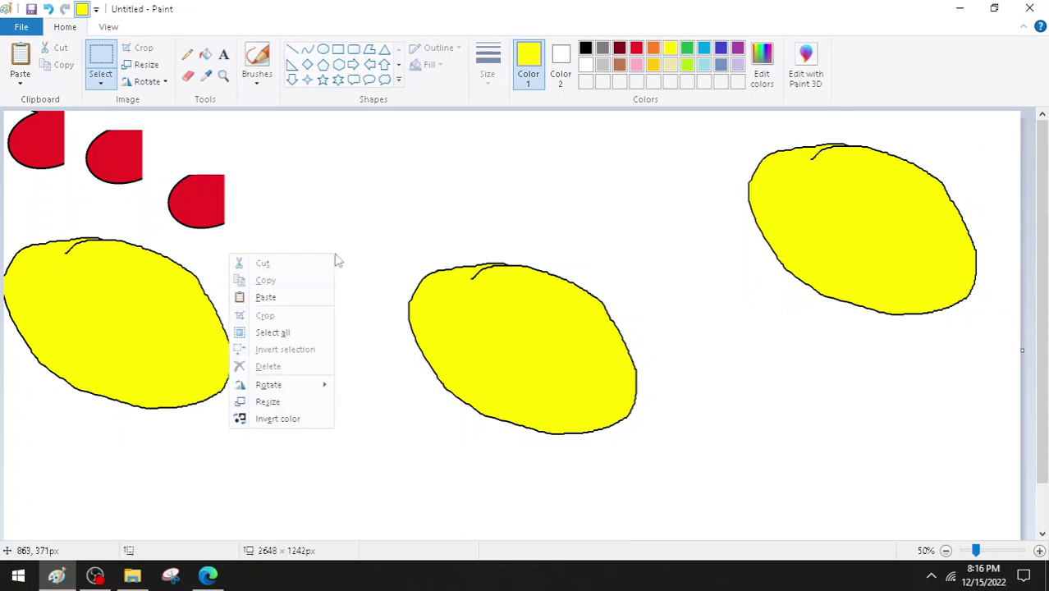
pyautogui.click(311, 298)
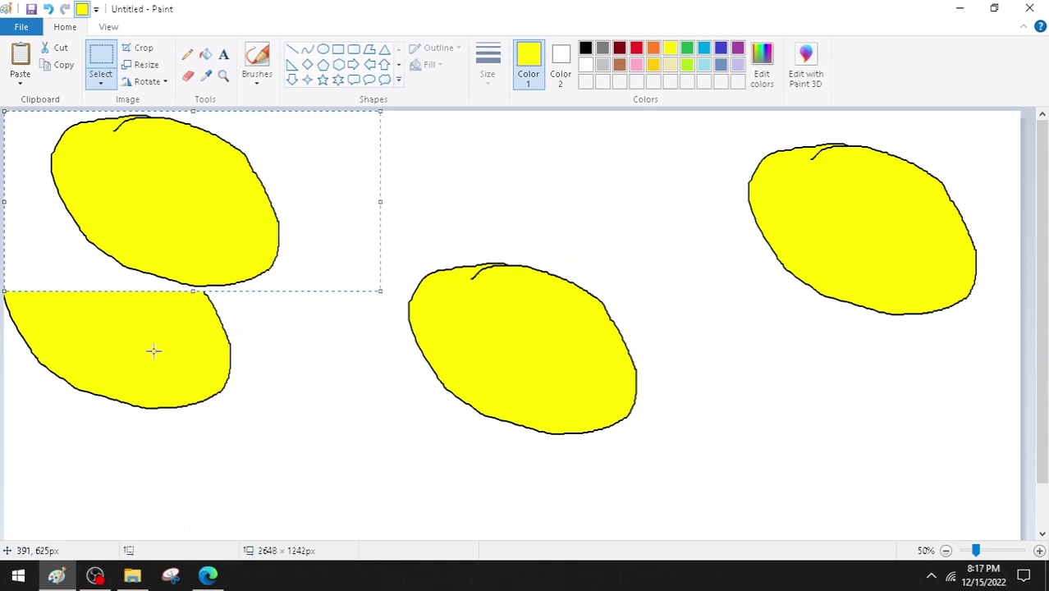
pyautogui.rightClick(514, 351)
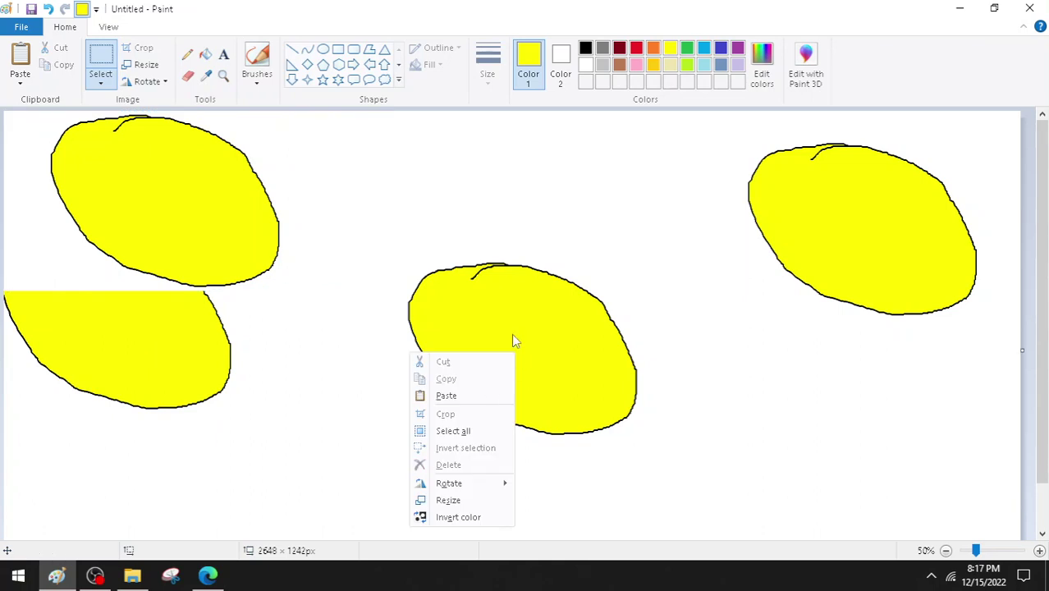
# Select the middle yellow oval, and paste the clipboard's oval into the canvas's top-left corner.
pyautogui.click(636, 236)
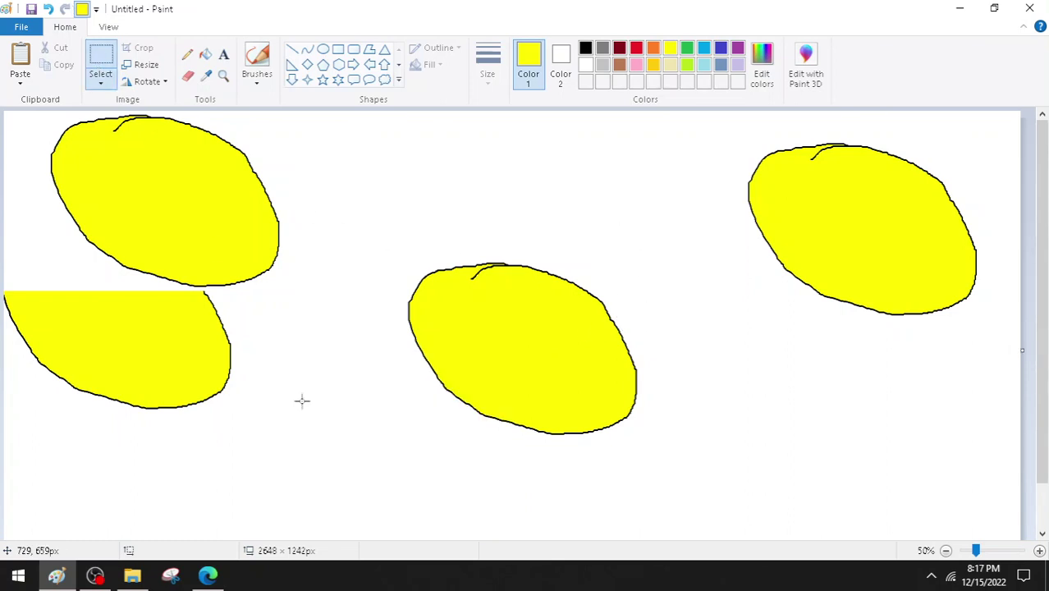
pyautogui.moveTo(389, 262); pyautogui.dragTo(653, 447)
pyautogui.rightClick(584, 354)
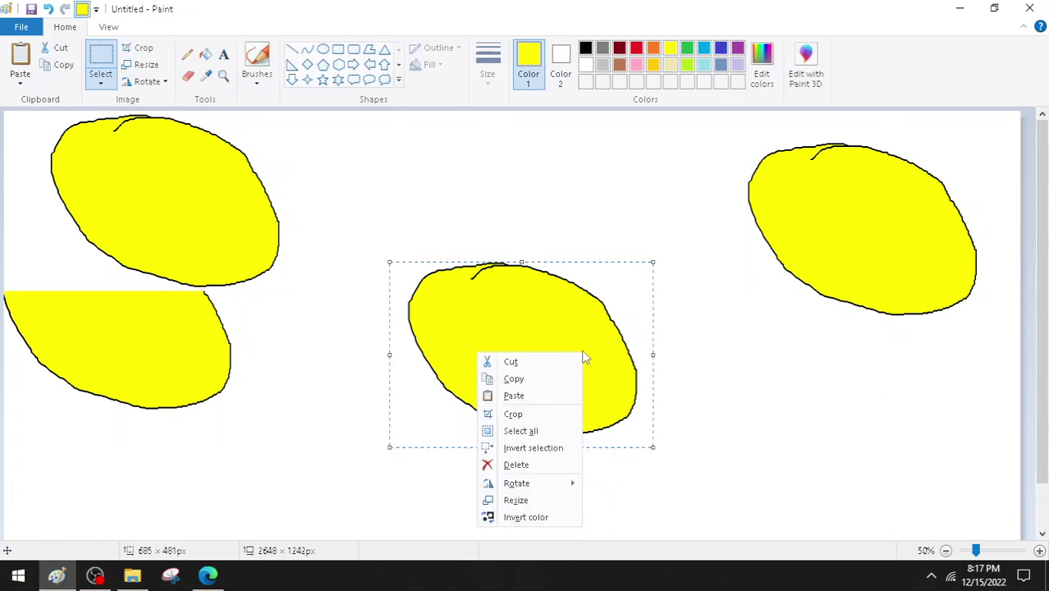
pyautogui.rightClick(476, 150)
pyautogui.click(402, 192)
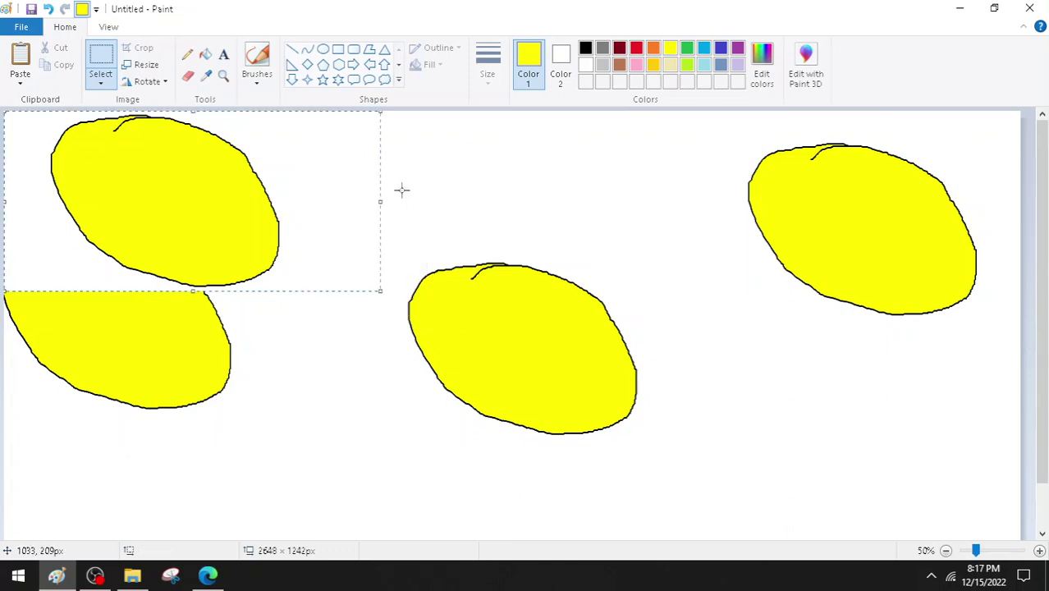
pyautogui.click(534, 318)
pyautogui.moveTo(234, 157); pyautogui.dragTo(365, 368)
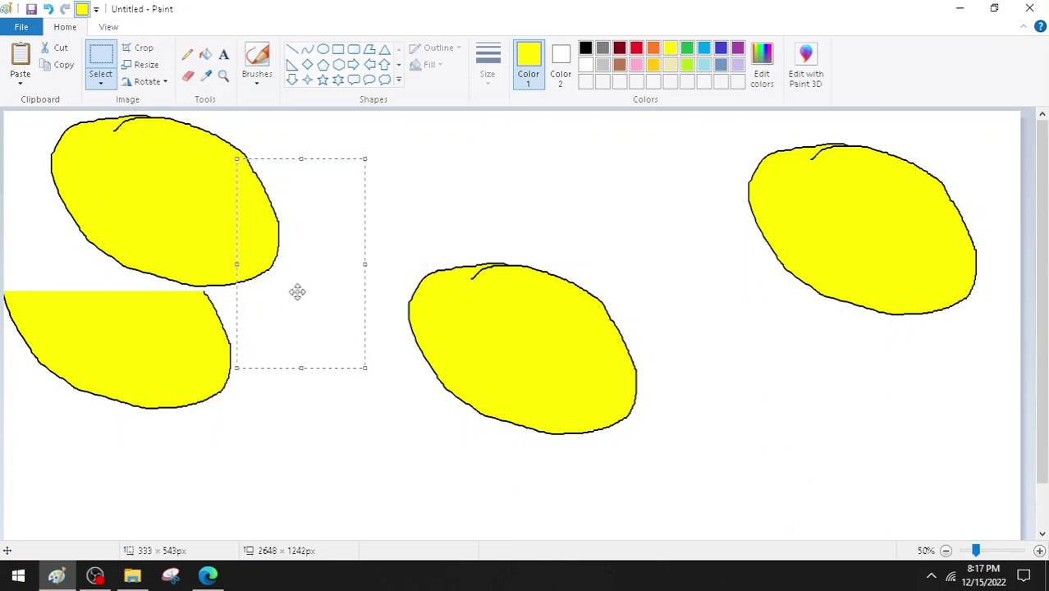
pyautogui.moveTo(202, 234); pyautogui.dragTo(190, 369)
pyautogui.click(306, 425)
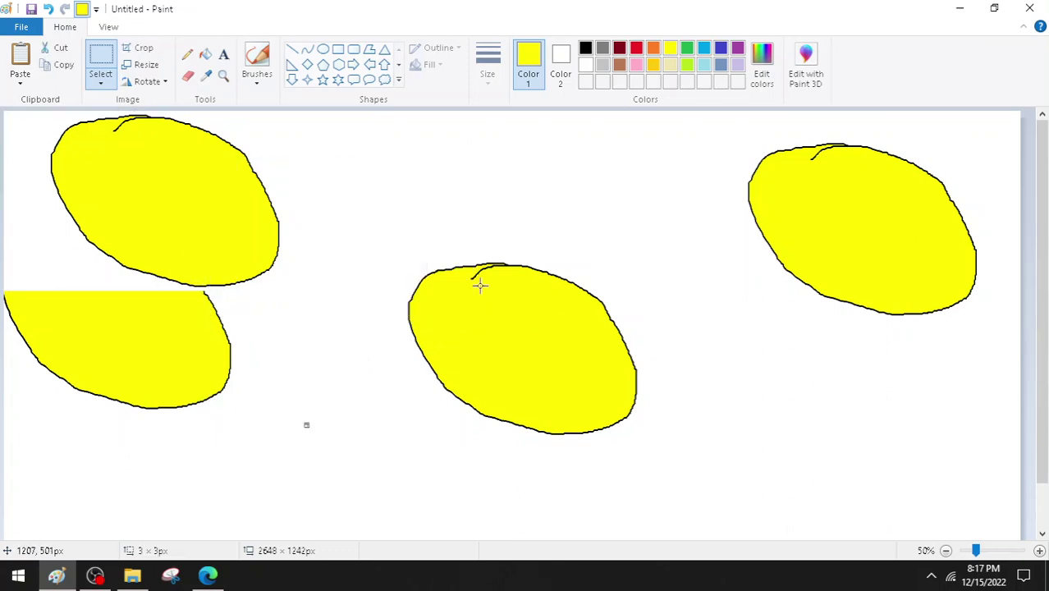
pyautogui.rightClick(481, 210)
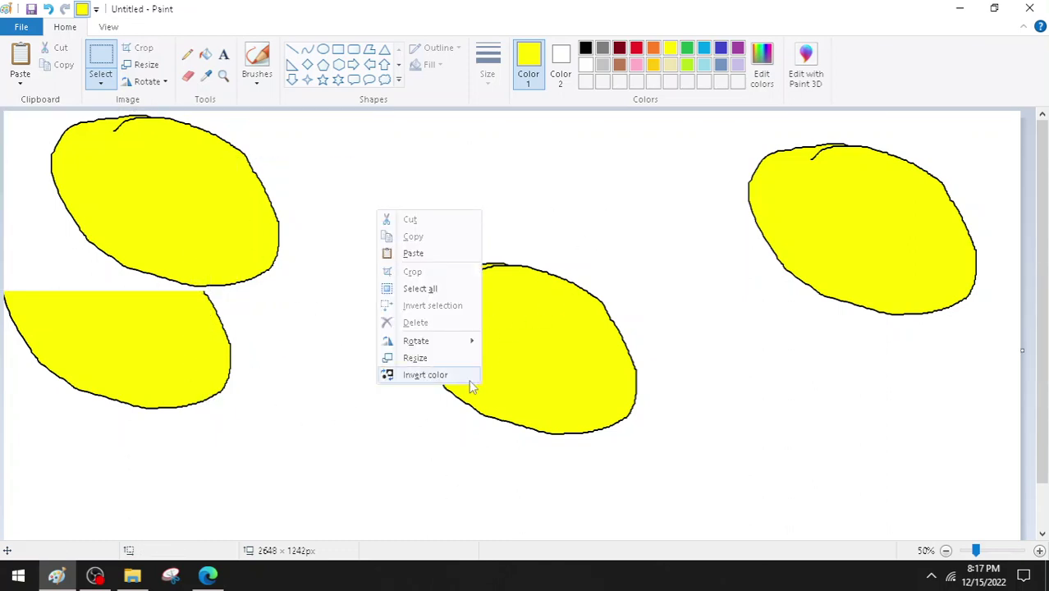
pyautogui.click(665, 245)
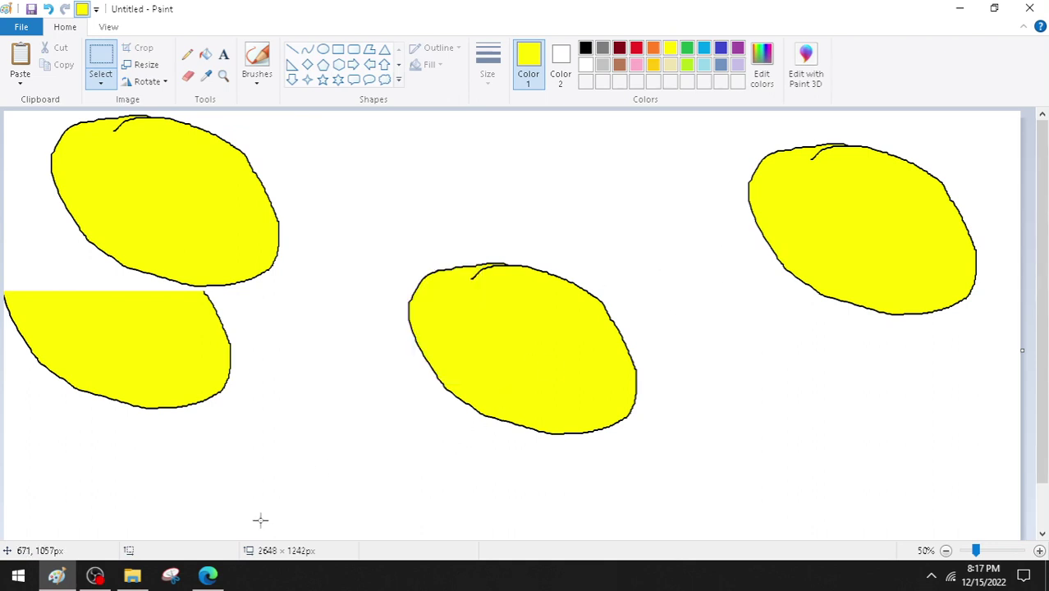
# Switch to the computer book PDF in Edge and draw check marks on Steps 1, 2 and 3 of Copying and Pasting.
pyautogui.click(207, 576)
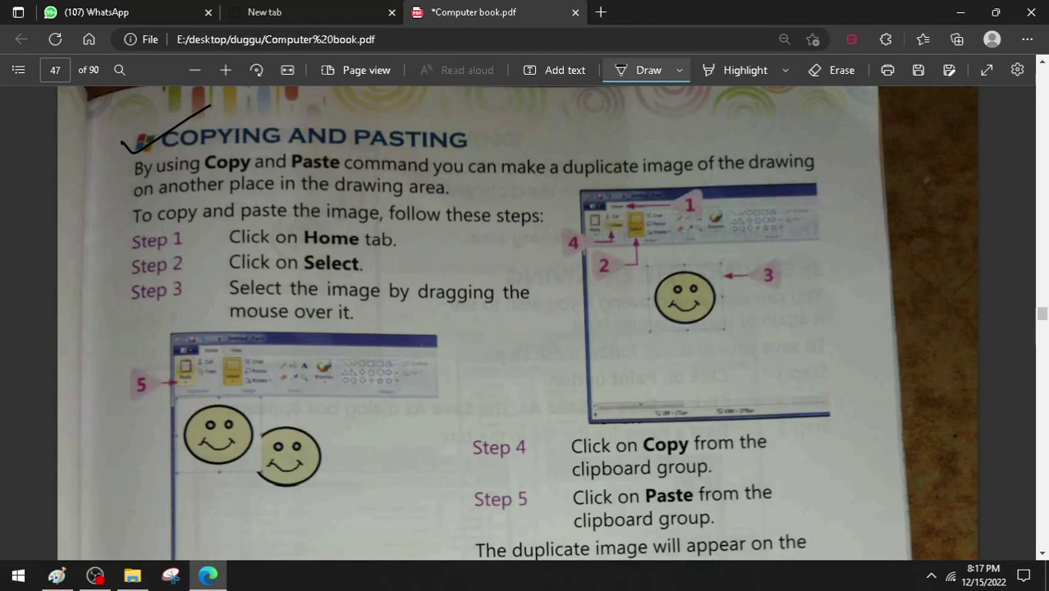
pyautogui.moveTo(107, 230); pyautogui.dragTo(186, 210)
pyautogui.moveTo(125, 269); pyautogui.dragTo(182, 257)
pyautogui.moveTo(131, 305); pyautogui.dragTo(182, 281)
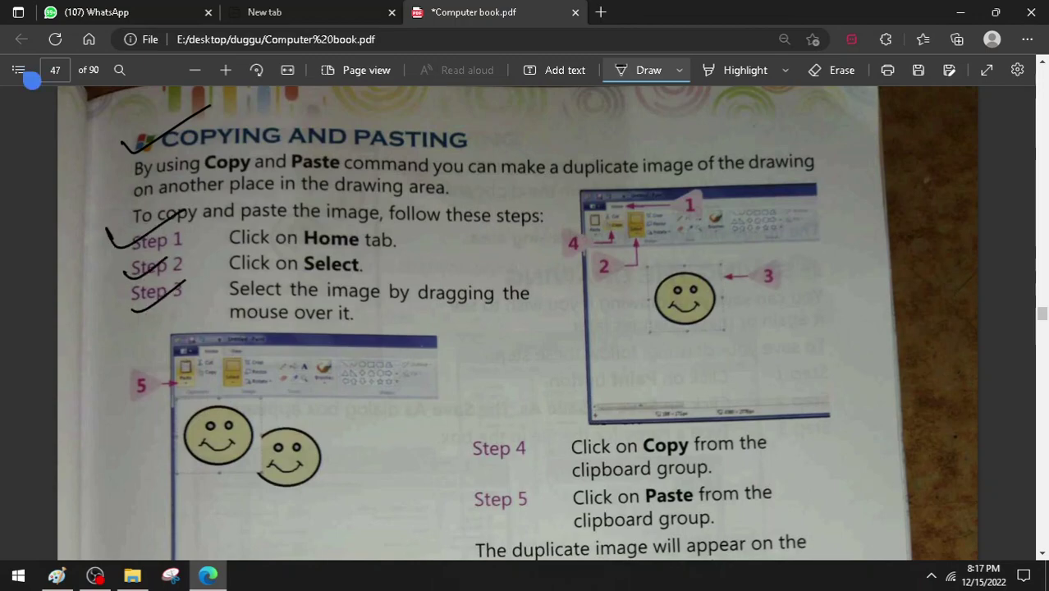
pyautogui.scroll(-3, 297, 411)
pyautogui.scroll(3, 381, 467)
# Switch to Paint and copy the middle yellow oval with a rectangular selection of about 669 × 615 px.
pyautogui.click(65, 578)
pyautogui.click(111, 83)
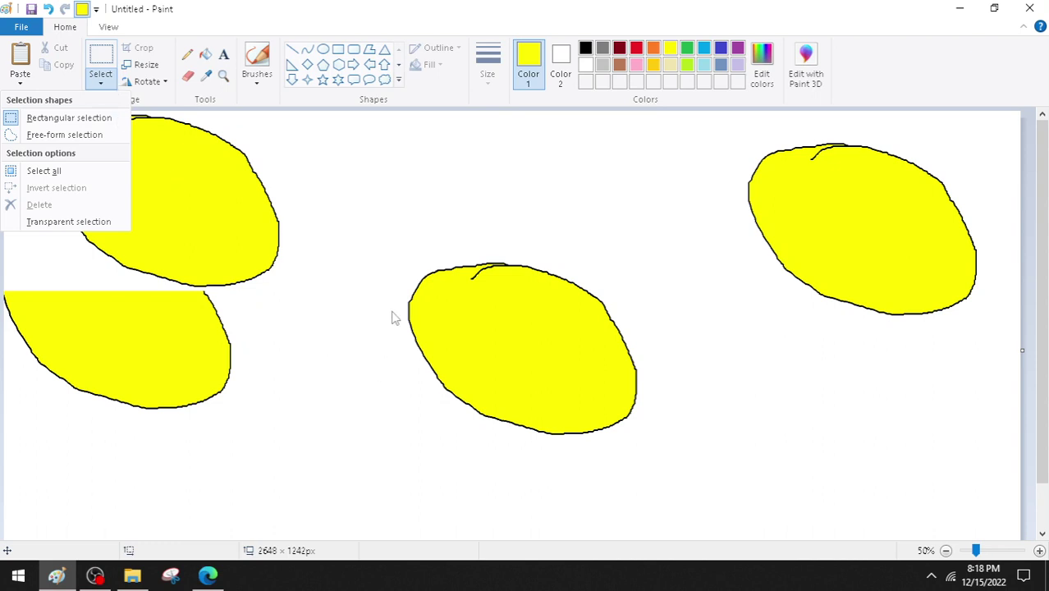
pyautogui.click(101, 59)
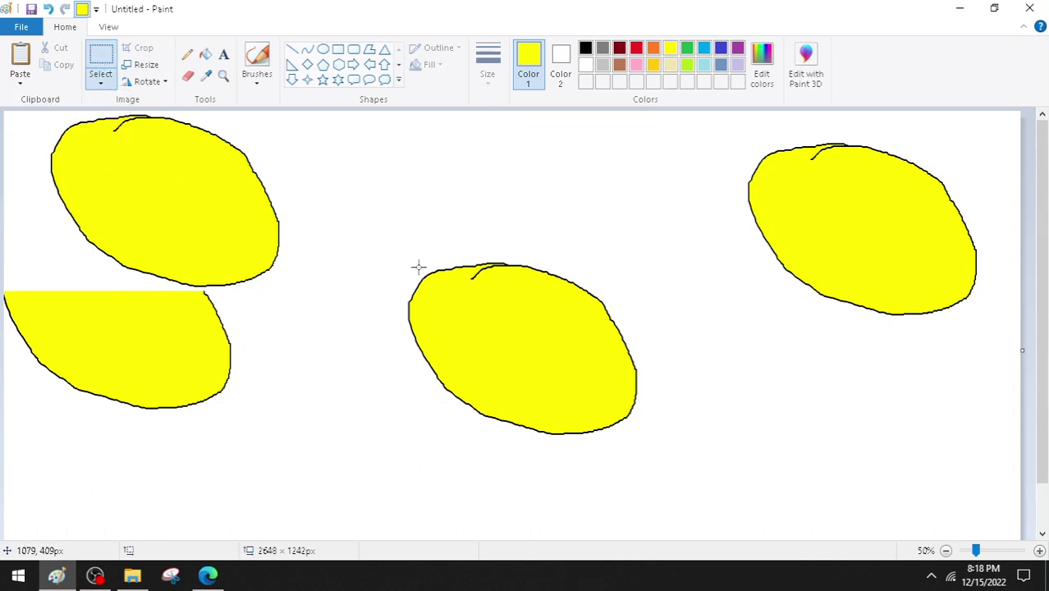
pyautogui.moveTo(400, 237); pyautogui.dragTo(657, 474)
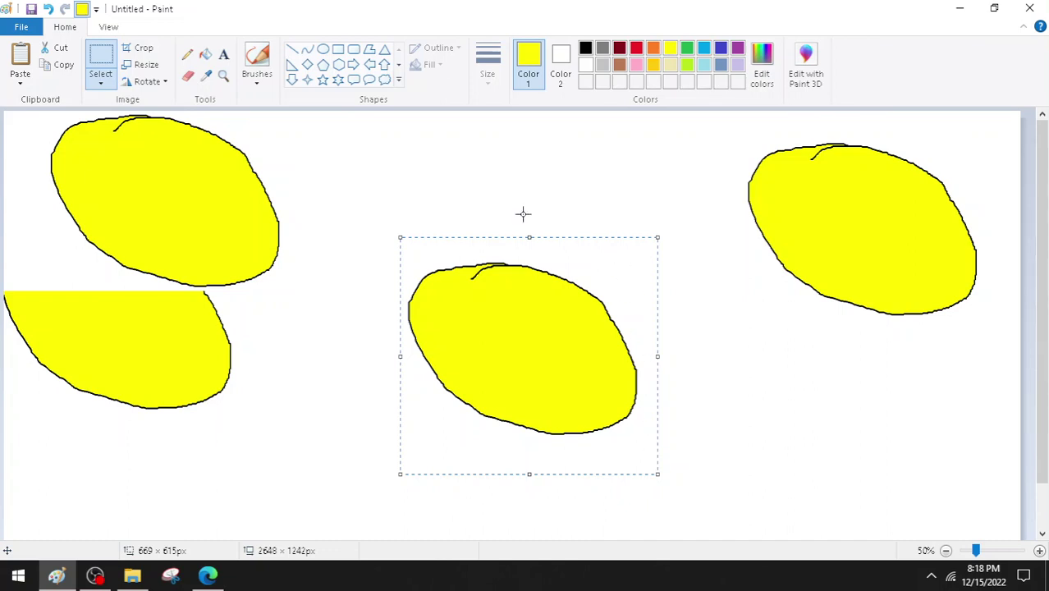
pyautogui.click(105, 84)
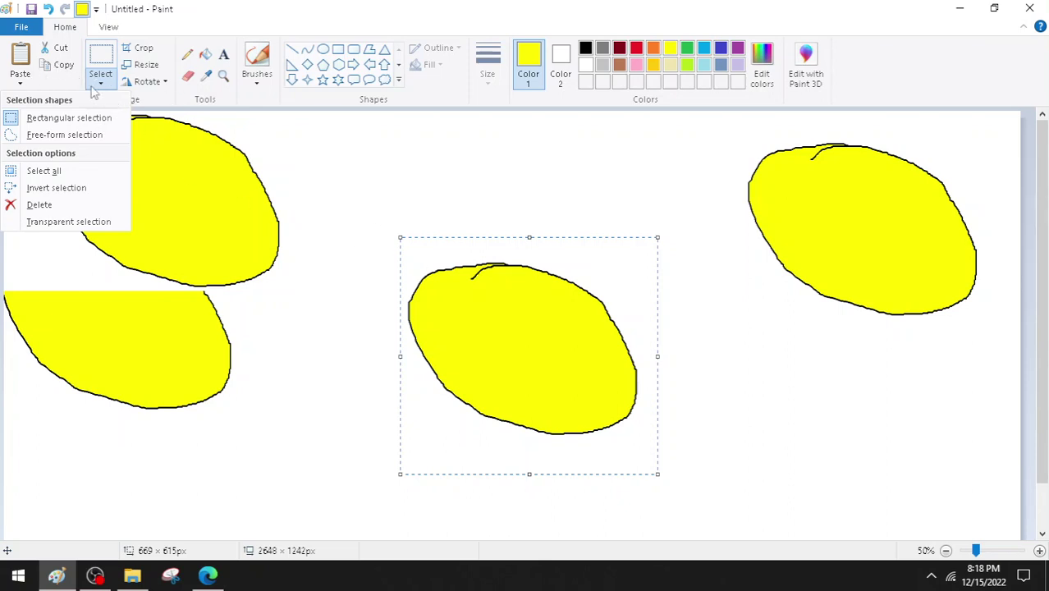
pyautogui.click(65, 70)
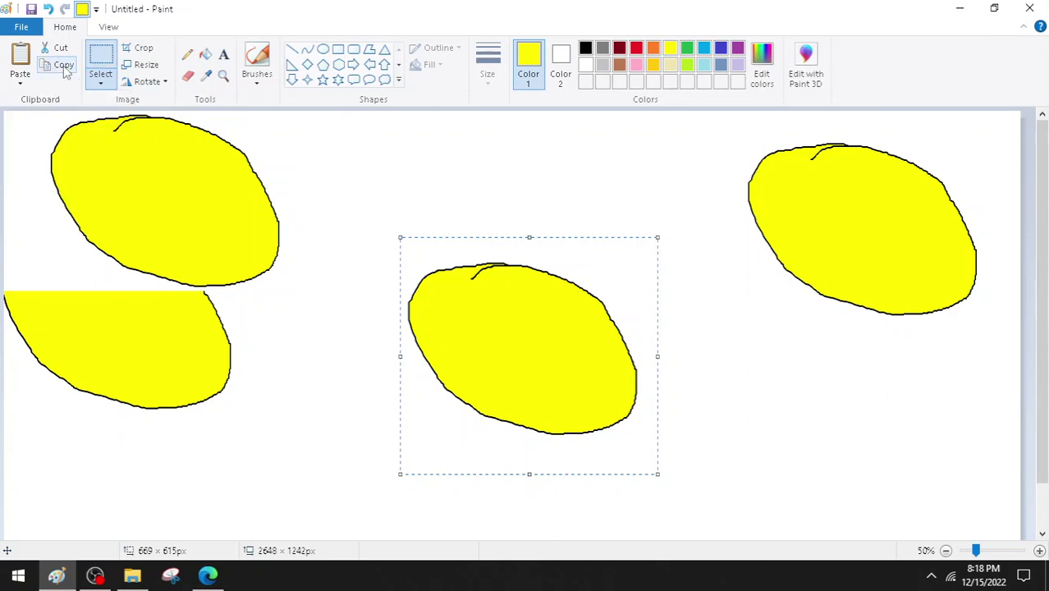
# Paste two copies of the oval, placing one in the canvas's lower-right part and leaving the other in the top-left corner.
pyautogui.click(23, 52)
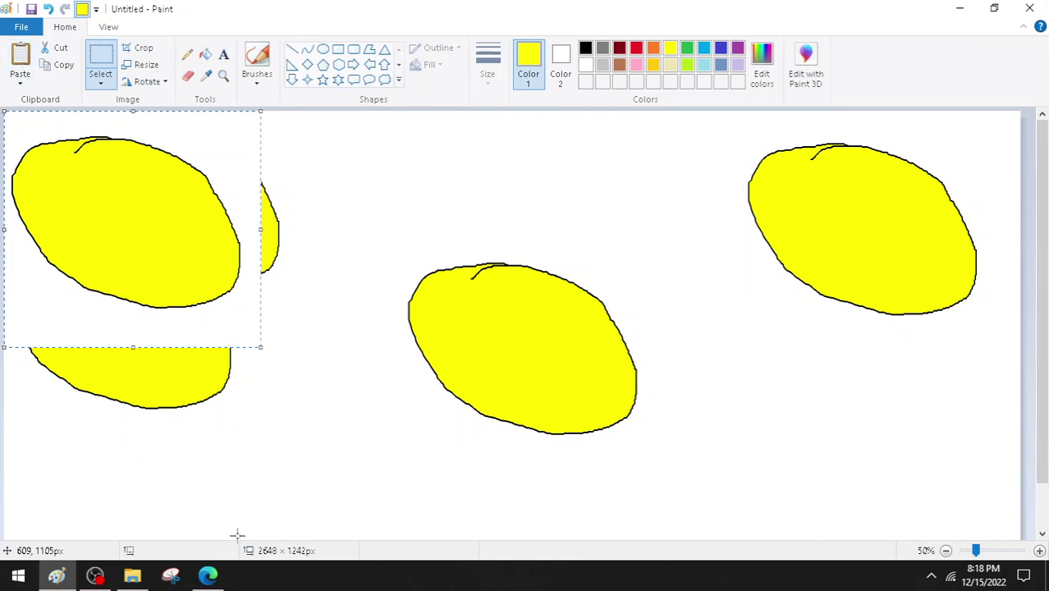
pyautogui.moveTo(162, 244); pyautogui.dragTo(798, 444)
pyautogui.moveTo(198, 234); pyautogui.dragTo(293, 272)
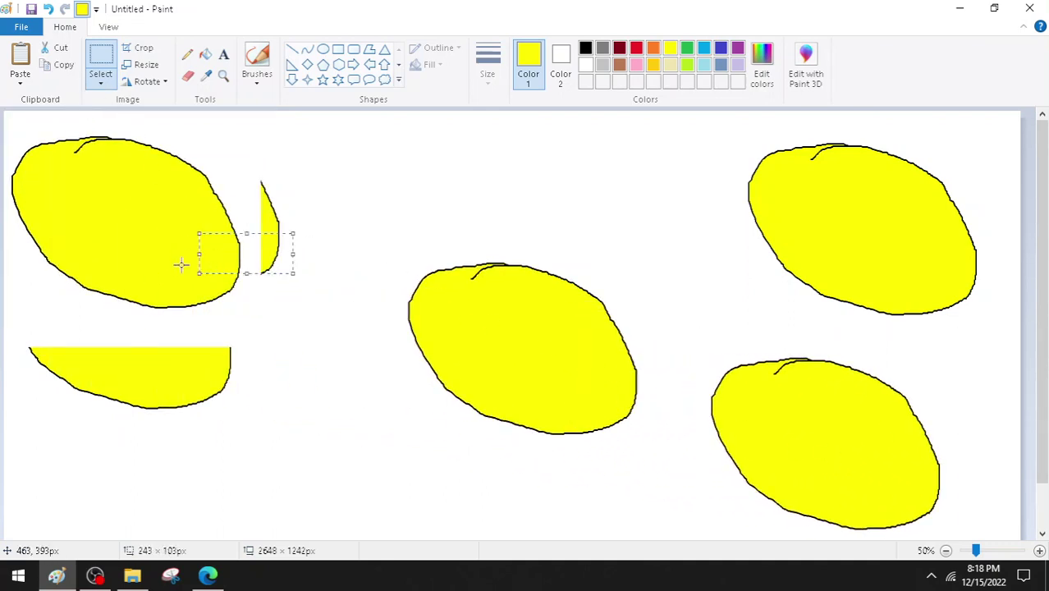
pyautogui.click(276, 380)
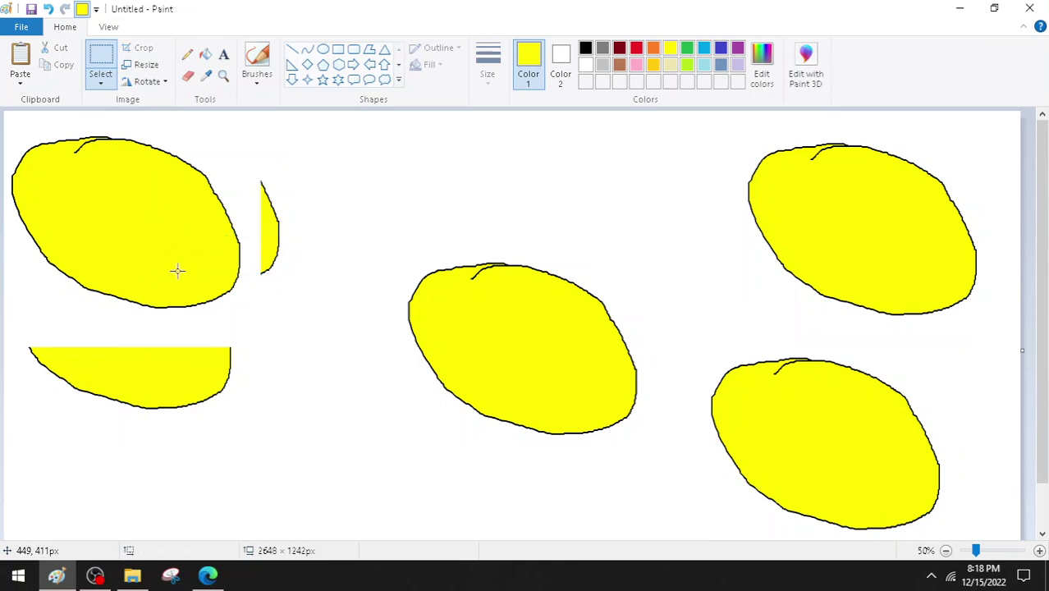
pyautogui.scroll(-1, 234, 328)
pyautogui.scroll(1, 269, 348)
# Paste four more copies of the oval and place them around the middle of the canvas, two above and two below.
pyautogui.click(23, 66)
pyautogui.moveTo(42, 140); pyautogui.dragTo(501, 299)
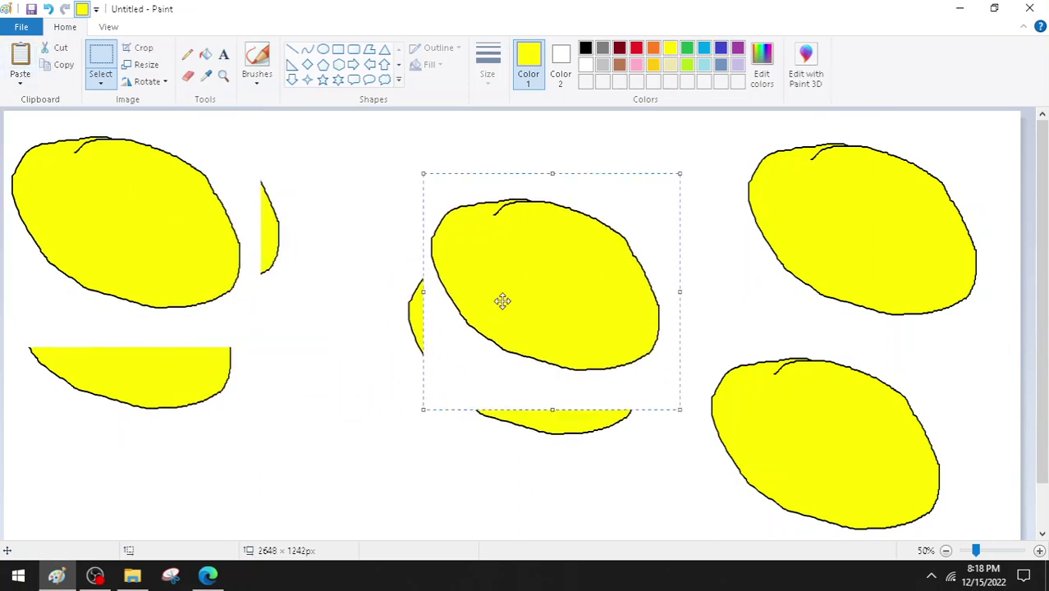
pyautogui.click(34, 64)
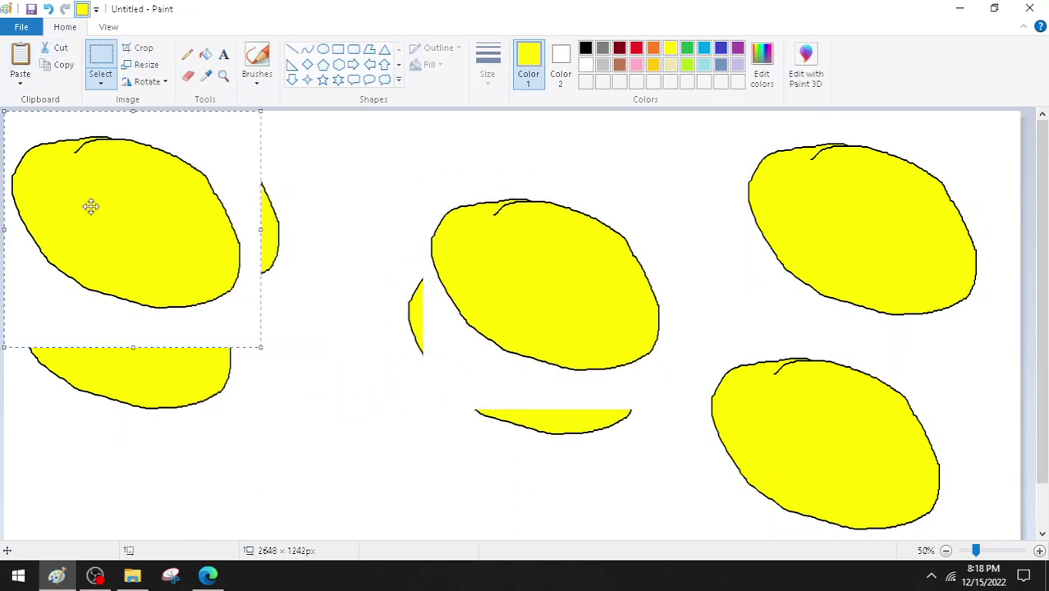
pyautogui.moveTo(89, 205); pyautogui.dragTo(391, 417)
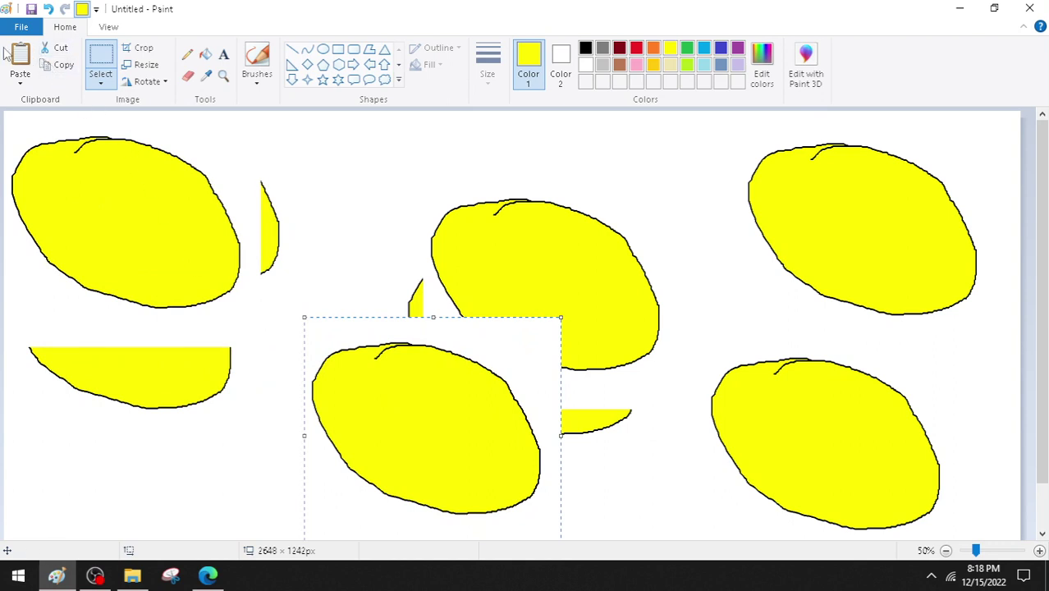
pyautogui.click(23, 64)
pyautogui.moveTo(66, 194); pyautogui.dragTo(550, 131)
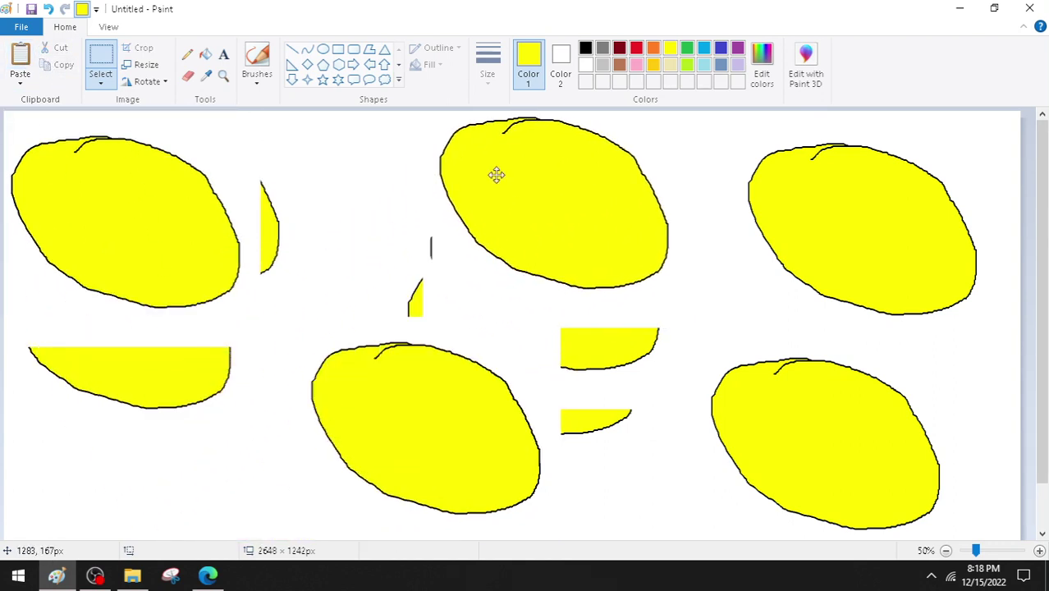
pyautogui.click(22, 60)
pyautogui.moveTo(73, 210); pyautogui.dragTo(473, 421)
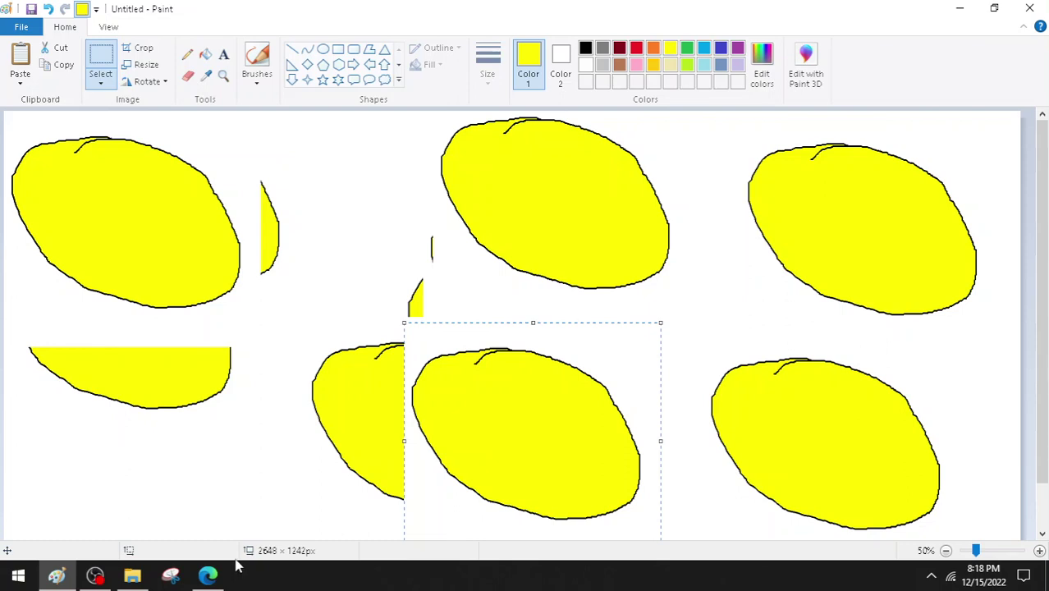
# Switch to the PDF in Edge, draw check marks on Steps 4 and 5, and underline "left corner of the drawing area".
pyautogui.click(208, 577)
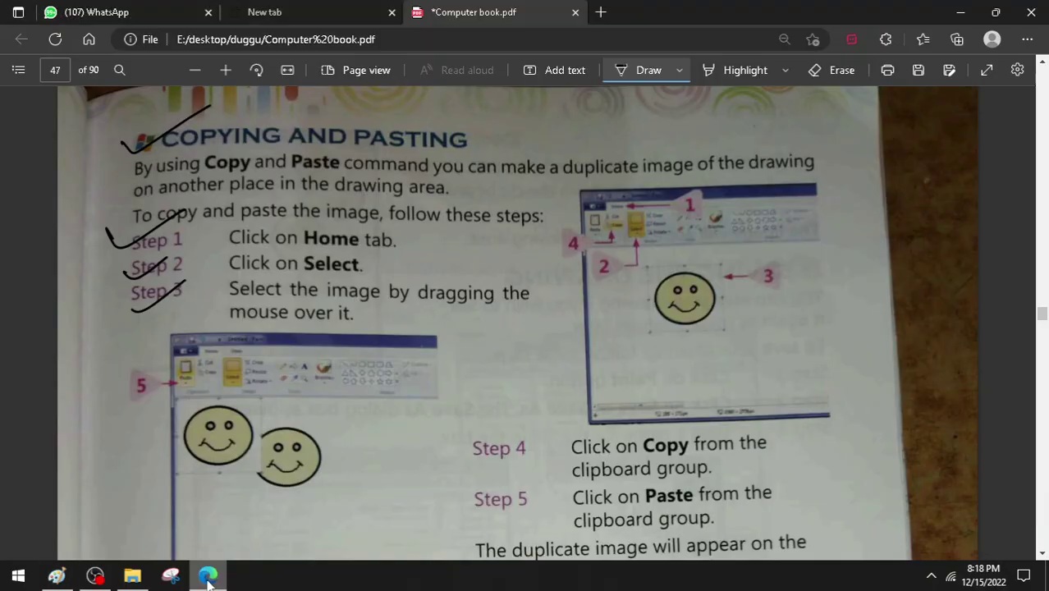
pyautogui.scroll(-4, 328, 398)
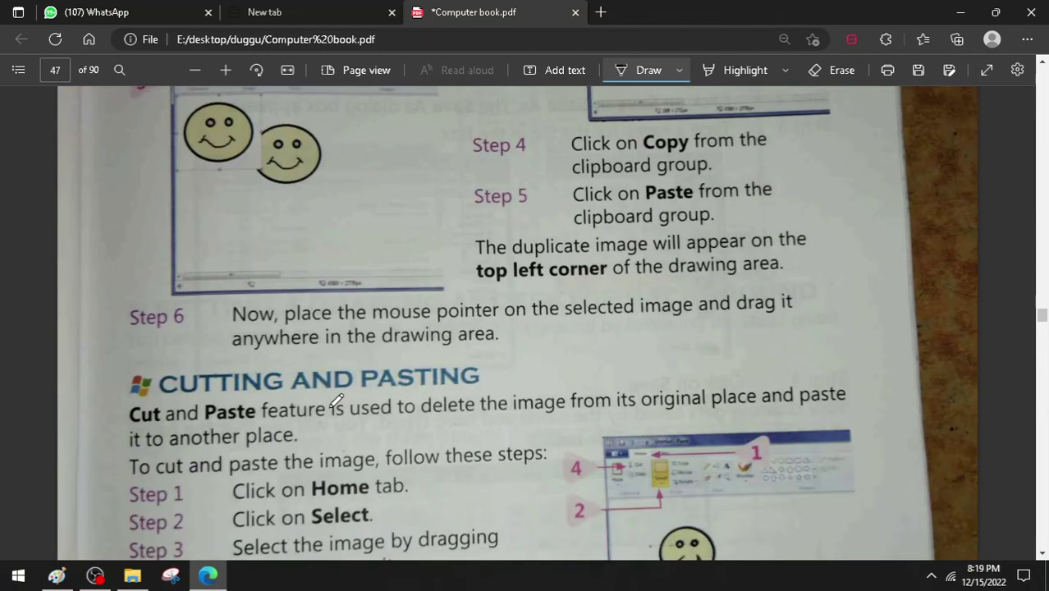
pyautogui.moveTo(465, 138); pyautogui.dragTo(560, 113)
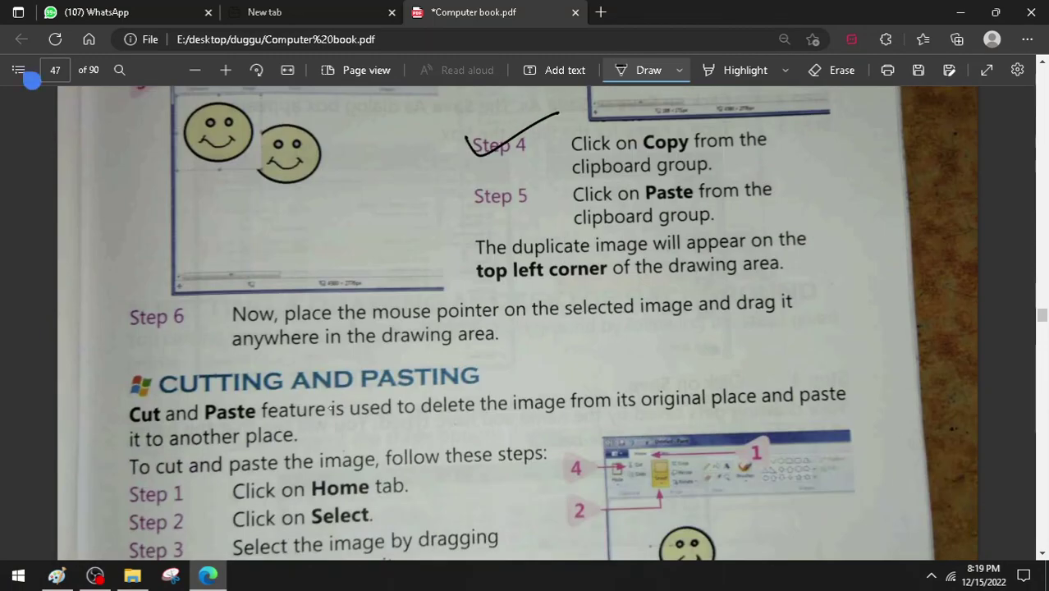
pyautogui.moveTo(461, 210); pyautogui.dragTo(578, 166)
pyautogui.moveTo(505, 288); pyautogui.dragTo(786, 272)
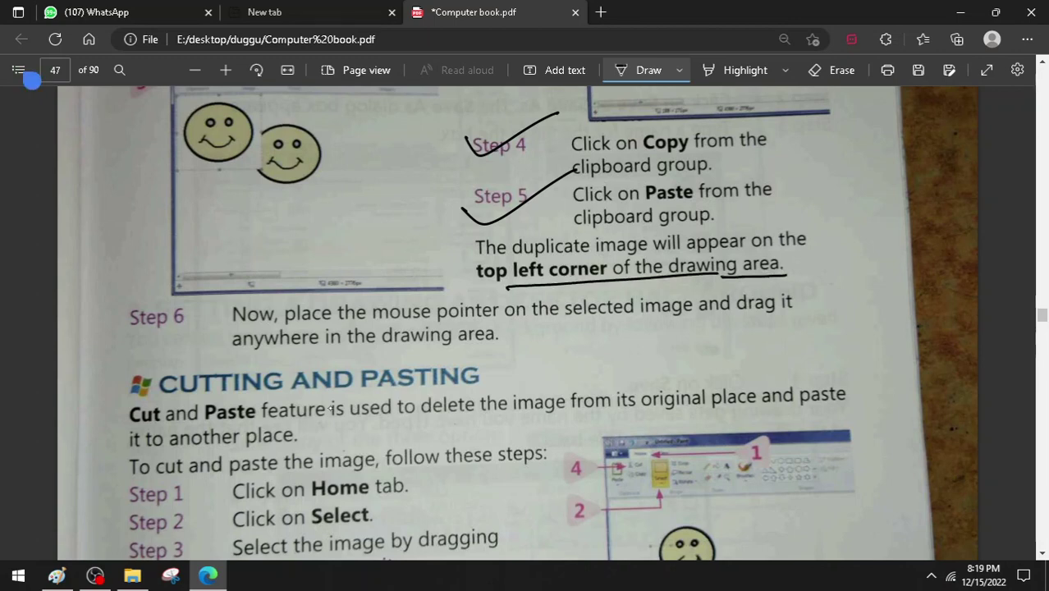
# Switch to Paint and draw short yellow Pencil strokes beside the top-left oval, pointing at it.
pyautogui.click(56, 576)
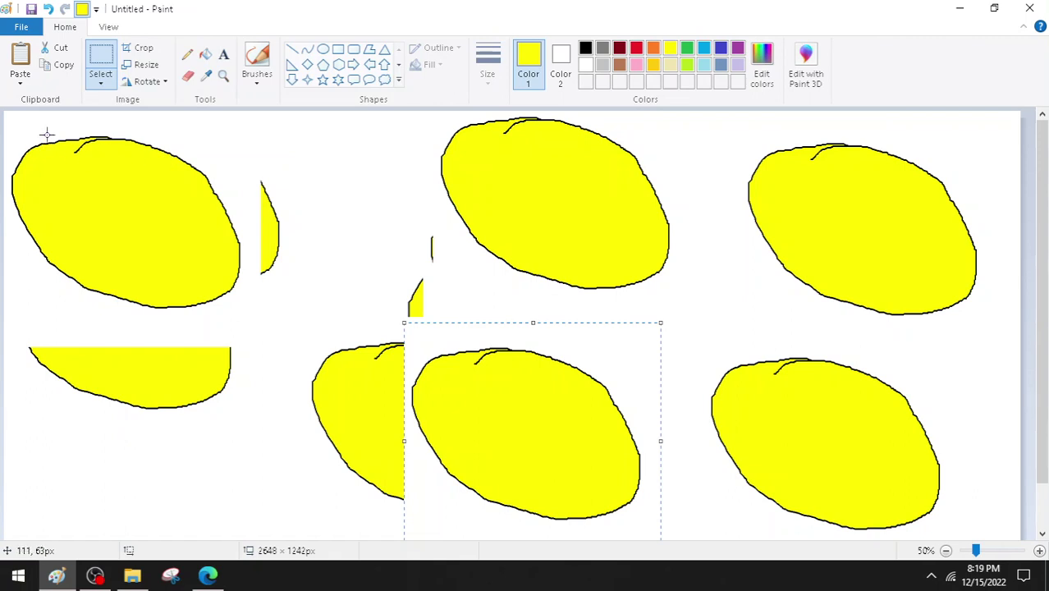
pyautogui.moveTo(42, 130); pyautogui.dragTo(303, 235)
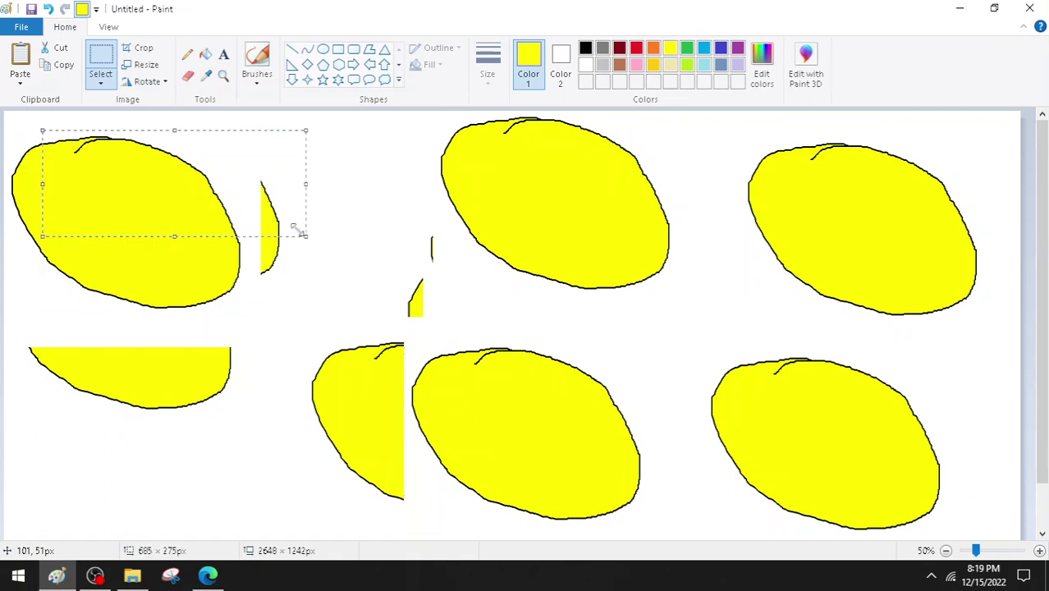
pyautogui.click(398, 152)
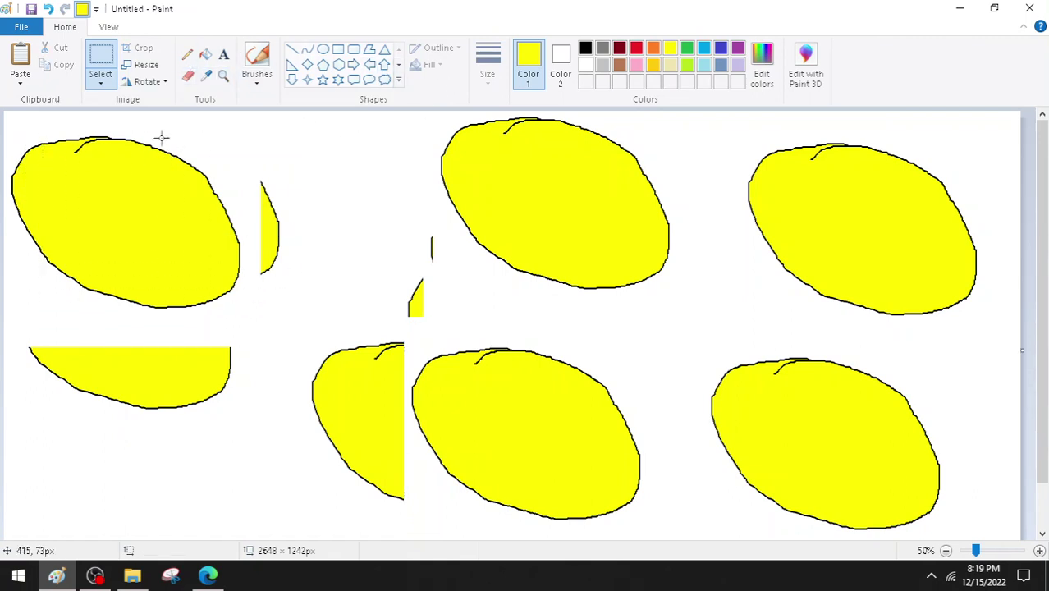
pyautogui.moveTo(150, 117); pyautogui.dragTo(272, 355)
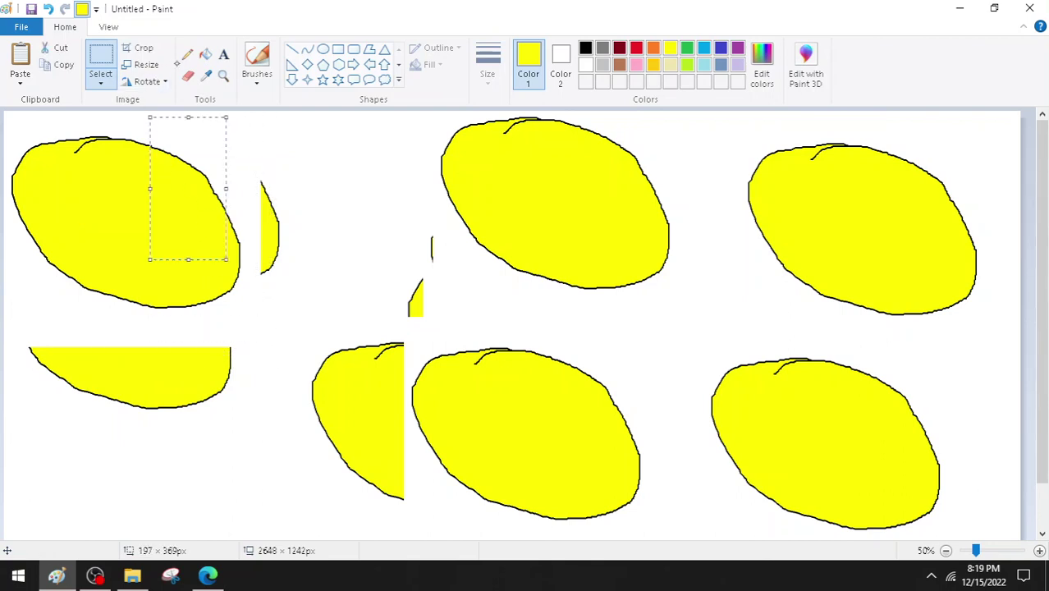
pyautogui.click(187, 54)
pyautogui.moveTo(321, 174)
pyautogui.mouseDown()
pyautogui.moveTo(371, 151)
pyautogui.moveTo(336, 187)
pyautogui.mouseUp()
# Set Color 1 to black and use the Pencil to draw a large loop over the top-left shapes plus short strokes beside it.
pyautogui.click(585, 47)
pyautogui.moveTo(99, 134)
pyautogui.mouseDown()
pyautogui.moveTo(47, 159)
pyautogui.moveTo(351, 275)
pyautogui.moveTo(34, 218)
pyautogui.mouseUp()
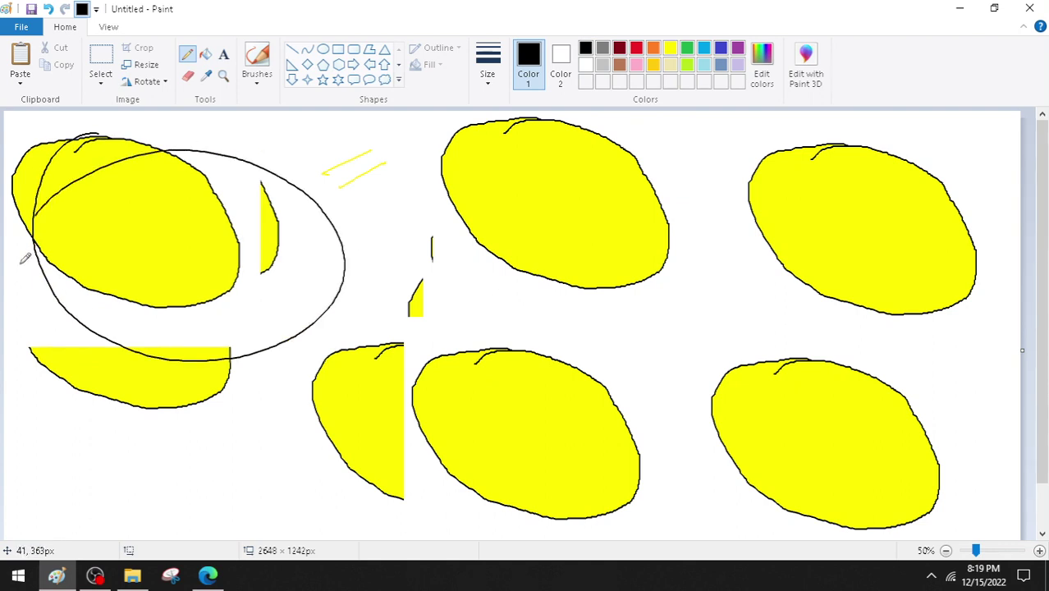
pyautogui.click(488, 66)
pyautogui.click(467, 193)
pyautogui.moveTo(379, 274); pyautogui.dragTo(351, 314)
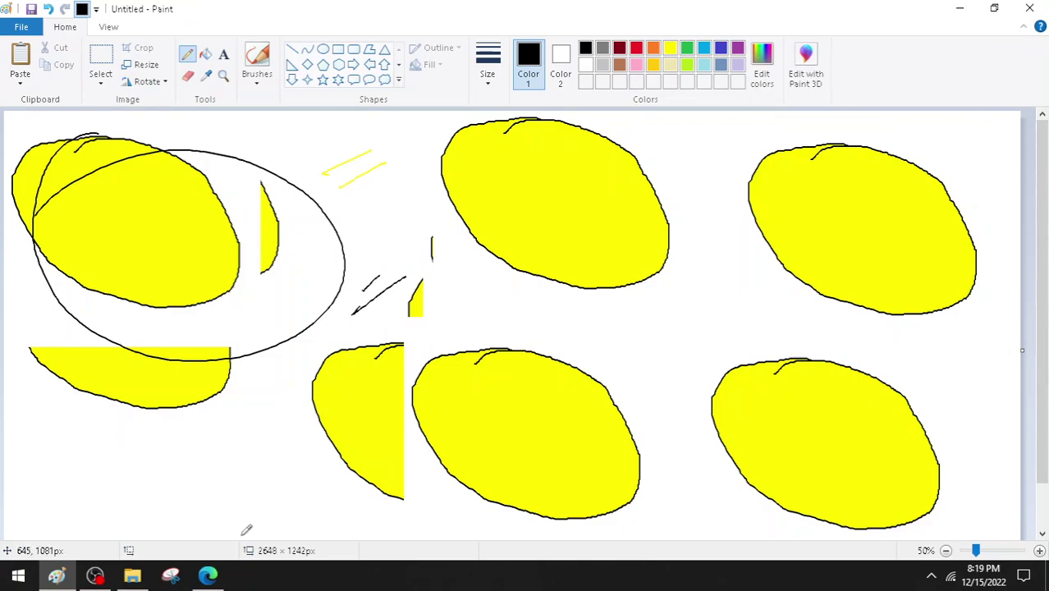
# Switch to the PDF in Edge and underline "delete the", "image from" and "original" in the Cutting and Pasting definition.
pyautogui.click(209, 577)
pyautogui.scroll(-5, 291, 414)
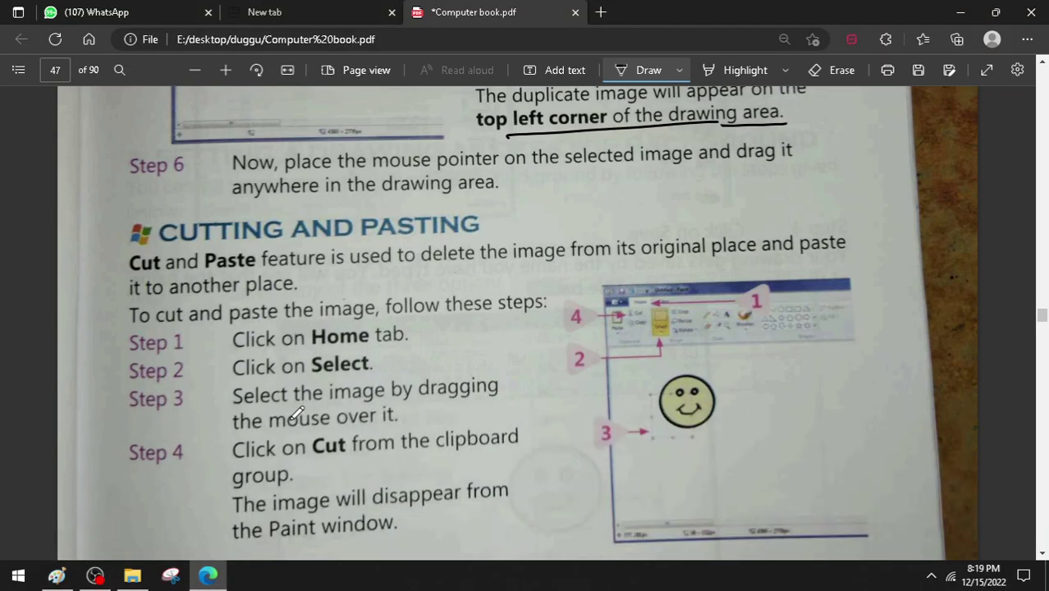
pyautogui.scroll(1, 297, 413)
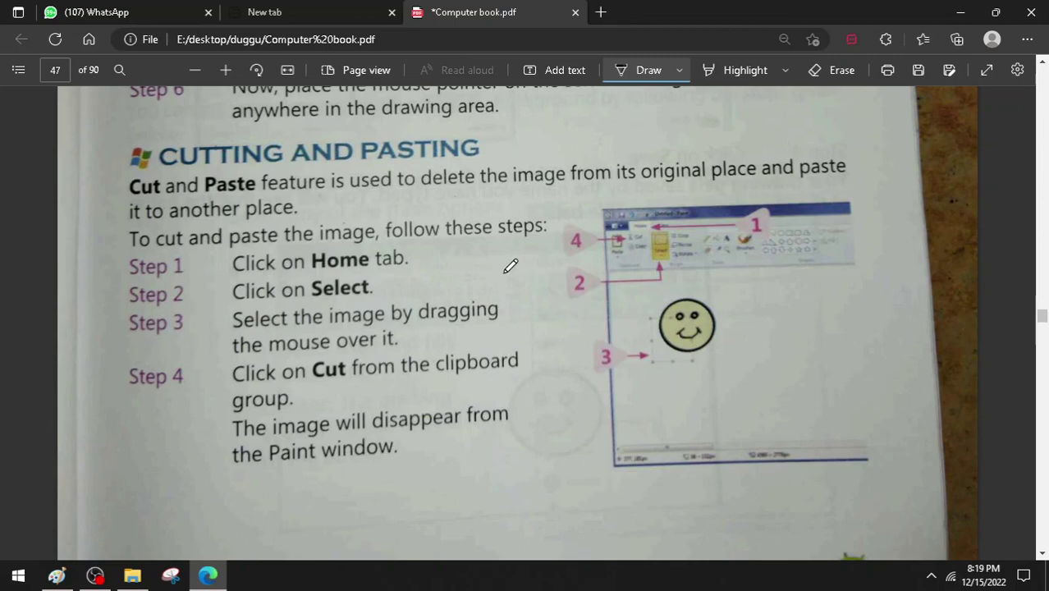
pyautogui.scroll(5, 518, 266)
pyautogui.scroll(-5, 518, 266)
pyautogui.moveTo(538, 195); pyautogui.dragTo(719, 185)
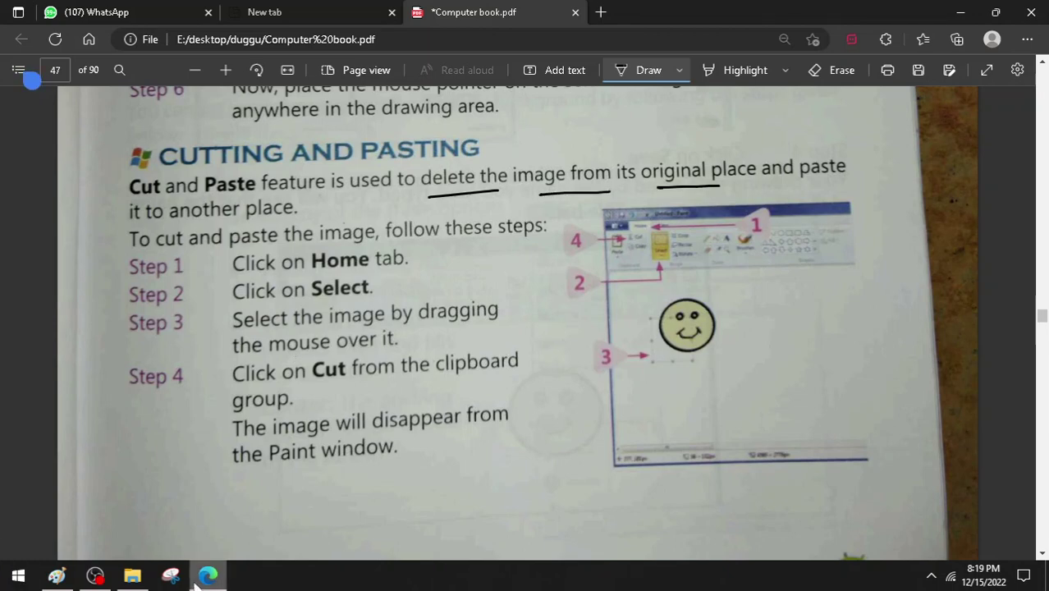
# Switch to Paint and discard the yellow ovals drawing without saving, starting over with a blank canvas.
pyautogui.click(56, 576)
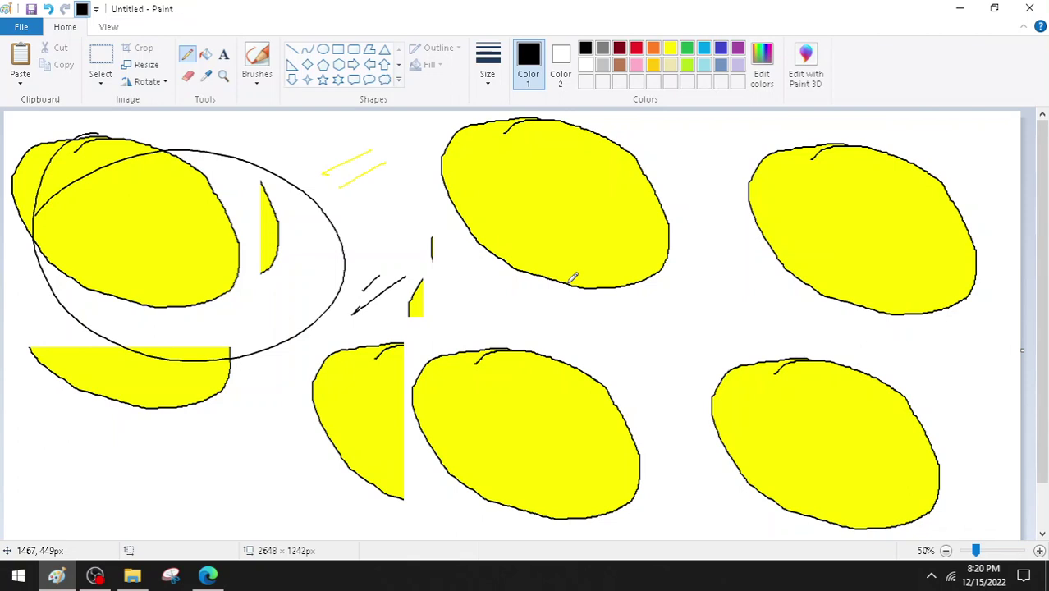
pyautogui.hotkey('alt', 'F4')
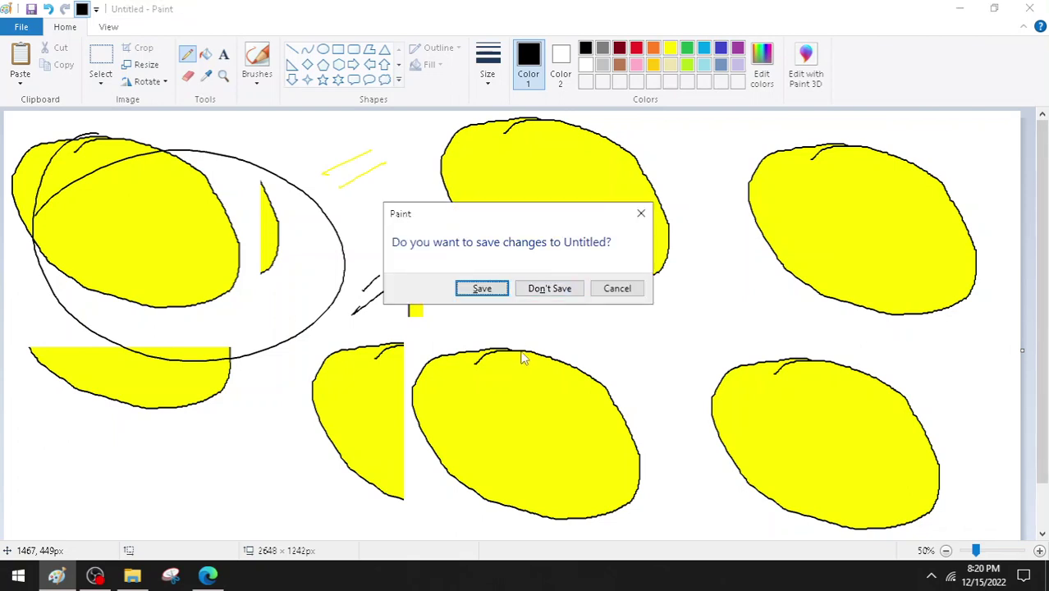
pyautogui.click(550, 288)
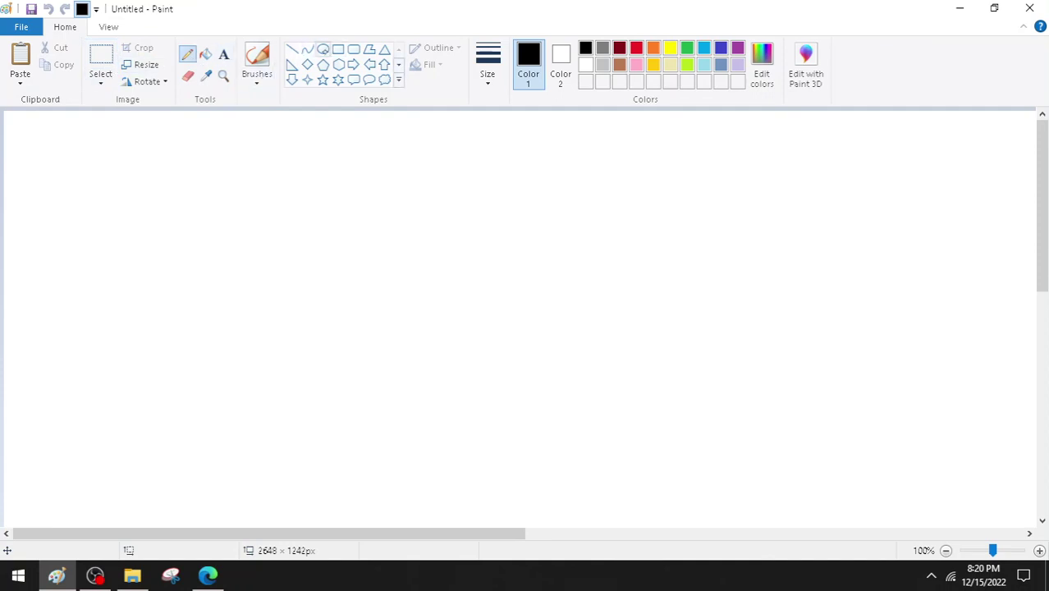
# Draw a large black circle for a face with the Oval shape and two small circles inside it as eyes.
pyautogui.click(323, 50)
pyautogui.moveTo(185, 189); pyautogui.dragTo(354, 359)
pyautogui.click(417, 236)
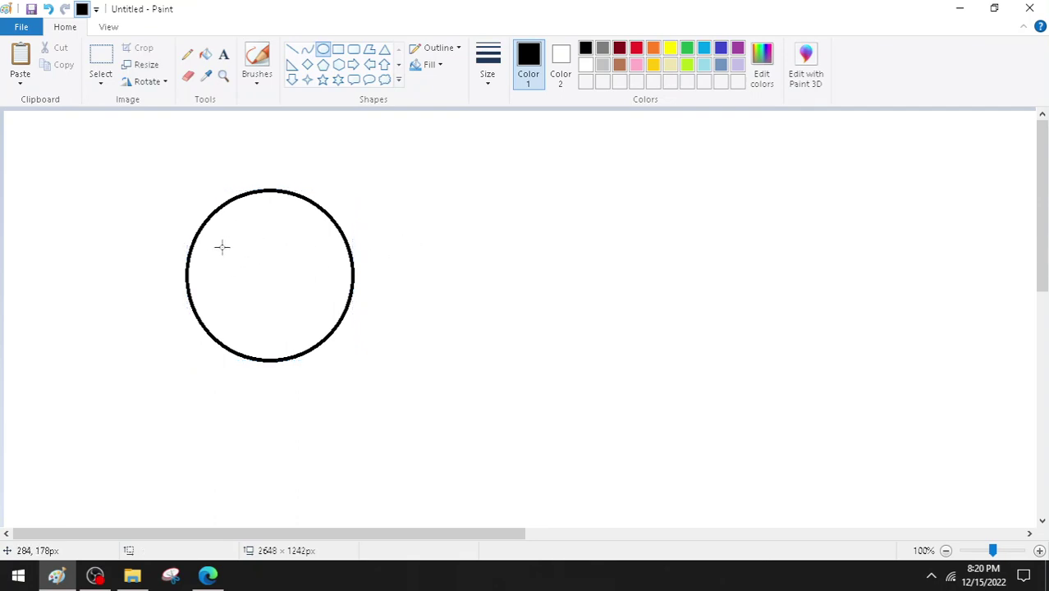
pyautogui.moveTo(215, 241); pyautogui.dragTo(239, 265)
pyautogui.click(288, 239)
pyautogui.moveTo(288, 238); pyautogui.dragTo(317, 266)
pyautogui.click(257, 289)
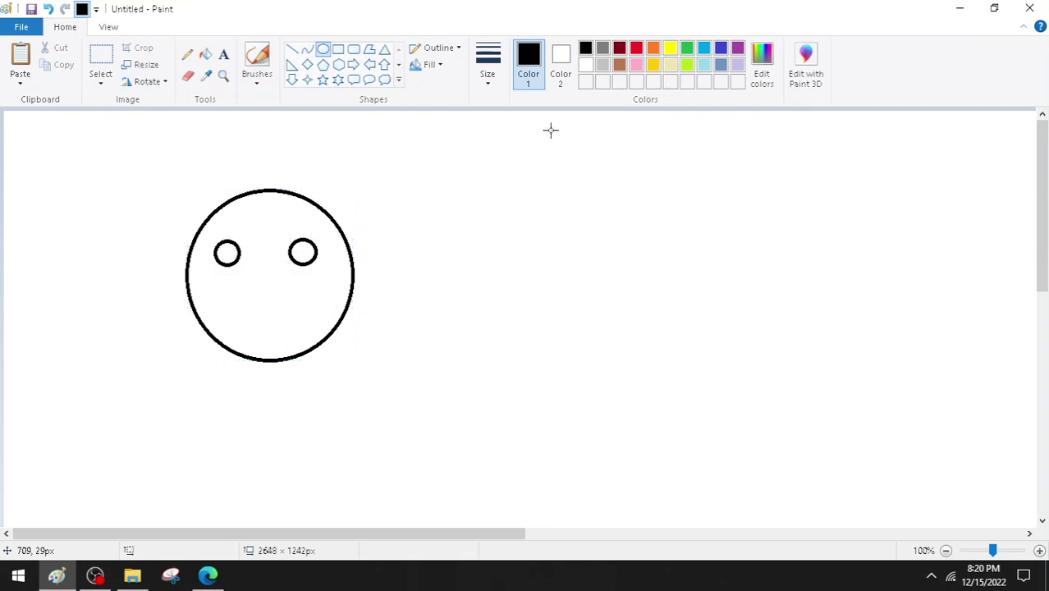
# Fill both eyes with red and the face with light pink, ending with the Pencil tool selected.
pyautogui.click(637, 49)
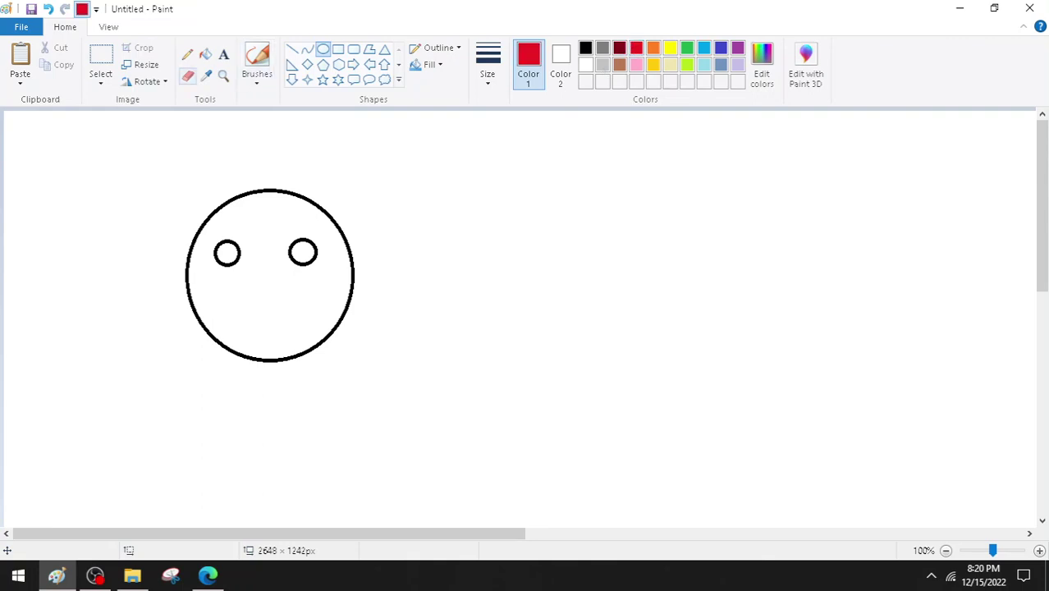
pyautogui.click(206, 55)
pyautogui.click(227, 247)
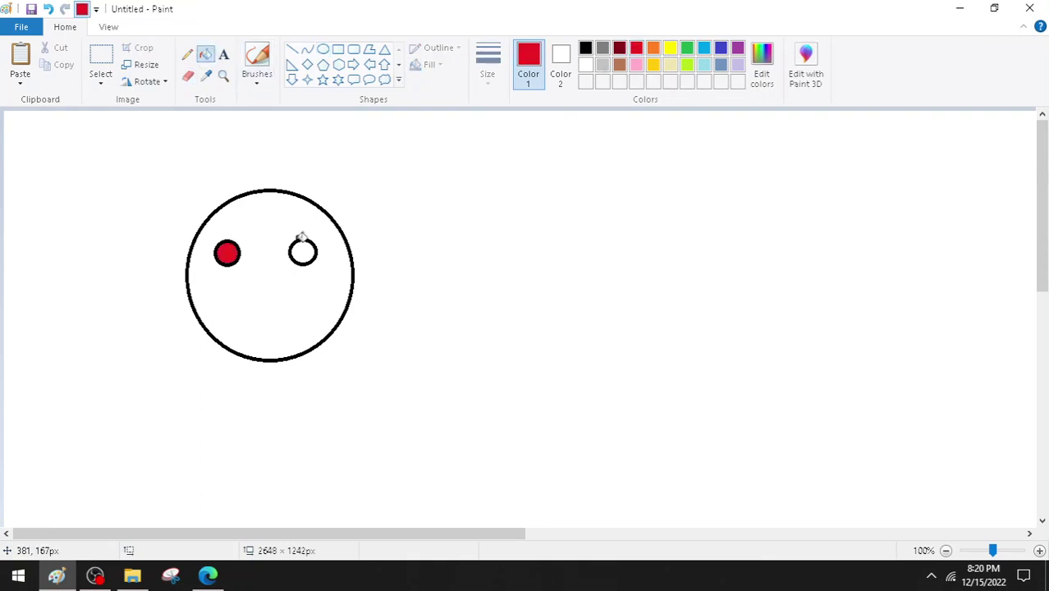
pyautogui.click(307, 244)
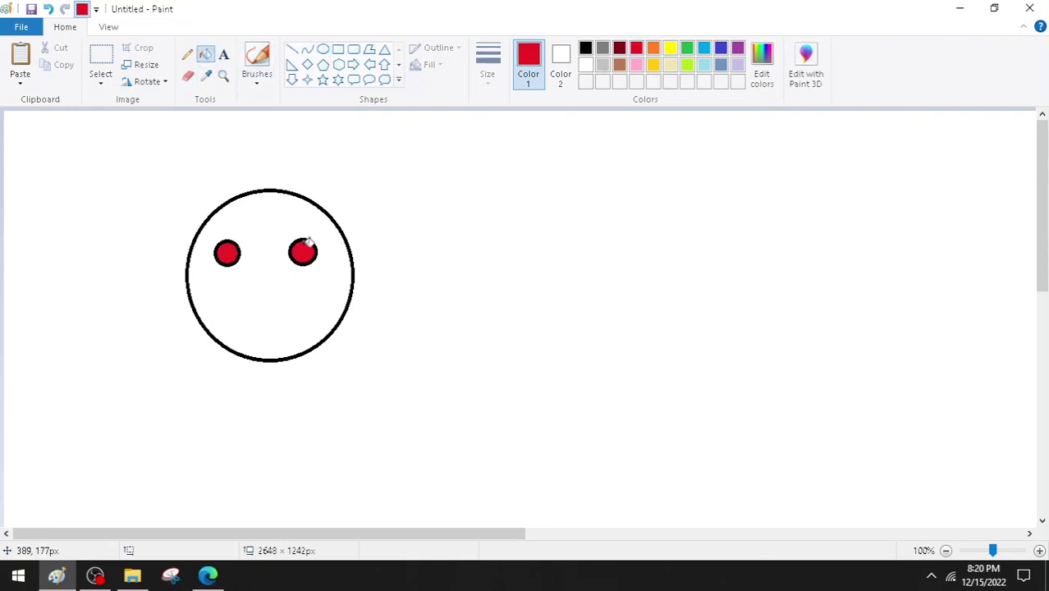
pyautogui.click(636, 66)
pyautogui.click(309, 293)
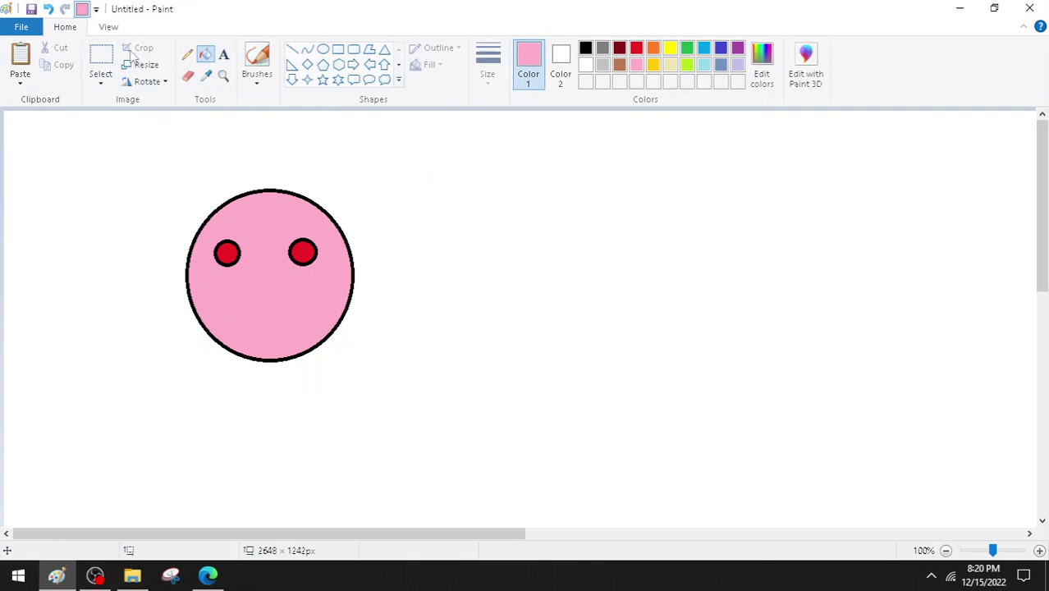
pyautogui.click(186, 58)
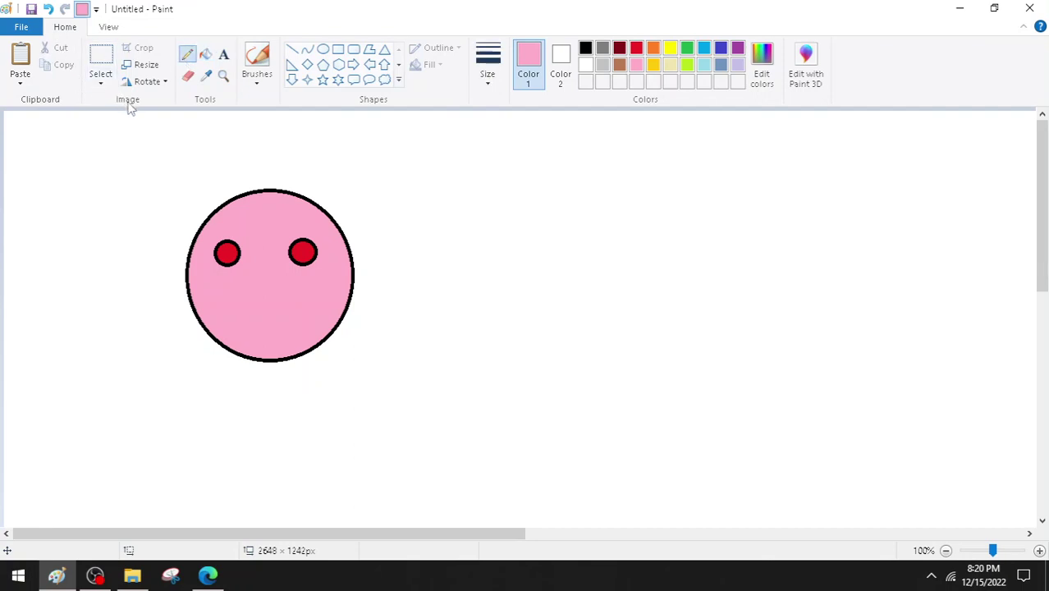
# Switch to the PDF in Edge, draw check marks on Steps 1 to 4 of Cutting and Pasting, and mark the "Paint window" line.
pyautogui.click(208, 577)
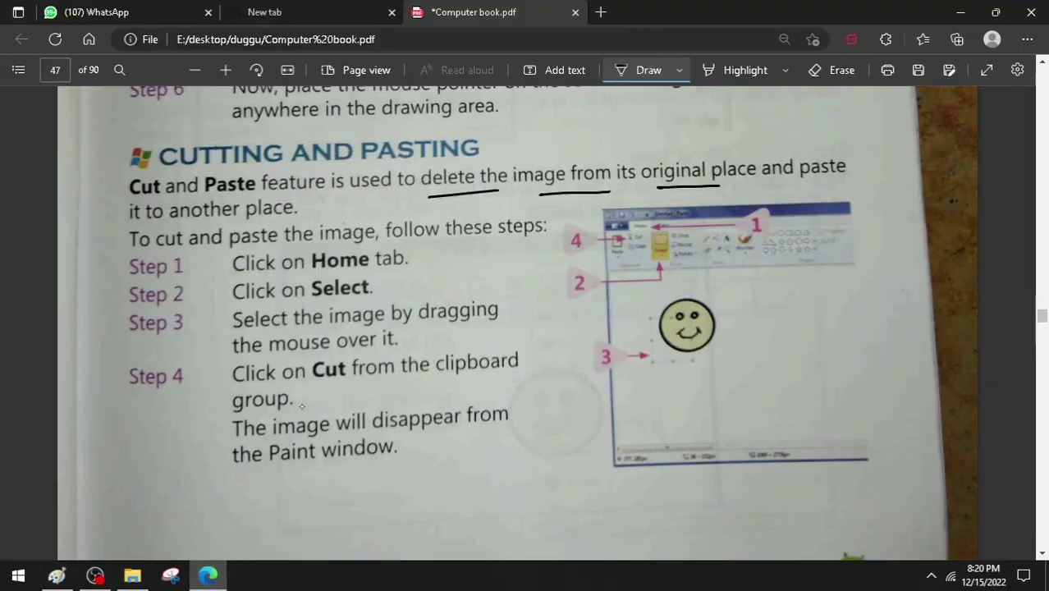
pyautogui.moveTo(132, 262); pyautogui.dragTo(218, 232)
pyautogui.moveTo(129, 296); pyautogui.dragTo(217, 260)
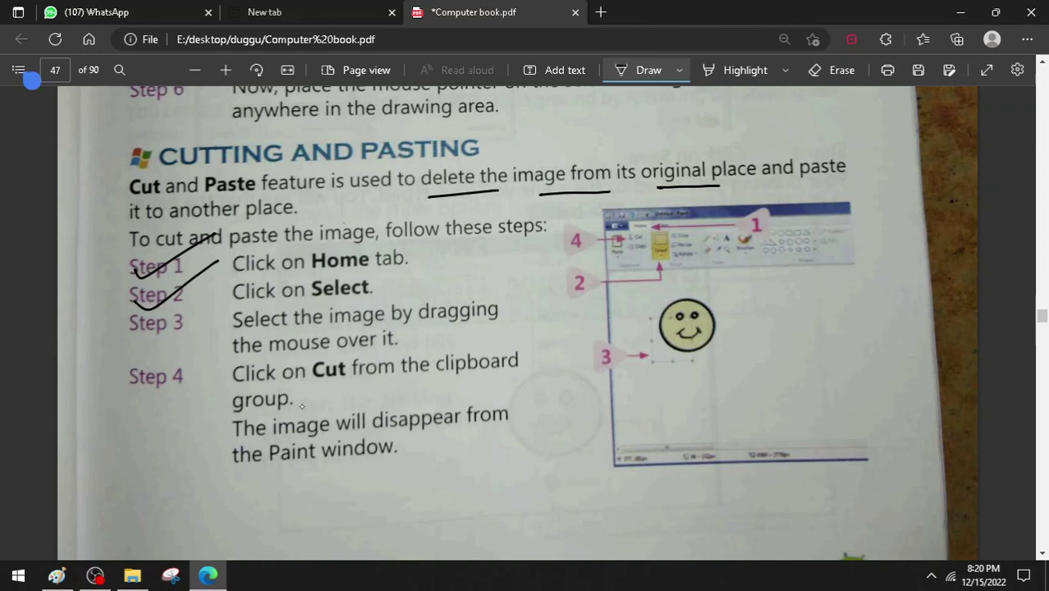
pyautogui.moveTo(131, 322); pyautogui.dragTo(194, 300)
pyautogui.moveTo(131, 411); pyautogui.dragTo(203, 360)
pyautogui.moveTo(348, 475)
pyautogui.mouseDown()
pyautogui.moveTo(355, 487)
pyautogui.moveTo(431, 443)
pyautogui.mouseUp()
# Draw a check mark below Step 5 on page 48 and underline "drawing area".
pyautogui.scroll(-10, 345, 369)
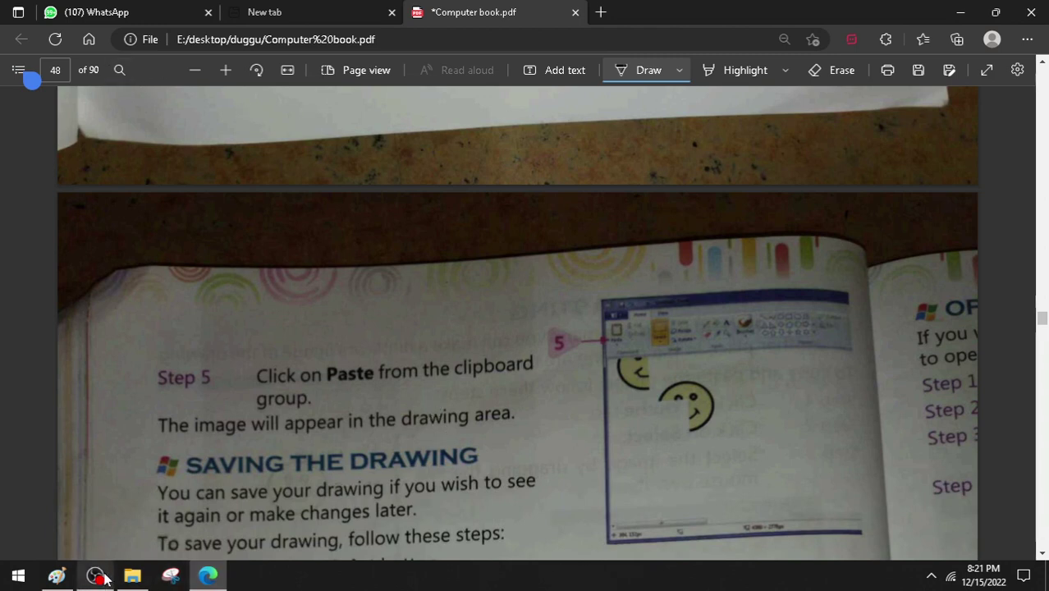
pyautogui.moveTo(48, 582)
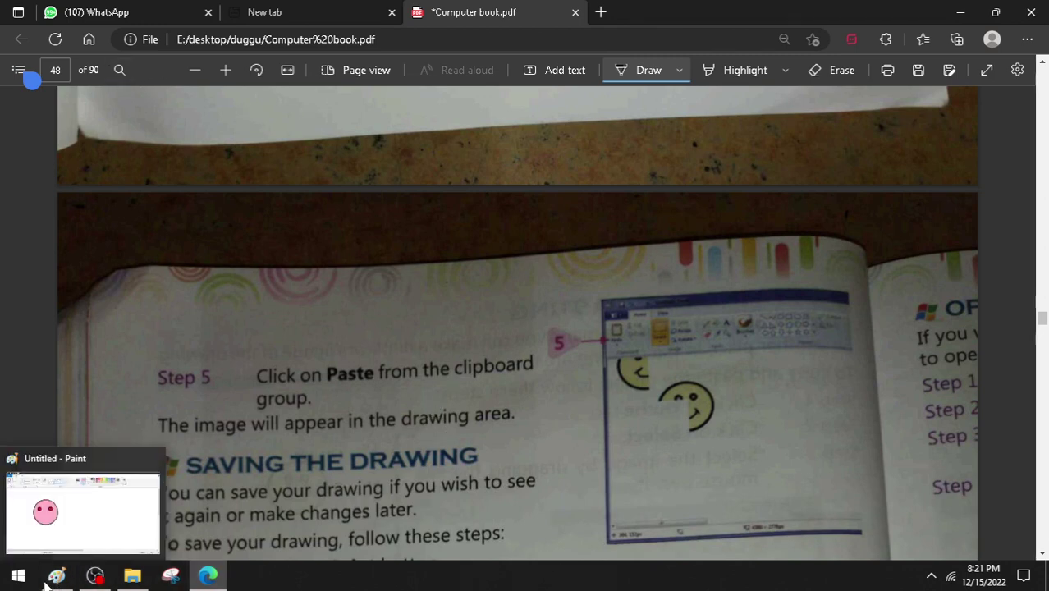
pyautogui.moveTo(166, 439); pyautogui.dragTo(248, 393)
pyautogui.moveTo(404, 436); pyautogui.dragTo(532, 427)
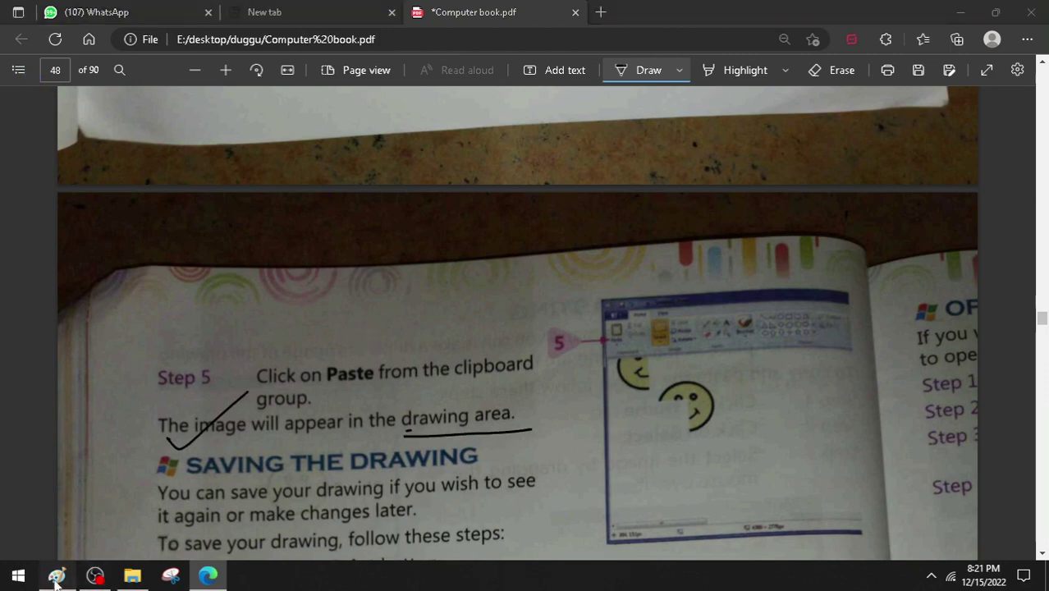
# Switch to Paint, select the right half of the face with a rectangular selection of about 128 × 293 px, and cut it.
pyautogui.click(56, 575)
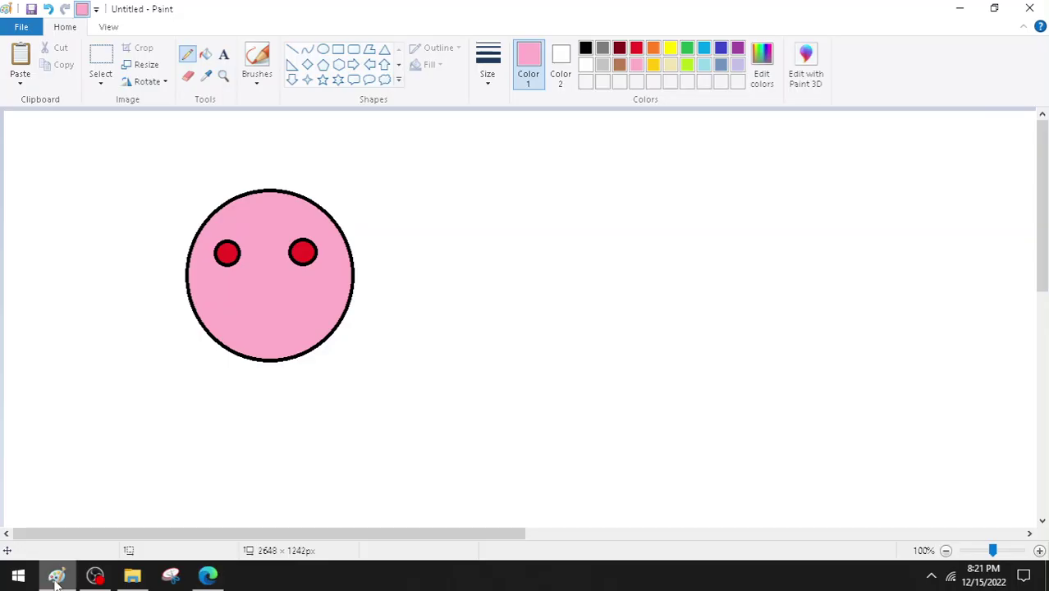
pyautogui.click(102, 78)
pyautogui.click(111, 54)
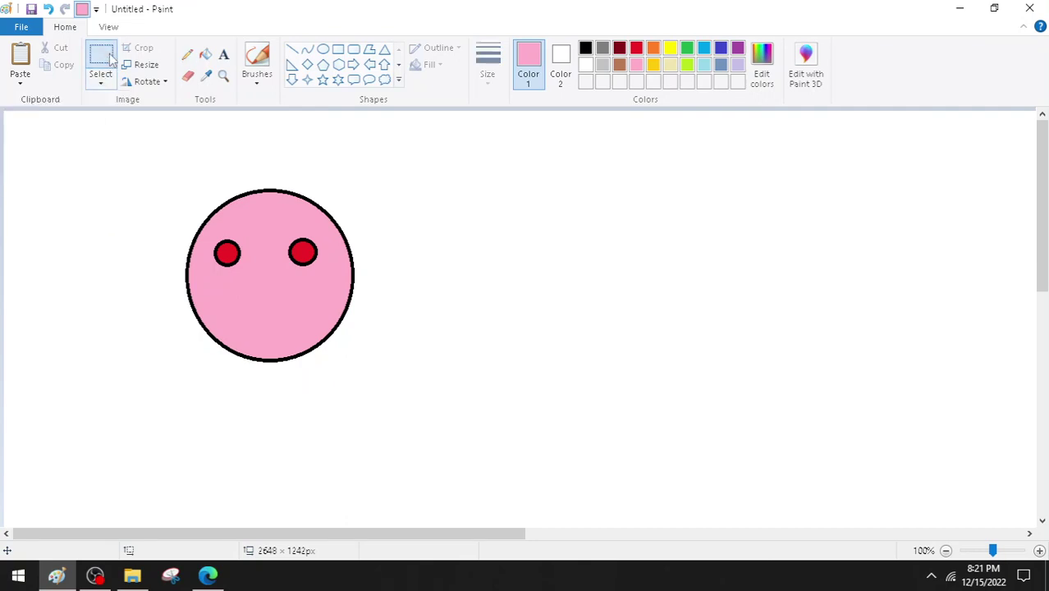
pyautogui.click(102, 85)
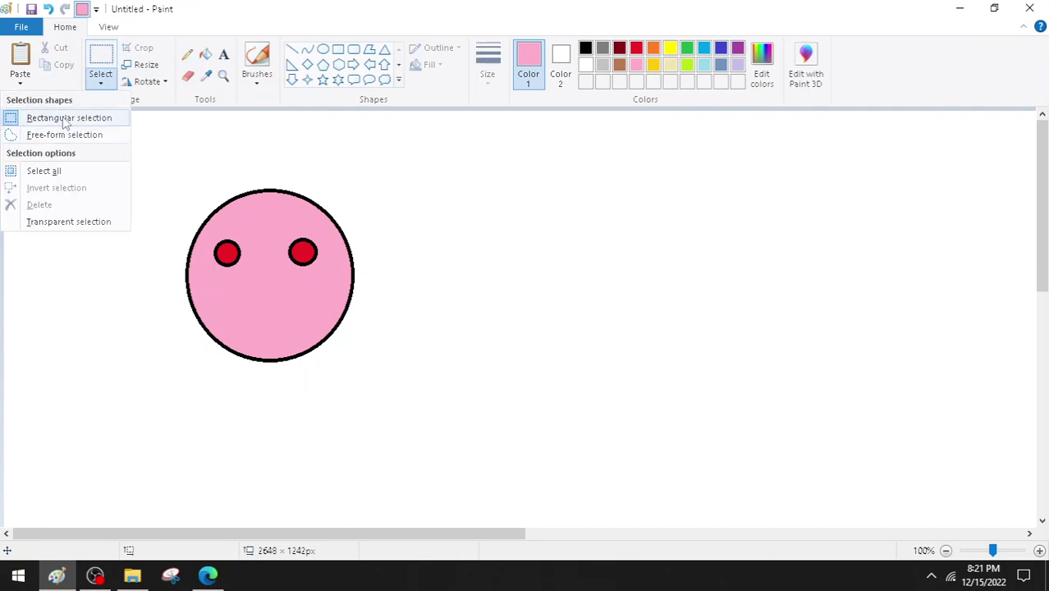
pyautogui.click(66, 119)
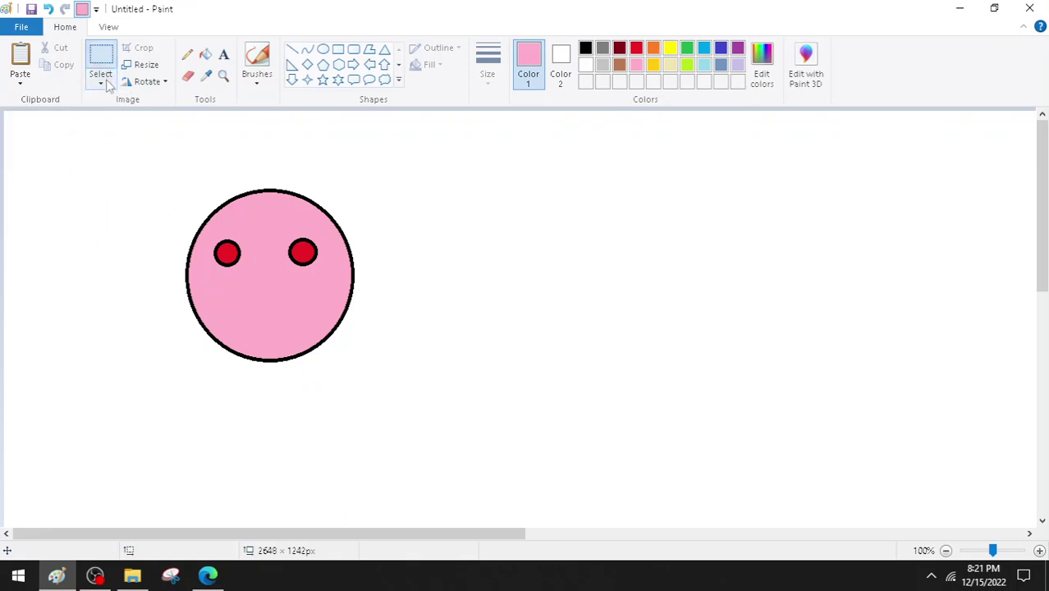
pyautogui.click(101, 82)
pyautogui.click(43, 140)
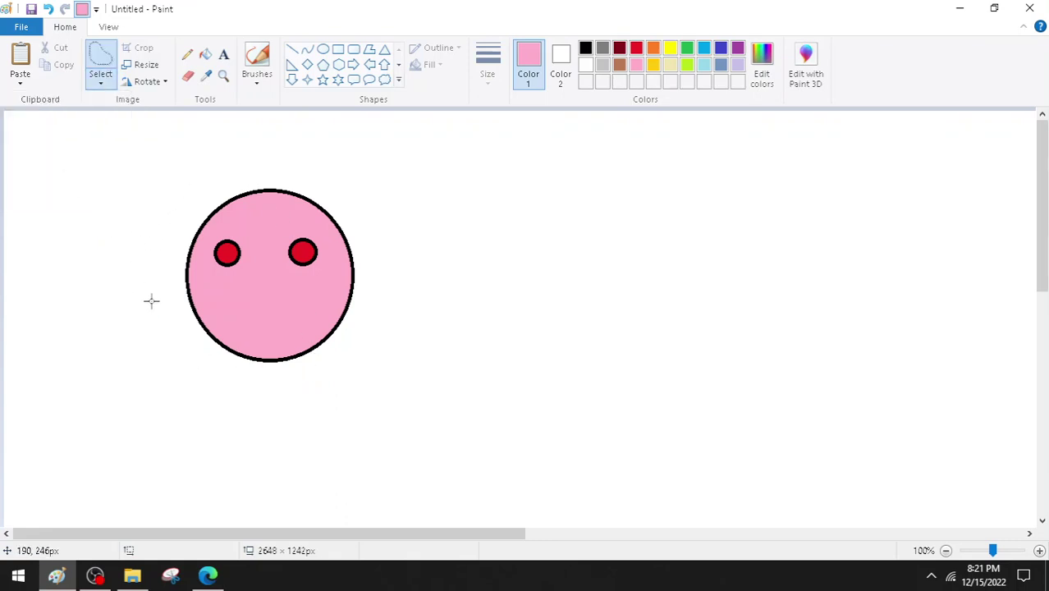
pyautogui.click(105, 80)
pyautogui.click(79, 120)
pyautogui.moveTo(270, 167); pyautogui.dragTo(368, 392)
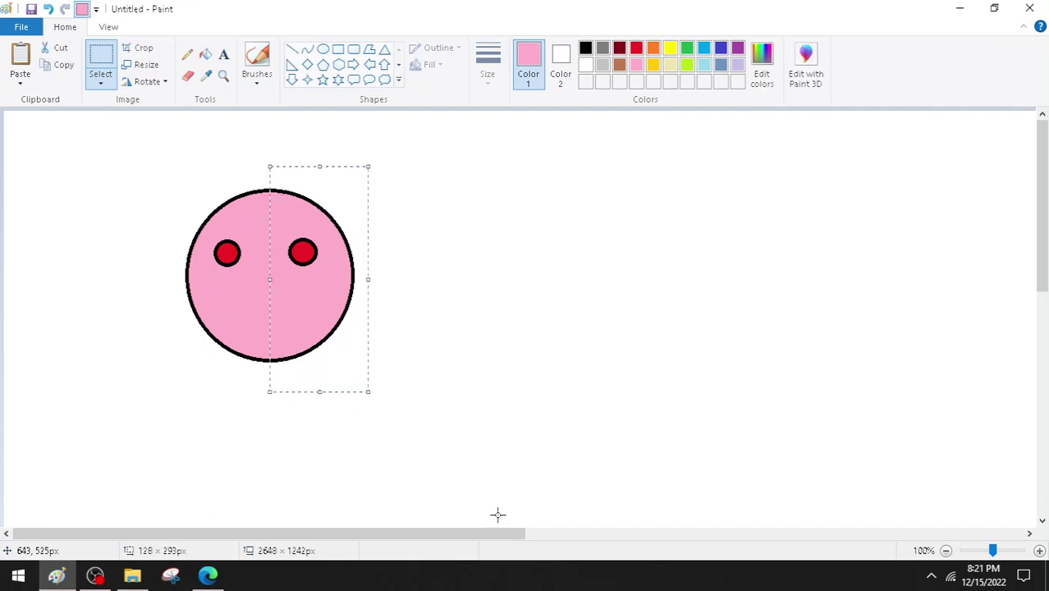
pyautogui.click(56, 47)
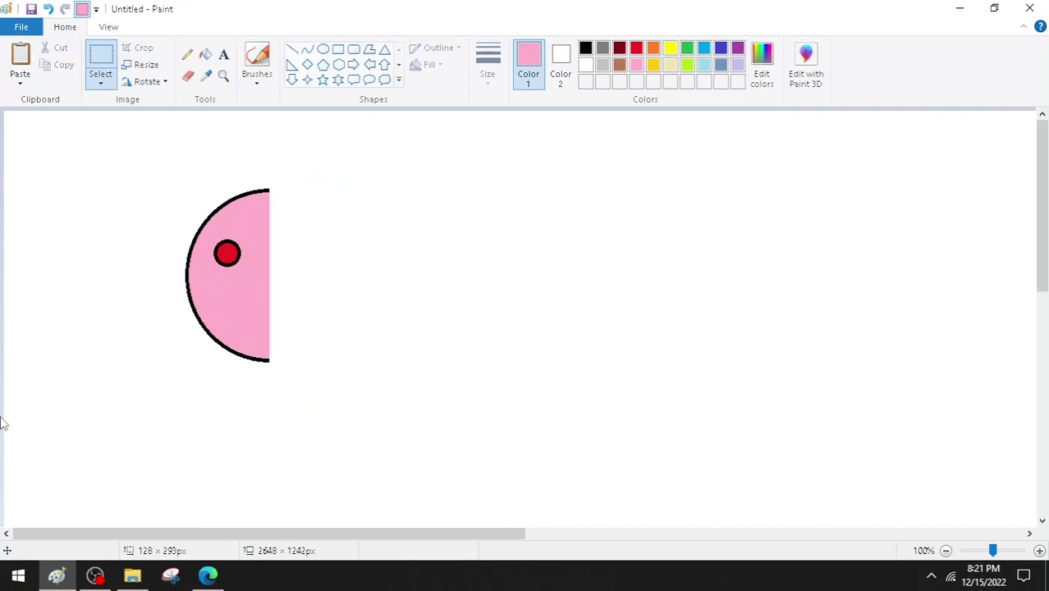
# Paste the cut half and place it well to the right of the remaining left half.
pyautogui.rightClick(597, 277)
pyautogui.click(528, 320)
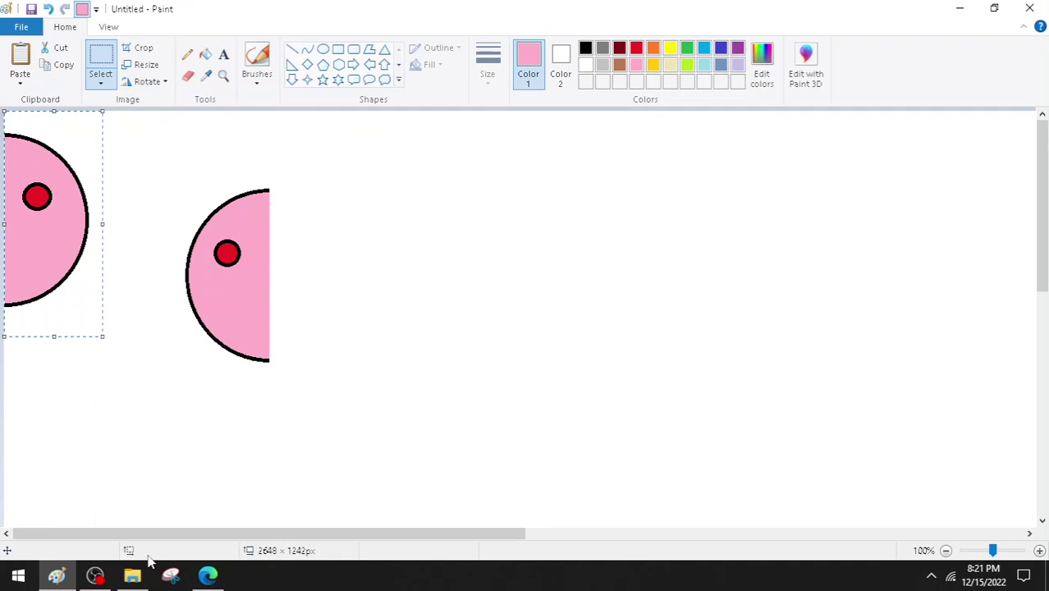
pyautogui.moveTo(63, 223); pyautogui.dragTo(834, 278)
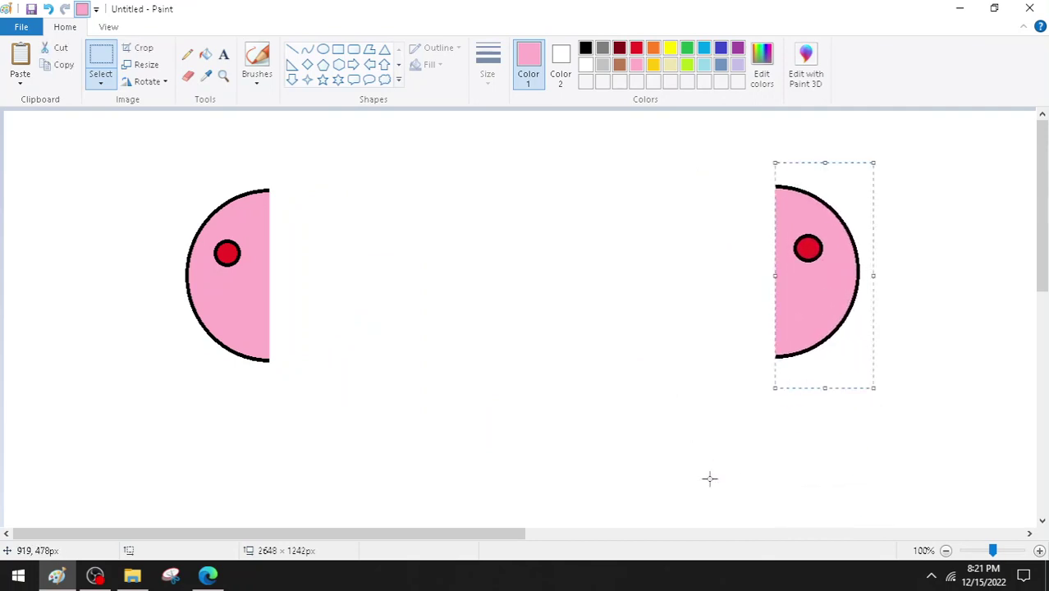
pyautogui.click(567, 310)
# Paste two more copies of the cut half and place them side by side between the left half and the first pasted piece.
pyautogui.rightClick(566, 309)
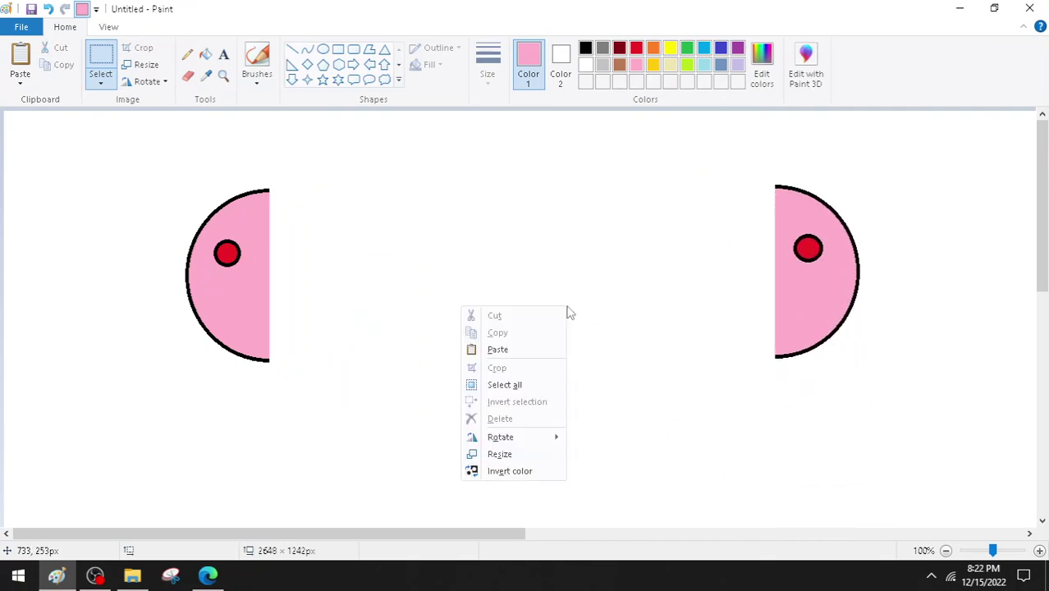
pyautogui.click(502, 348)
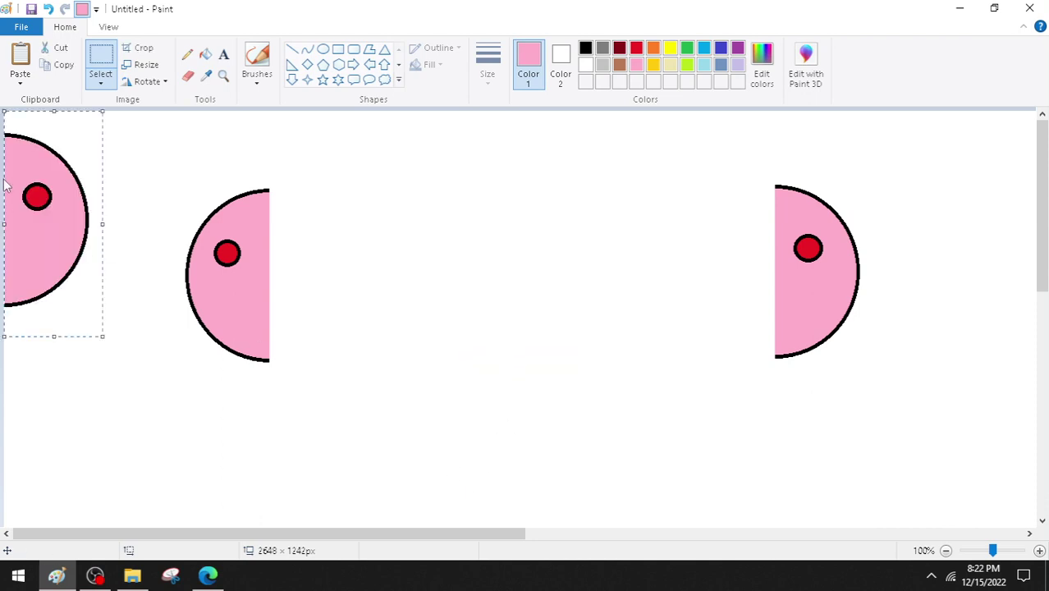
pyautogui.moveTo(51, 205); pyautogui.dragTo(662, 221)
pyautogui.click(536, 222)
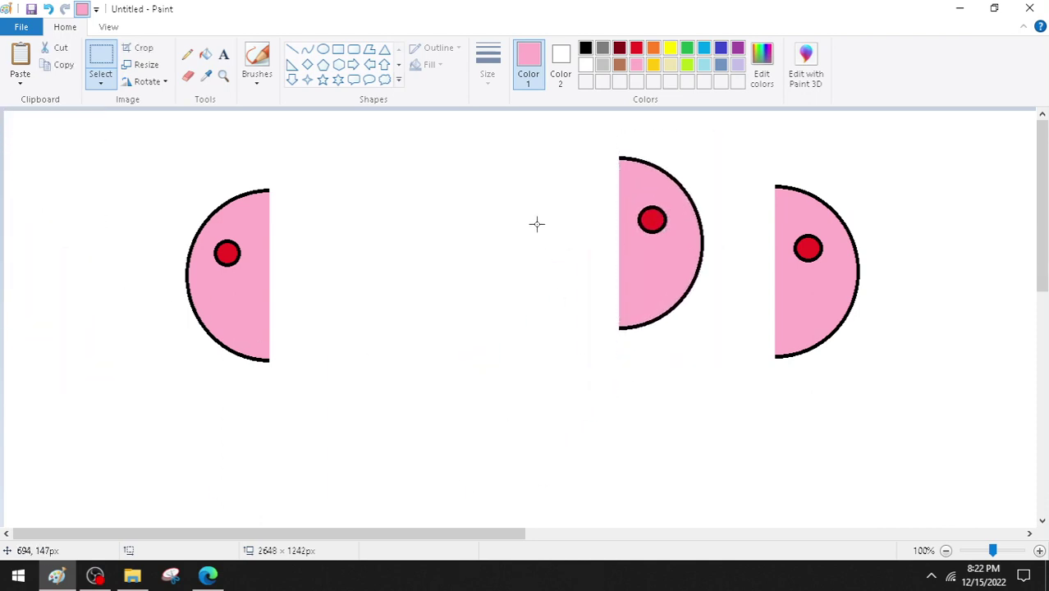
pyautogui.rightClick(535, 224)
pyautogui.click(467, 268)
pyautogui.moveTo(46, 173); pyautogui.dragTo(556, 200)
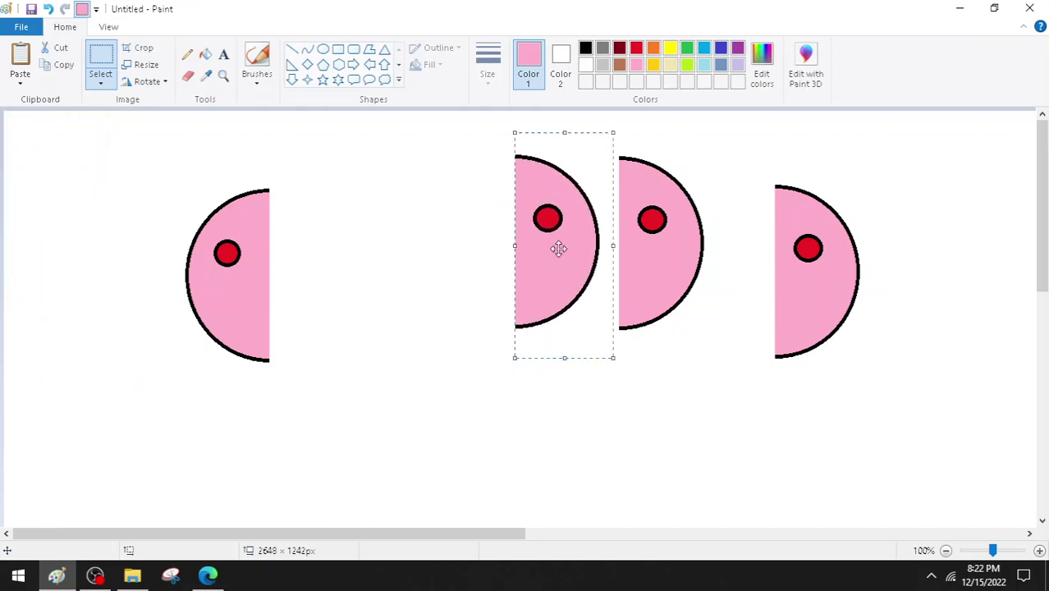
pyautogui.click(482, 424)
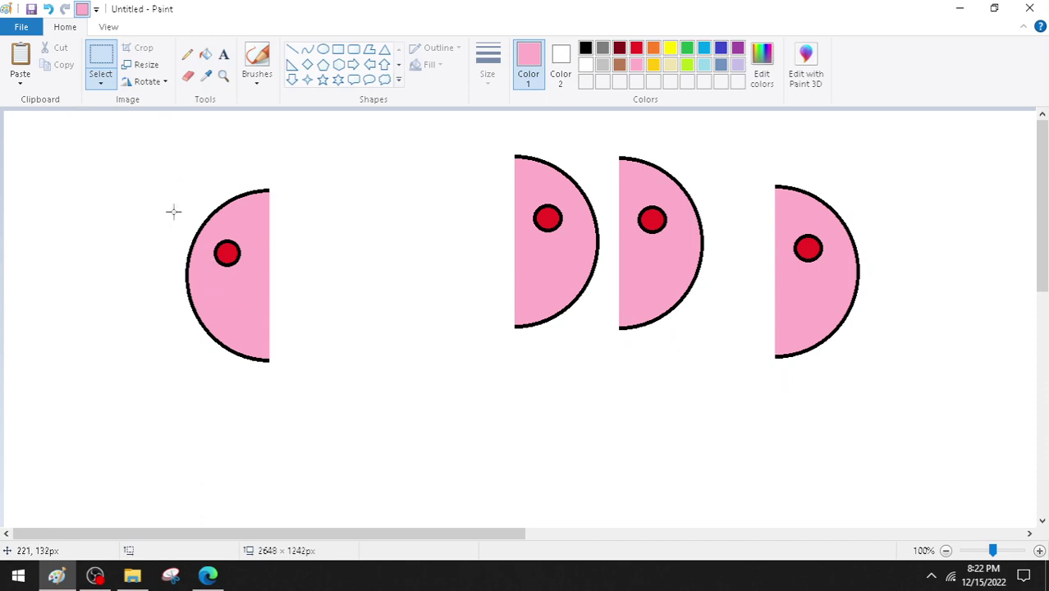
# Copy the original left half of the face, paste it, and place the copy just to the right of the original.
pyautogui.moveTo(172, 181); pyautogui.dragTo(289, 366)
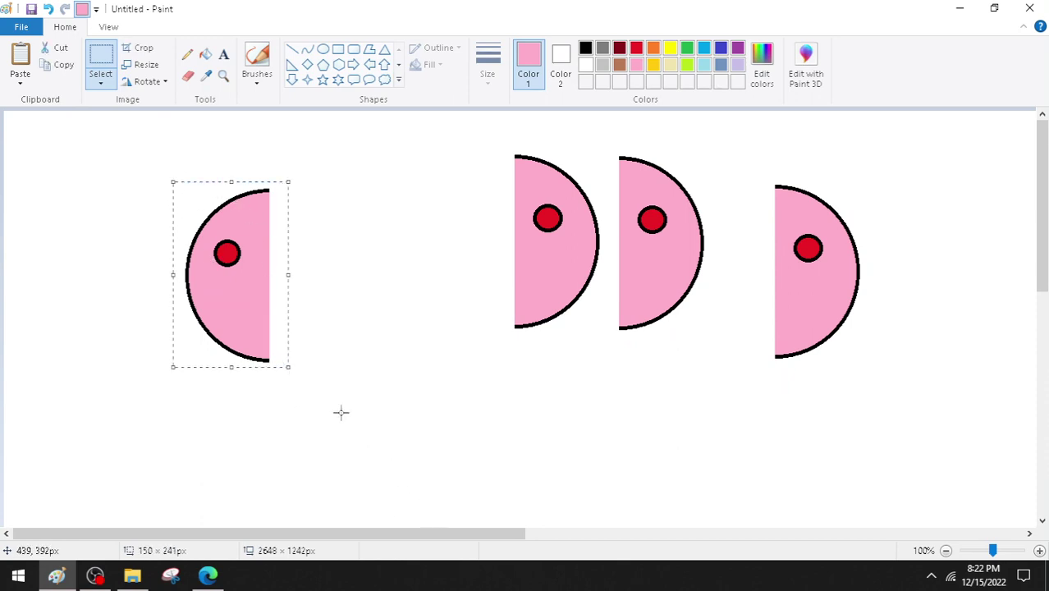
pyautogui.click(22, 56)
pyautogui.moveTo(65, 218); pyautogui.dragTo(424, 318)
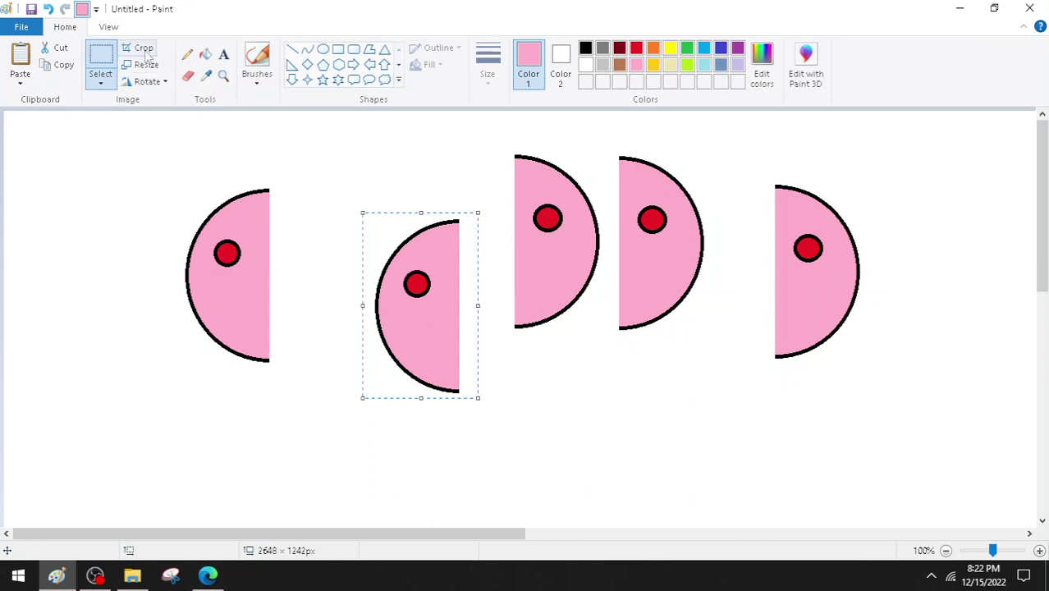
# Select a strip of about 59 × 316 px along the original left half's straight edge and cut it.
pyautogui.click(111, 62)
pyautogui.moveTo(233, 167); pyautogui.dragTo(278, 408)
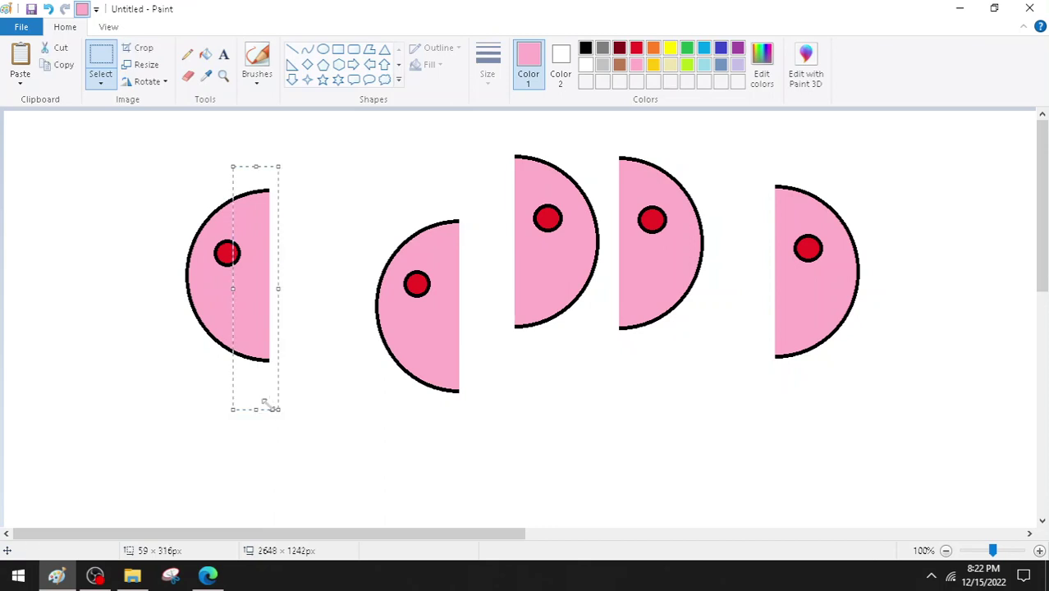
pyautogui.click(55, 48)
# Switch to the computer book PDF, tick the "Saving the Drawing" heading and its introduction, and underline "changes later".
pyautogui.moveTo(121, 576)
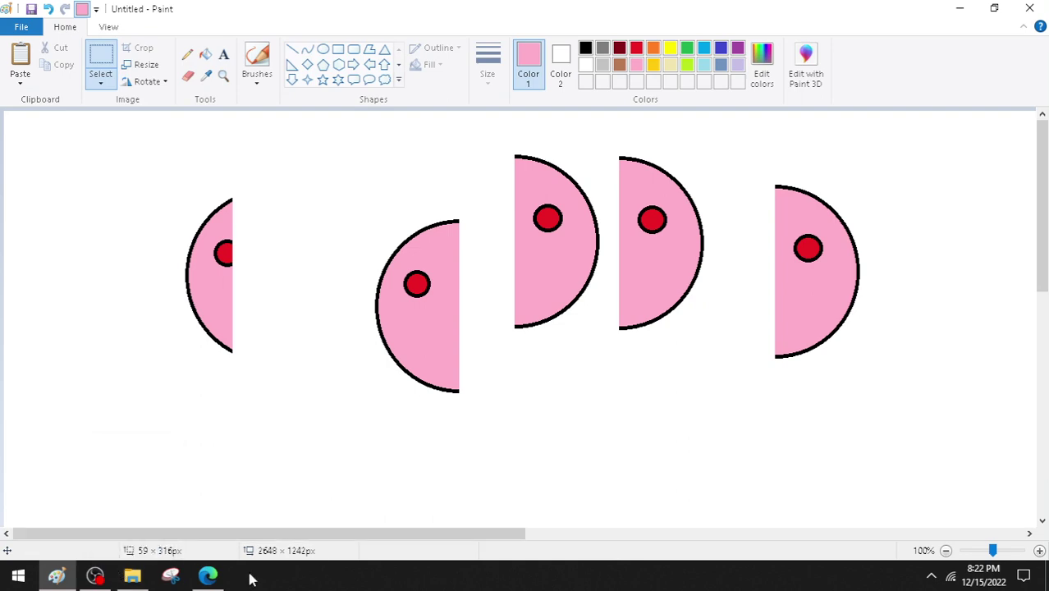
pyautogui.click(208, 577)
pyautogui.scroll(-3, 484, 354)
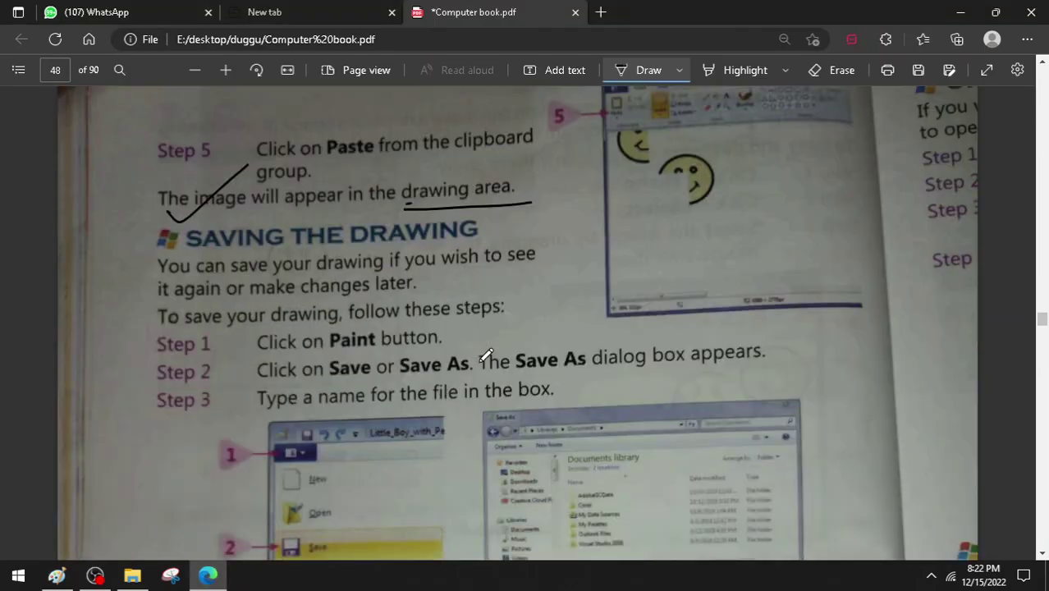
pyautogui.scroll(-5, 484, 353)
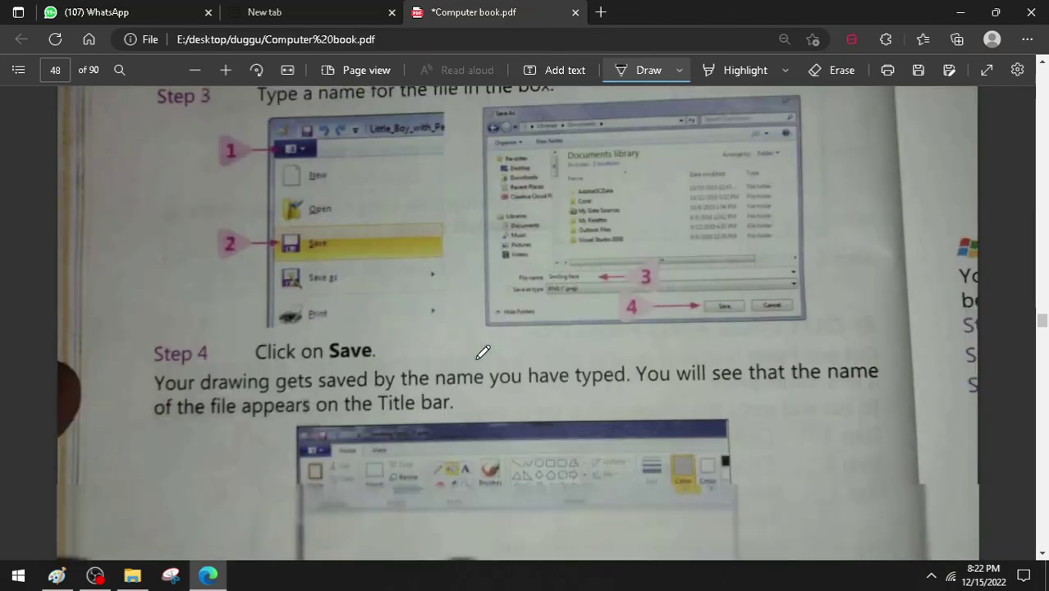
pyautogui.scroll(4, 483, 352)
pyautogui.scroll(1, 483, 351)
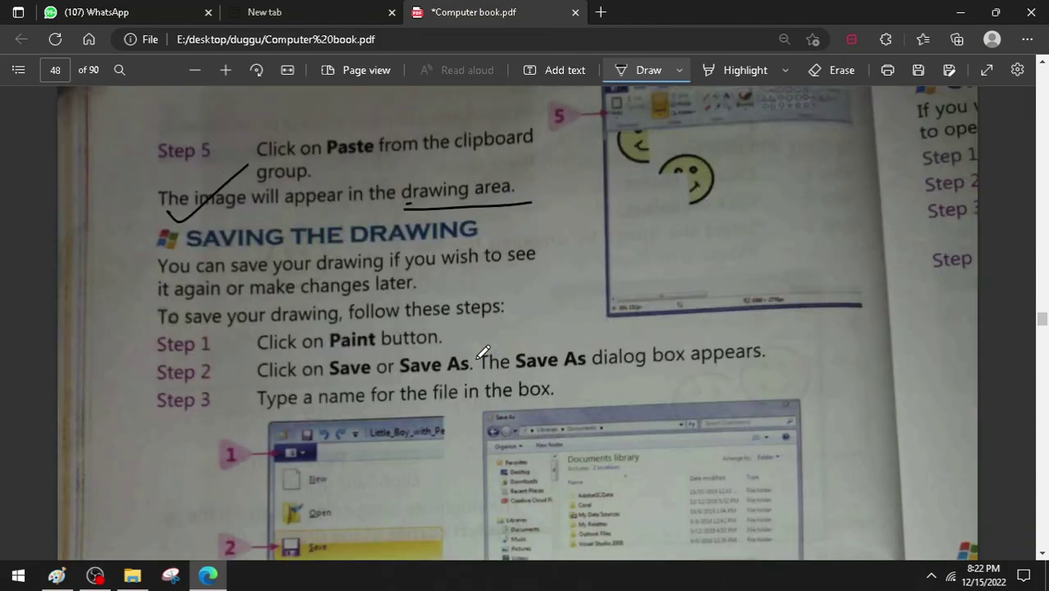
pyautogui.moveTo(131, 260); pyautogui.dragTo(220, 217)
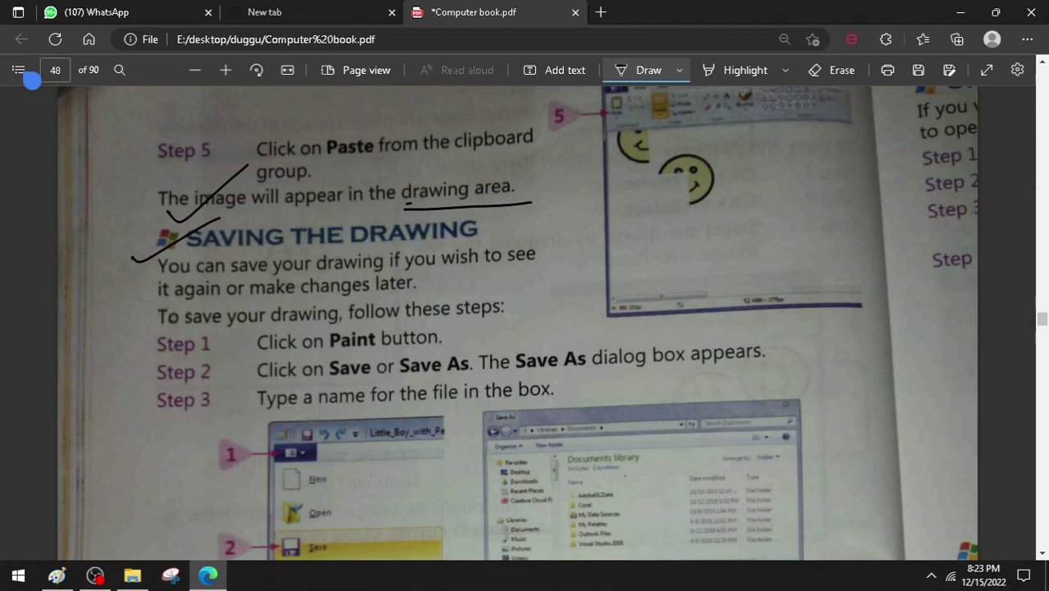
pyautogui.moveTo(135, 287); pyautogui.dragTo(221, 261)
pyautogui.moveTo(287, 310); pyautogui.dragTo(432, 298)
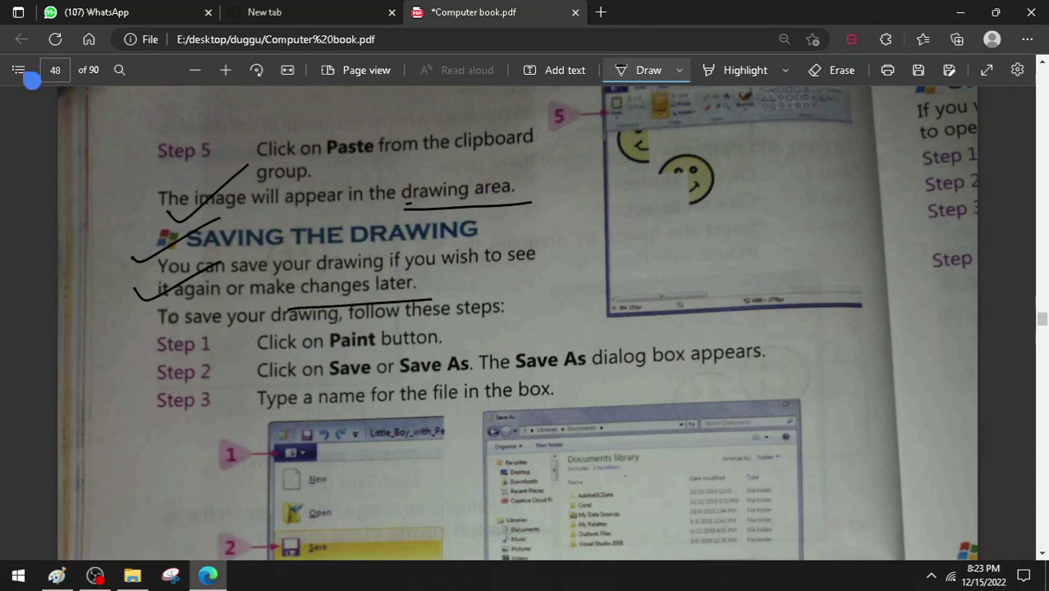
# Tick the "To save your drawing" line, Step 1 and Step 3, and underline Save and Save As in Step 2.
pyautogui.moveTo(141, 317)
pyautogui.mouseDown()
pyautogui.moveTo(151, 330)
pyautogui.moveTo(202, 304)
pyautogui.mouseUp()
pyautogui.moveTo(134, 348); pyautogui.dragTo(197, 336)
pyautogui.moveTo(328, 379); pyautogui.dragTo(447, 374)
pyautogui.moveTo(515, 373); pyautogui.dragTo(587, 369)
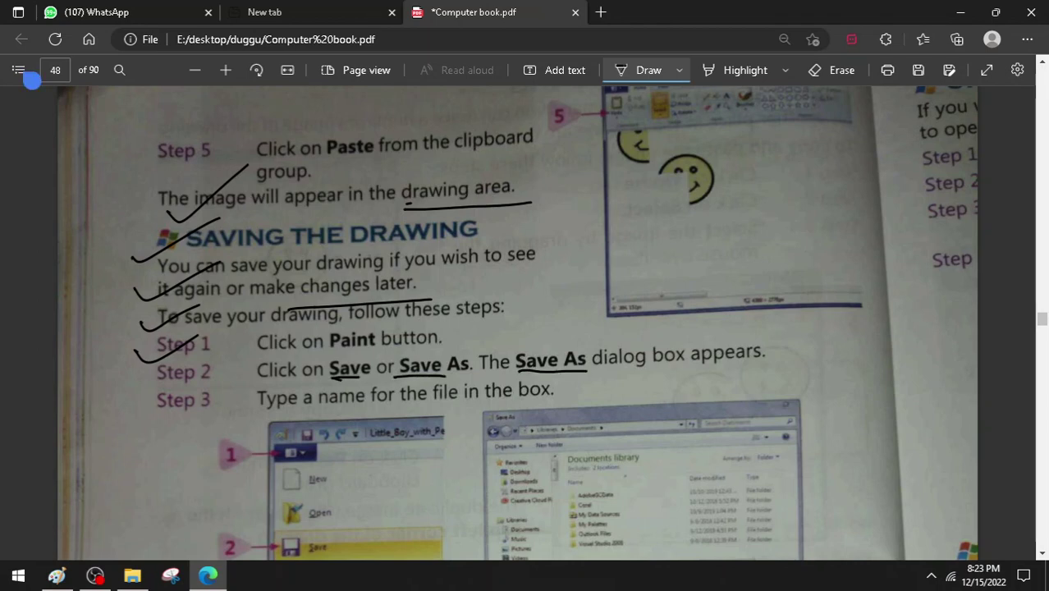
pyautogui.moveTo(327, 382); pyautogui.dragTo(359, 378)
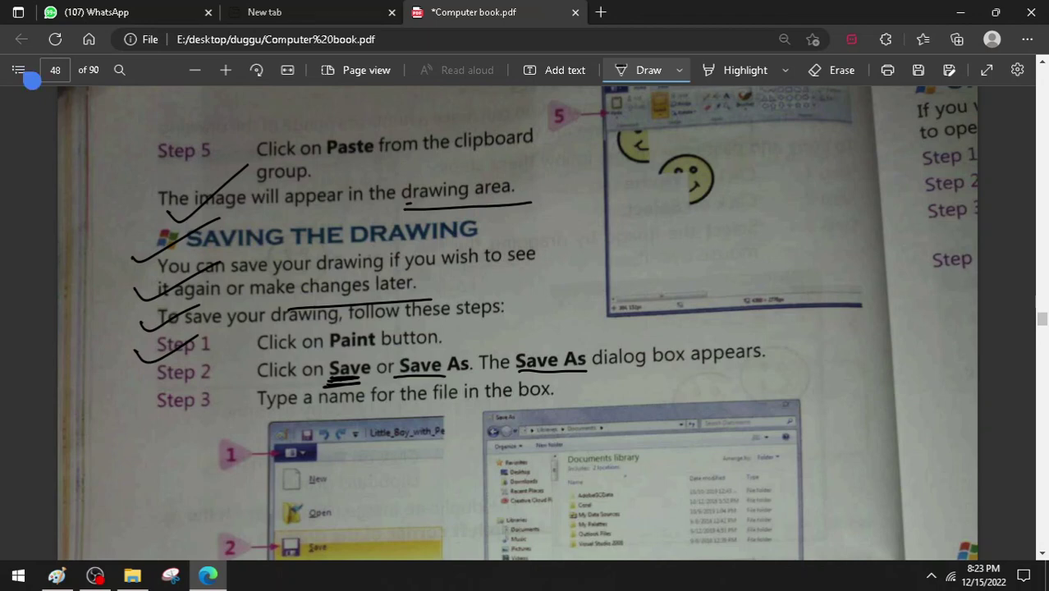
pyautogui.moveTo(401, 379); pyautogui.dragTo(452, 378)
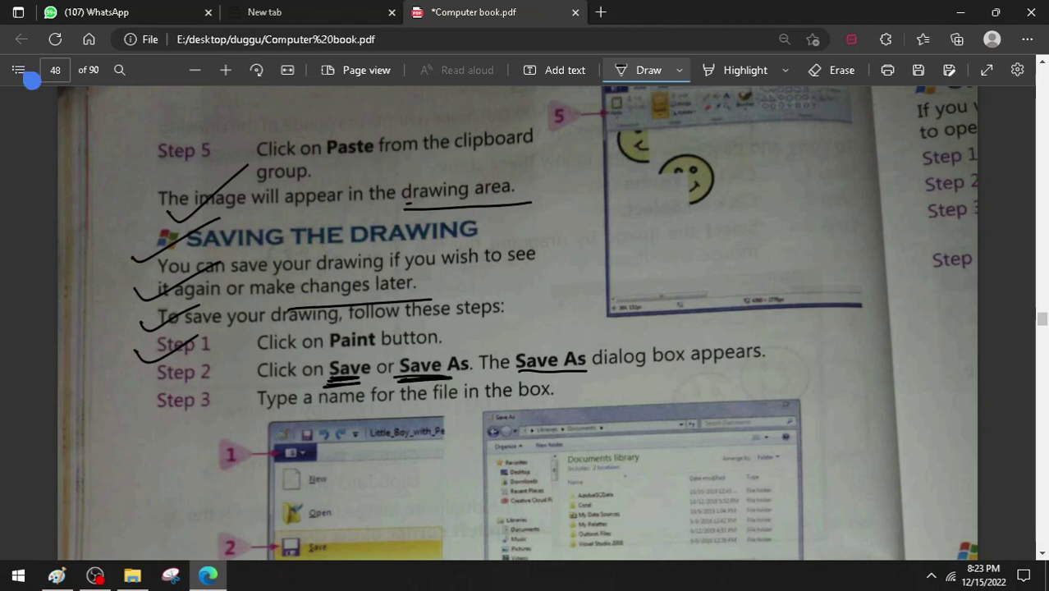
pyautogui.moveTo(164, 413)
pyautogui.mouseDown()
pyautogui.moveTo(170, 420)
pyautogui.moveTo(252, 378)
pyautogui.mouseUp()
# Examine the save illustrations and Step 4 on page 48, glancing ahead at the "Opening an Old Drawing" page.
pyautogui.scroll(-3, 509, 367)
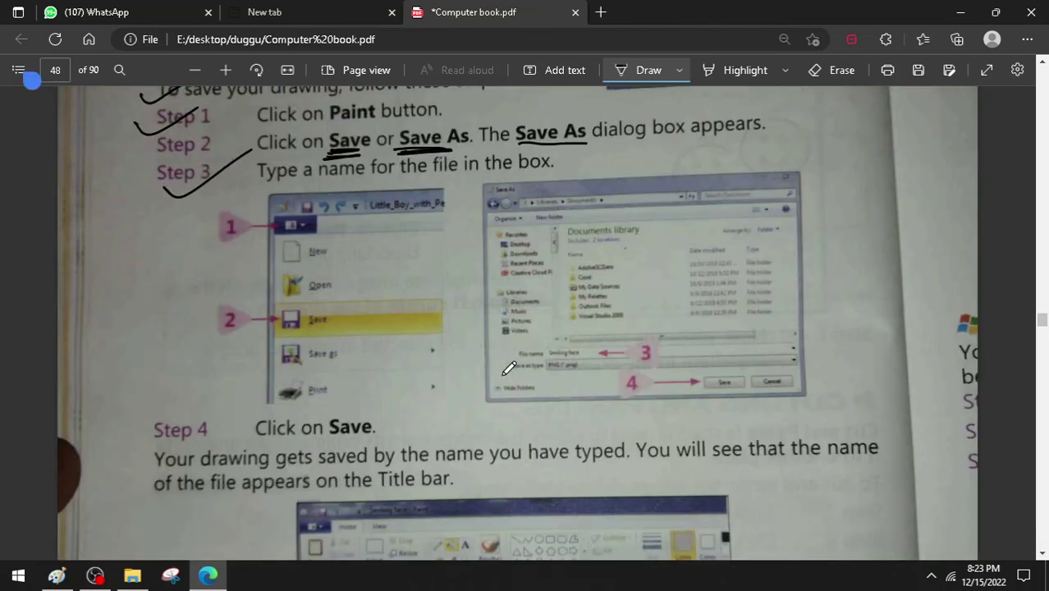
pyautogui.scroll(1, 508, 368)
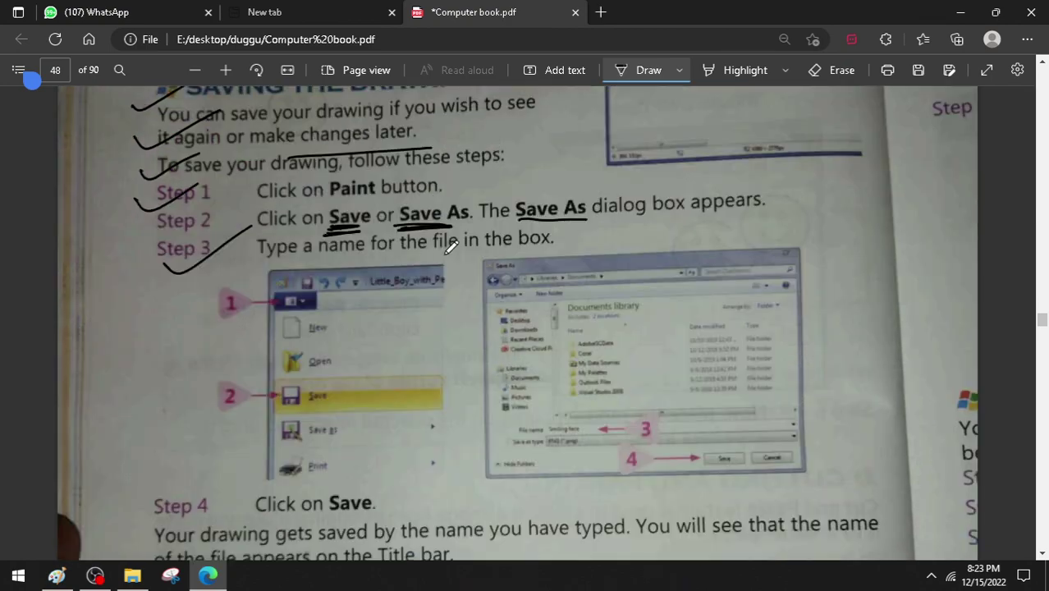
pyautogui.scroll(-4, 566, 283)
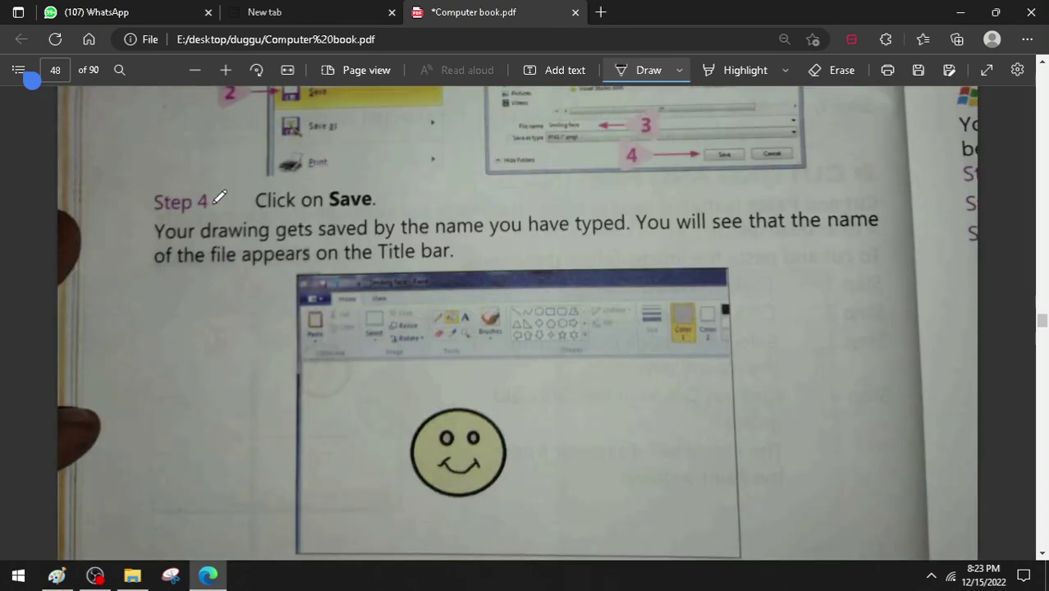
pyautogui.scroll(-1, 258, 263)
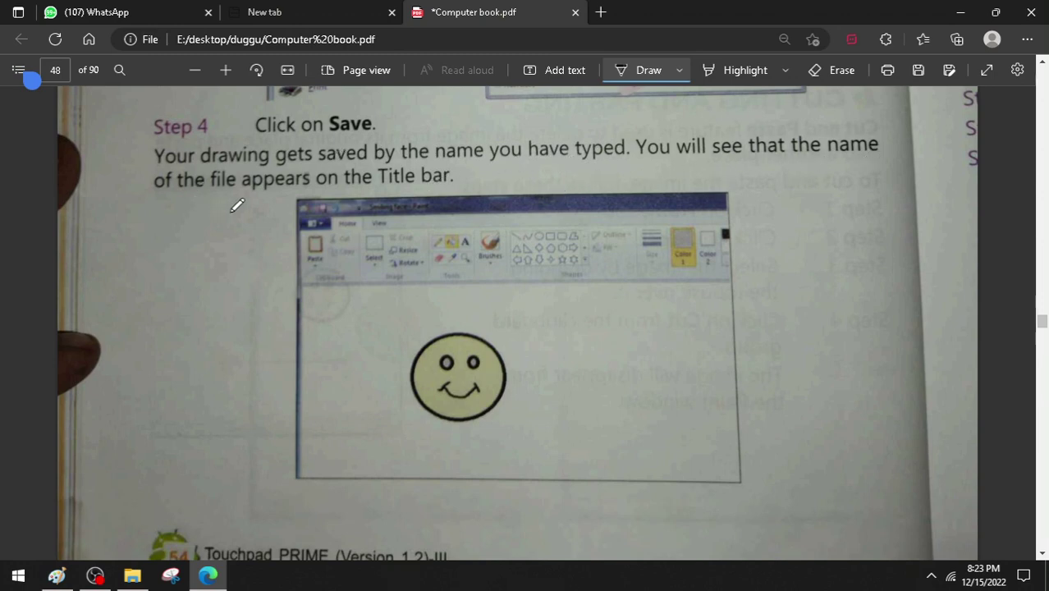
pyautogui.scroll(-3, 406, 199)
pyautogui.scroll(3, 406, 199)
pyautogui.scroll(-8, 370, 216)
pyautogui.scroll(1, 373, 214)
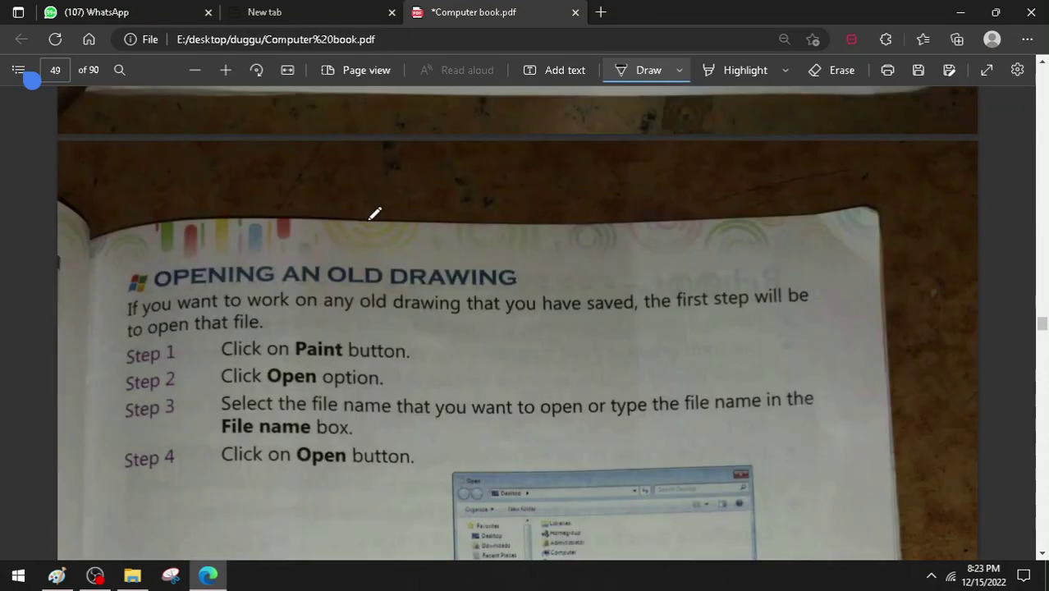
pyautogui.scroll(4, 371, 213)
pyautogui.scroll(2, 382, 230)
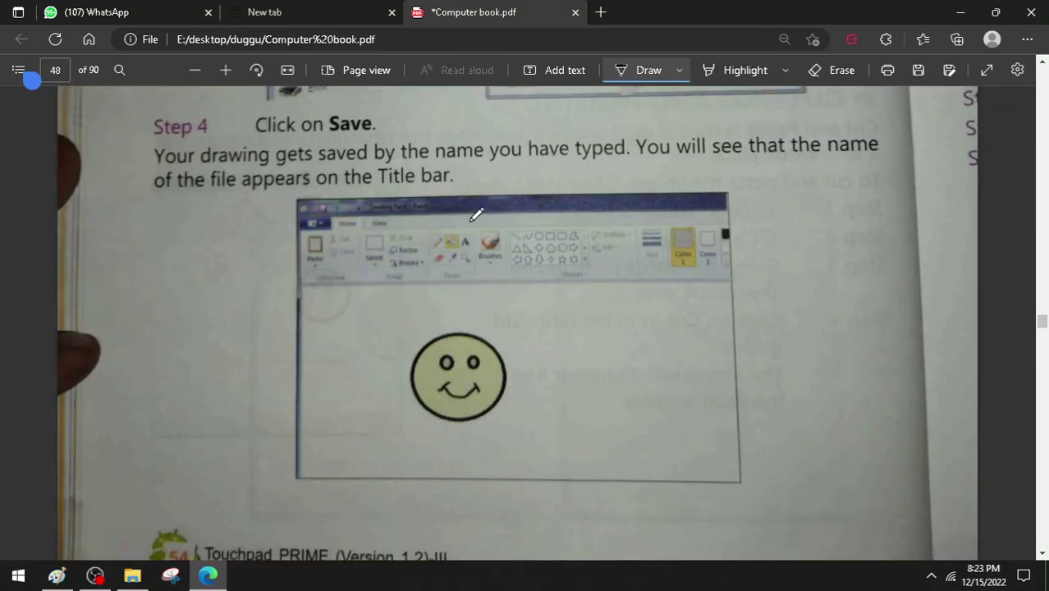
# Switch to Paint, save the drawing to the desktop as the PNG file yuraj, and view the saved file on the desktop.
pyautogui.click(60, 577)
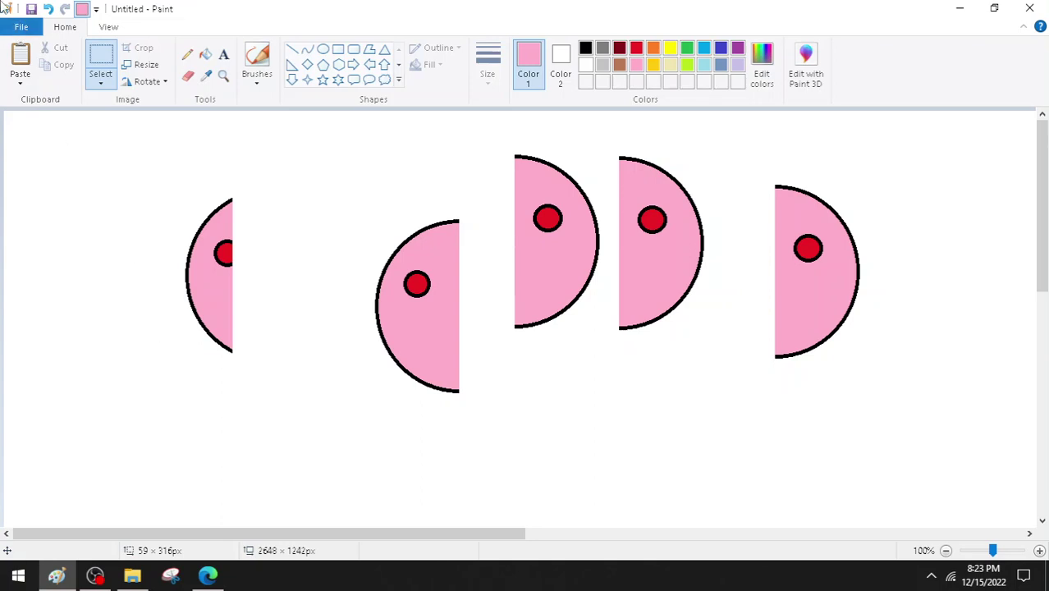
pyautogui.click(22, 28)
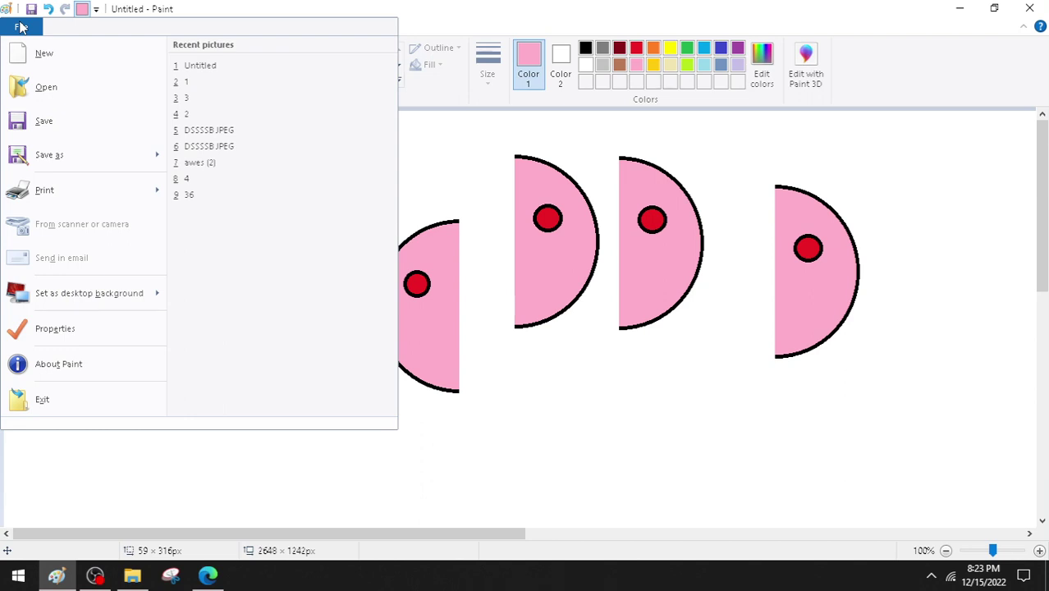
pyautogui.click(64, 133)
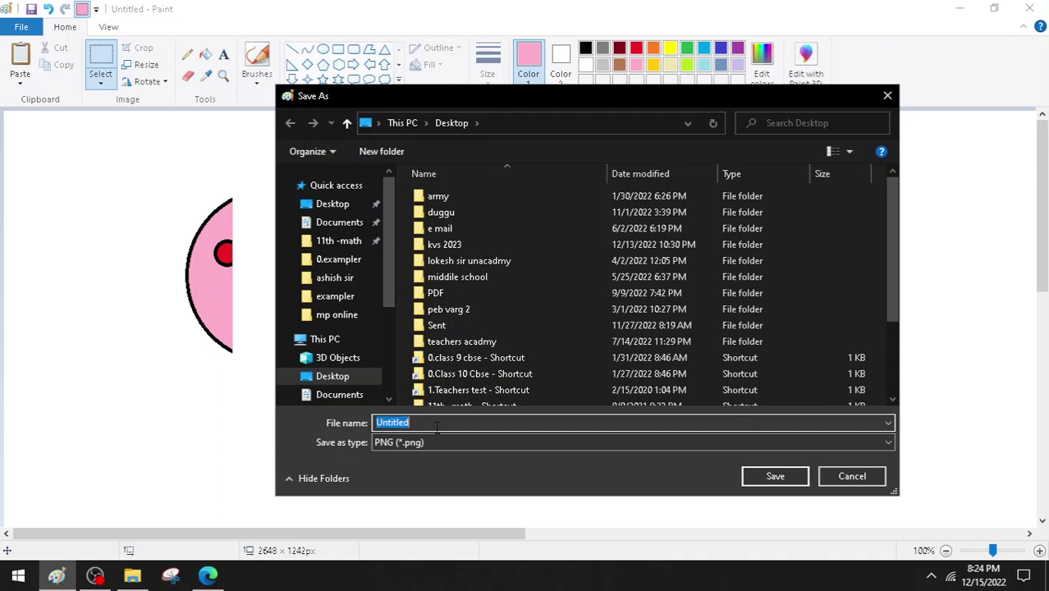
pyautogui.write('yuraj')
pyautogui.click(775, 481)
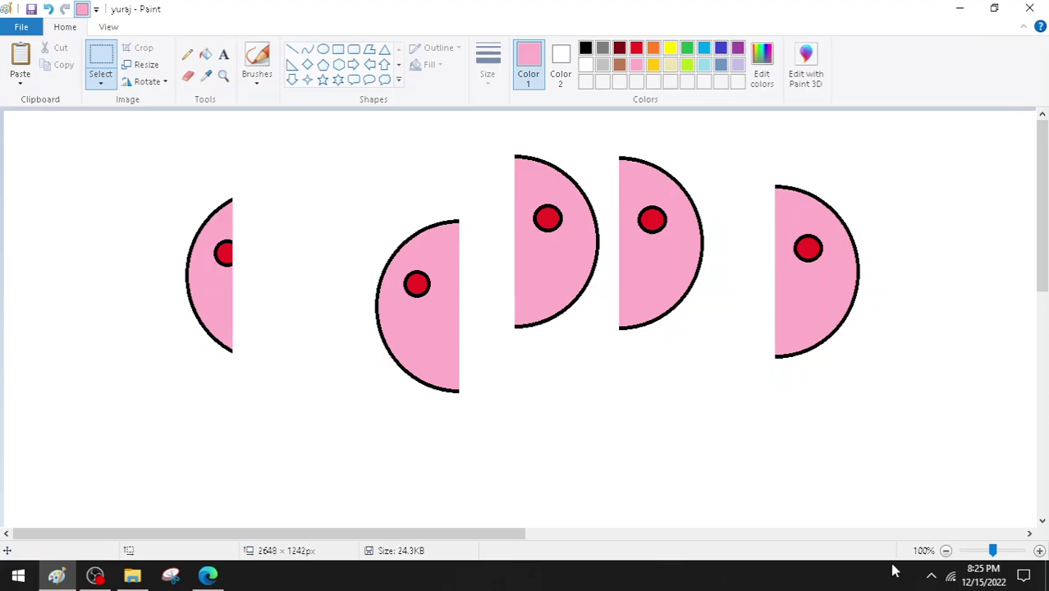
pyautogui.click(1046, 577)
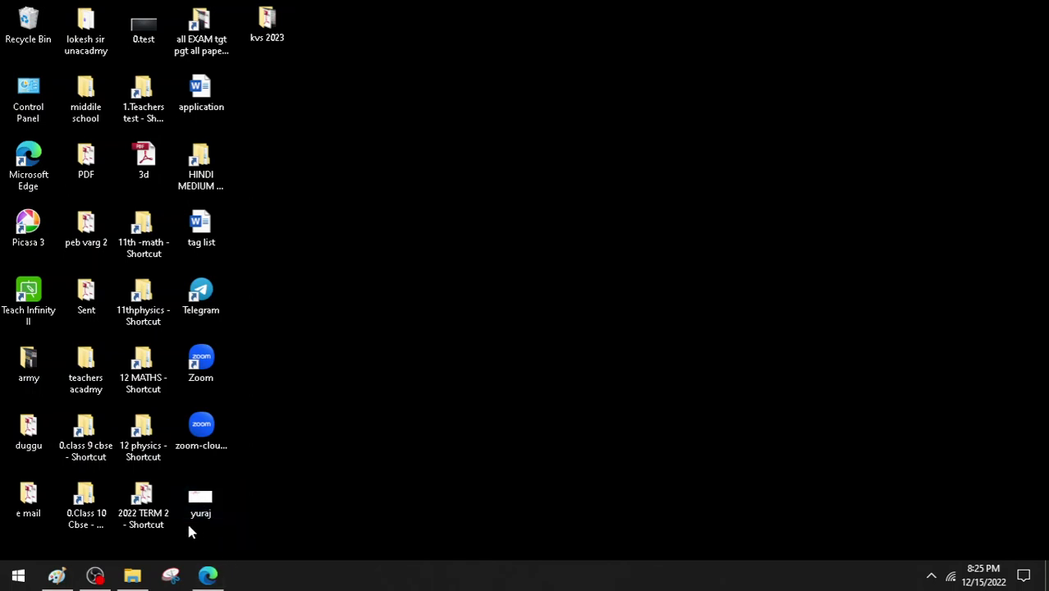
# Back in Paint, draw two small pink Pencil circles, one above the other, left of the half faces, saving the file after each.
pyautogui.click(57, 576)
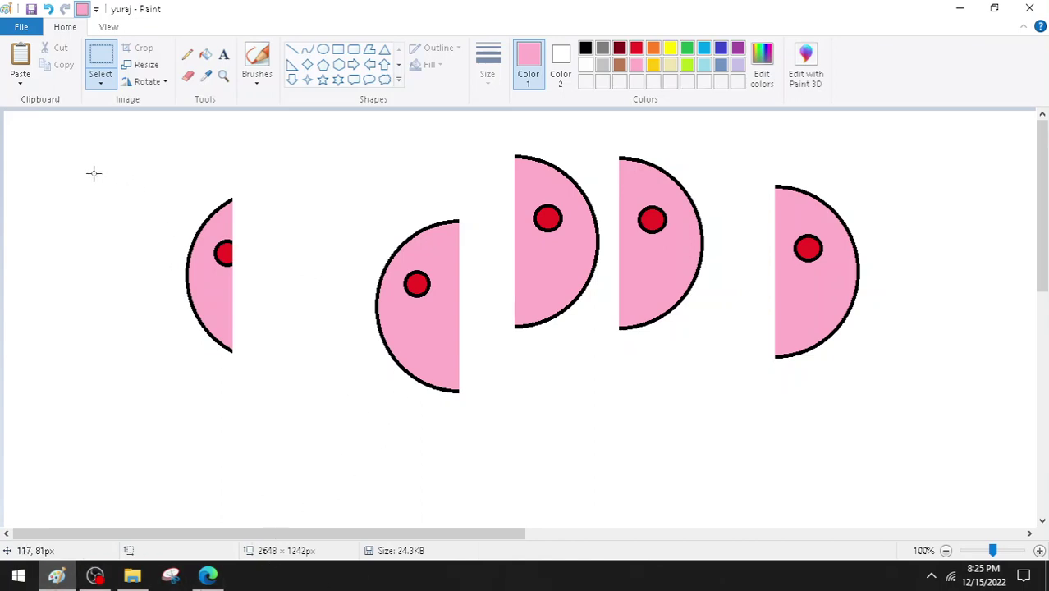
pyautogui.click(187, 54)
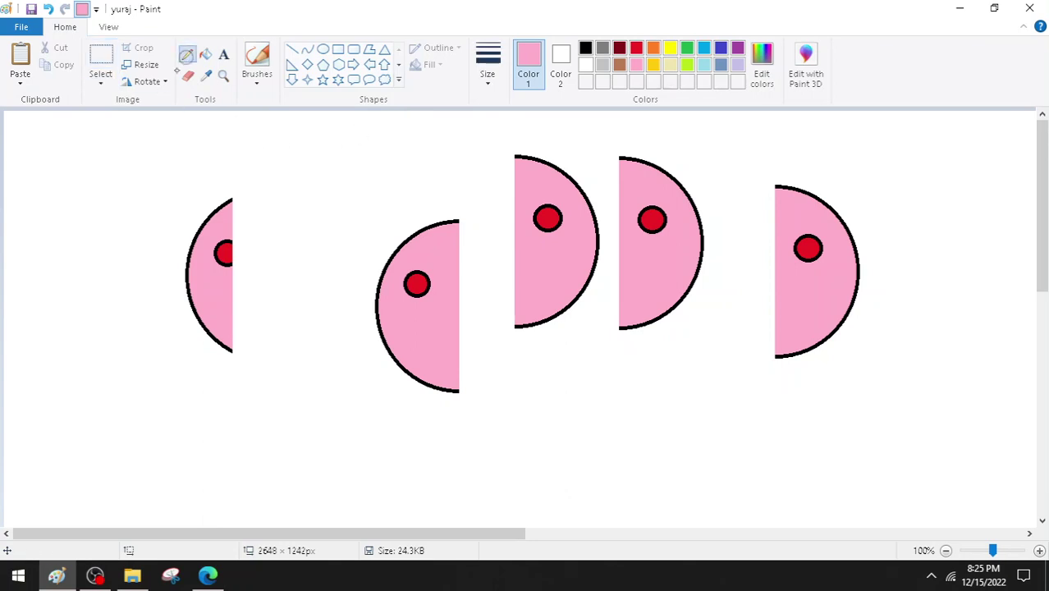
pyautogui.moveTo(111, 168)
pyautogui.mouseDown()
pyautogui.moveTo(134, 180)
pyautogui.moveTo(72, 199)
pyautogui.mouseUp()
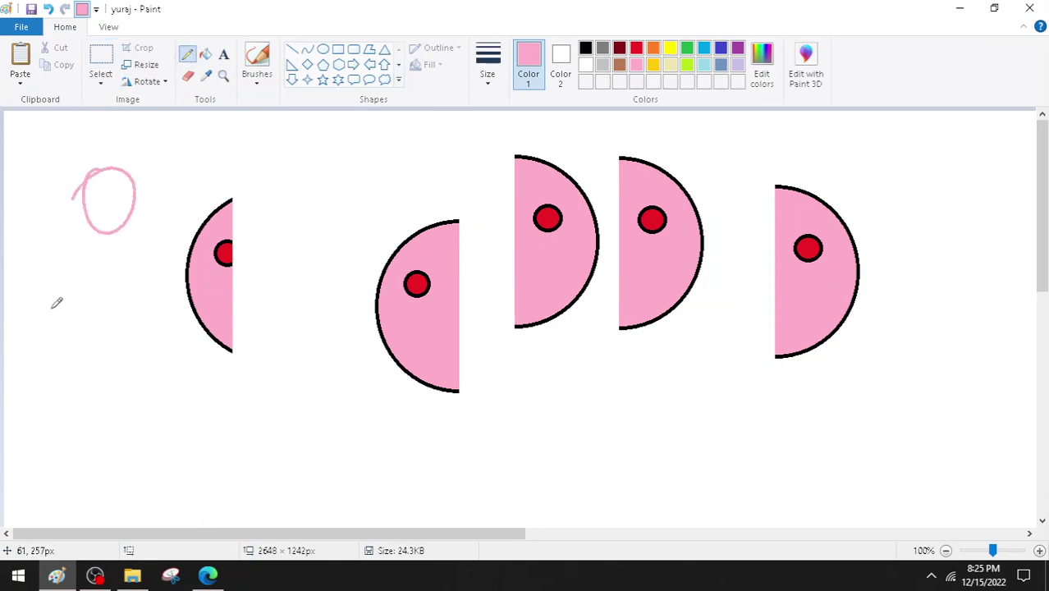
pyautogui.click(23, 28)
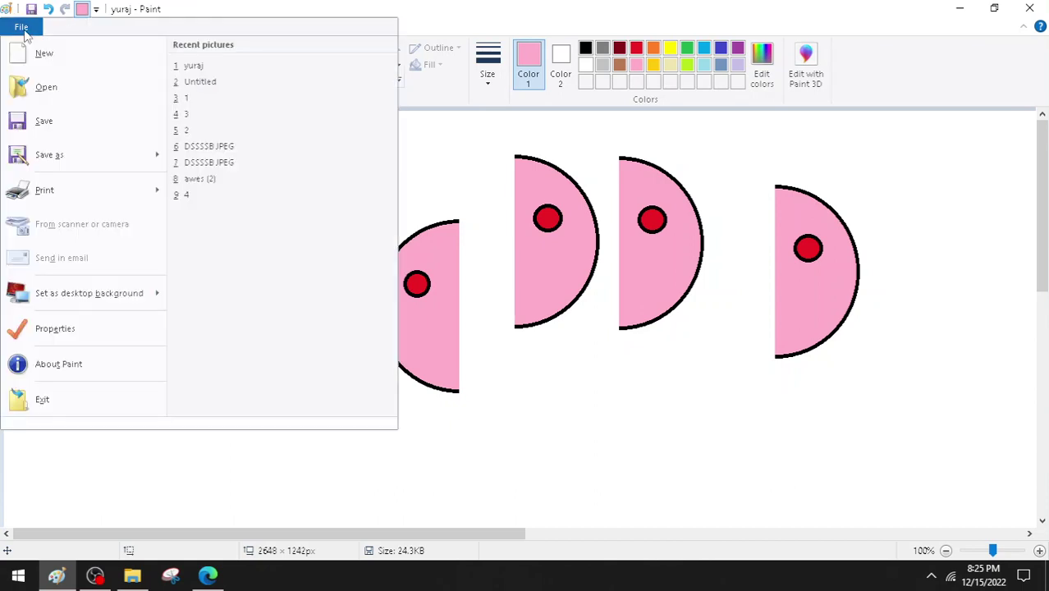
pyautogui.click(46, 129)
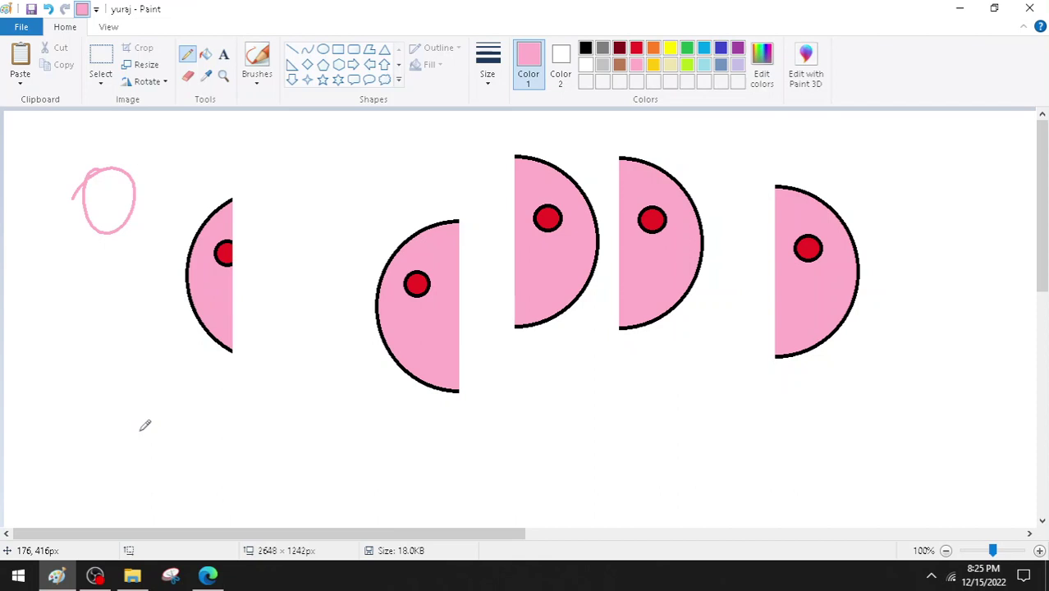
pyautogui.moveTo(64, 338); pyautogui.dragTo(79, 326)
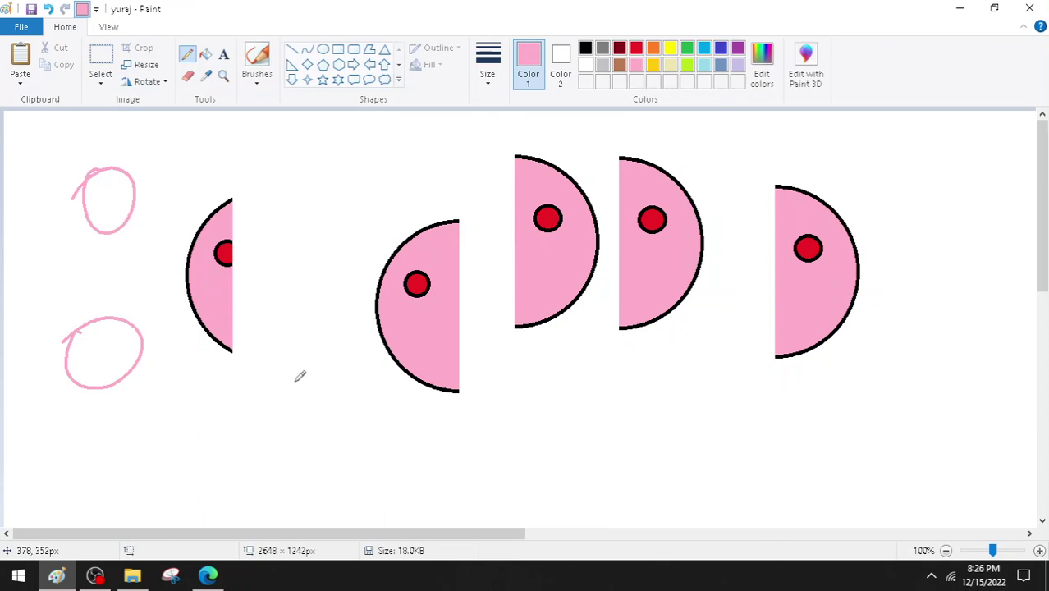
pyautogui.click(32, 10)
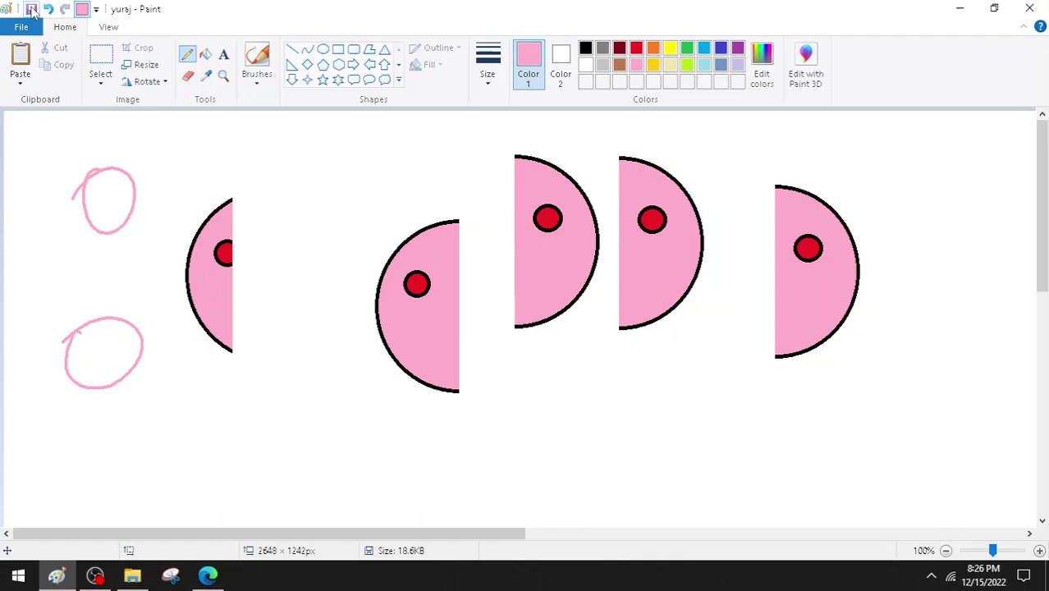
# Switch to the book PDF, tick Step 4 of saving, and go through the "Opening an Old Drawing" steps on page 49.
pyautogui.click(218, 575)
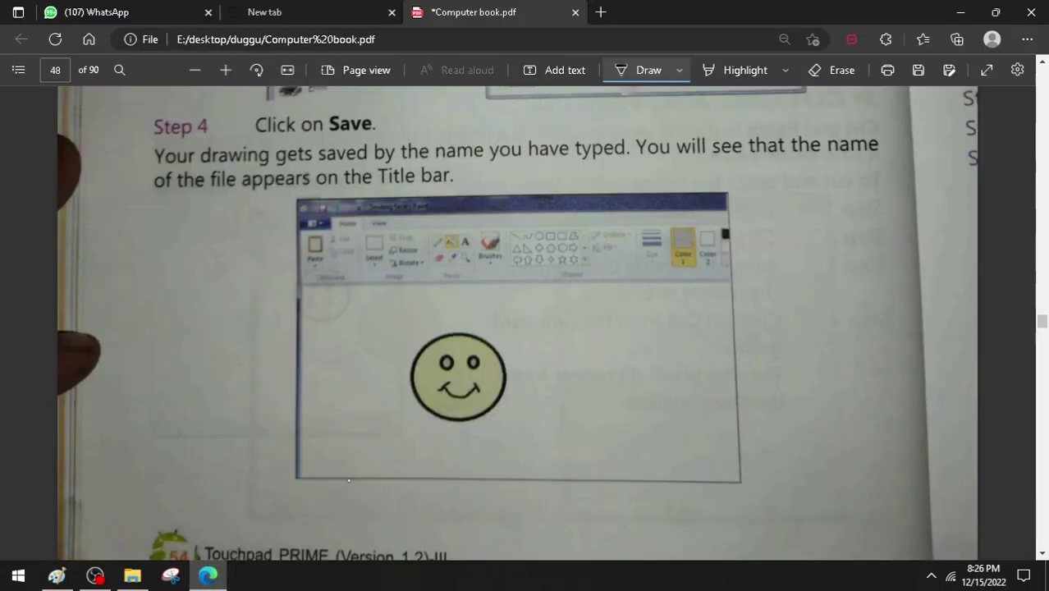
pyautogui.moveTo(120, 128); pyautogui.dragTo(216, 100)
pyautogui.scroll(-7, 345, 476)
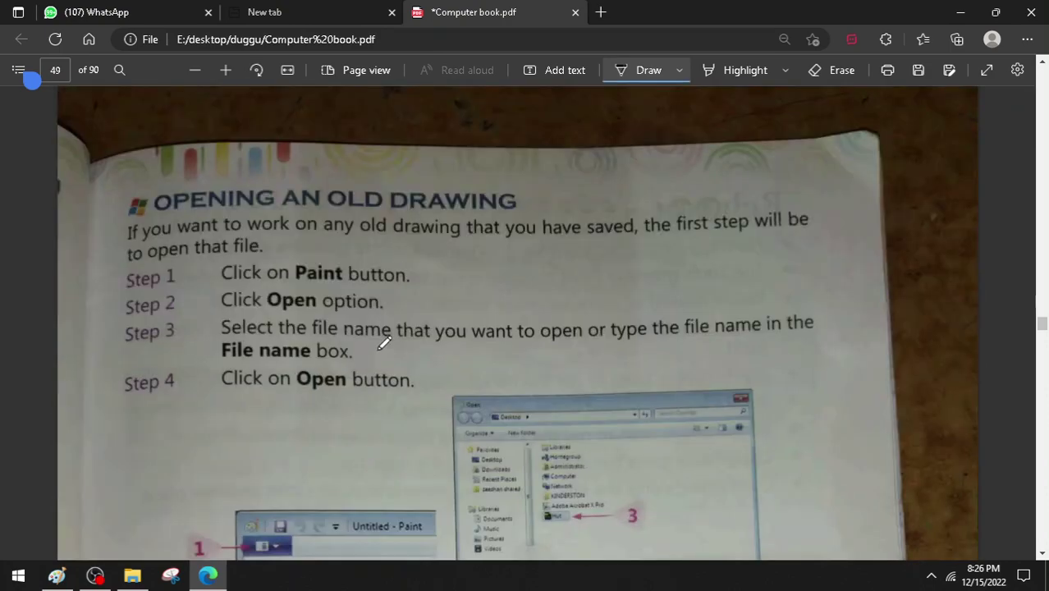
pyautogui.scroll(-10, 384, 343)
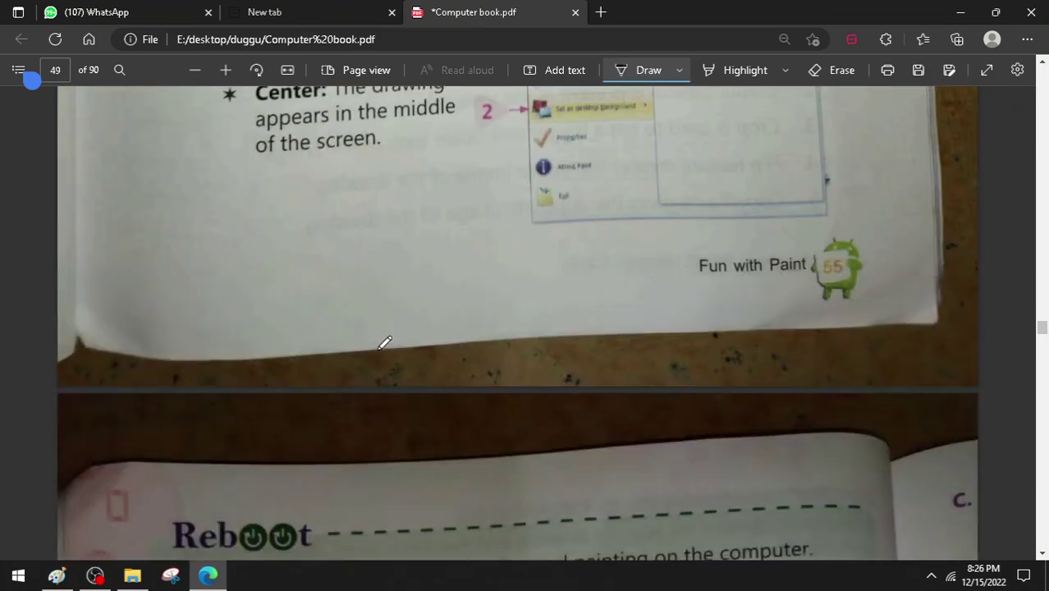
pyautogui.scroll(-3, 383, 343)
pyautogui.scroll(10, 383, 343)
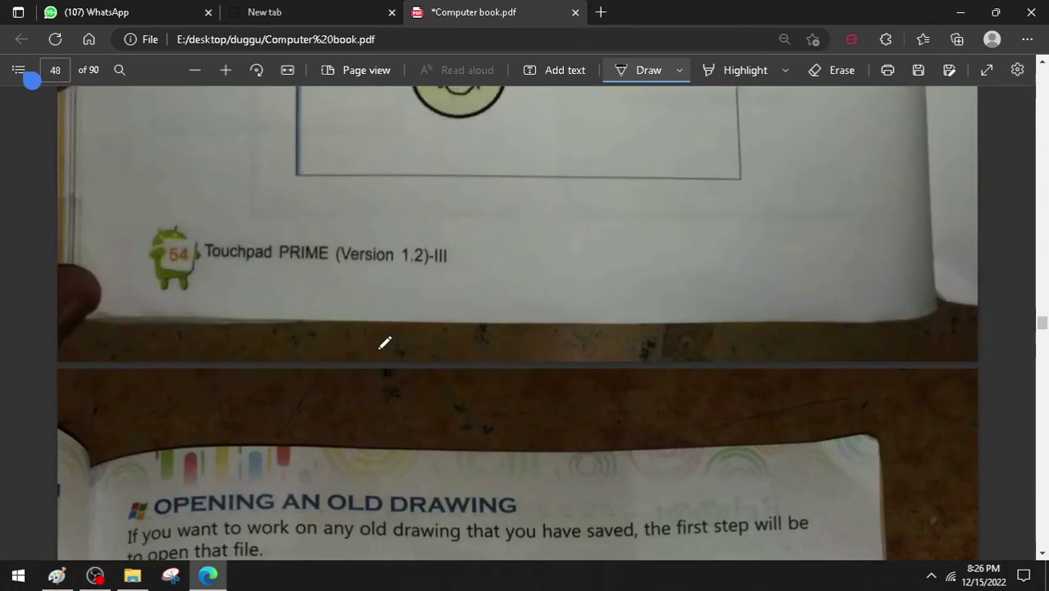
pyautogui.scroll(-3, 384, 343)
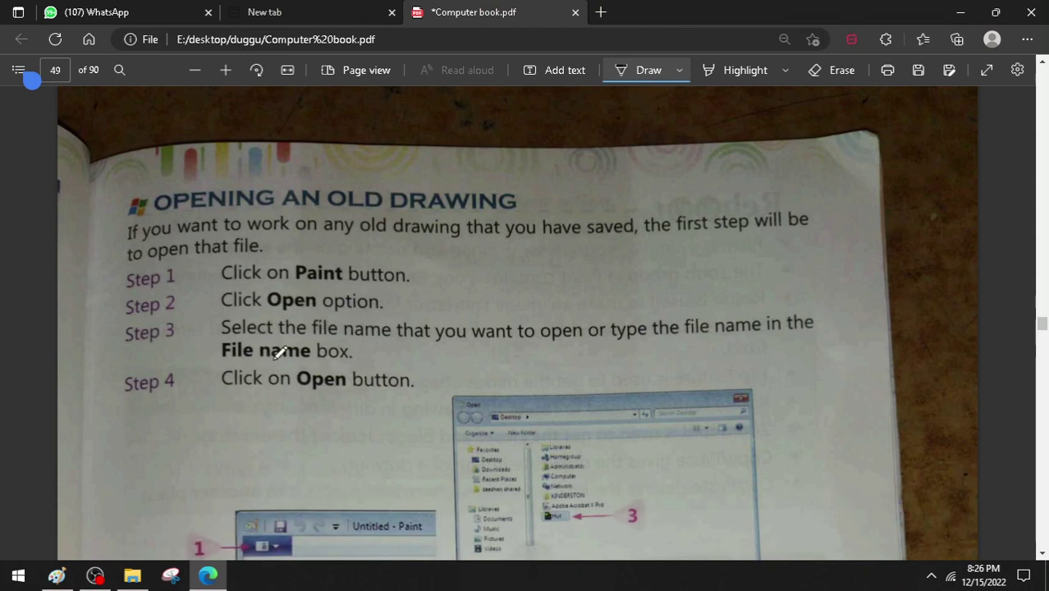
pyautogui.scroll(-3, 309, 388)
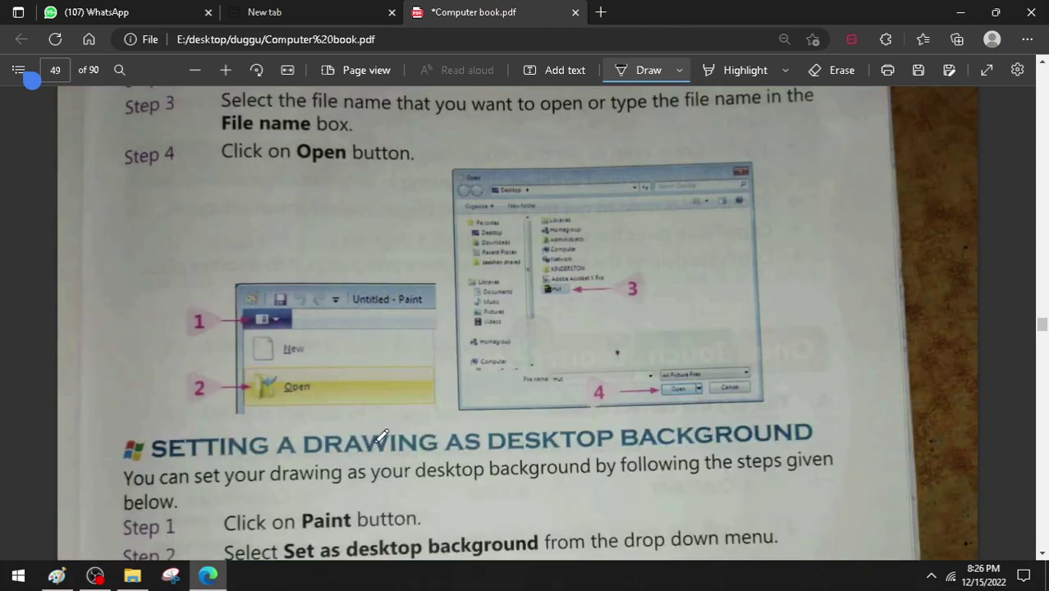
# Switch to Paint and open the picture IMG-20190511-WA0018 from the Pictures folder.
pyautogui.click(64, 573)
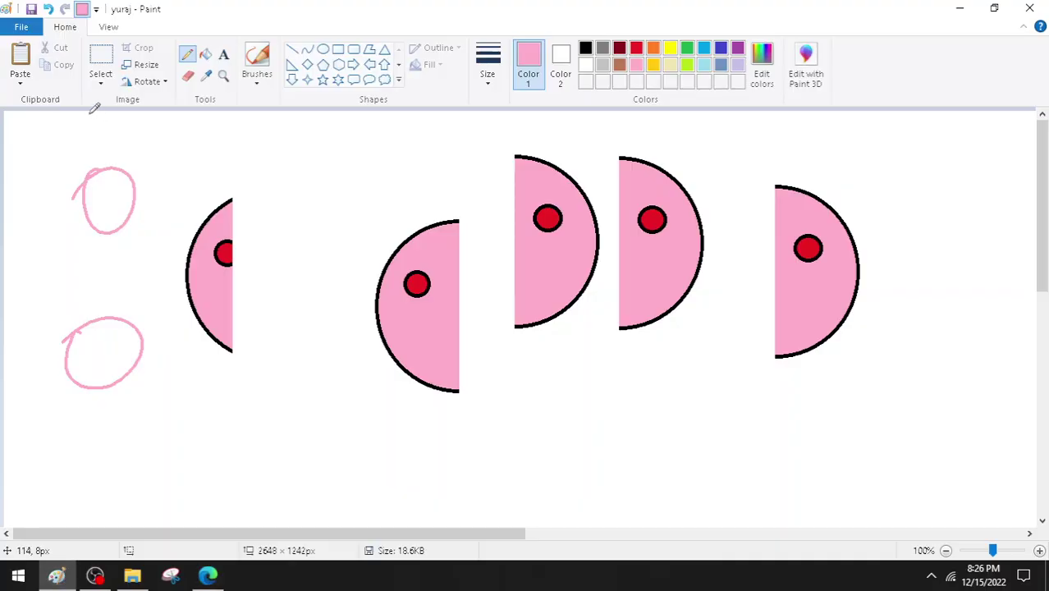
pyautogui.click(33, 28)
pyautogui.click(42, 88)
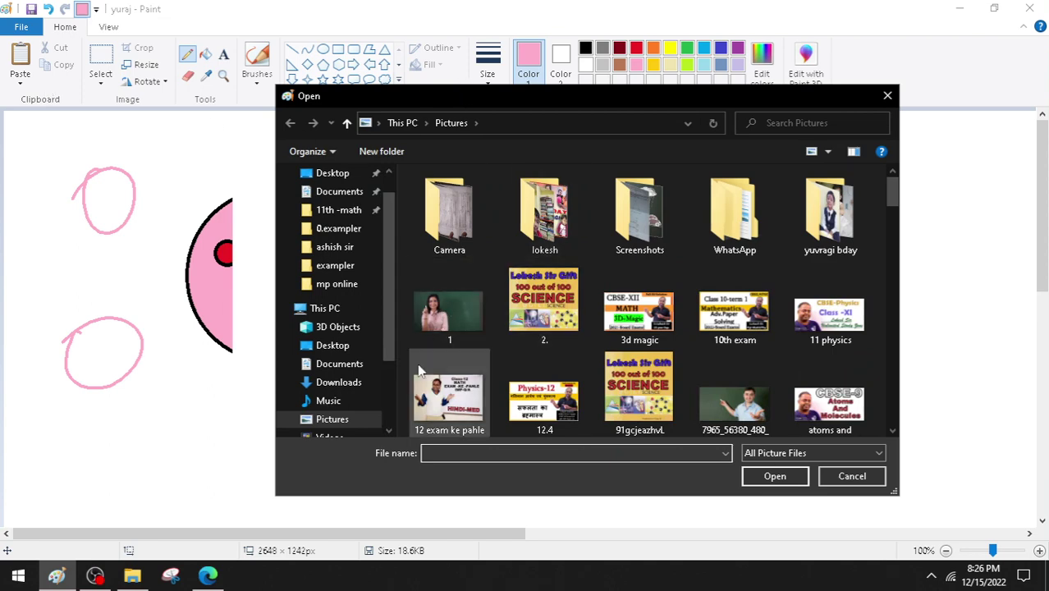
pyautogui.scroll(-5, 567, 307)
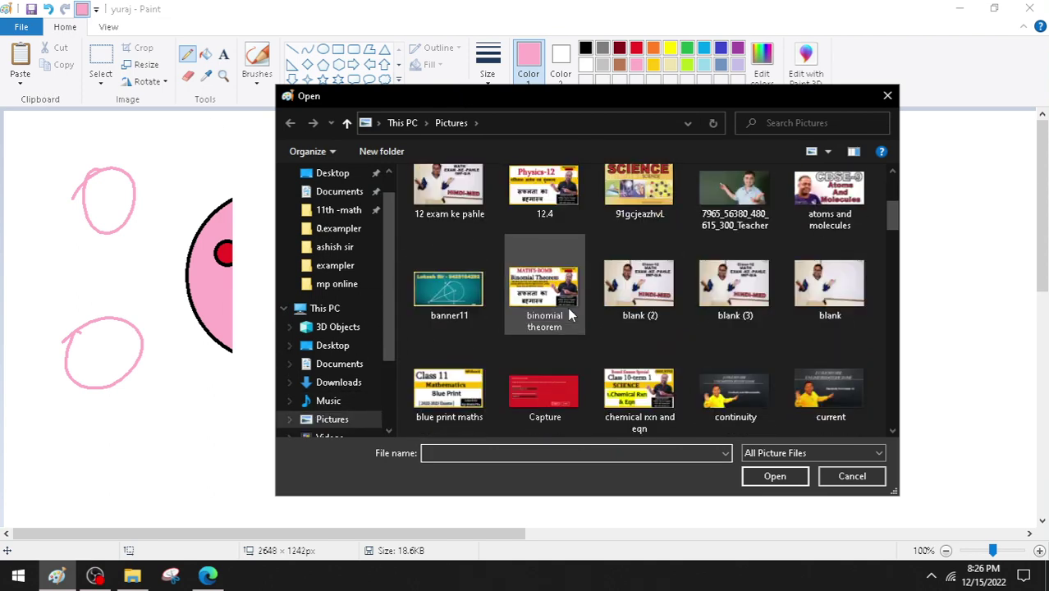
pyautogui.scroll(-6, 572, 318)
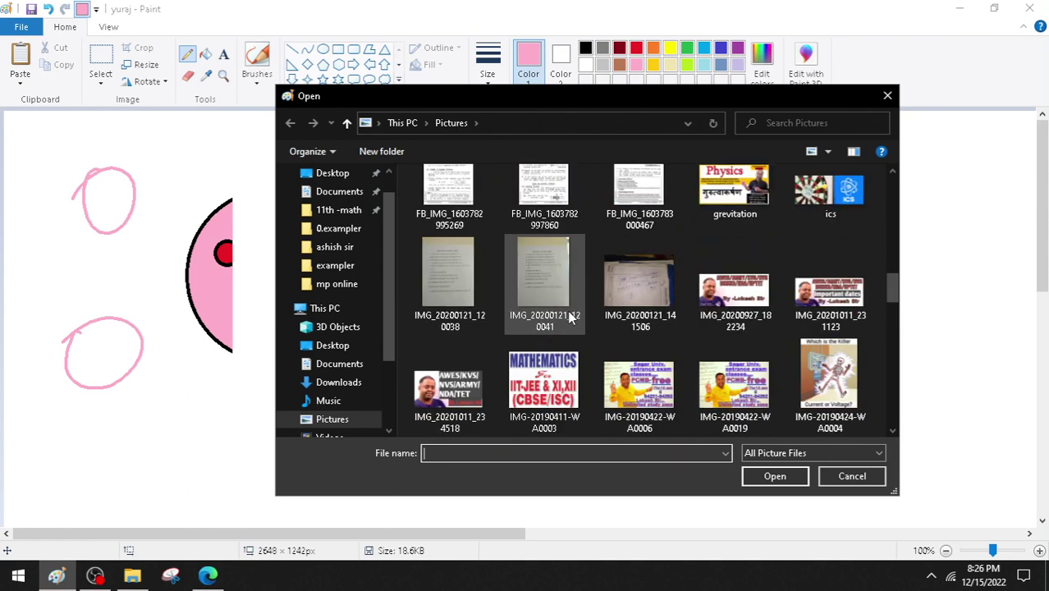
pyautogui.scroll(-2, 571, 318)
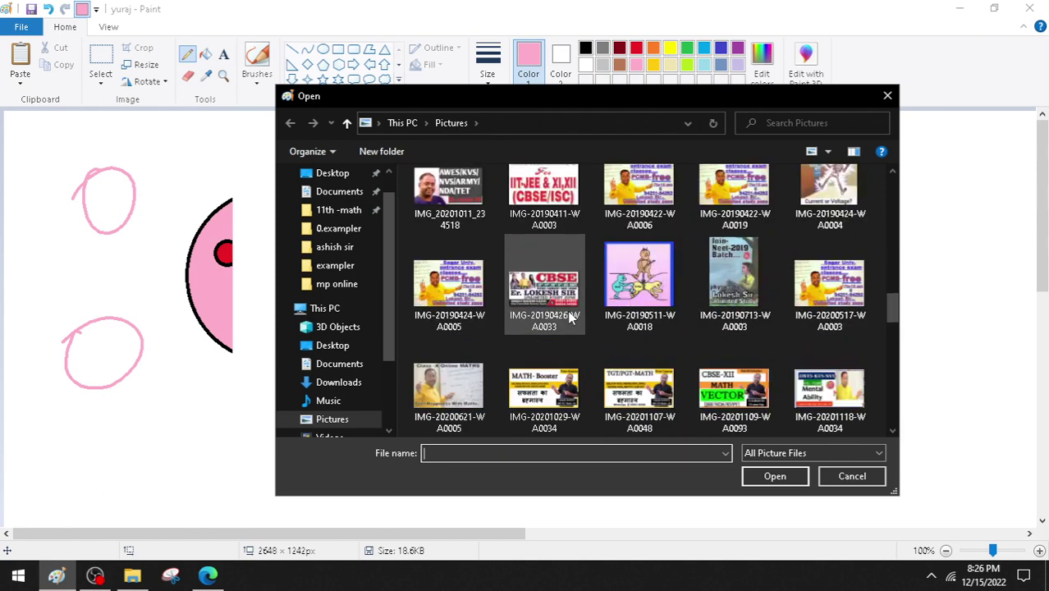
pyautogui.doubleClick(654, 301)
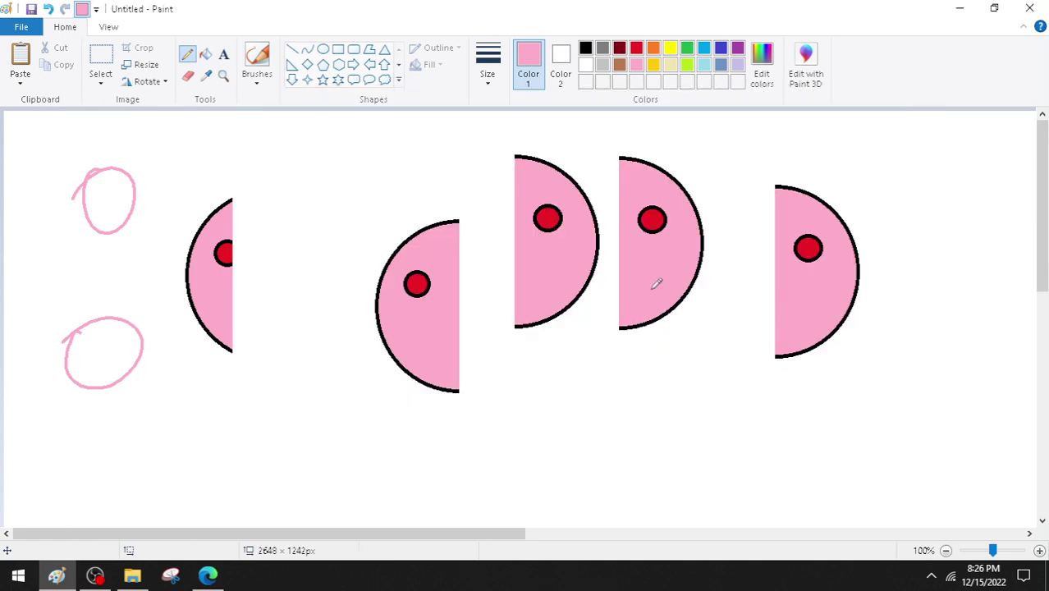
# Examine the whole opened cartoon of the Ohm, Volt and Amp figures, and close Paint to return to the book PDF.
pyautogui.scroll(-5, 638, 305)
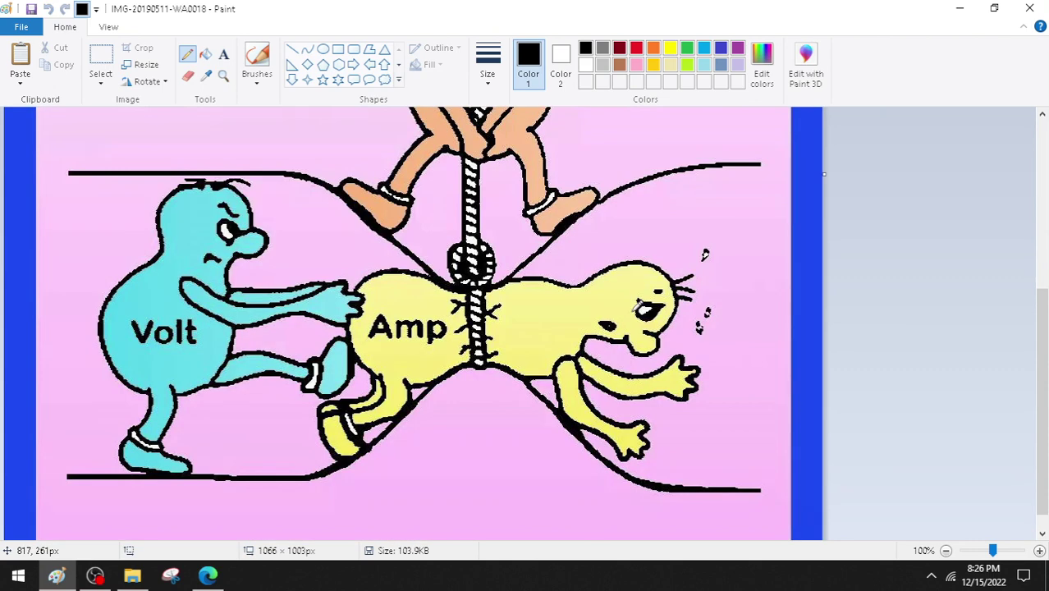
pyautogui.scroll(4, 637, 306)
pyautogui.scroll(1, 638, 305)
pyautogui.scroll(-5, 638, 306)
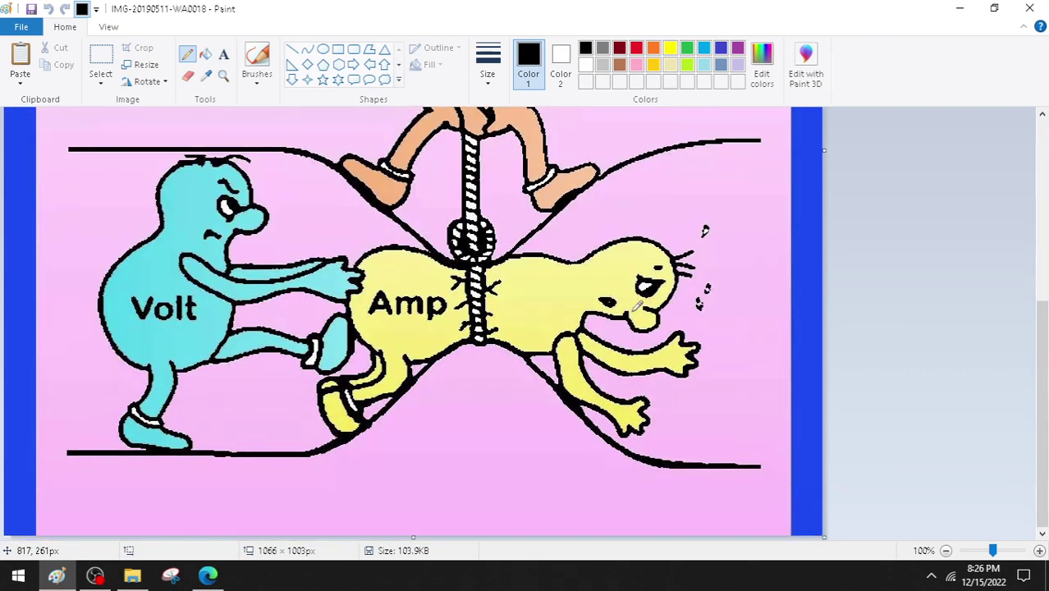
pyautogui.scroll(5, 637, 306)
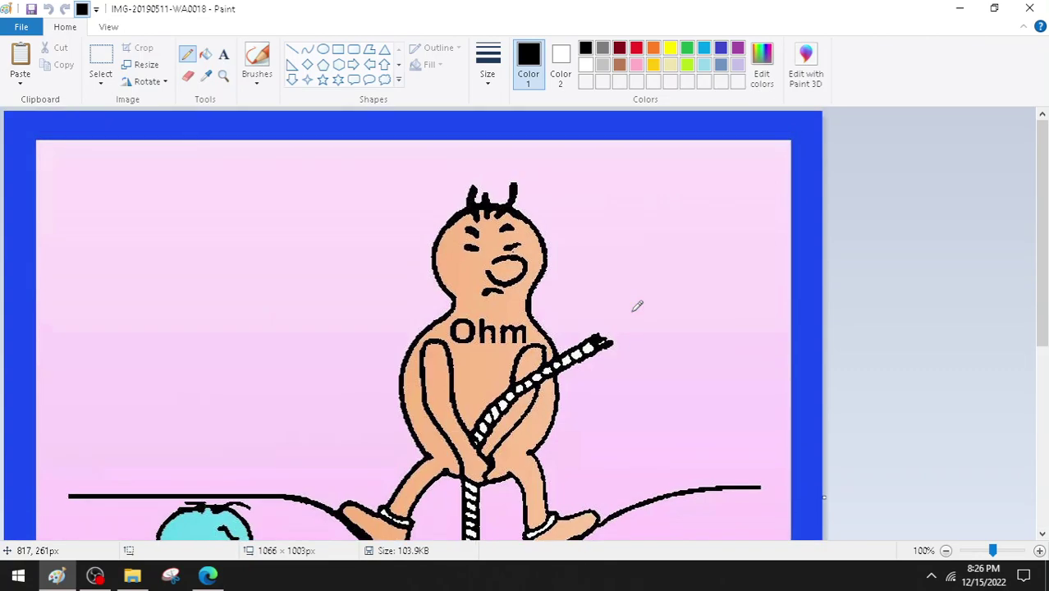
pyautogui.scroll(-5, 637, 305)
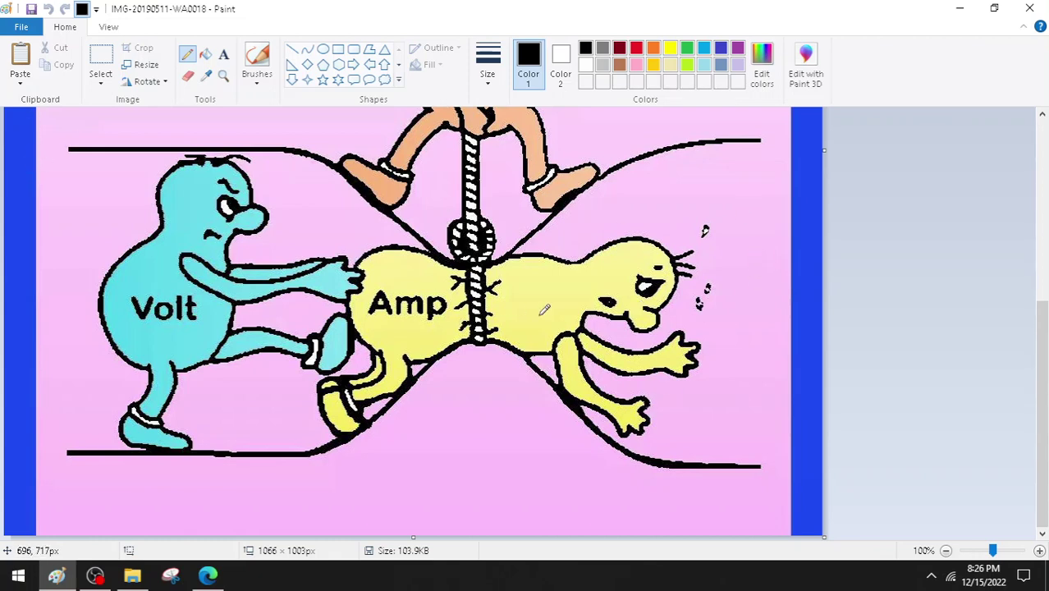
pyautogui.scroll(5, 544, 310)
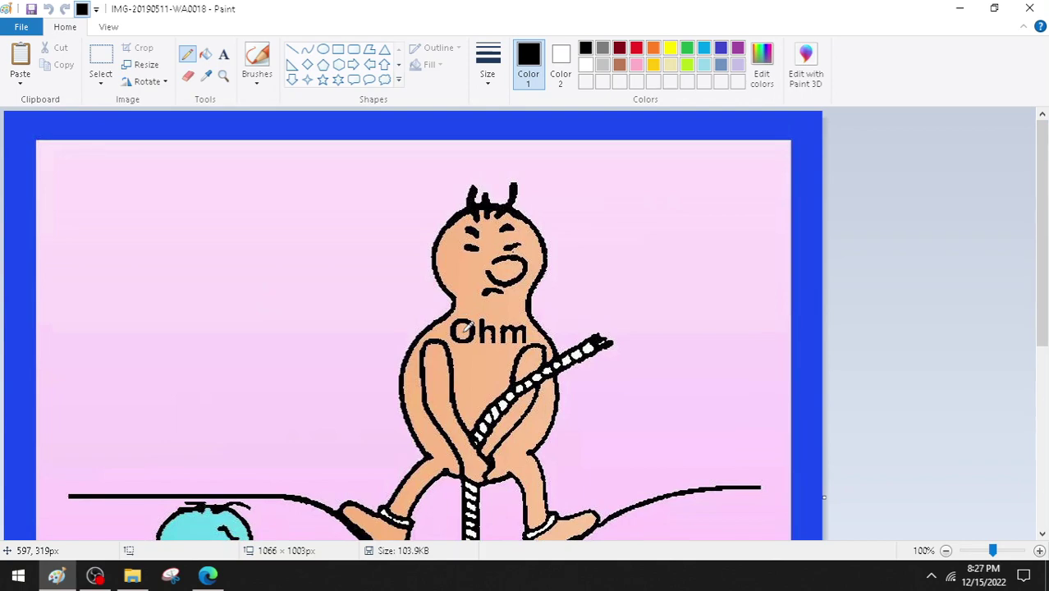
pyautogui.click(1029, 8)
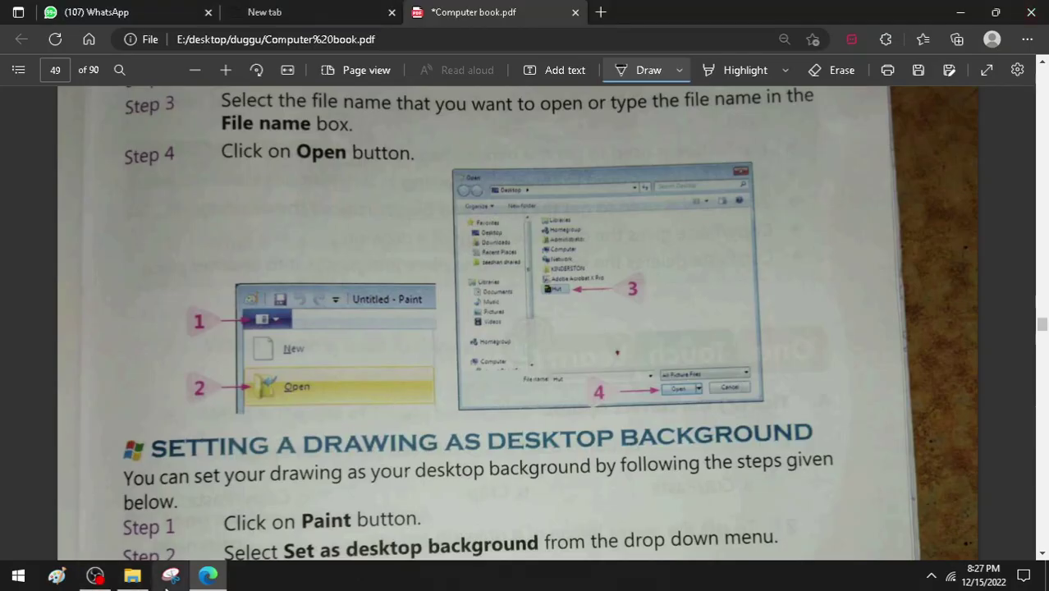
# Go through the "Setting a Drawing as Desktop Background" steps on page 49 and tick Step 1 with the pen.
pyautogui.scroll(-5, 328, 437)
pyautogui.scroll(2, 328, 436)
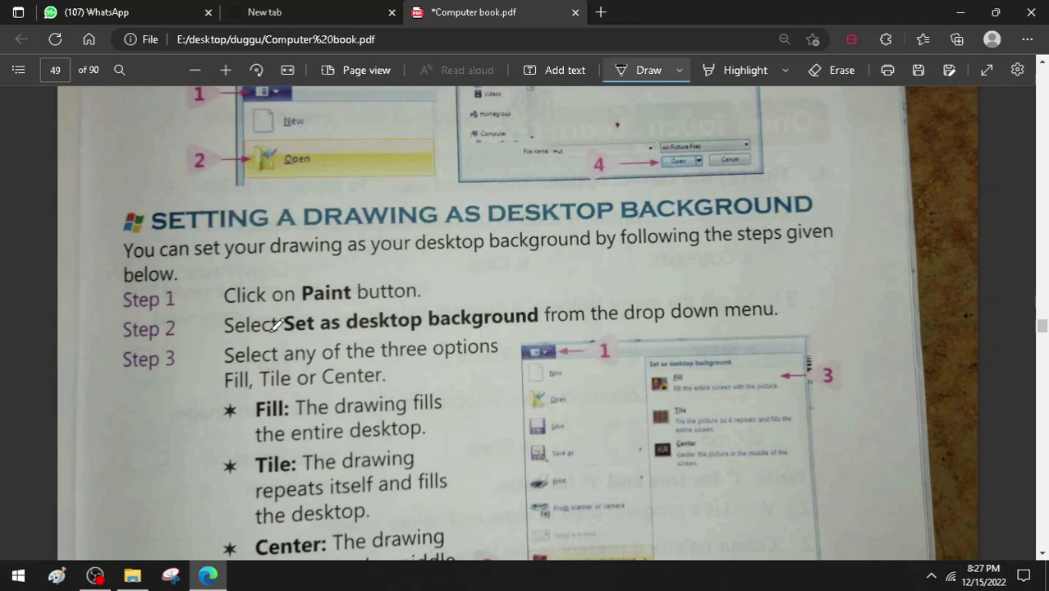
pyautogui.scroll(-2, 279, 322)
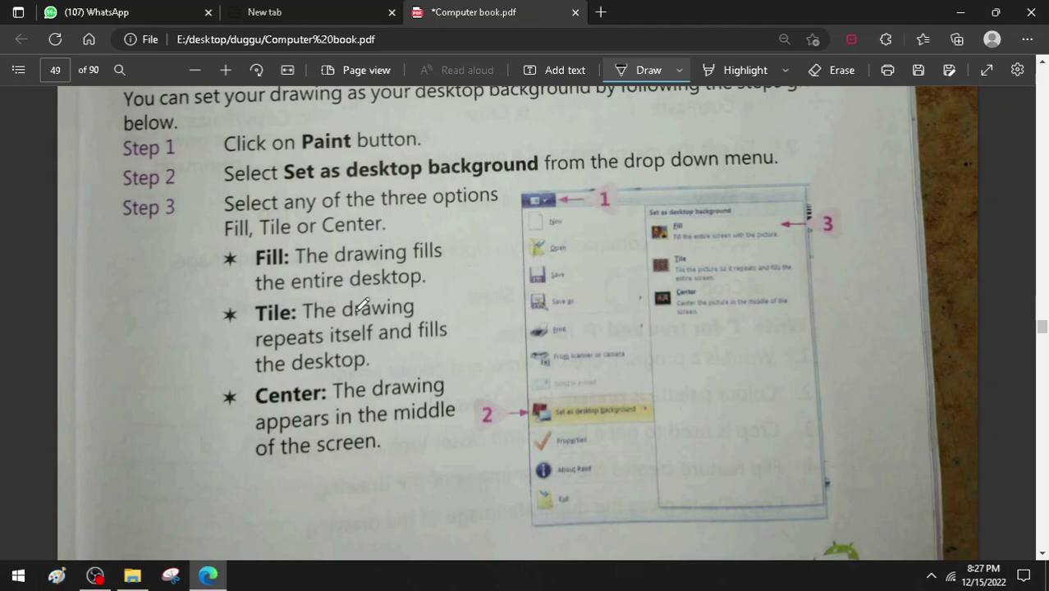
pyautogui.scroll(3, 326, 212)
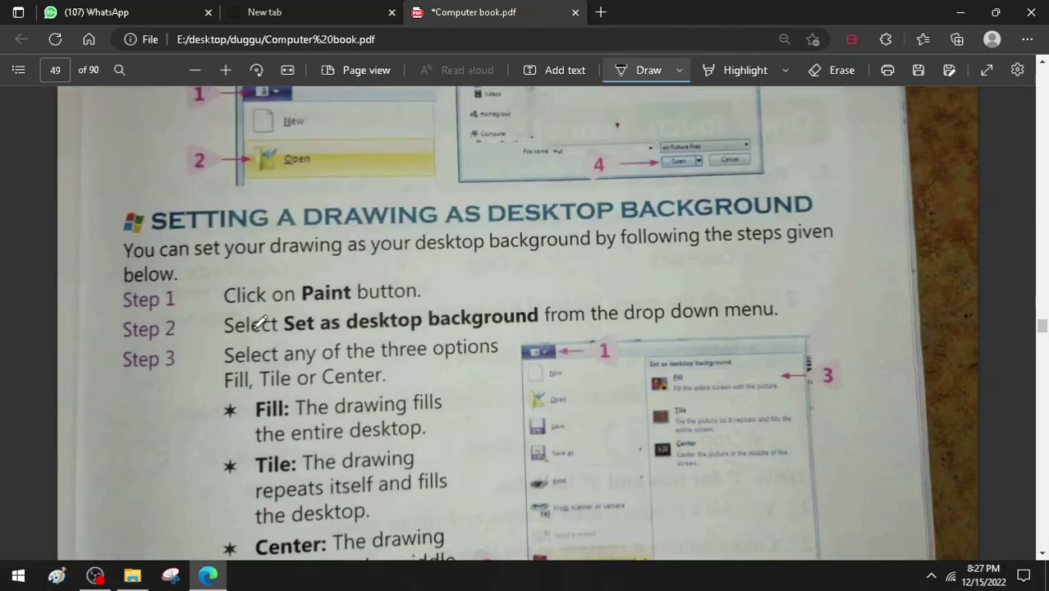
pyautogui.moveTo(206, 302); pyautogui.dragTo(289, 271)
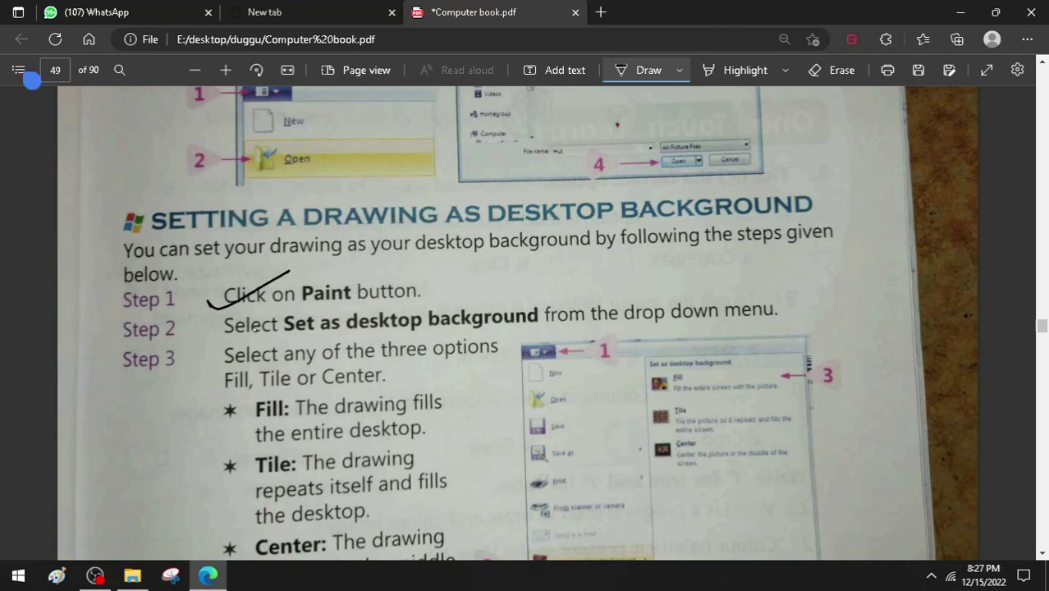